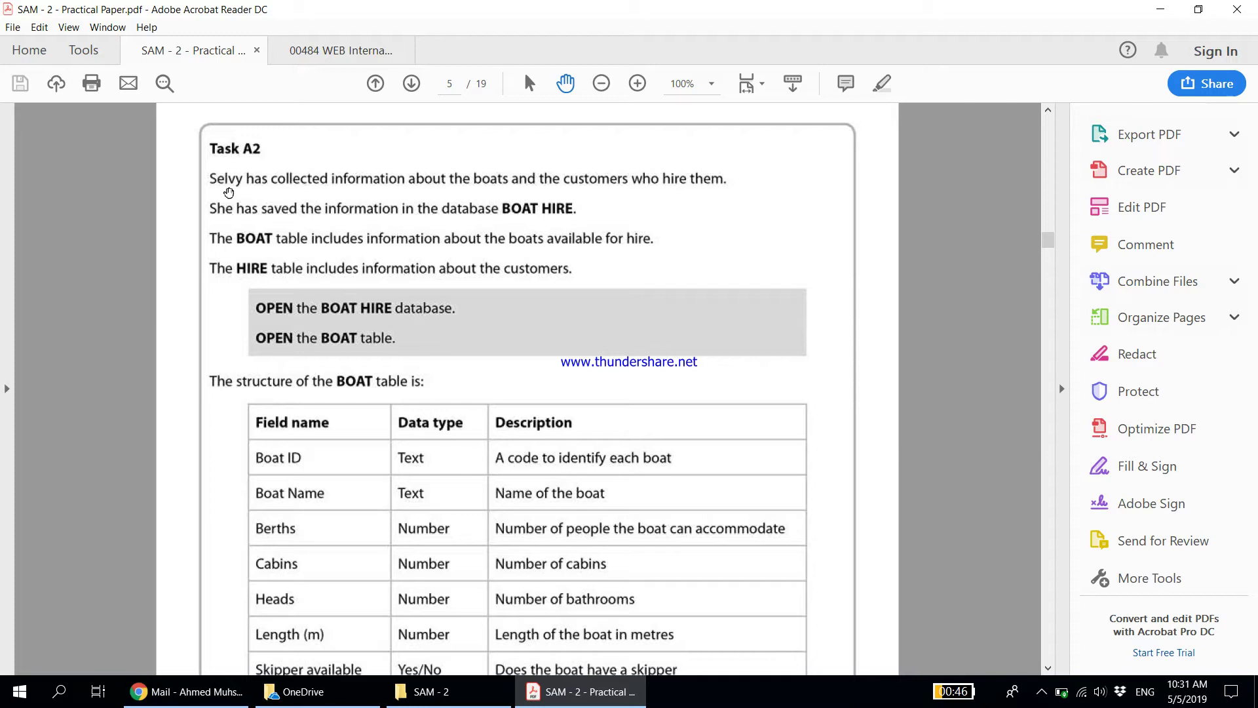
Step: Open the BOAT HIRE database from the SAM - 2 folder and enable its disabled content
click(423, 692)
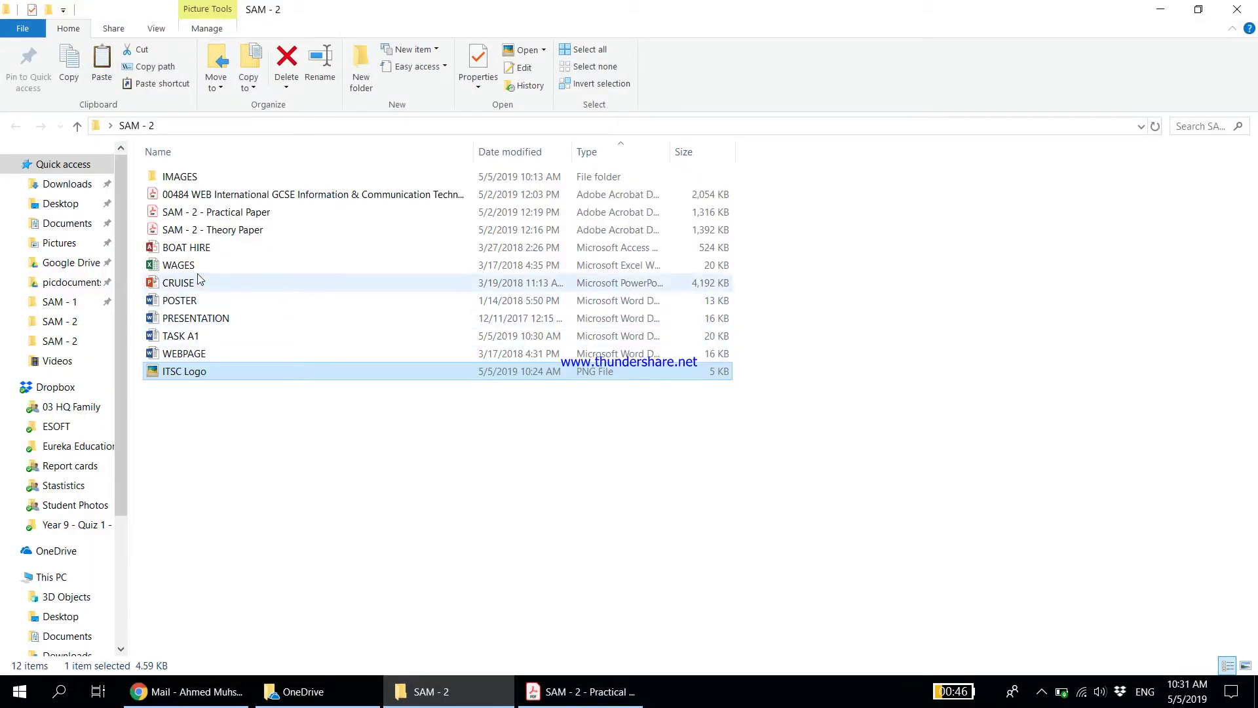
click(200, 248)
key(alt+Tab)
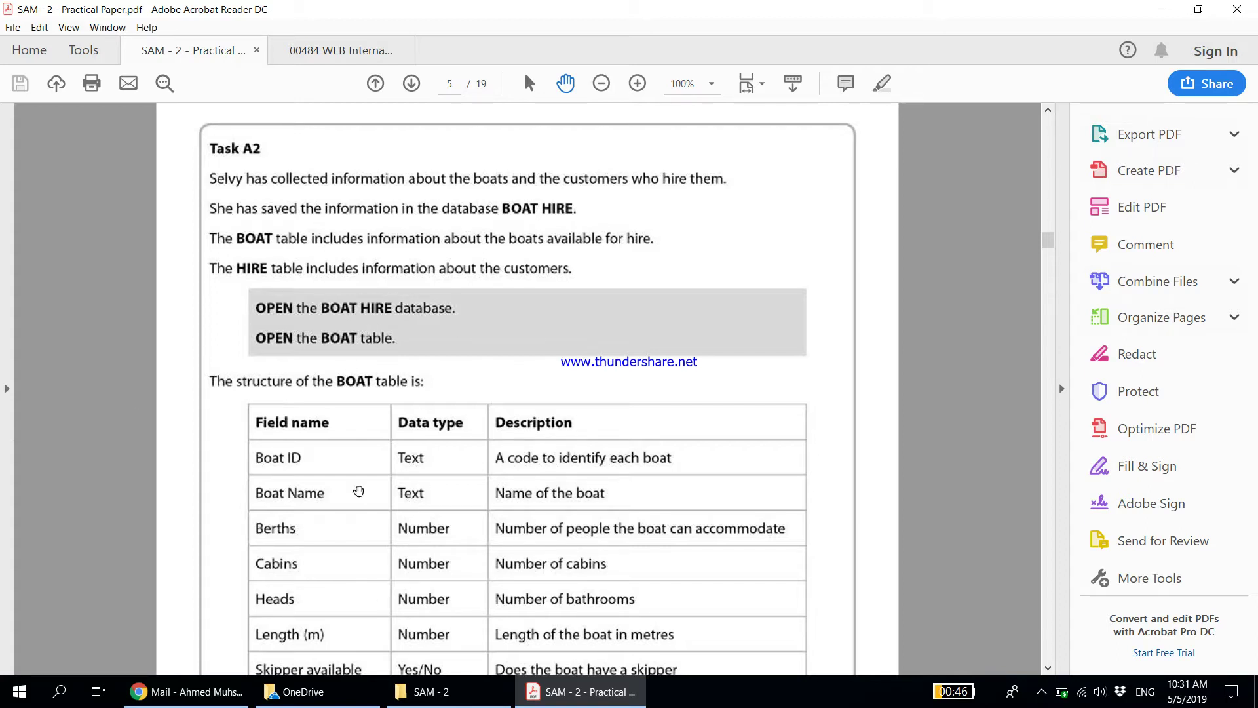
click(422, 691)
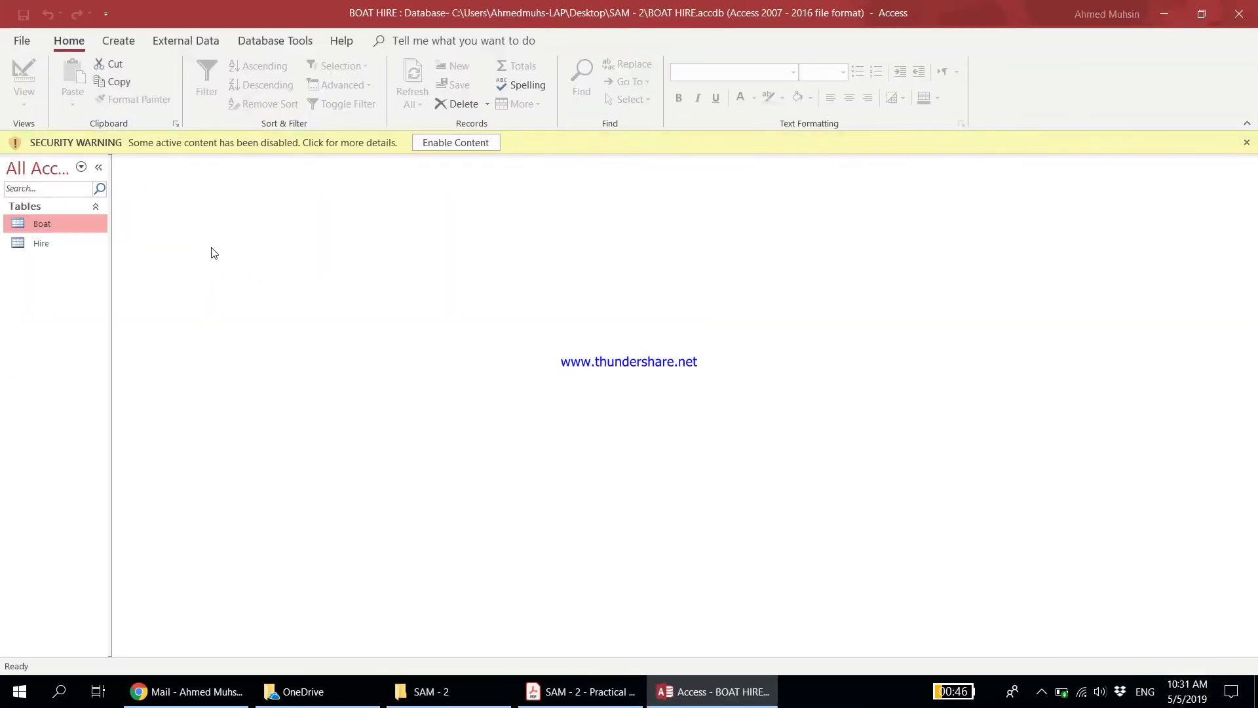
click(469, 149)
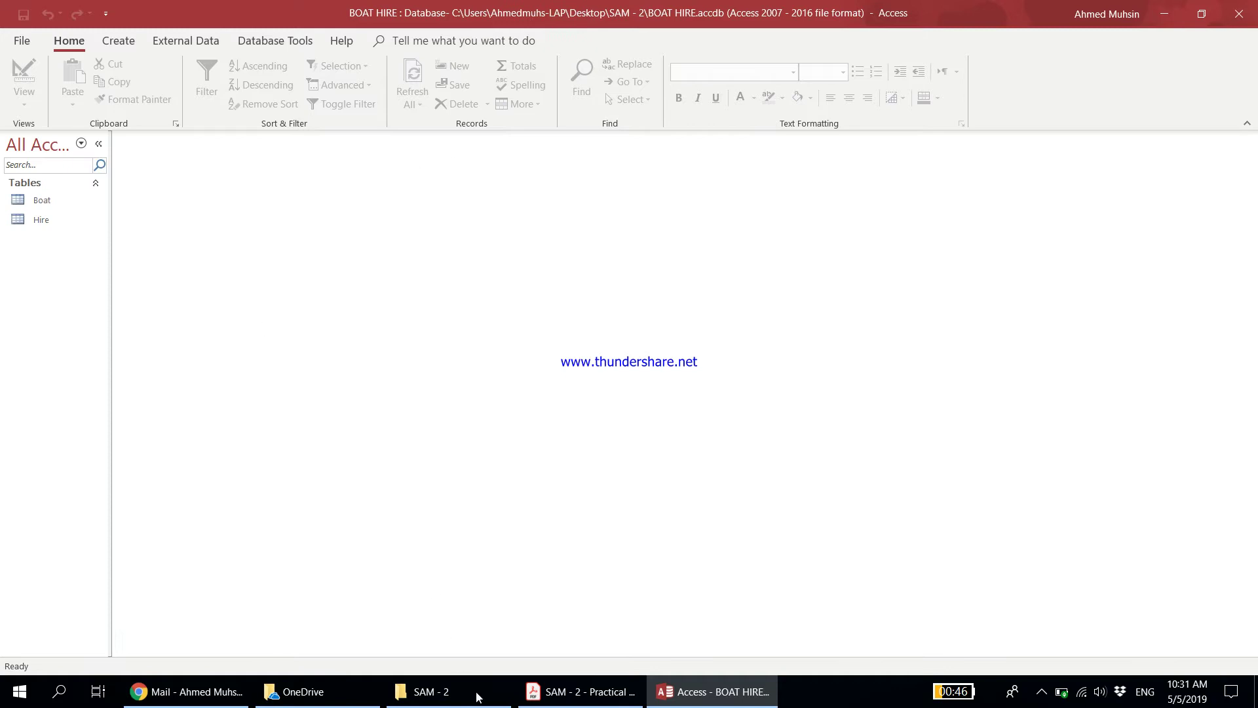
Step: Open the Boat table in the BOAT HIRE database and compare its fields with the structure in the practical paper
click(580, 691)
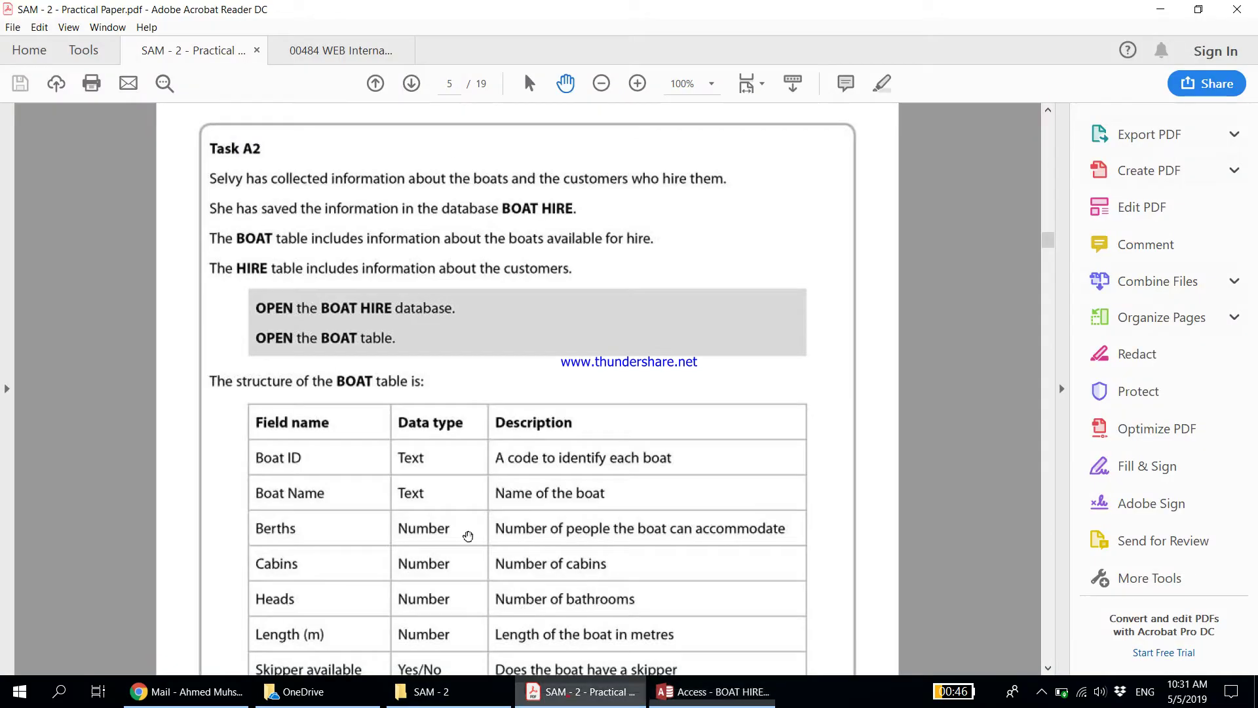
click(723, 692)
double_click(67, 202)
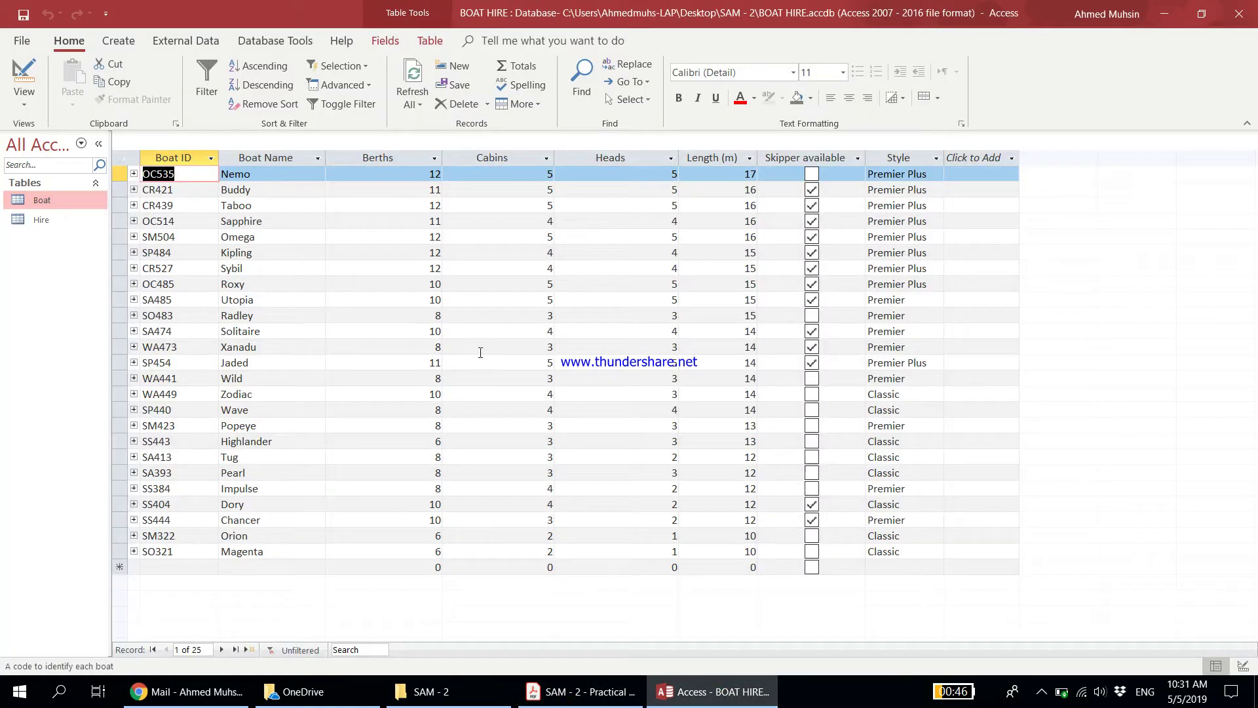
click(581, 692)
scroll(458, 433, down, 5)
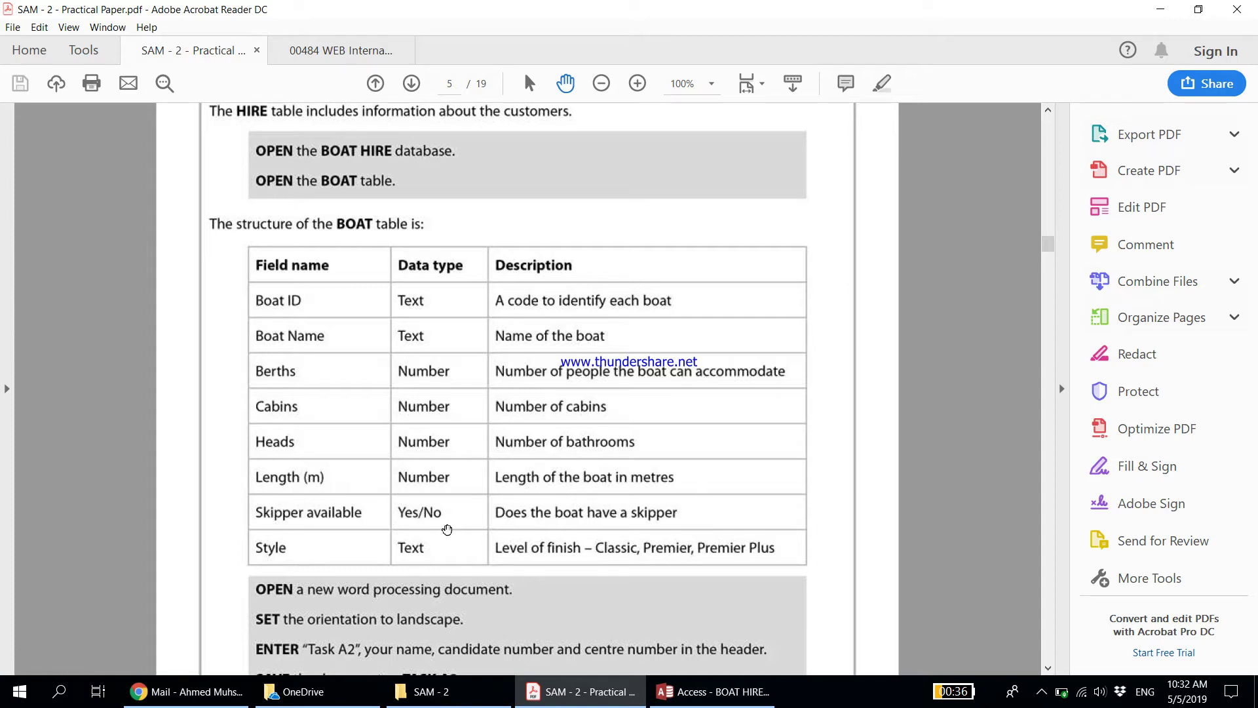
click(713, 692)
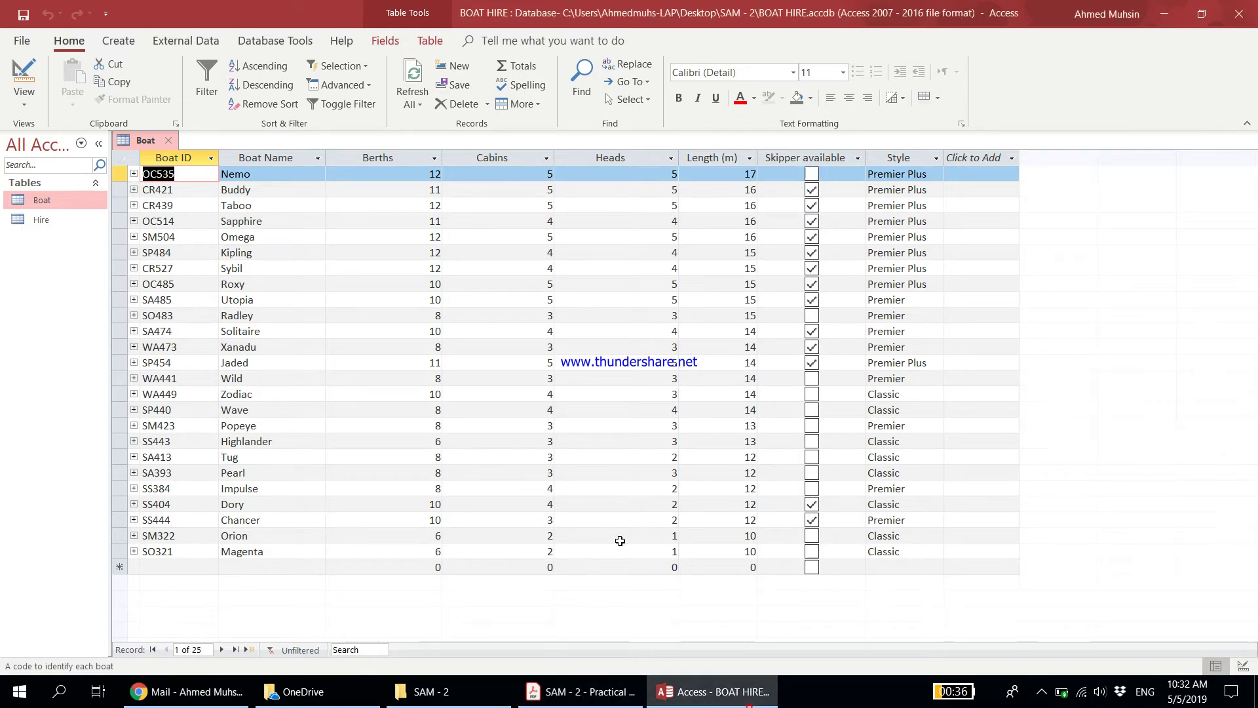
Step: Create a Word document named TASK A2 in the SAM - 2 folder, as the practical paper instructs, and open it
click(592, 704)
scroll(396, 478, down, 3)
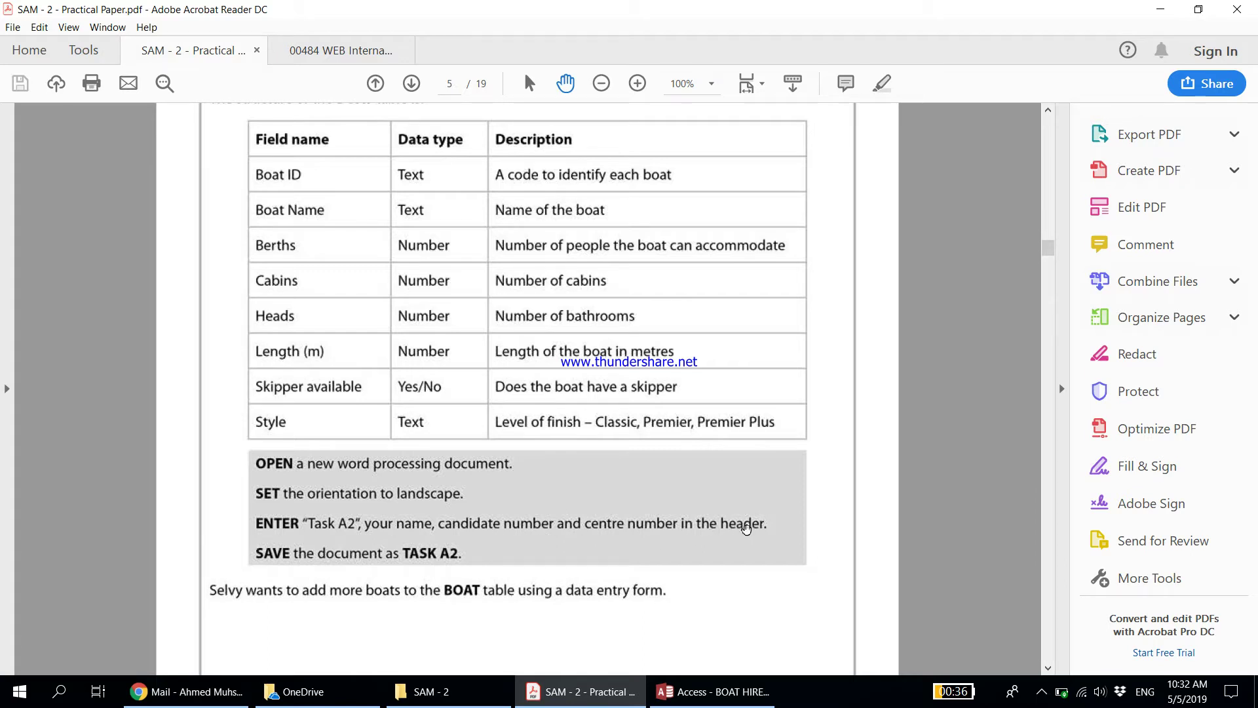
click(434, 698)
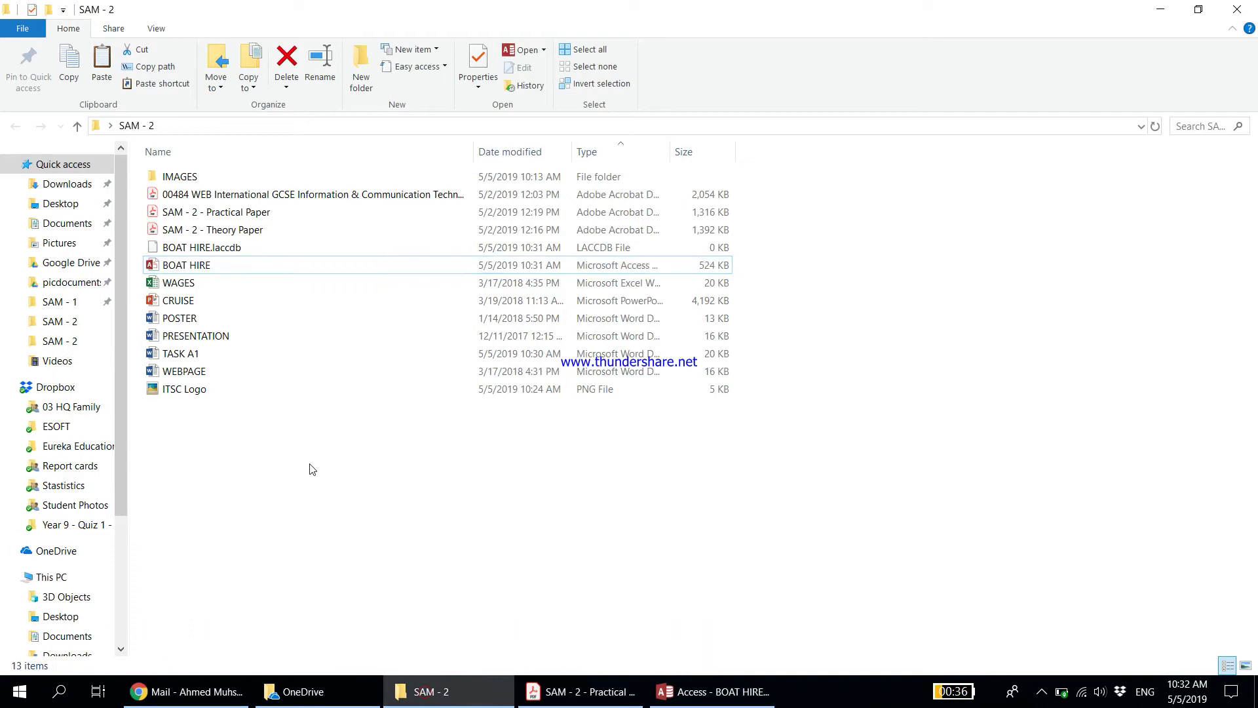
right_click(312, 469)
mouse_move(450, 427)
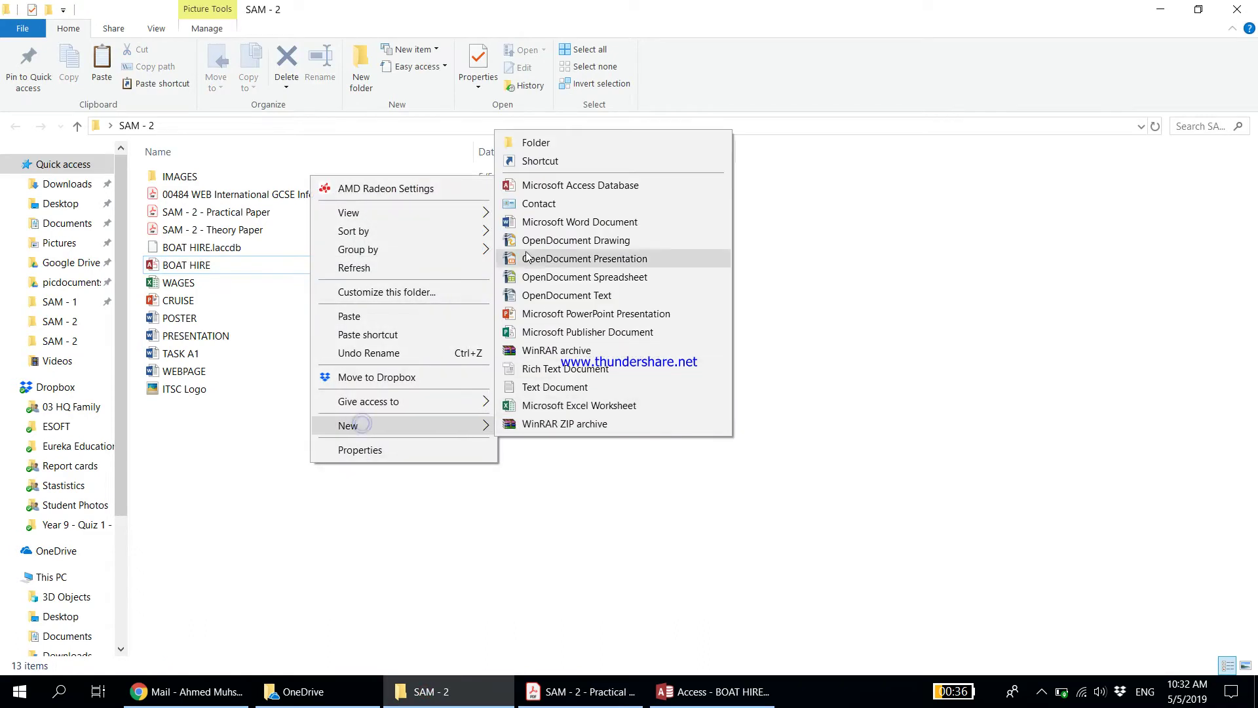
click(524, 224)
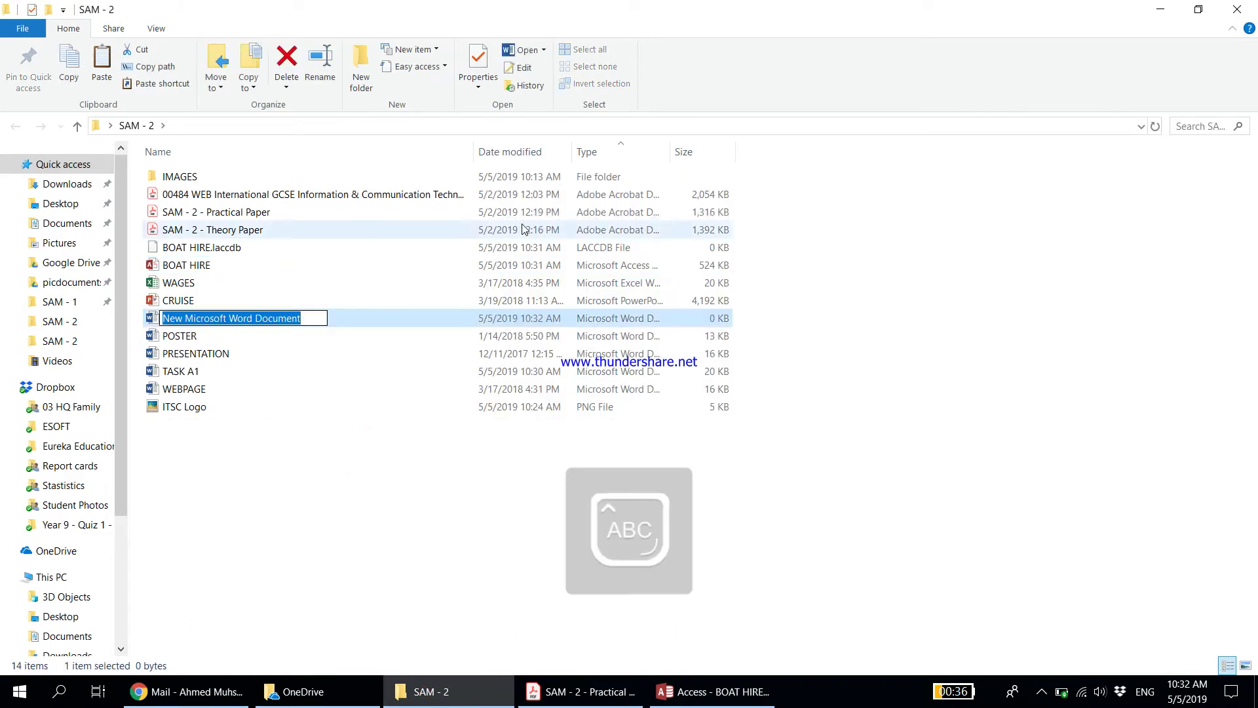
text(TASK A2)
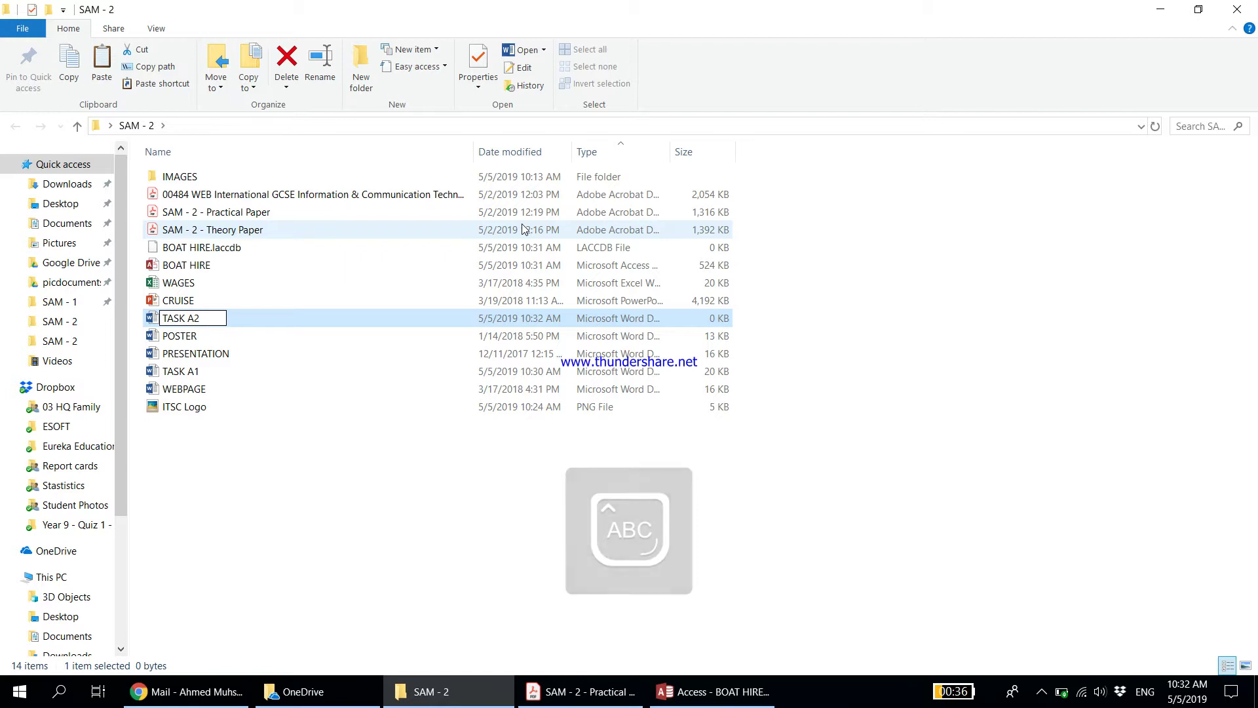
key(Return)
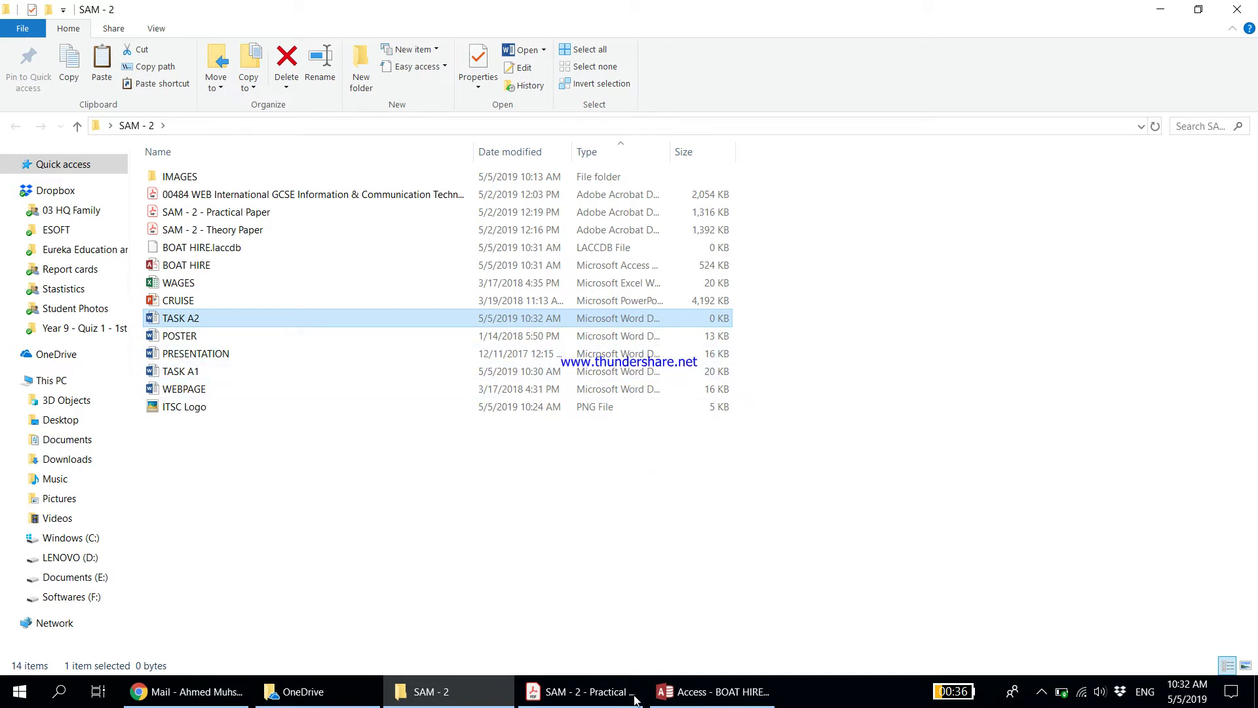
mouse_move(630, 704)
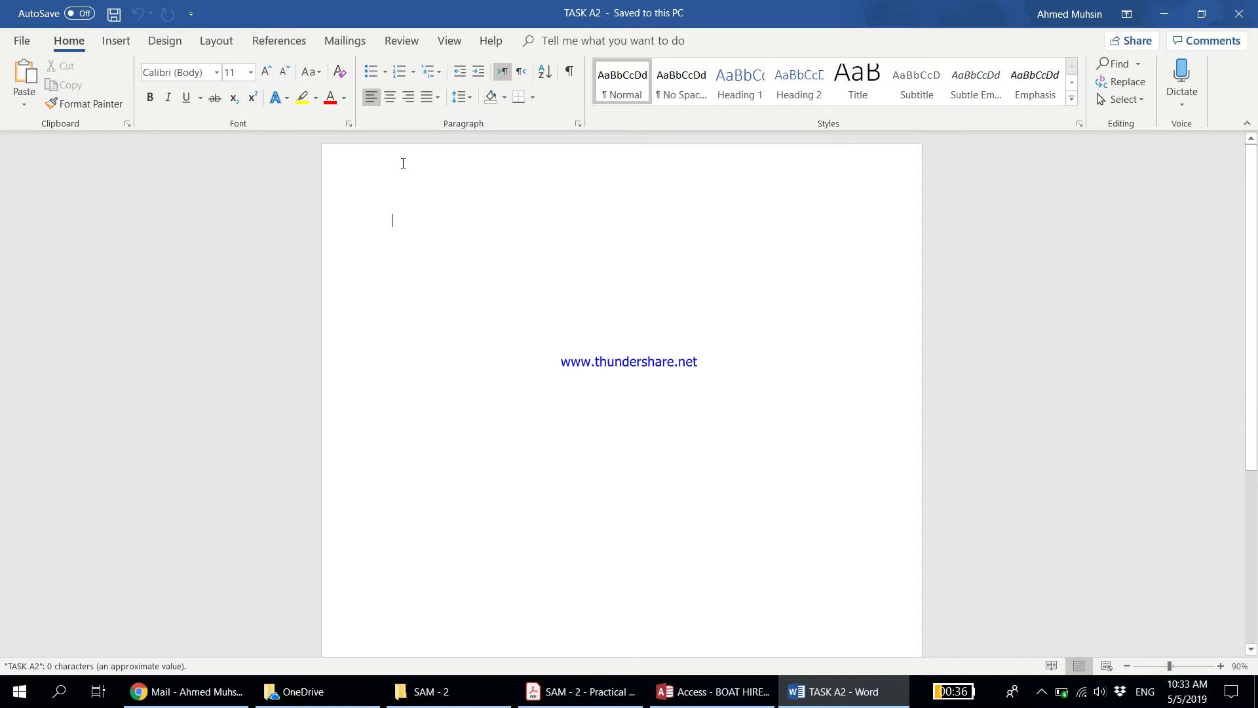
Step: Enter "Task A2", the candidate's name, the candidate number and the centre number in the document header
double_click(403, 163)
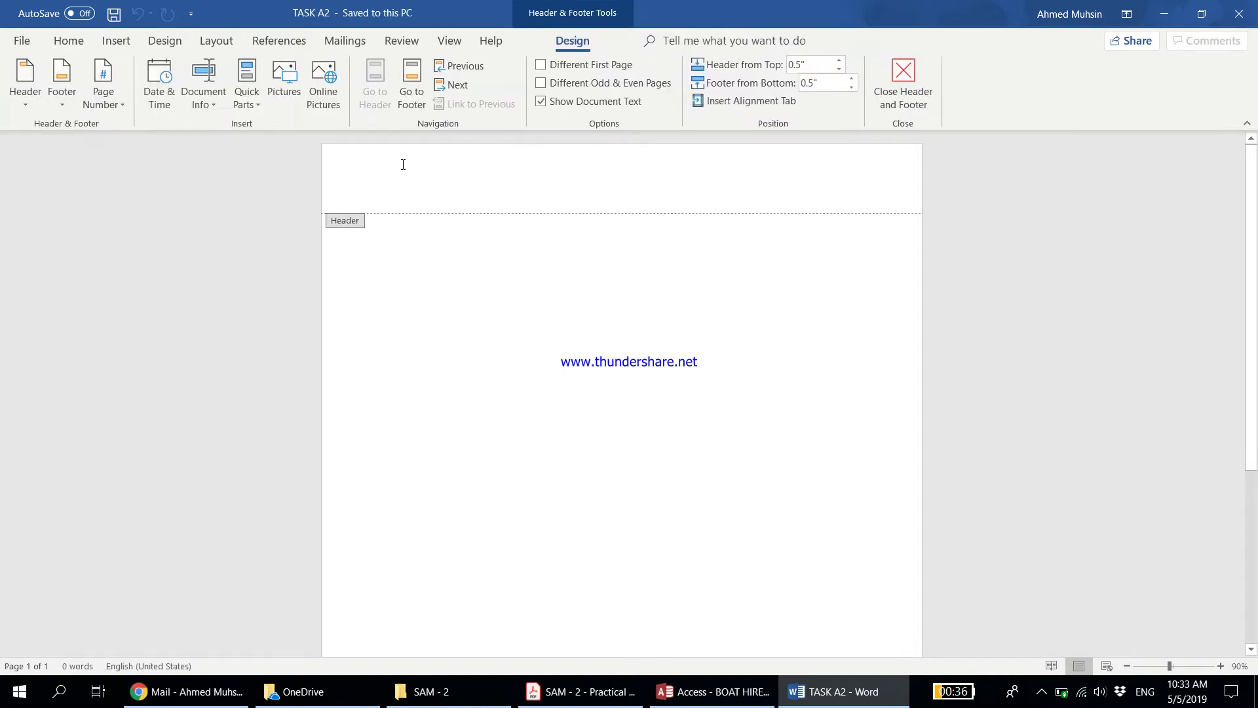
key(Caps_Lock)
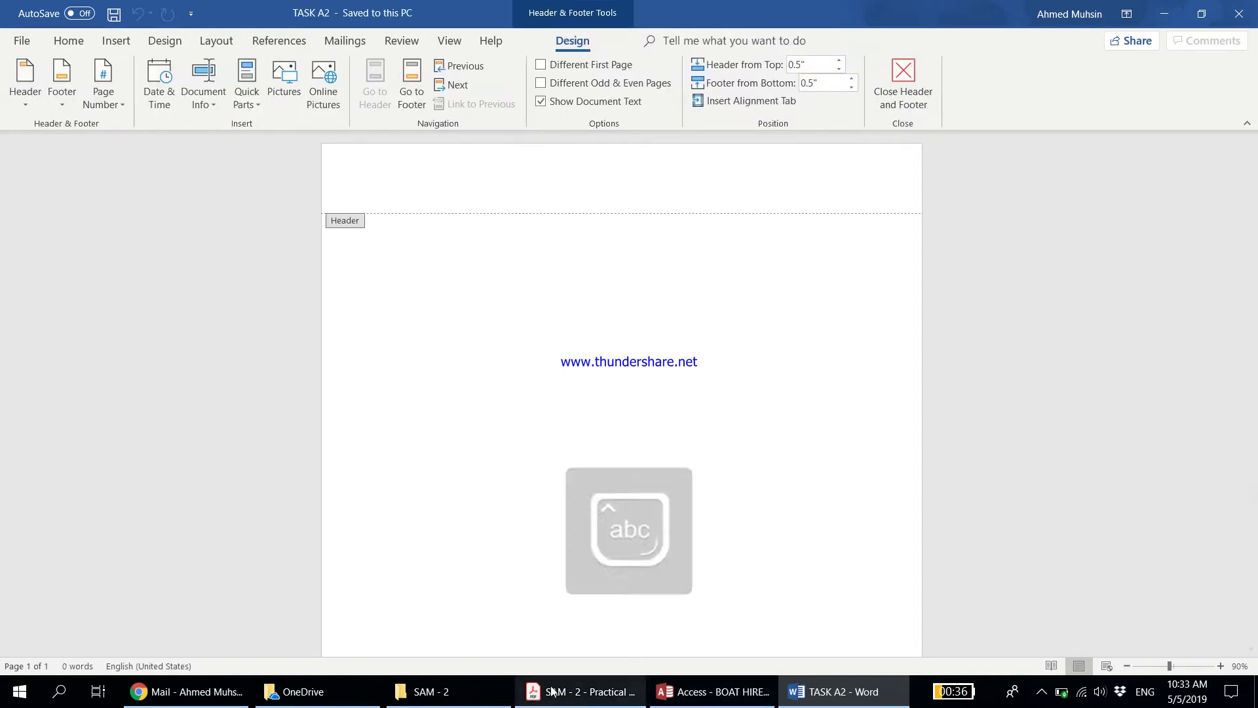
click(580, 691)
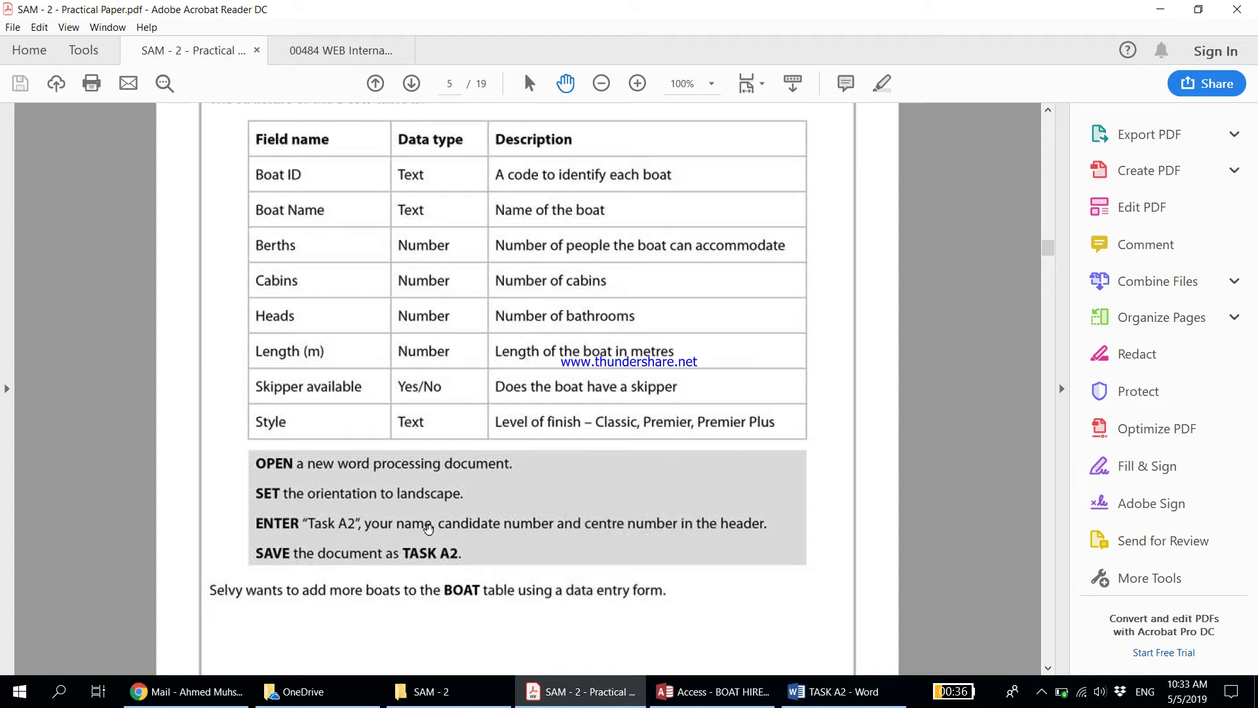
click(829, 701)
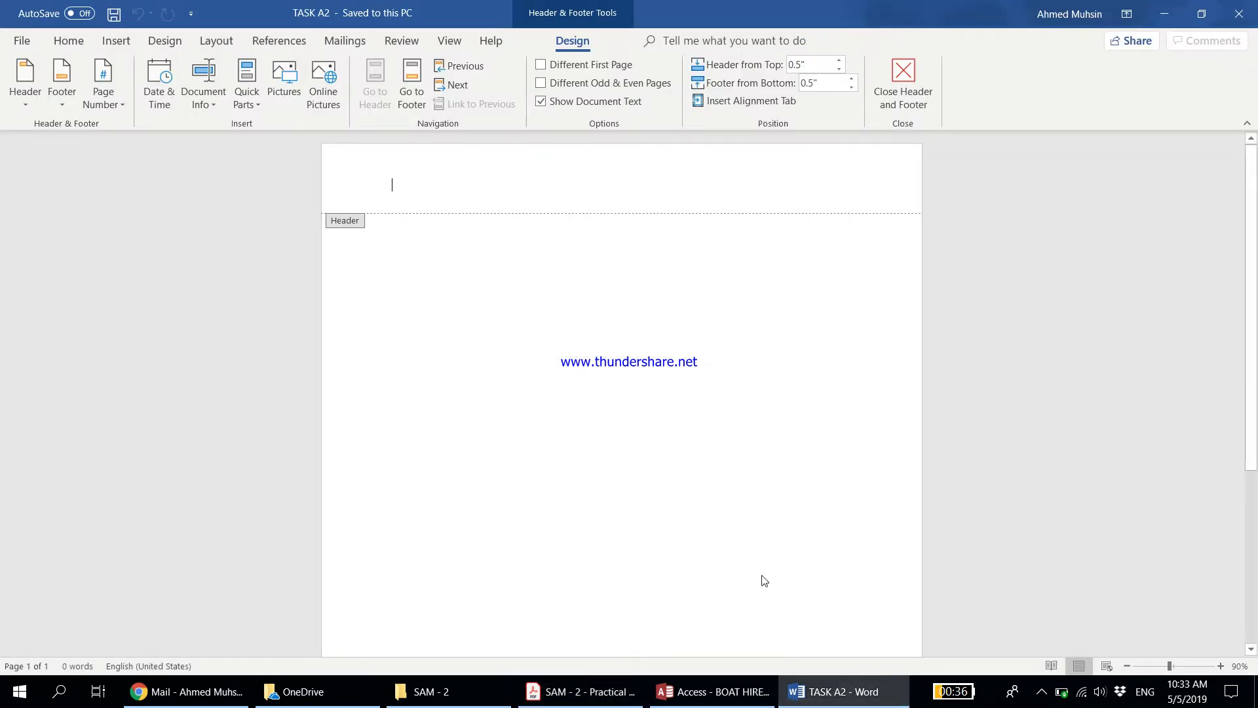
text(Task A2 Ahmed 1234 1234)
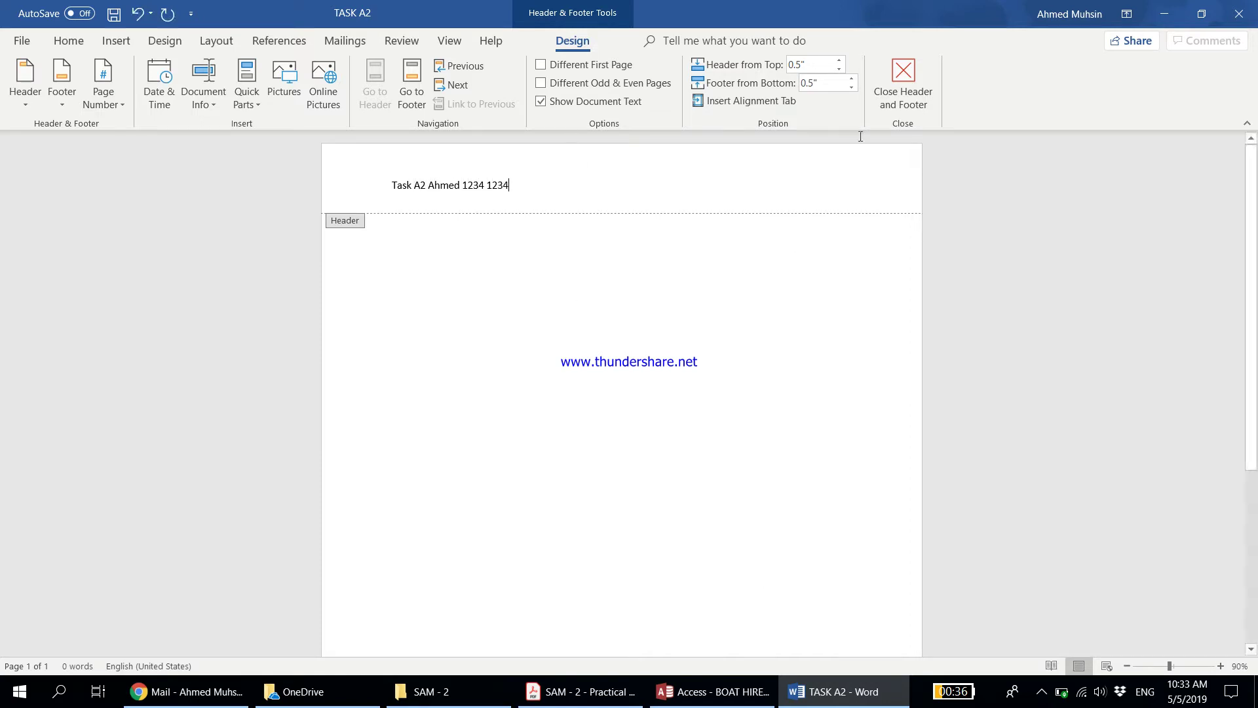
click(903, 86)
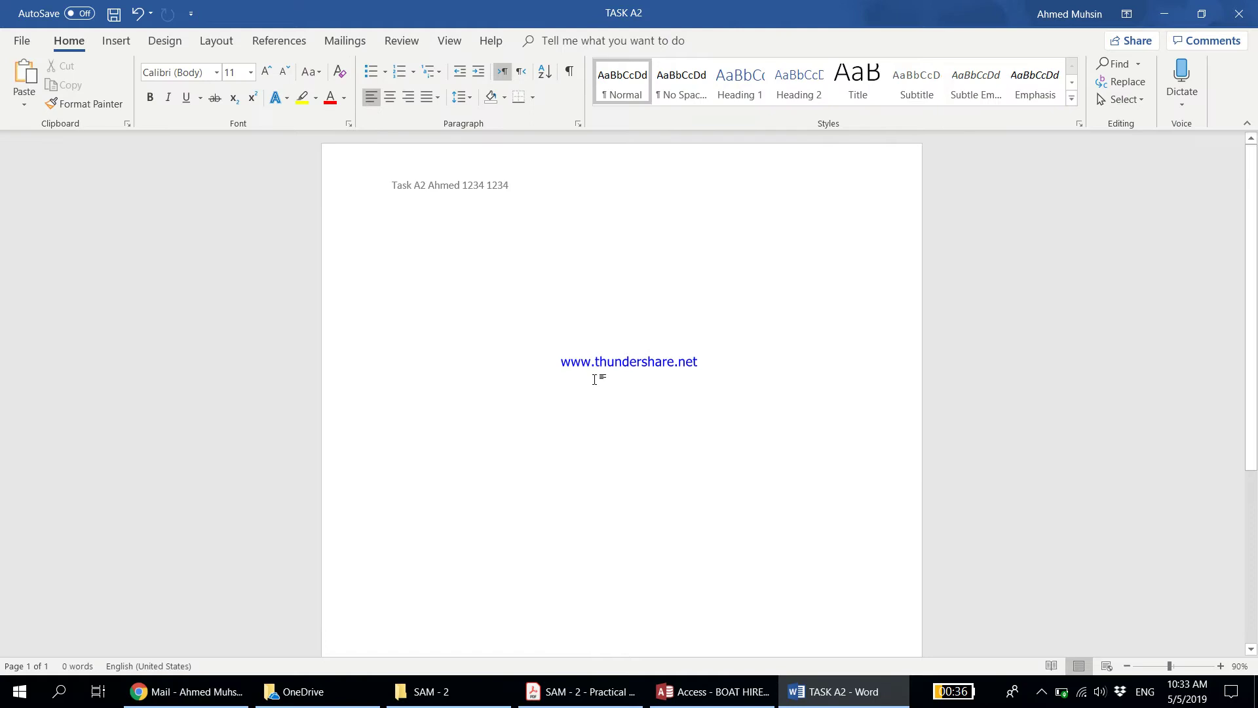
Step: Check the page setup instruction in the practical paper and set the TASK A2 document's orientation to landscape
click(714, 691)
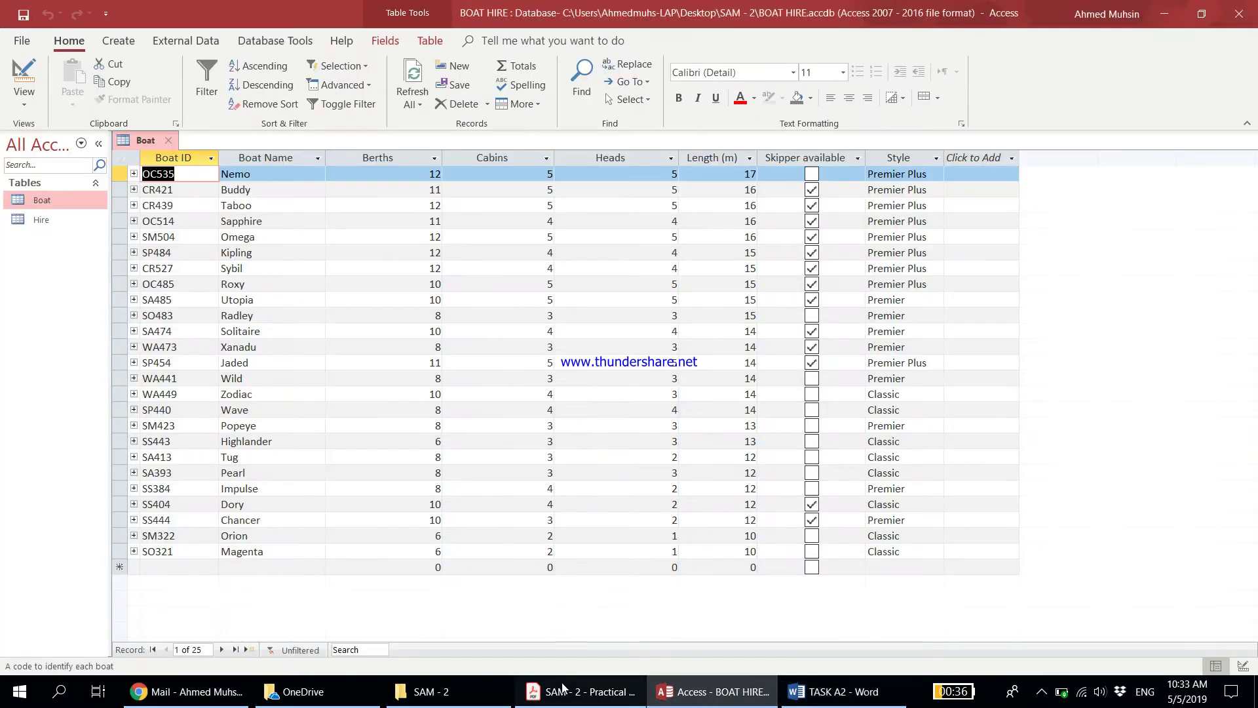
click(581, 691)
scroll(469, 359, down, 3)
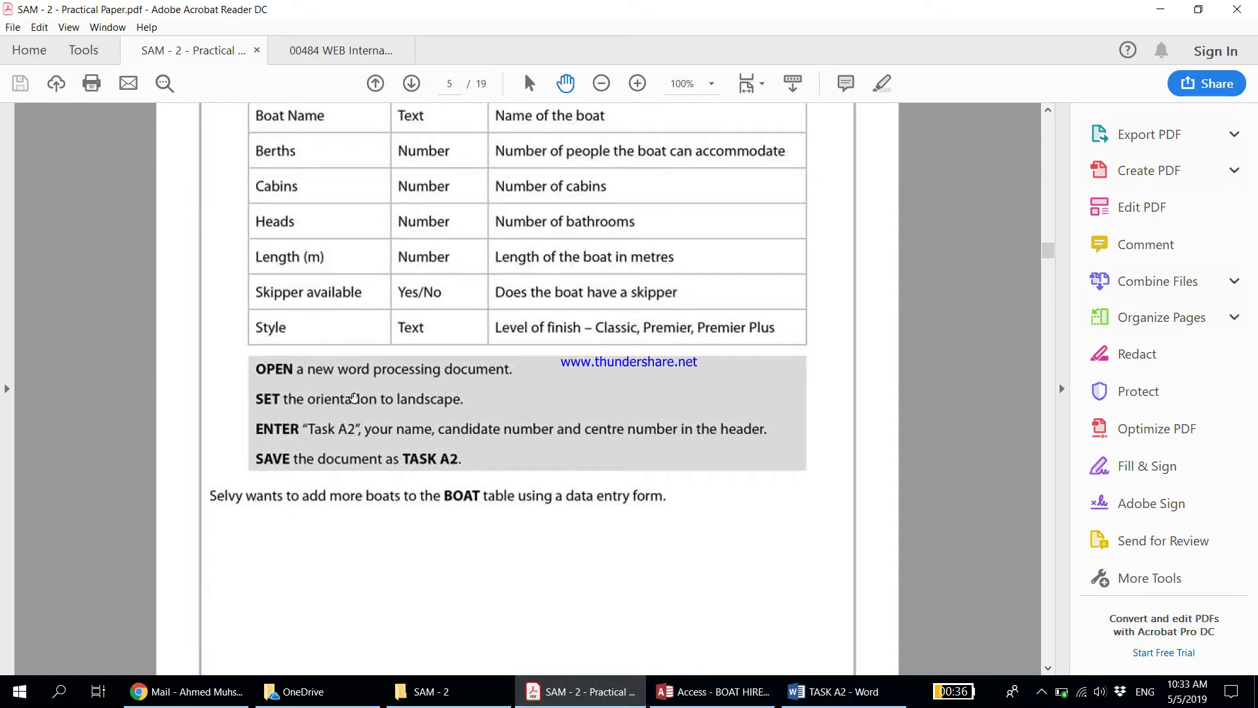
click(814, 695)
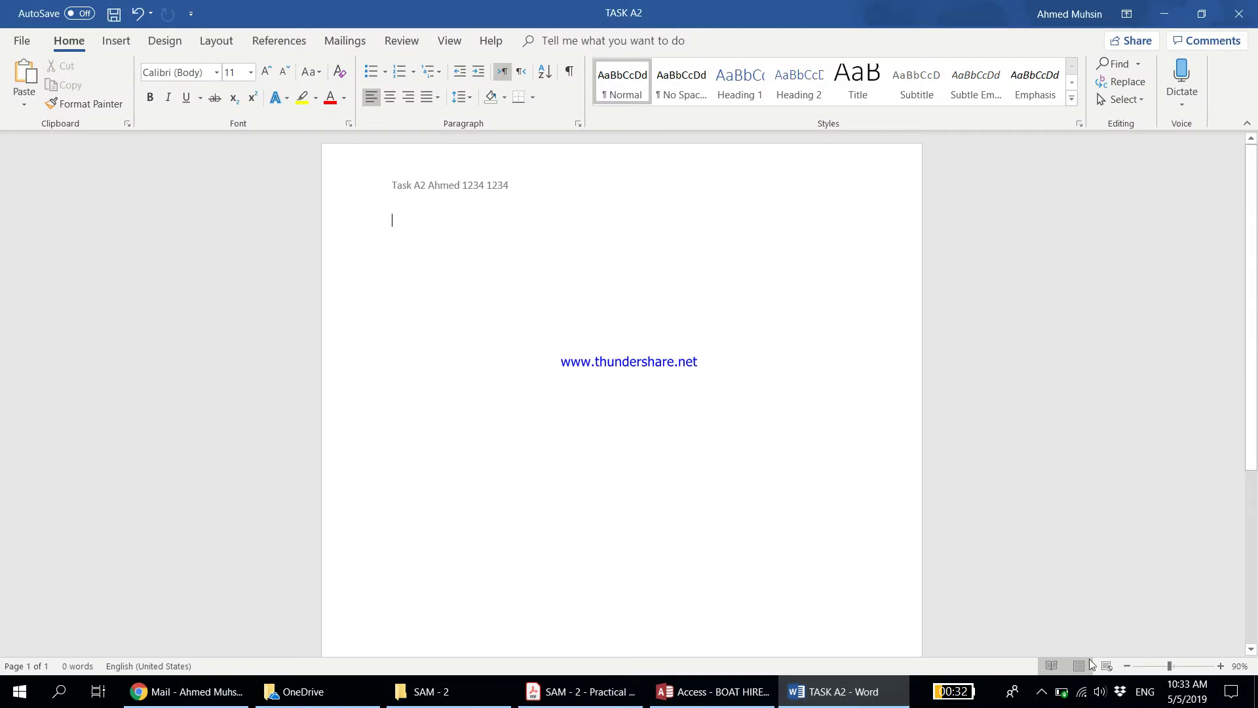
click(1127, 666)
click(1127, 666)
click(1127, 666)
click(1127, 666)
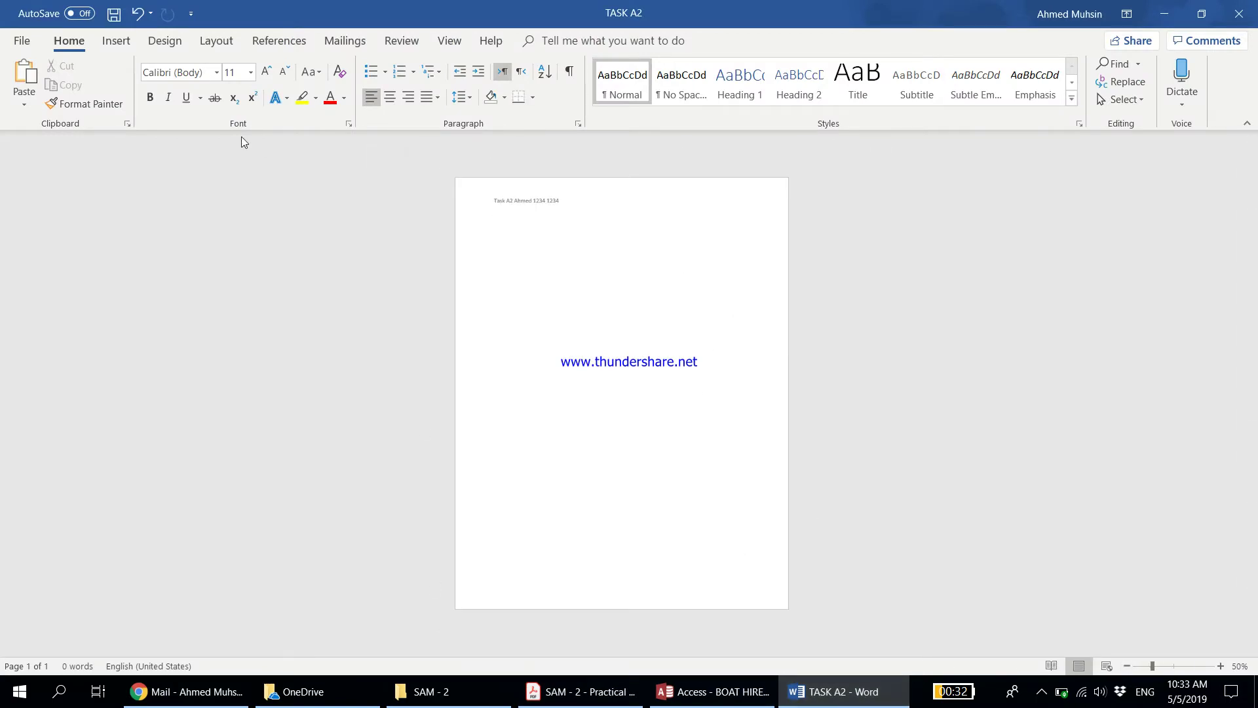
click(216, 41)
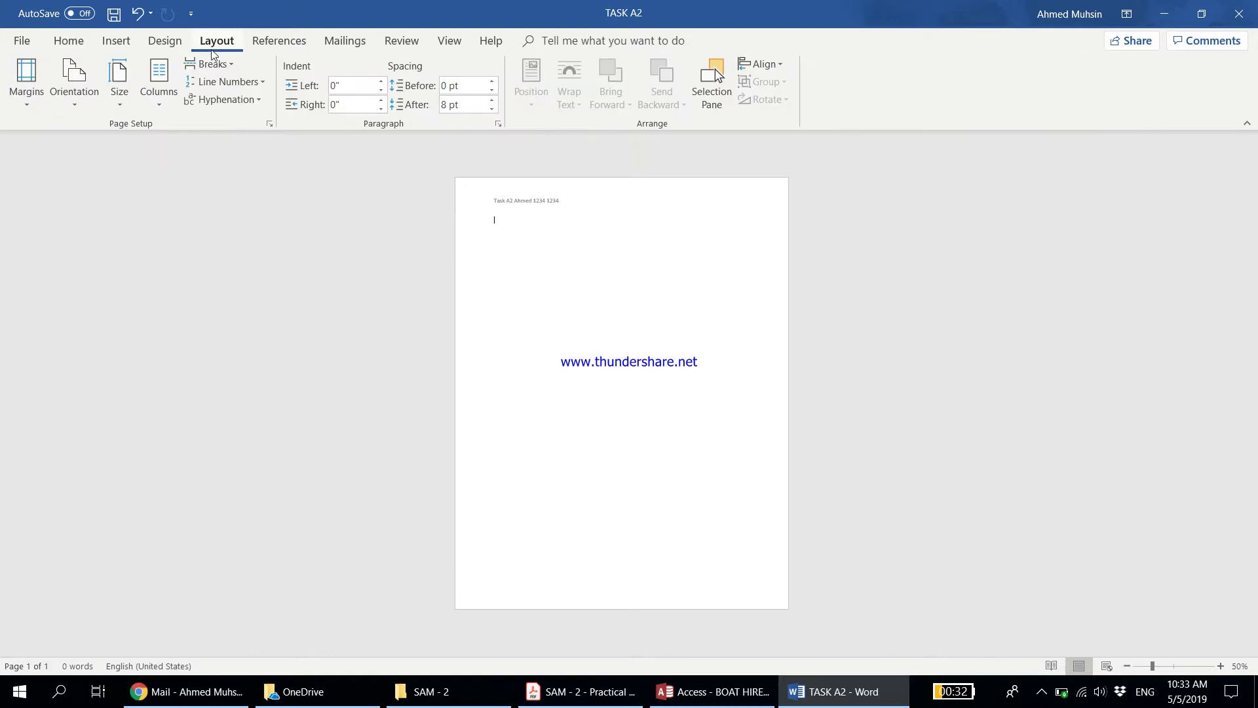
click(74, 82)
click(84, 174)
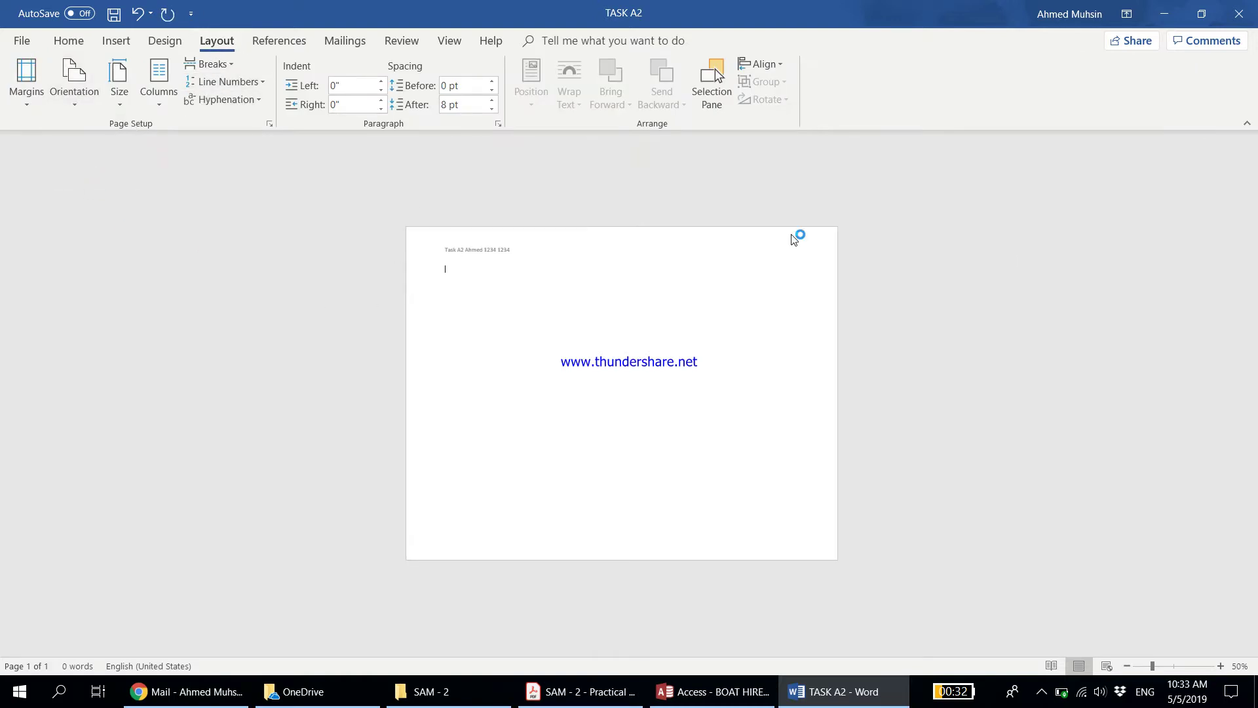
Step: Read the Task A2a instructions in the practical paper and create a data entry form from the Boat table in Access
click(714, 691)
click(580, 692)
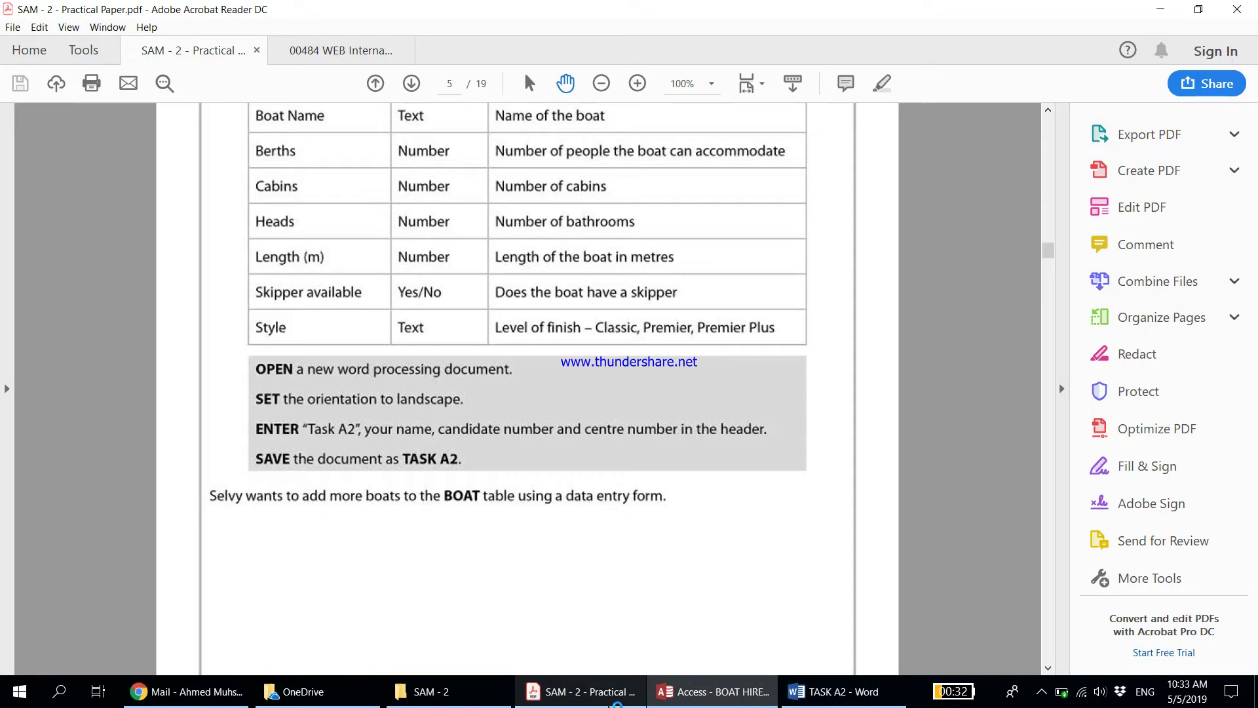
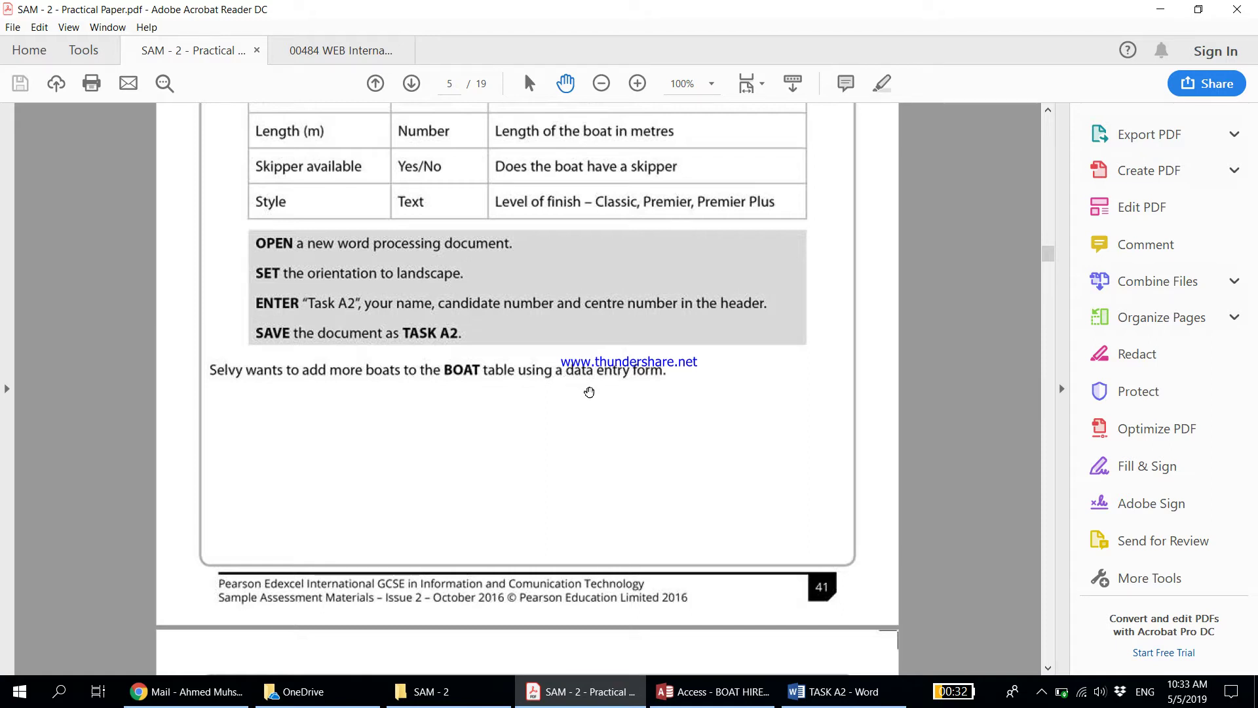
scroll(588, 392, down, 8)
scroll(400, 435, down, 2)
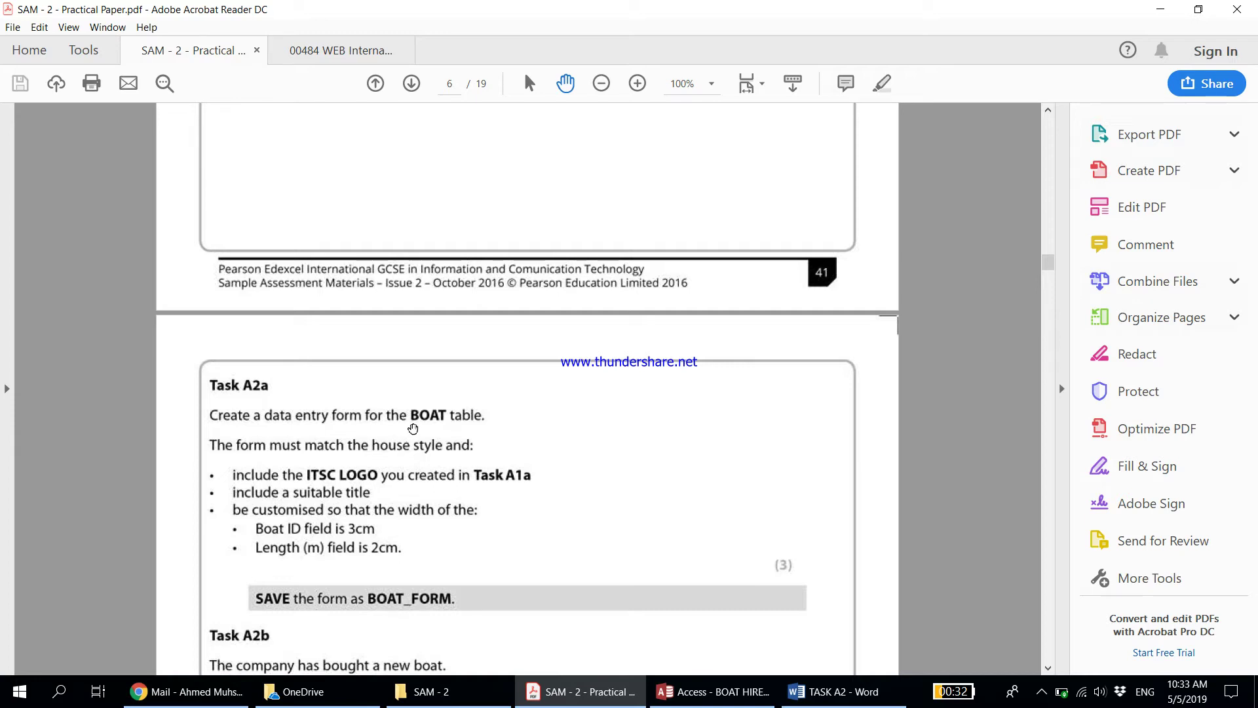
scroll(413, 428, down, 8)
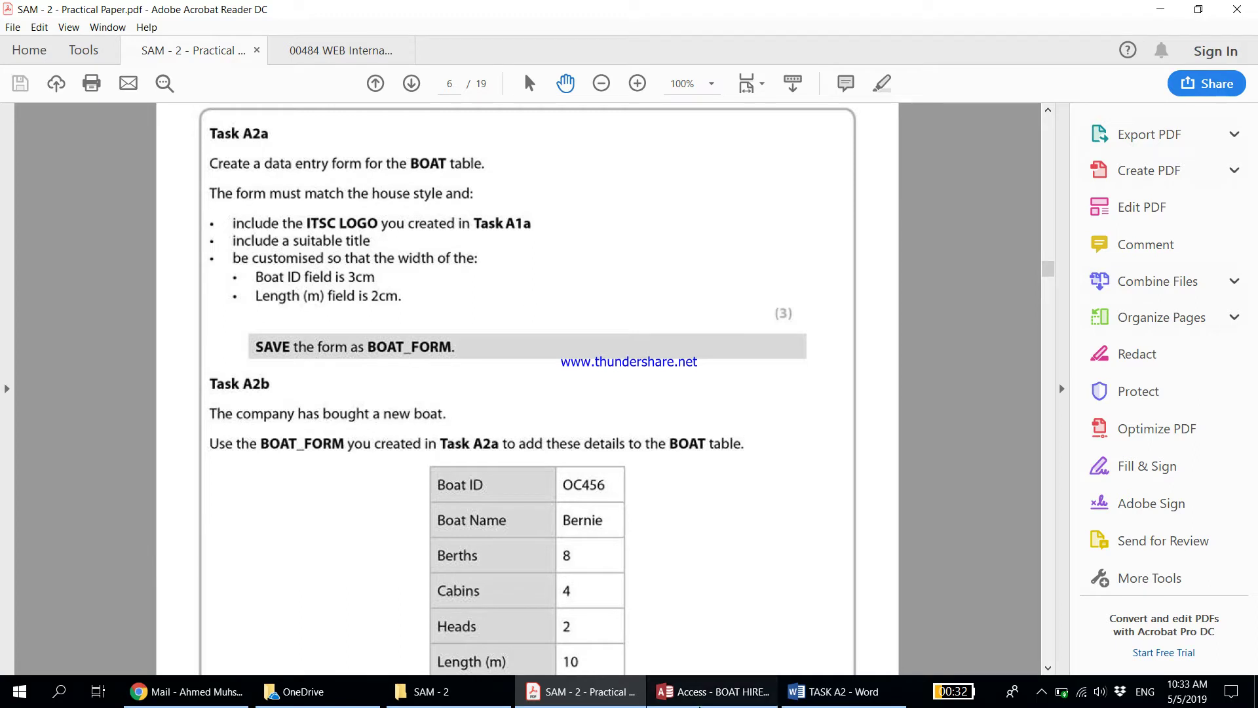
click(712, 691)
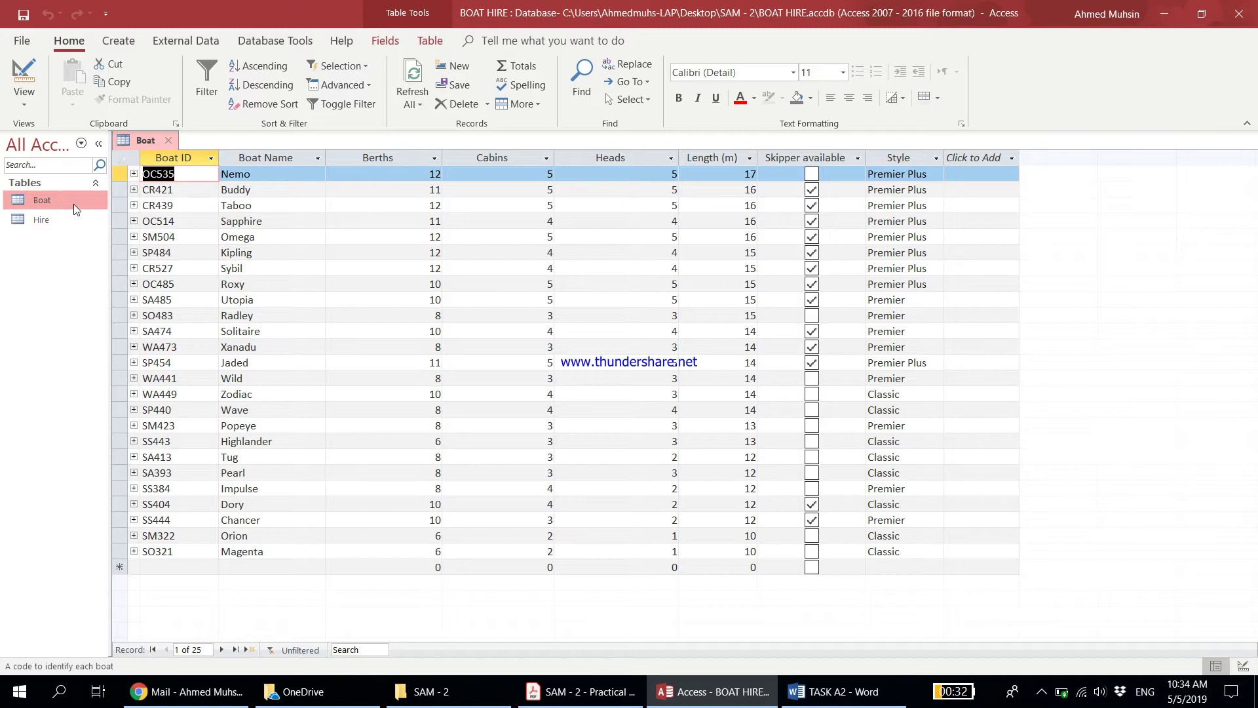
click(119, 43)
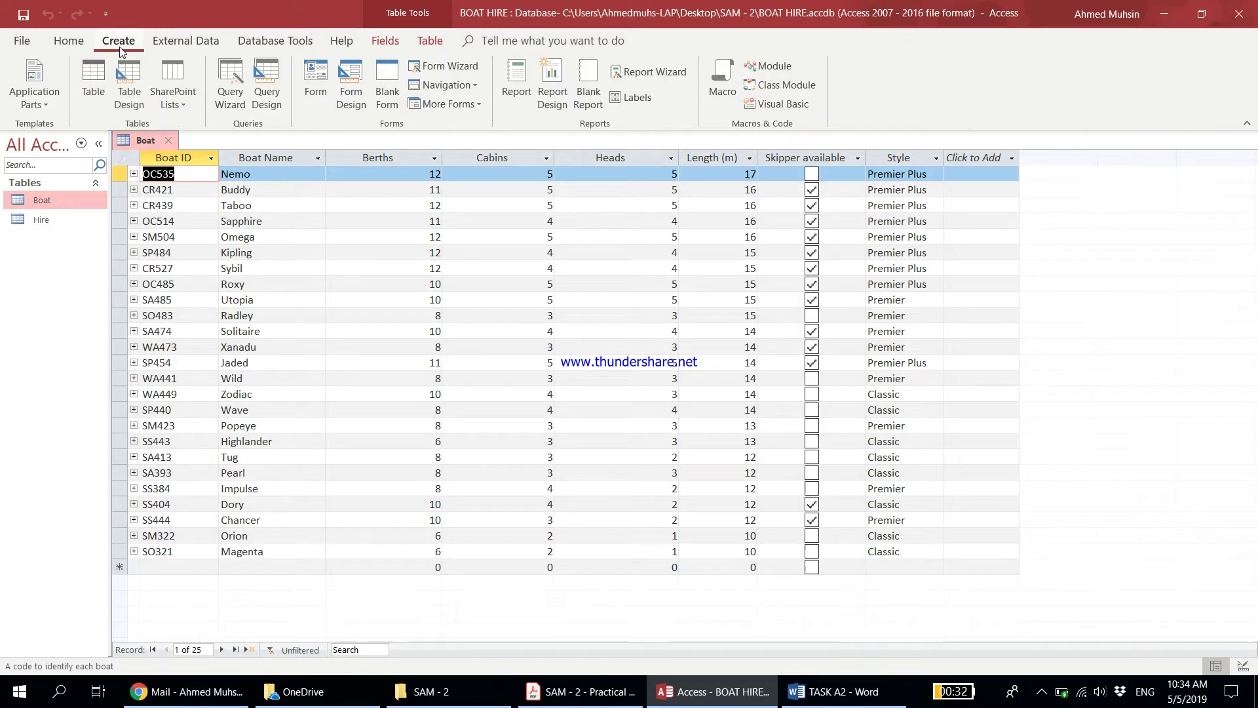
click(319, 92)
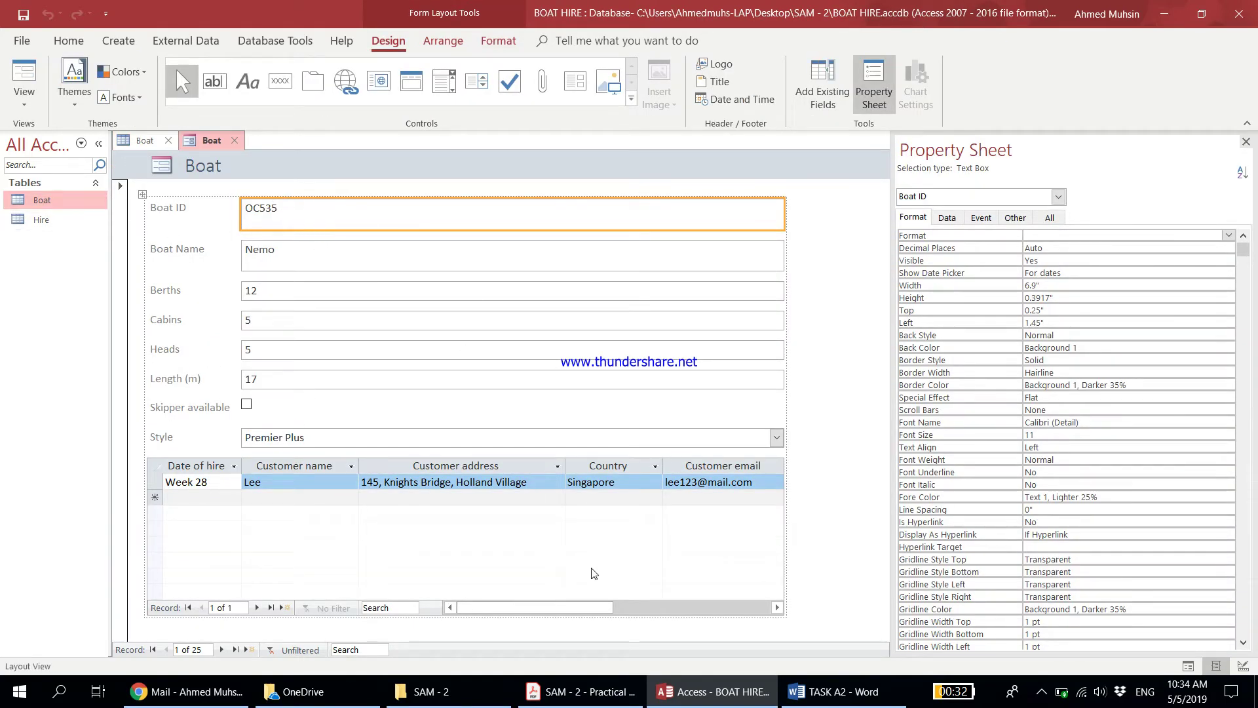
Step: Review the Task A2a requirements and the company house style rules in the practical paper, and return to the Boat form in Access
click(583, 701)
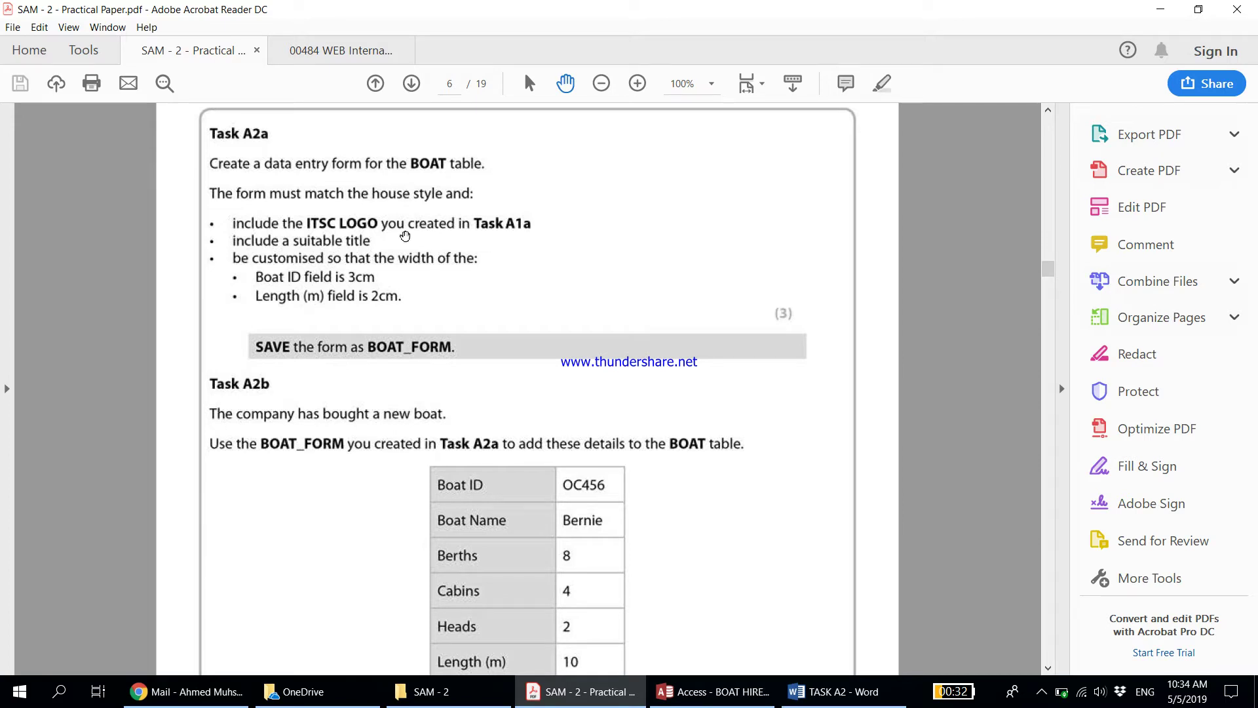
click(376, 84)
click(375, 83)
click(376, 83)
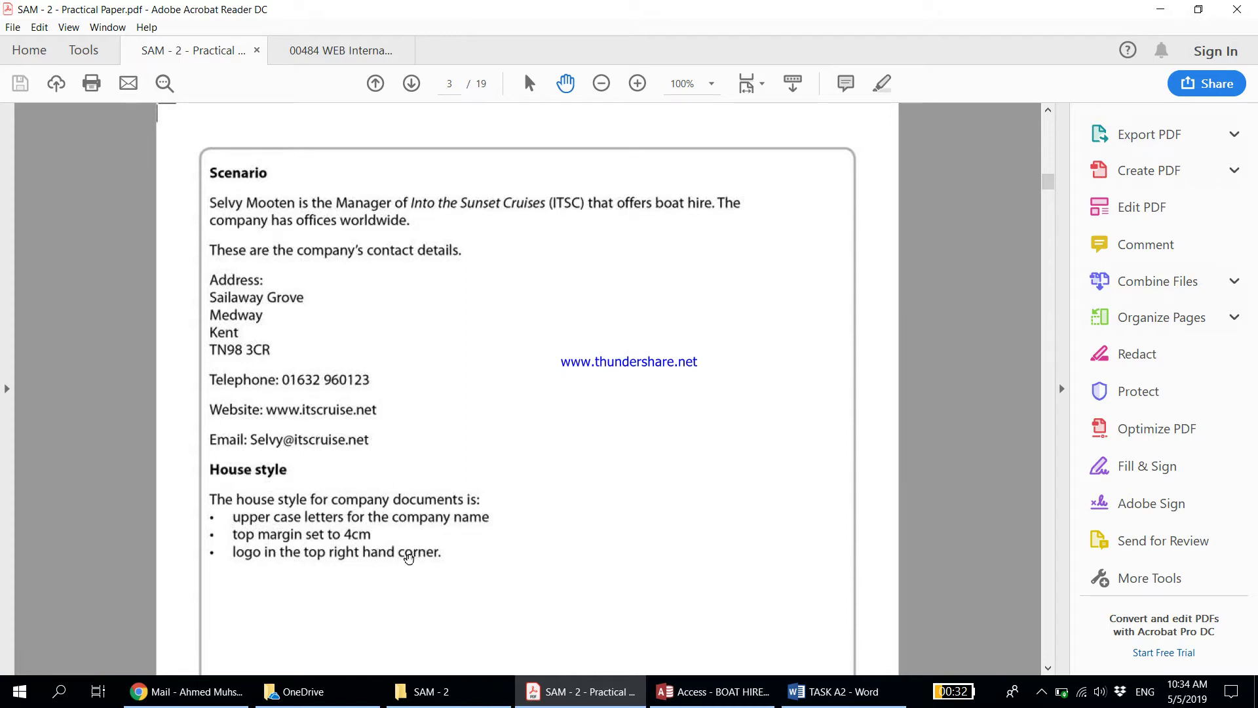
click(412, 83)
click(411, 83)
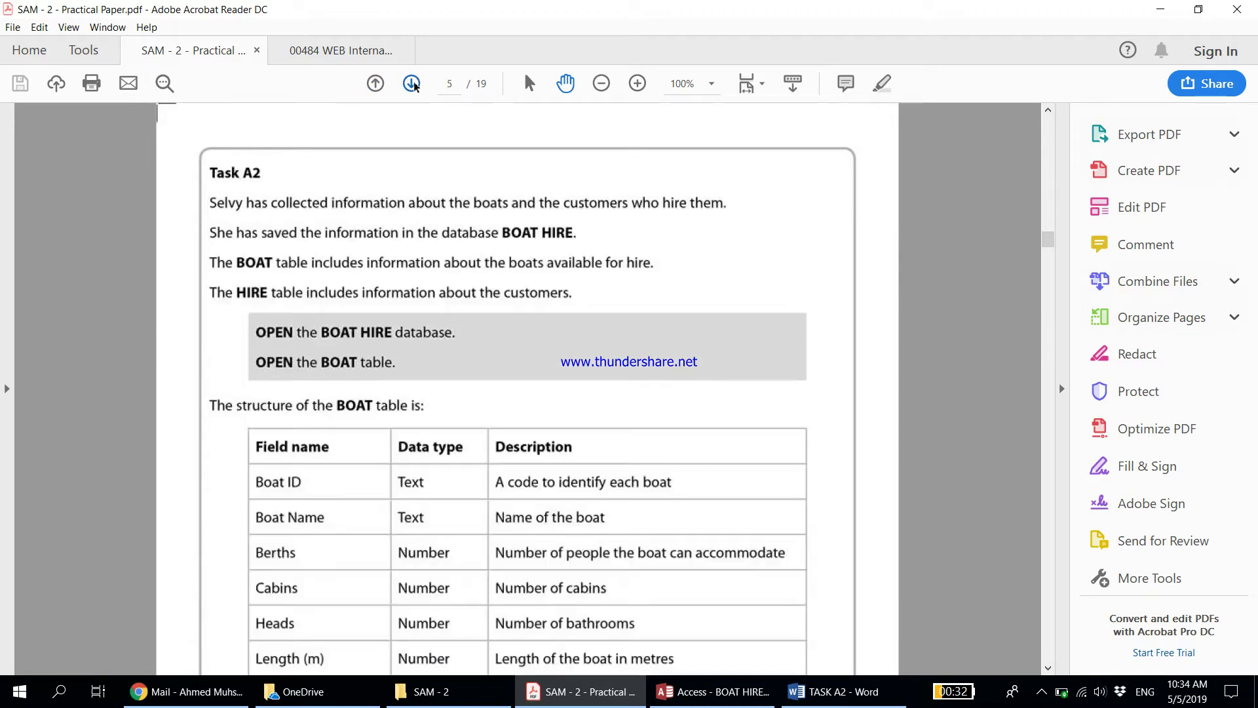
click(412, 83)
click(714, 691)
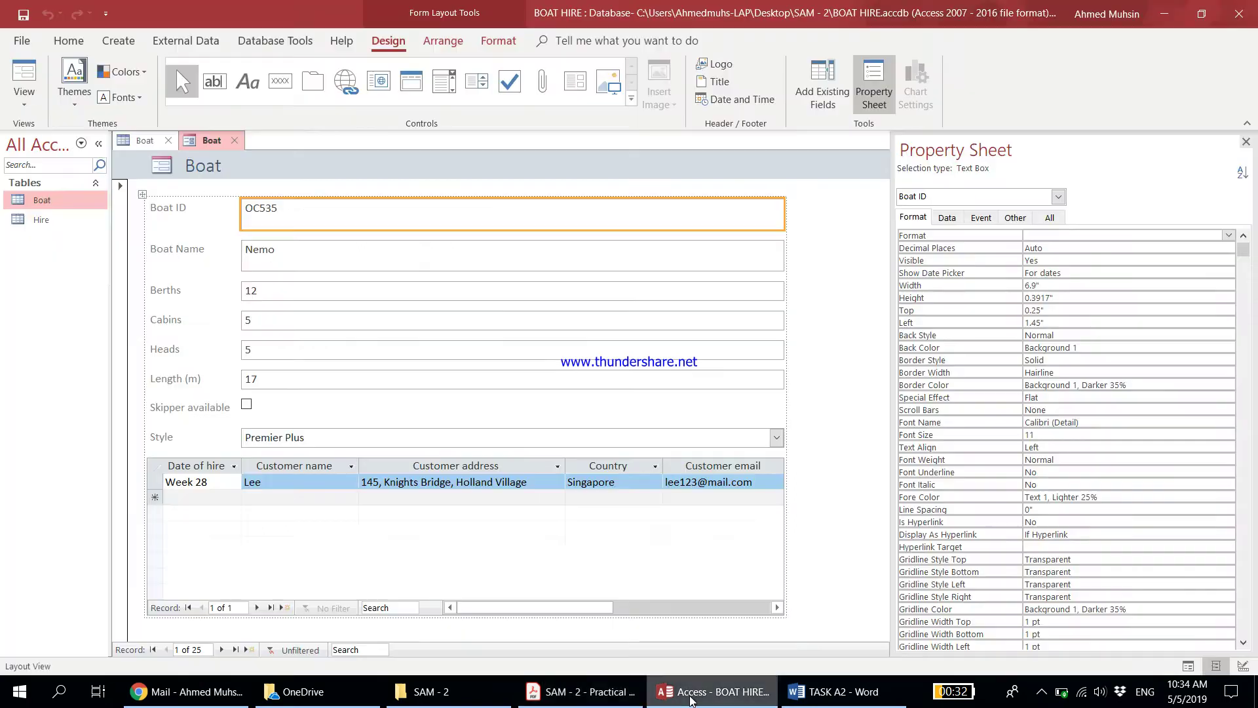
Step: Switch the Boat form to Design View and select the controls in its Form Header section
click(23, 100)
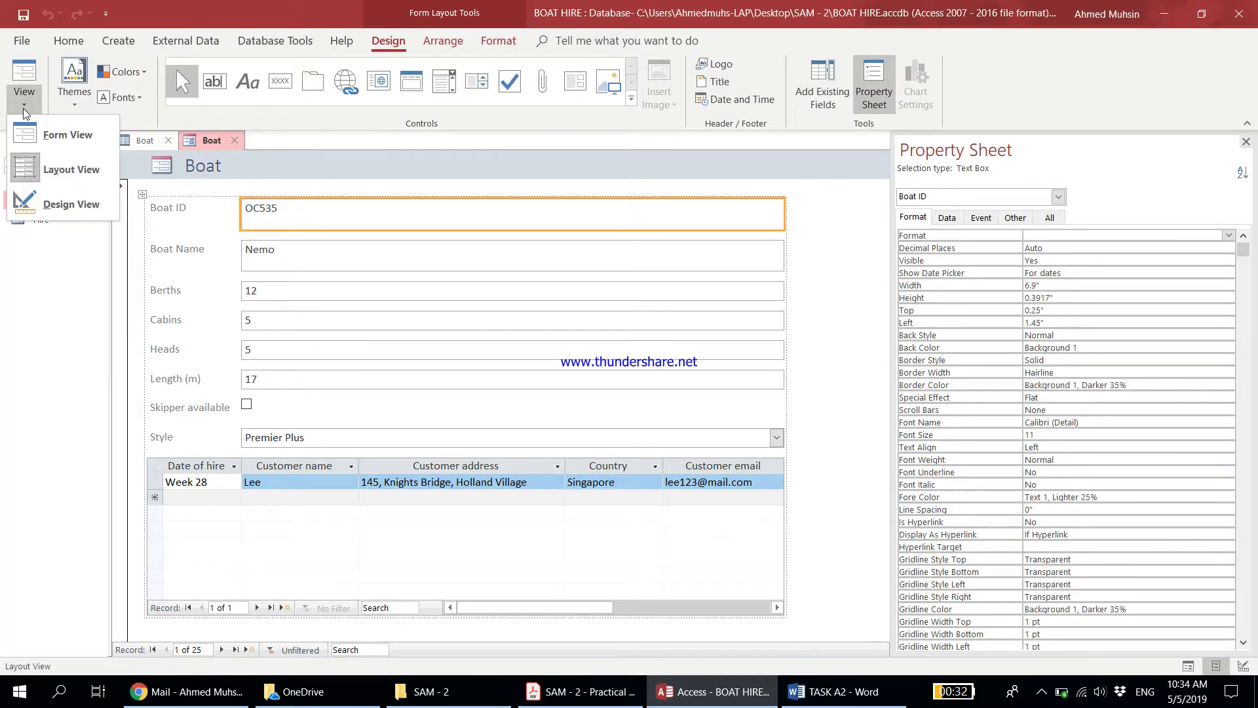
click(46, 205)
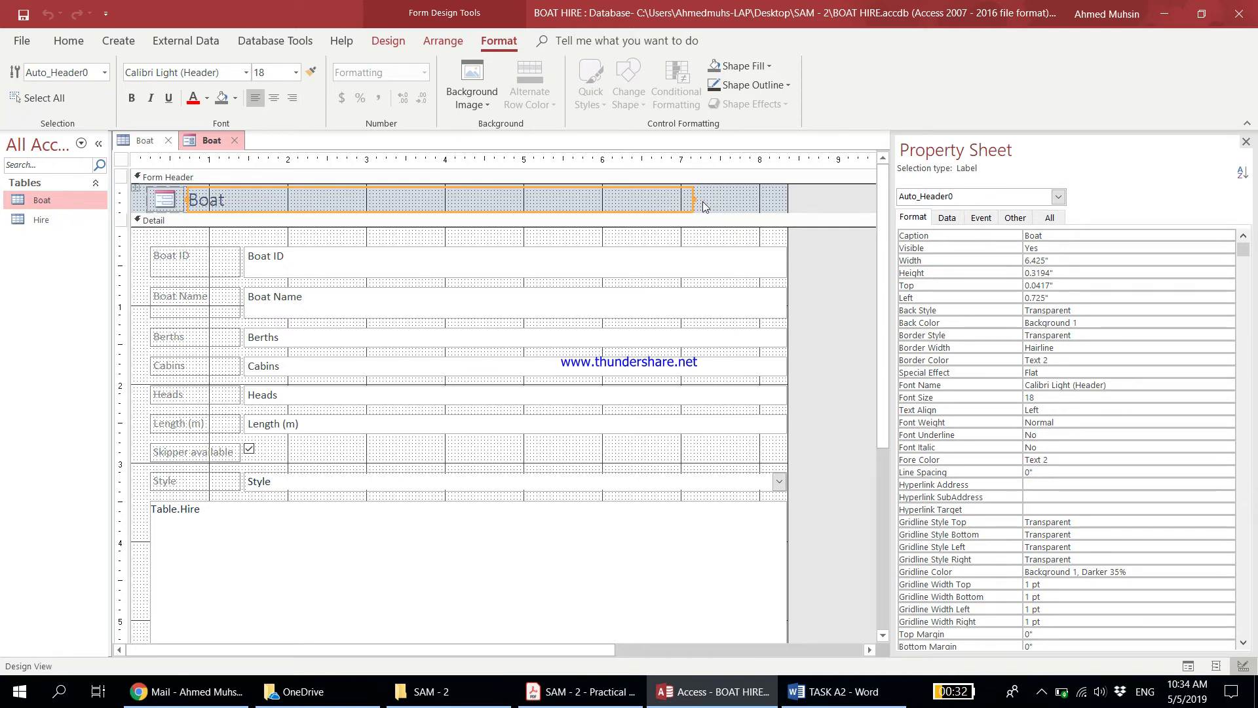
click(388, 41)
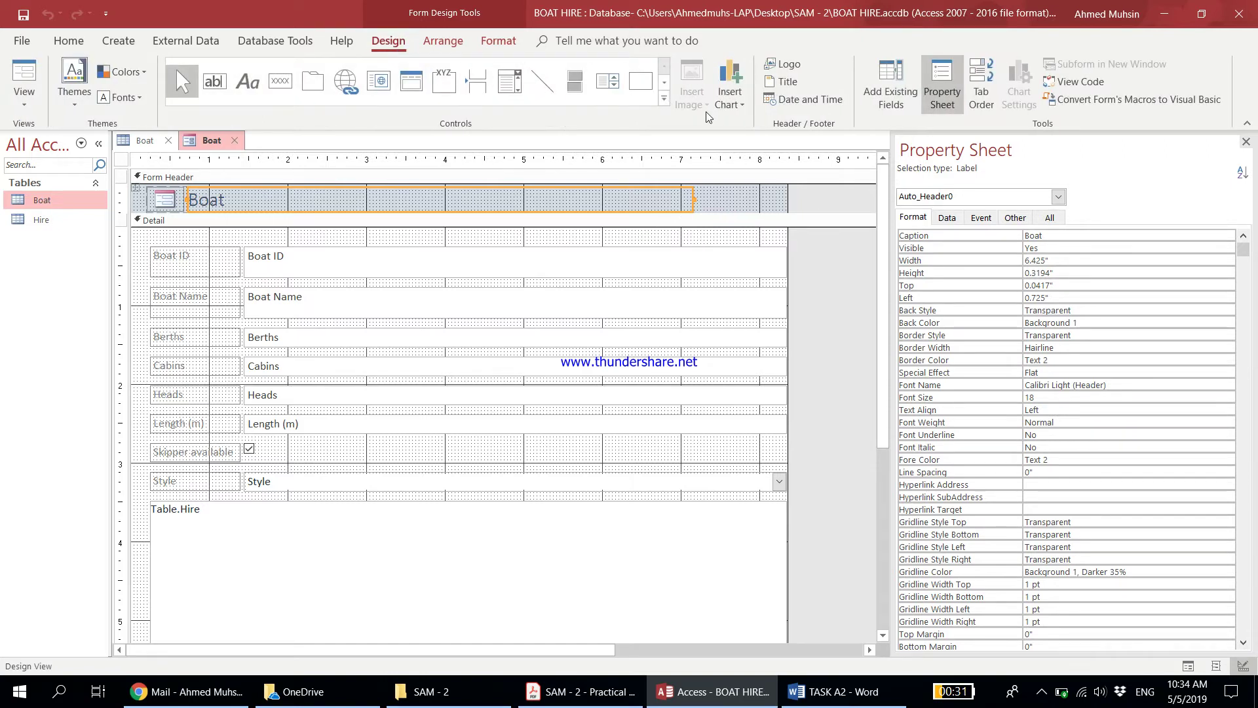
click(719, 204)
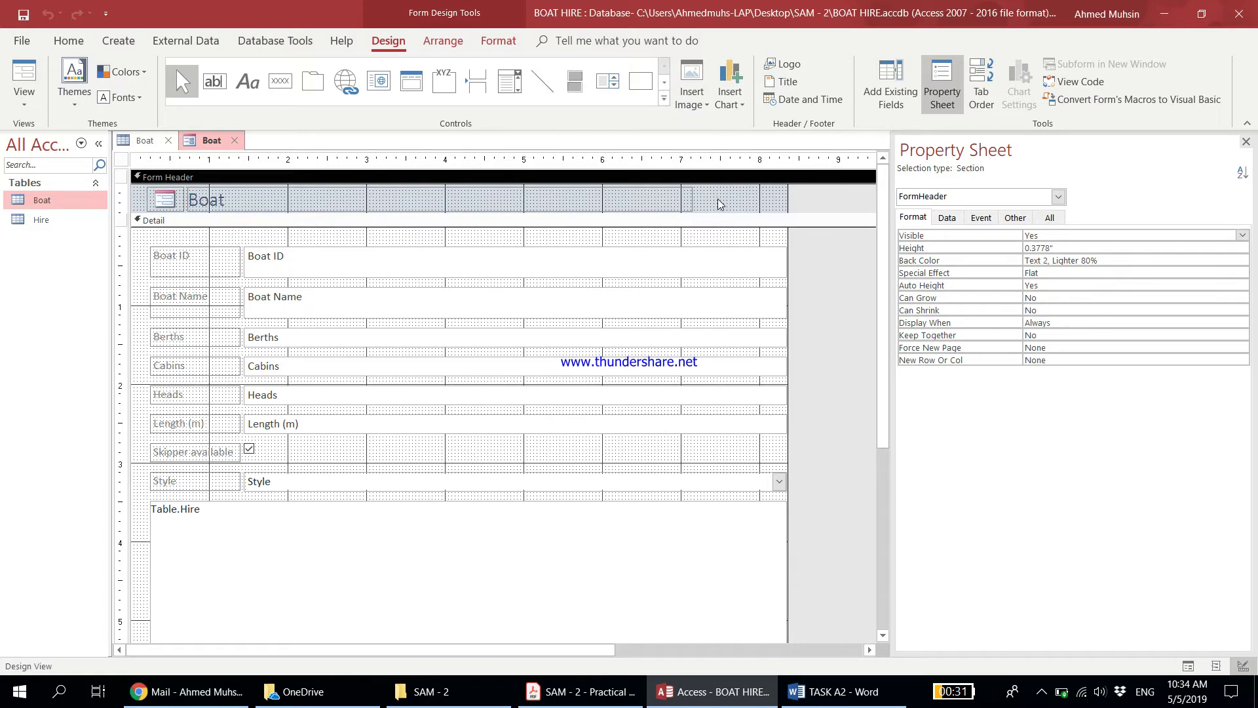
click(204, 209)
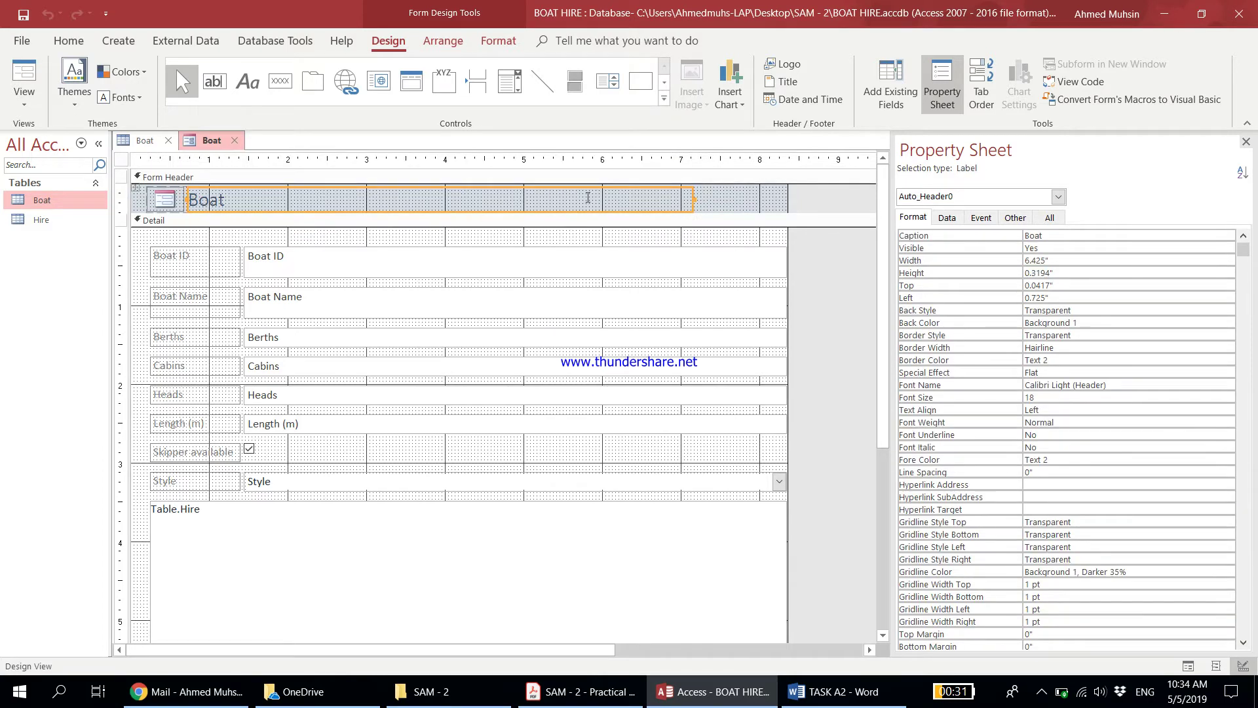
click(717, 198)
click(679, 202)
Step: Insert the ITSC Logo picture from the SAM - 2 folder on the Desktop as the form header's logo
click(785, 63)
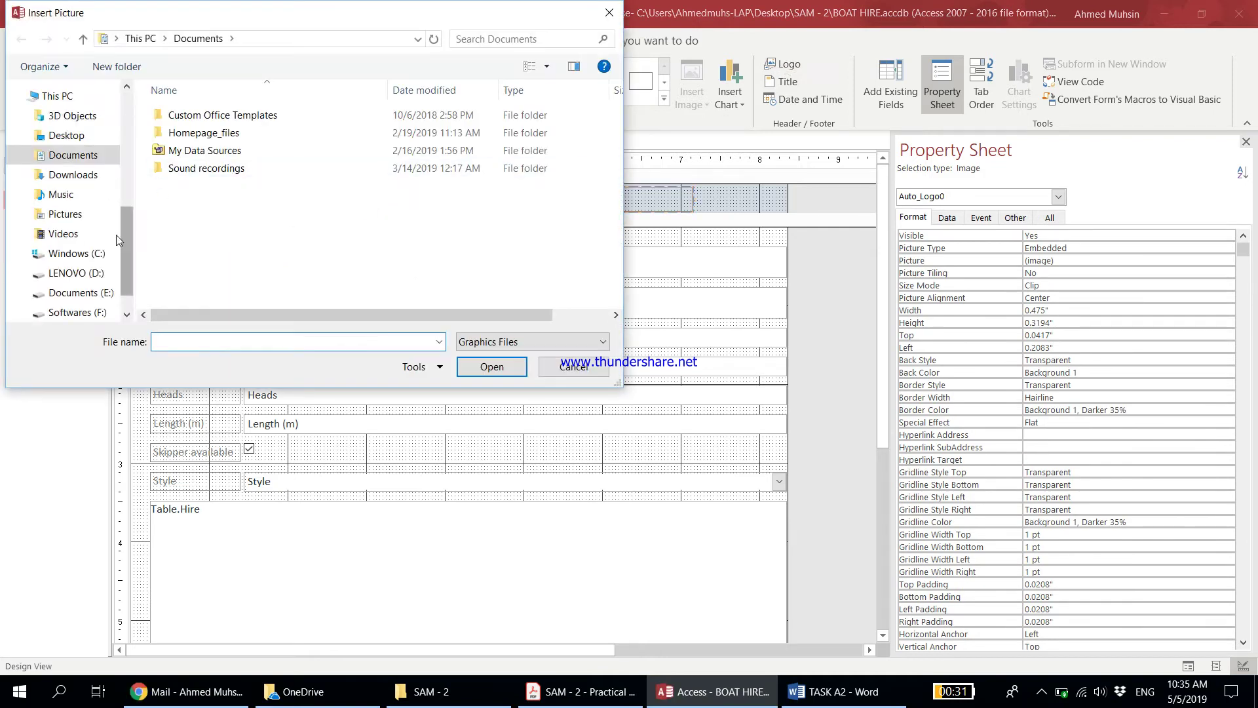
click(80, 136)
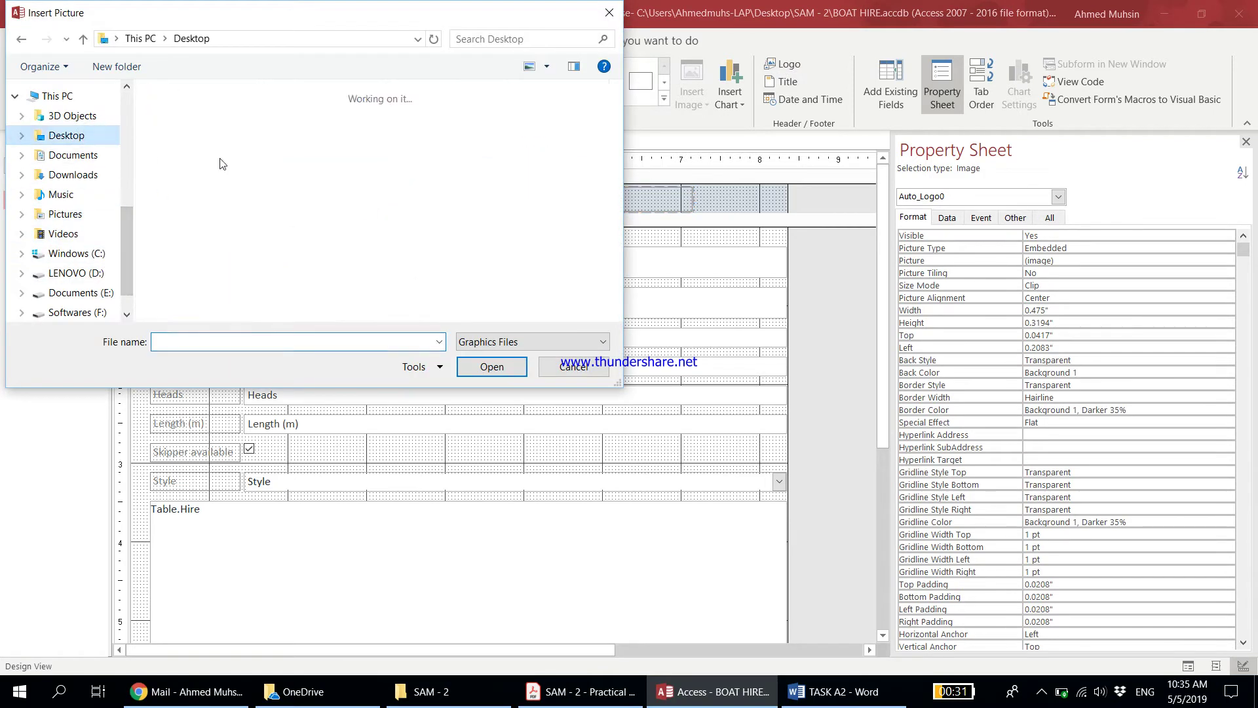
click(265, 176)
double_click(265, 175)
click(285, 151)
click(487, 367)
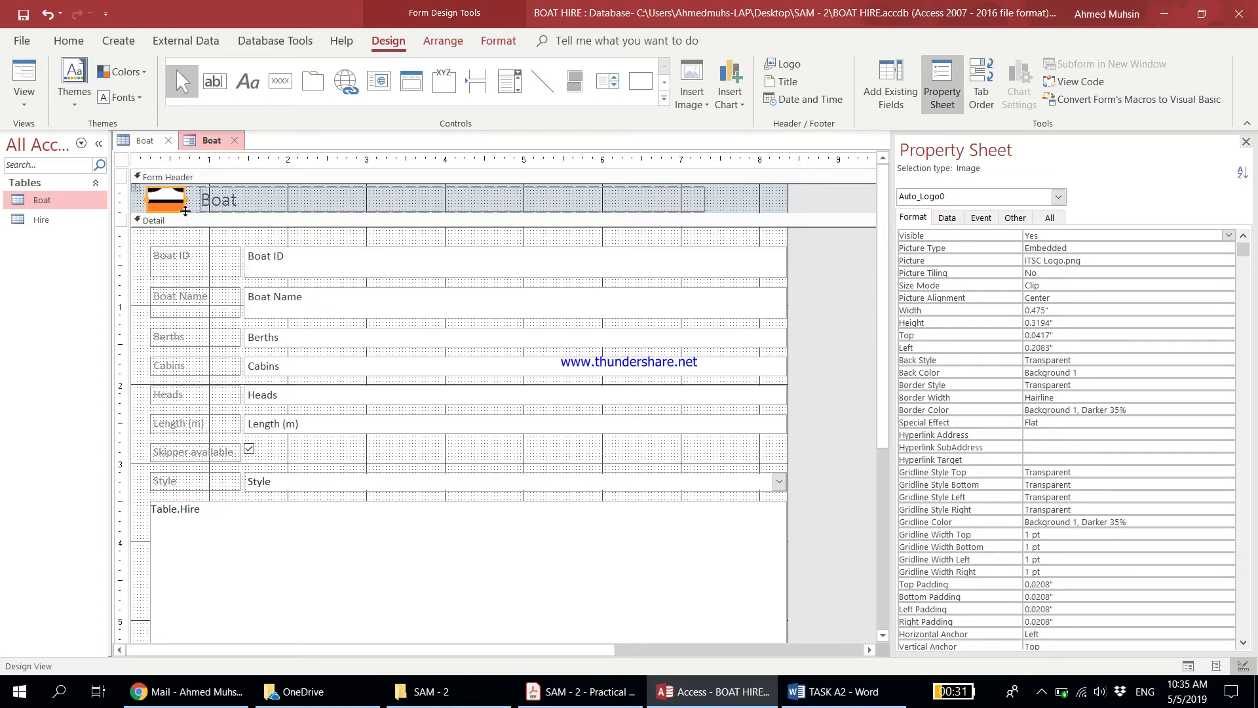
Step: Try to widen the header logo beside the Boat title, and undo the resizing and the logo insertion
drag(185, 195, 176, 200)
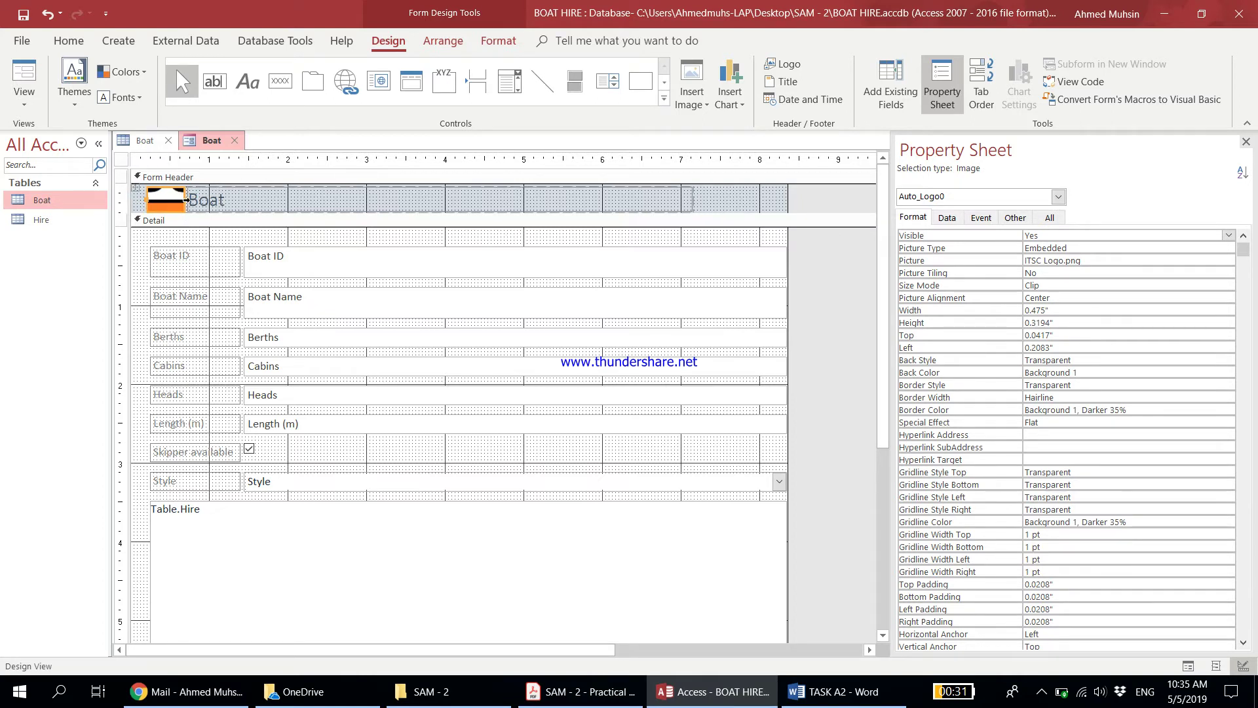
drag(181, 199, 220, 199)
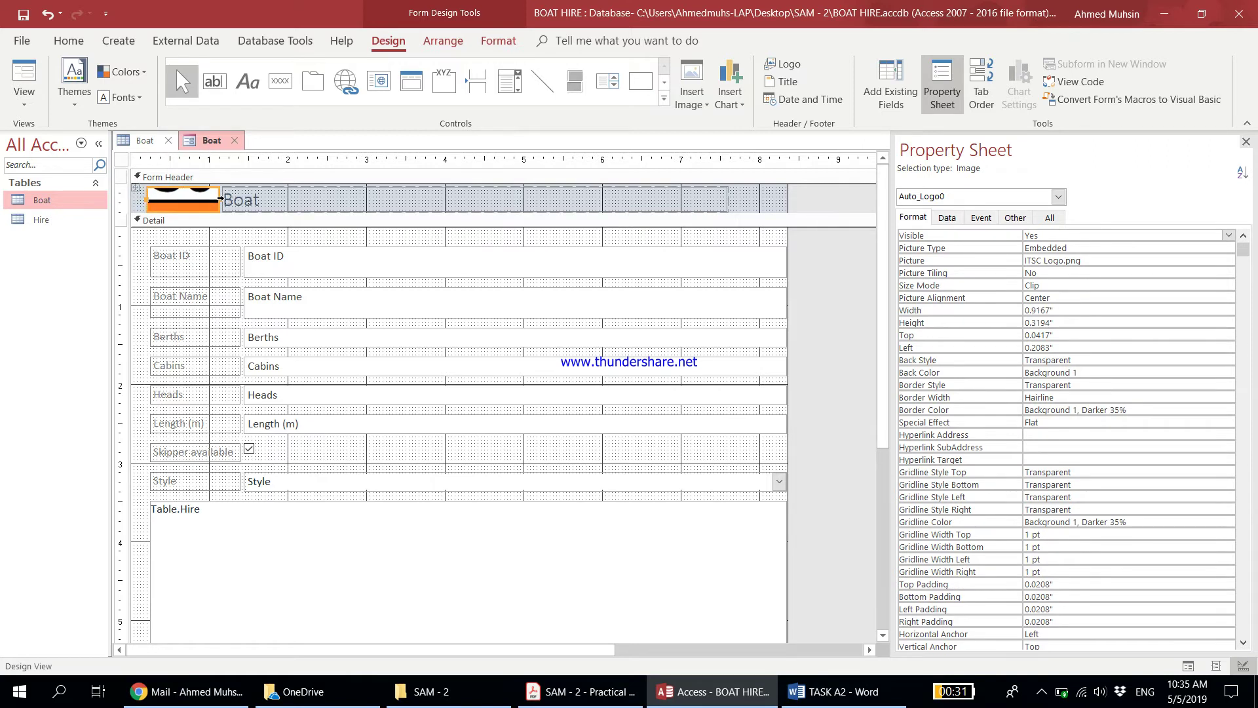
key(ctrl+z)
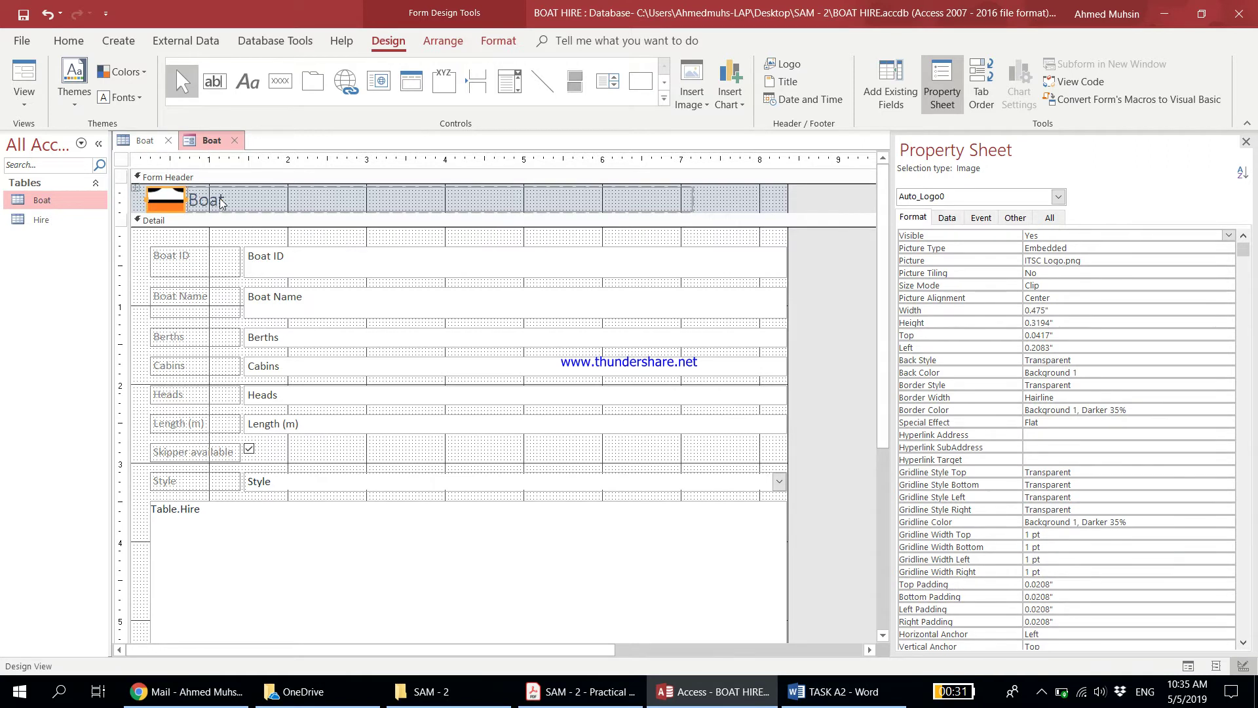
key(ctrl+z)
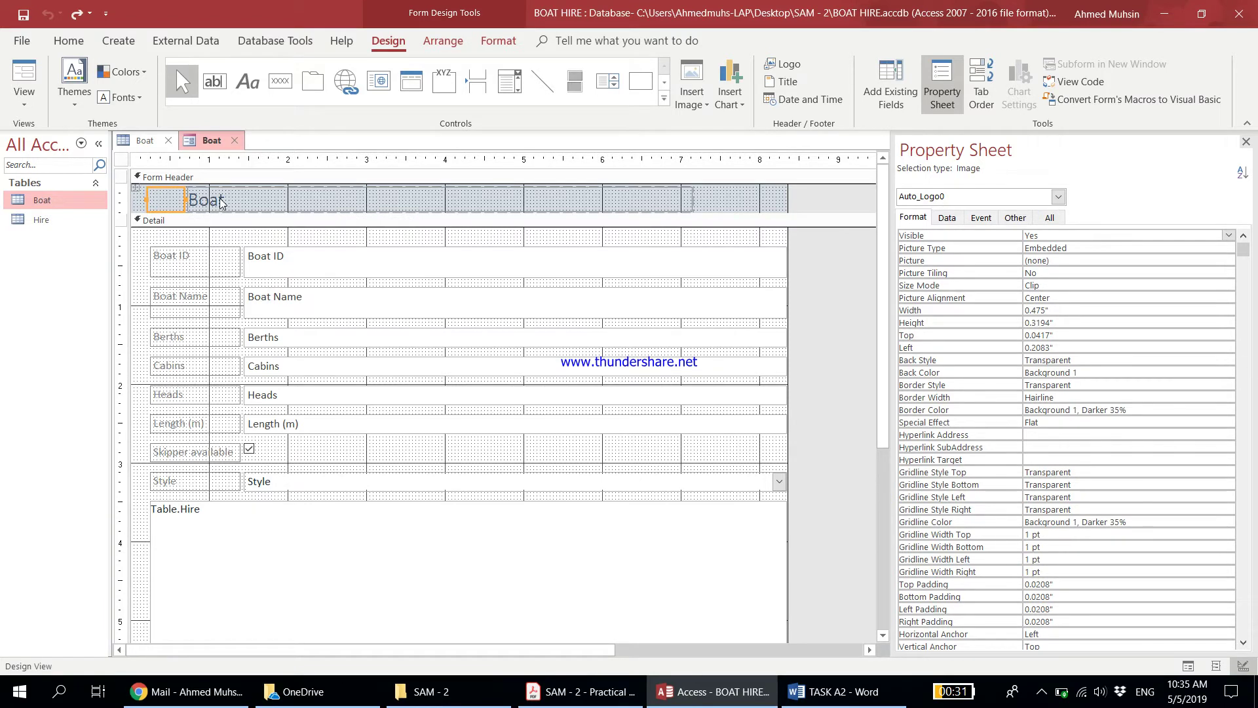
Step: Insert the ITSC Logo image at the right end of the form header, about 1.08" wide and 0.29" high
click(745, 203)
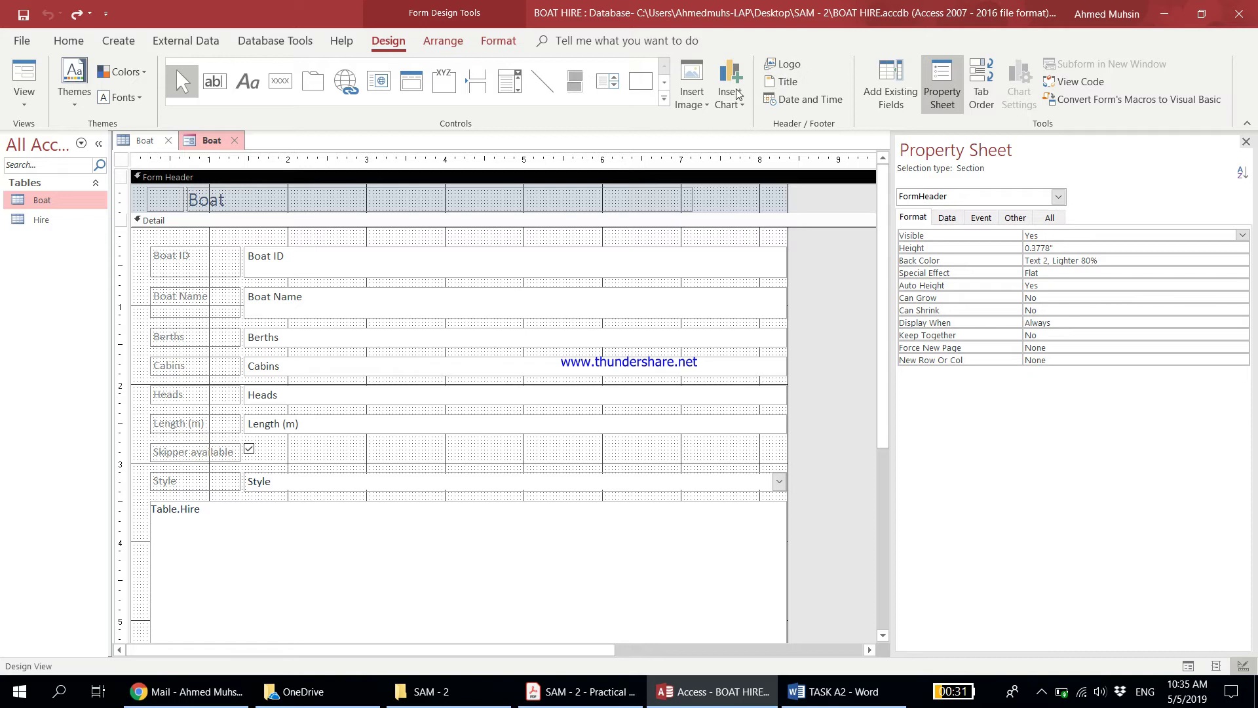
click(694, 105)
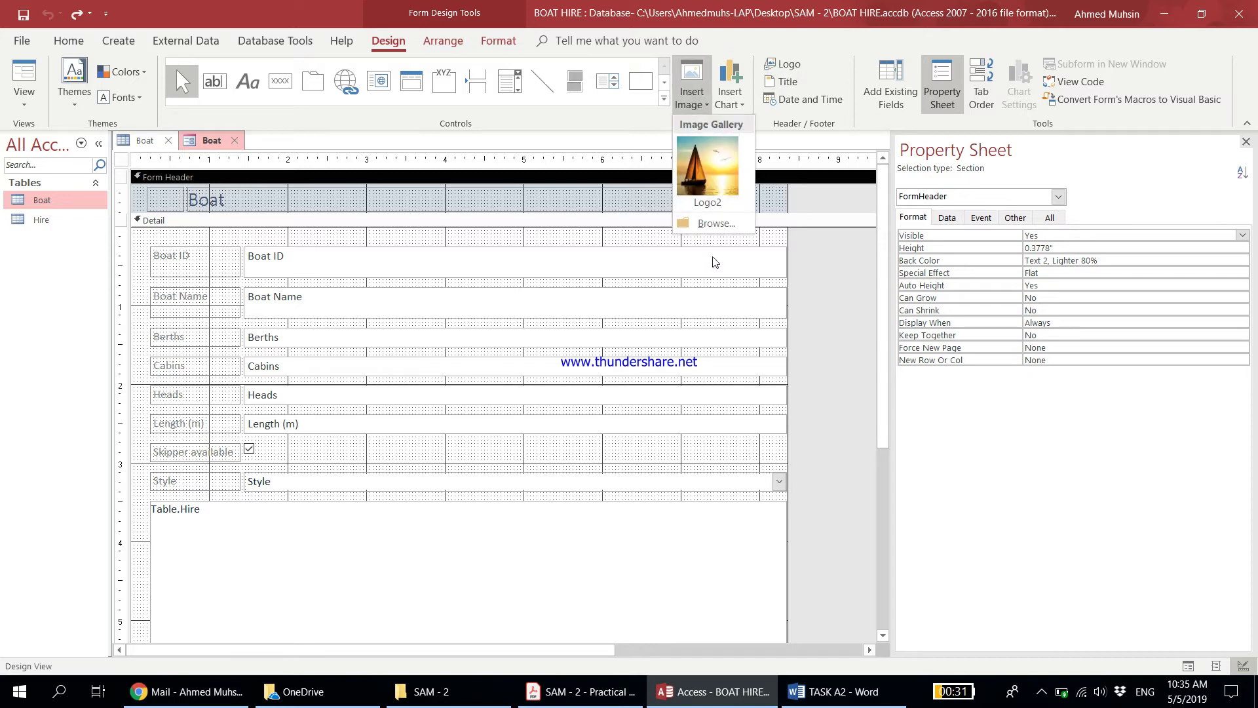
click(708, 227)
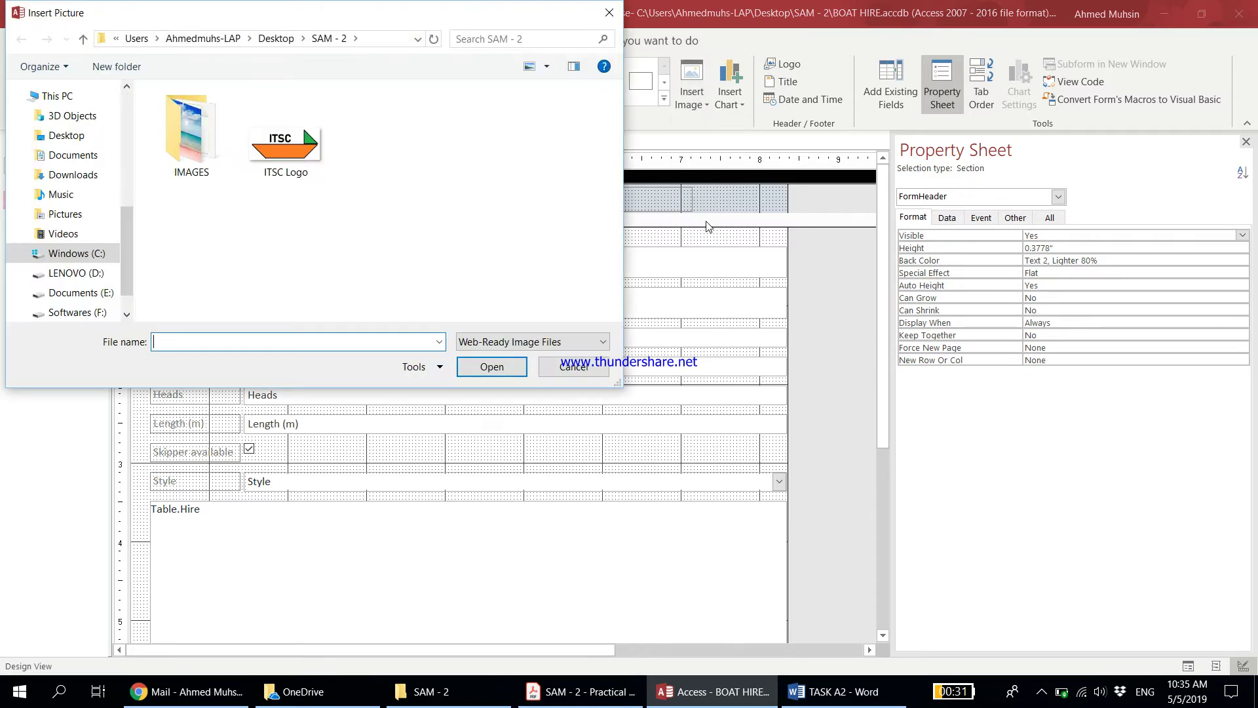
click(287, 135)
click(488, 367)
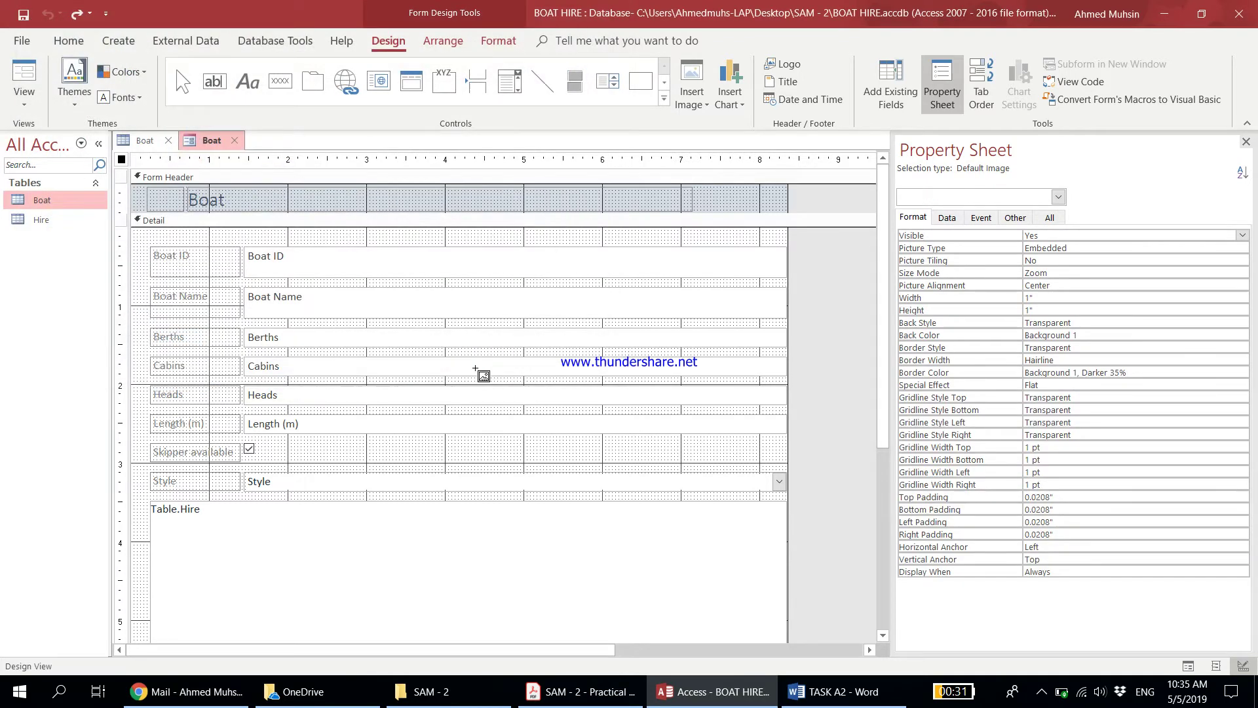
click(700, 189)
drag(701, 189, 785, 210)
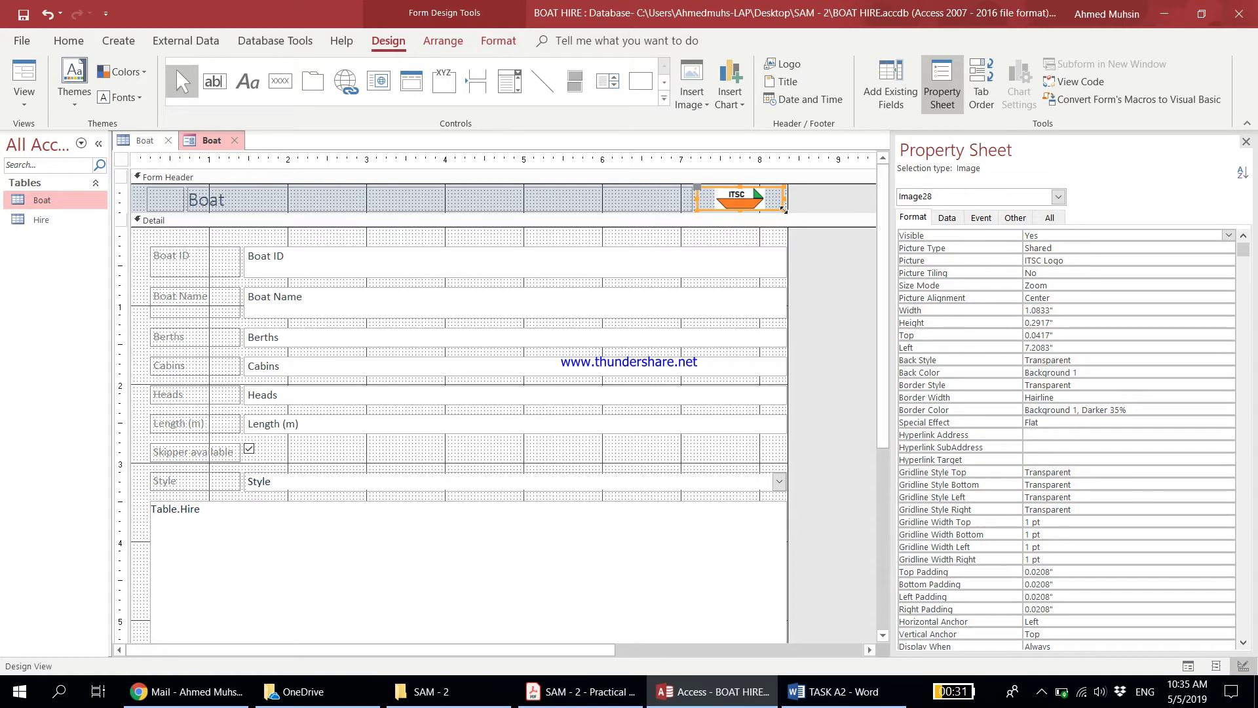
Step: Check the title requirement in the practical paper and change the form header's title to "Boat Details"
click(580, 691)
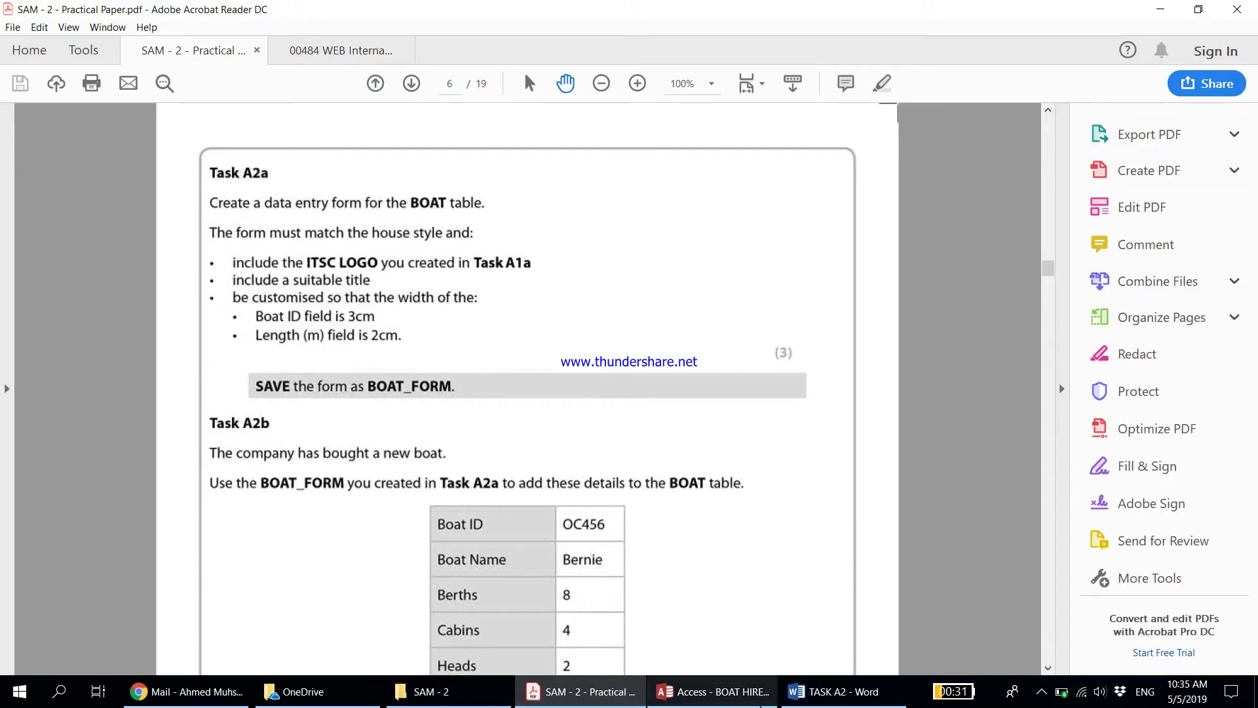
click(726, 692)
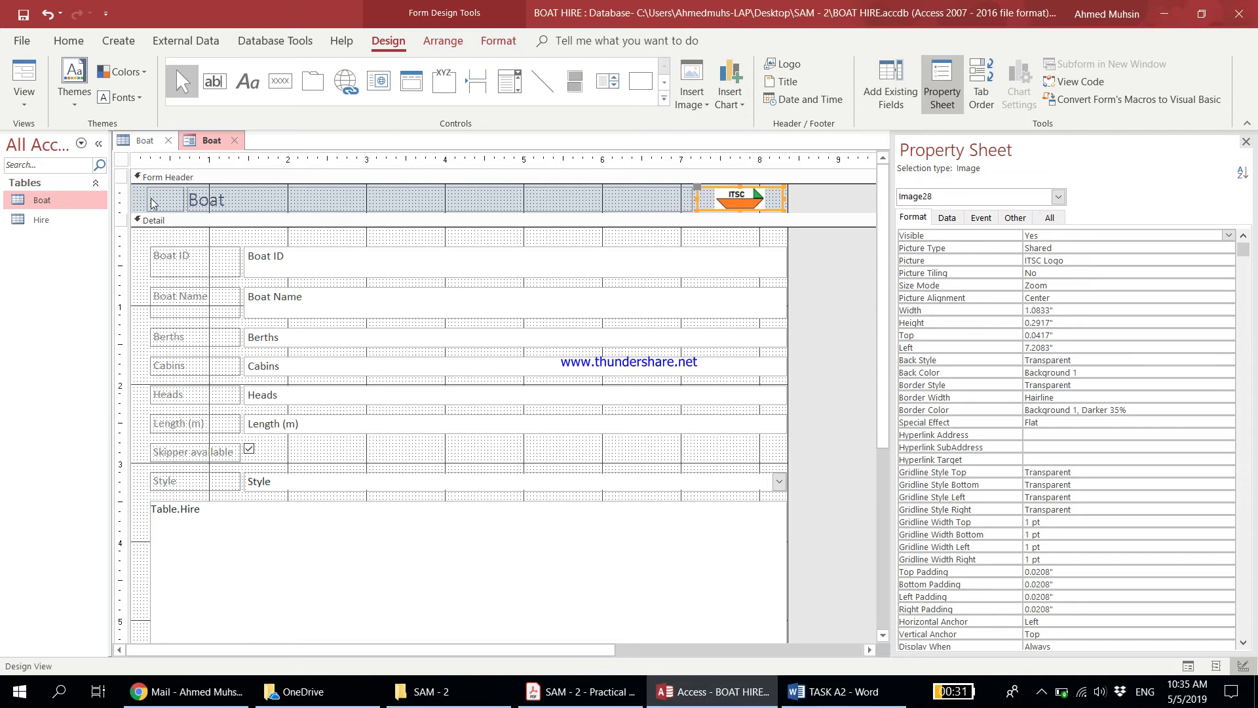
click(217, 207)
click(240, 201)
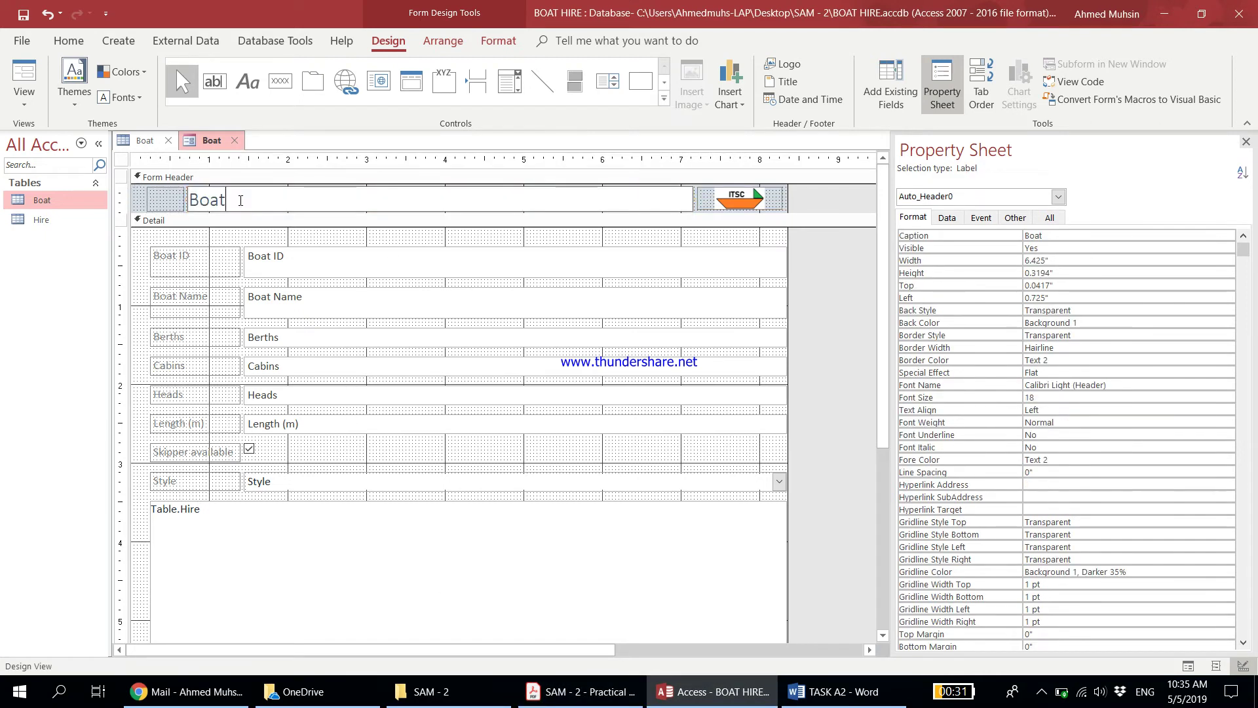
text(Details)
click(424, 572)
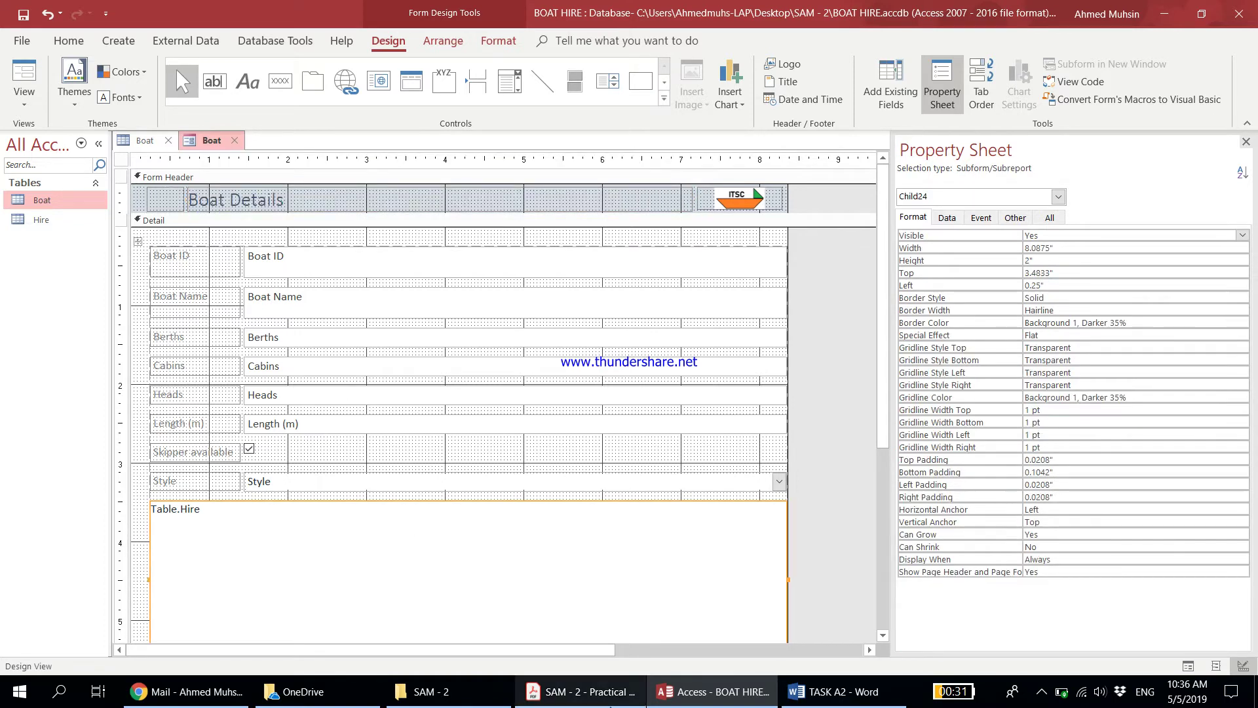
Step: Check the required field widths in the practical paper, try setting the Boat ID text box's width to 3 cm, and undo the change
click(584, 692)
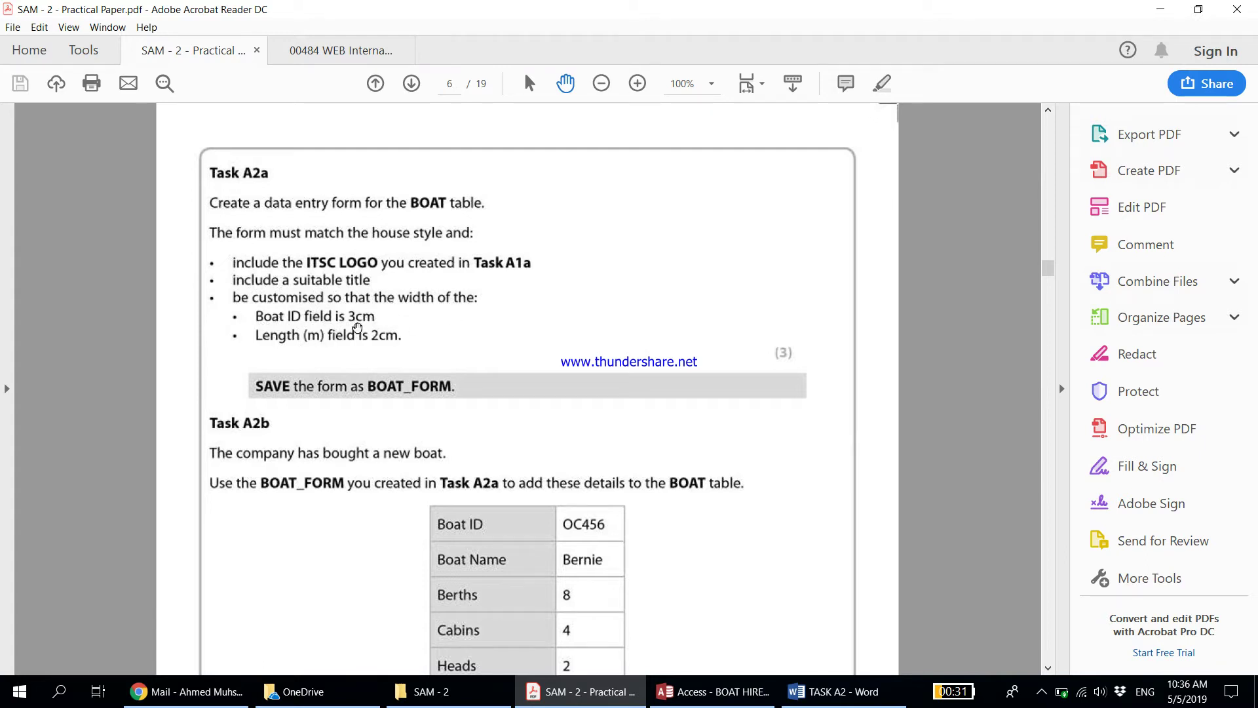
click(714, 692)
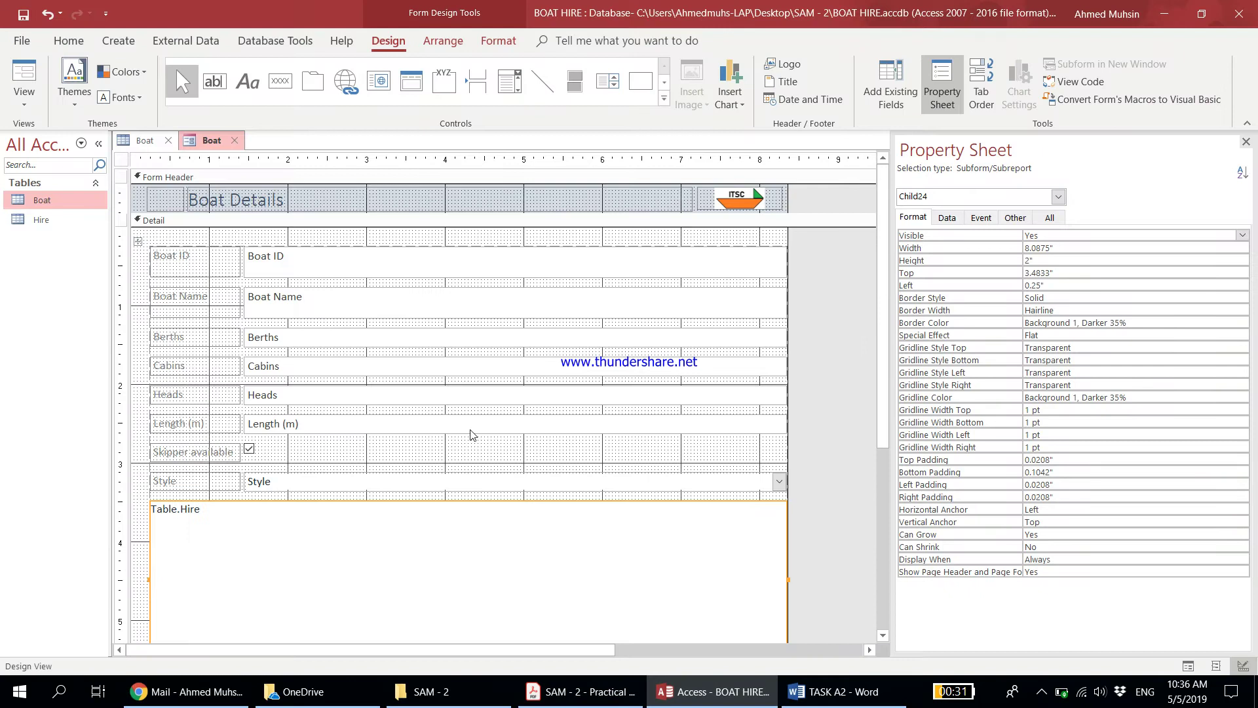
click(328, 270)
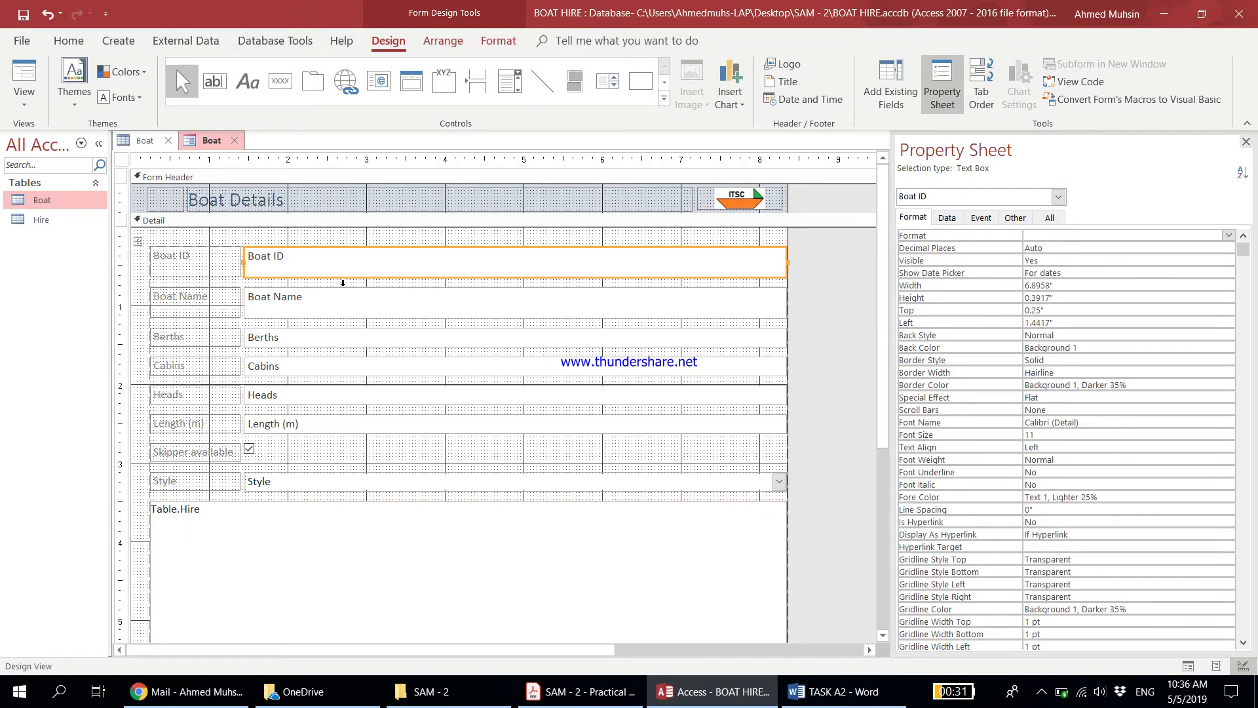
click(341, 280)
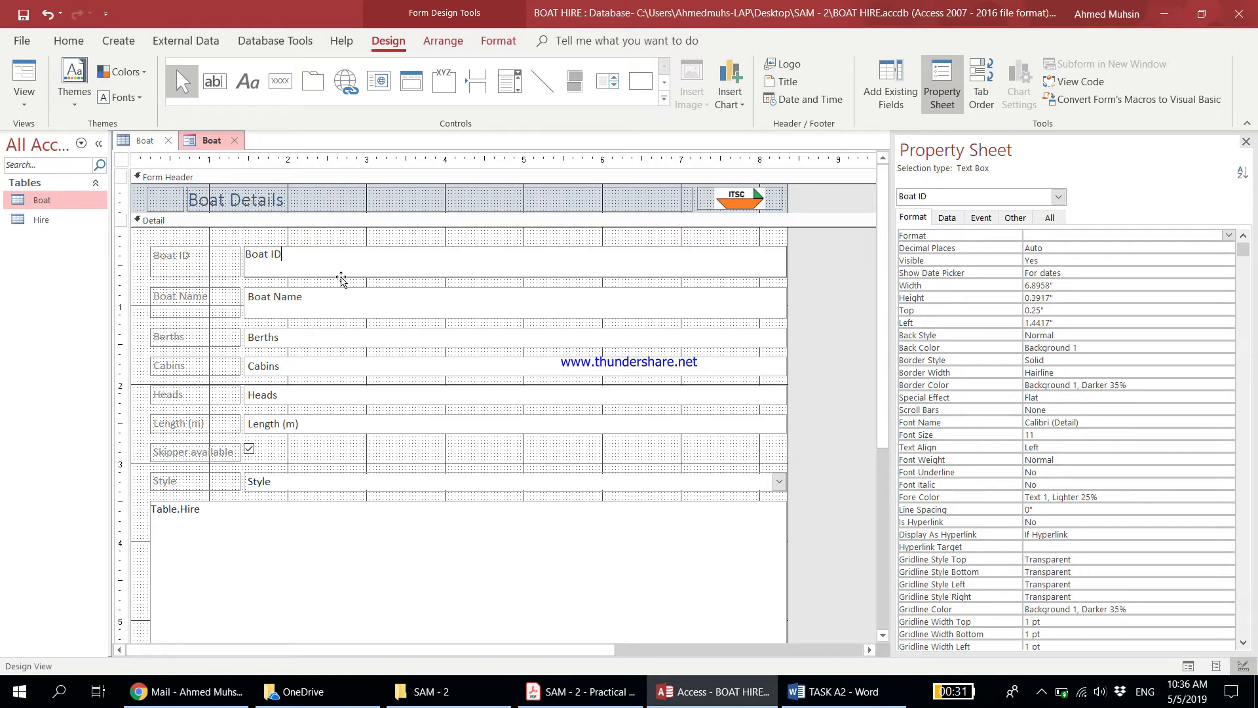
click(843, 333)
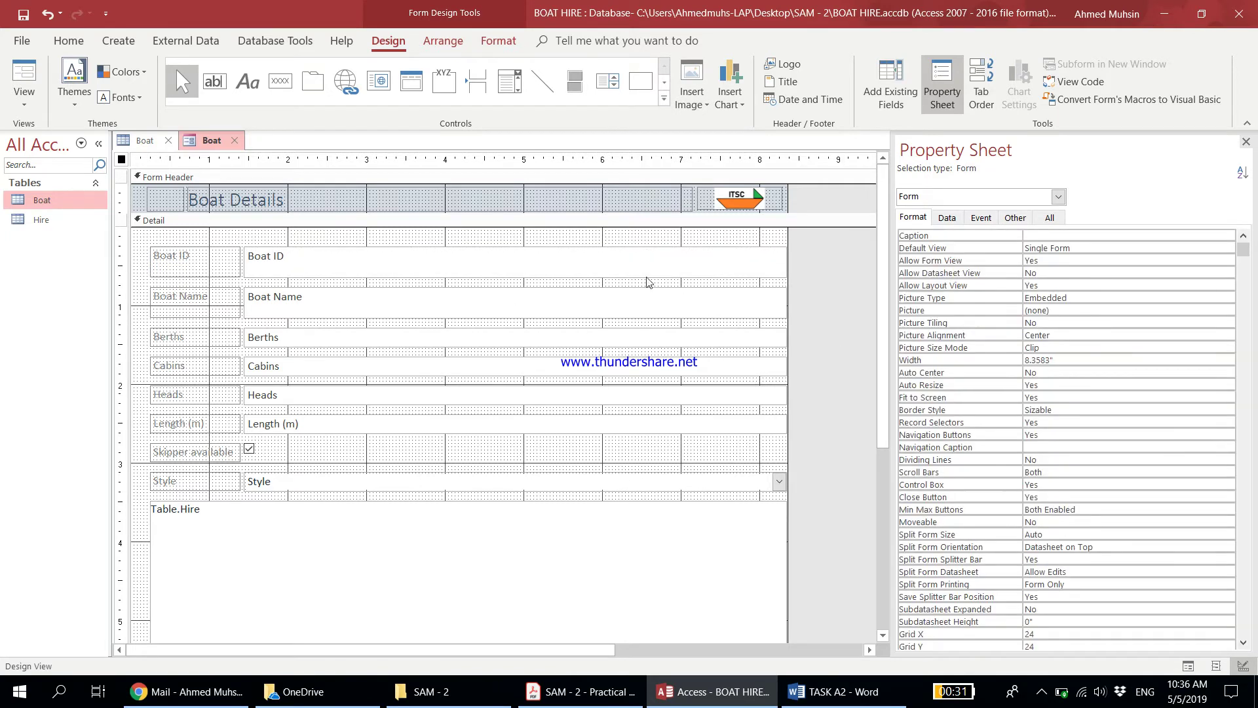
click(621, 251)
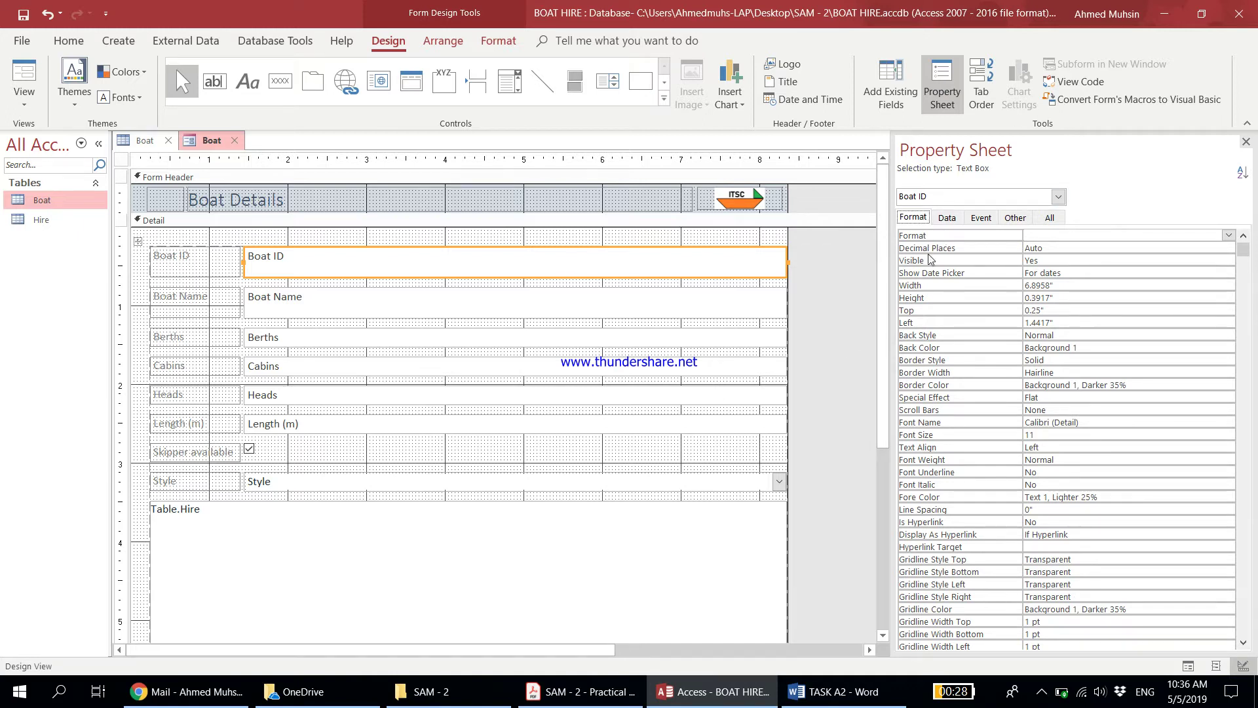
click(1061, 286)
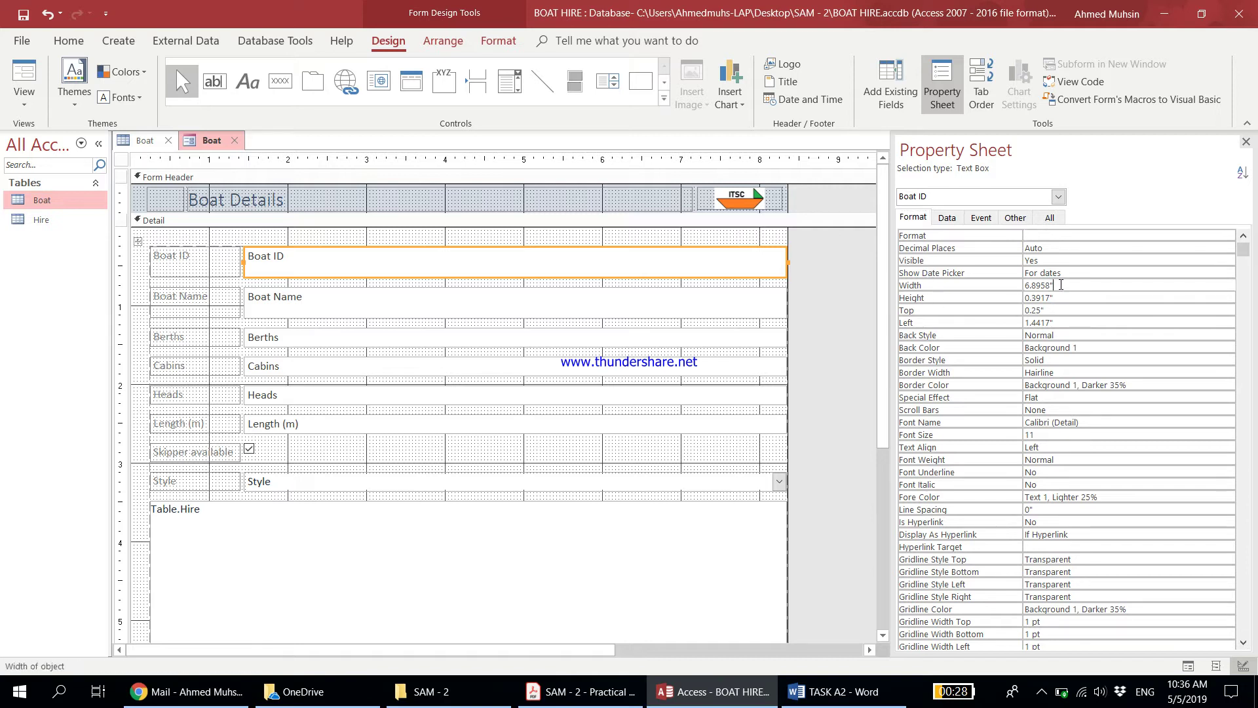
drag(1038, 283, 1016, 286)
text(3 cm)
key(Return)
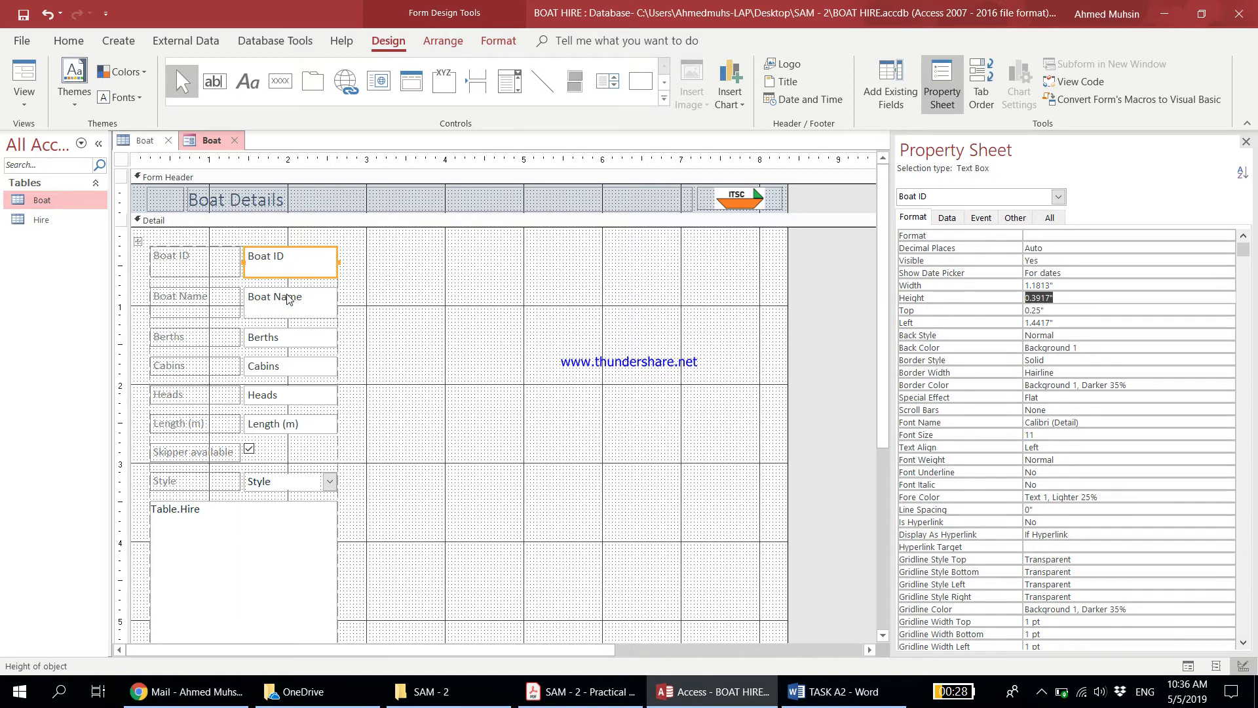
click(48, 16)
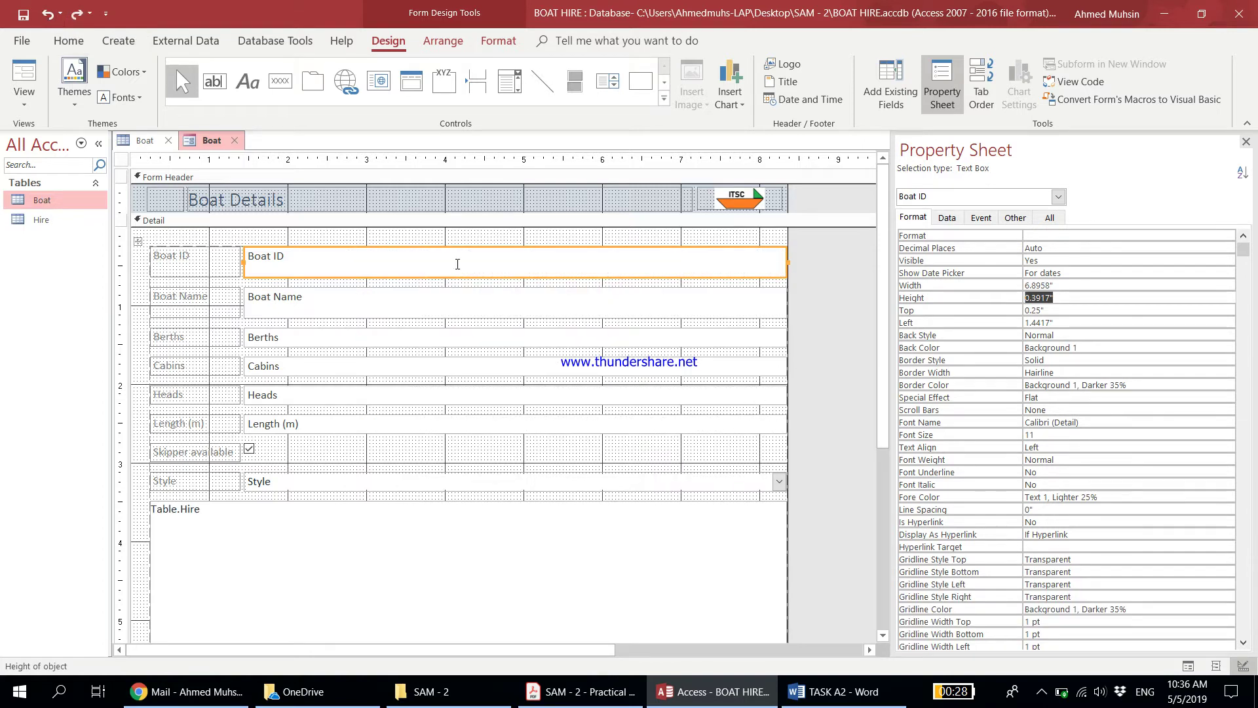
Step: Remove the layout from all the controls in the form's Detail section so they can be sized individually
click(137, 244)
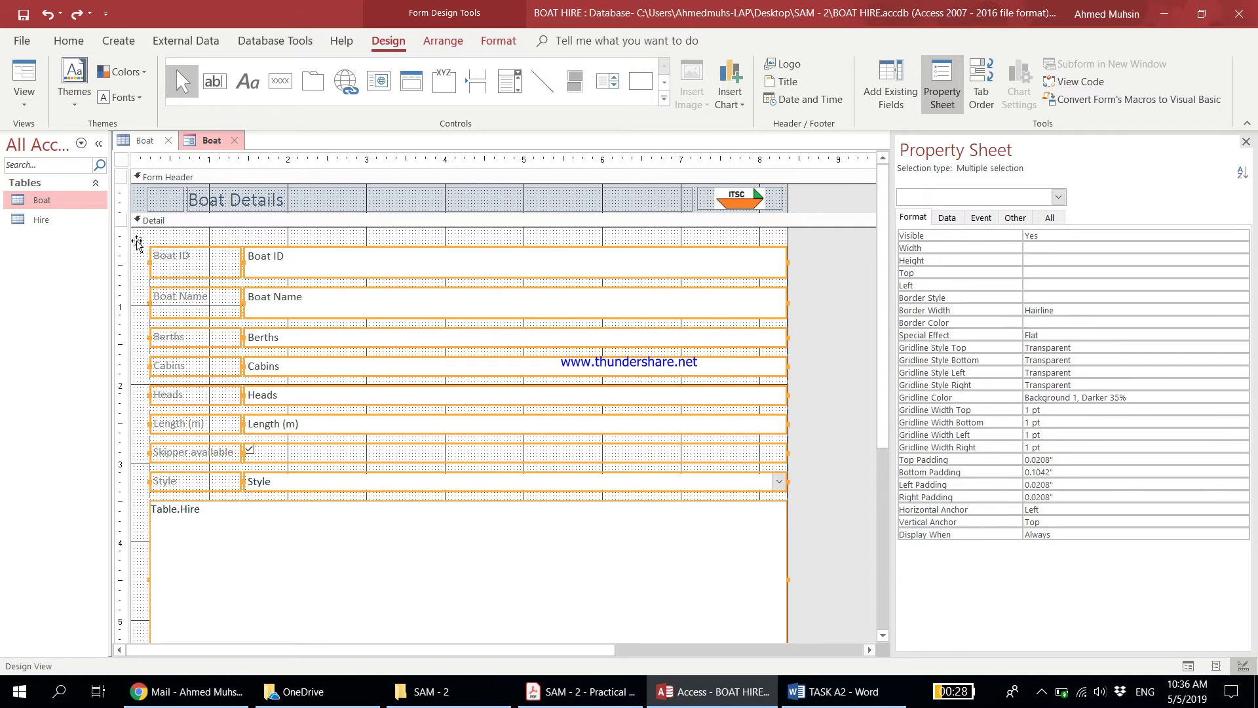
click(439, 45)
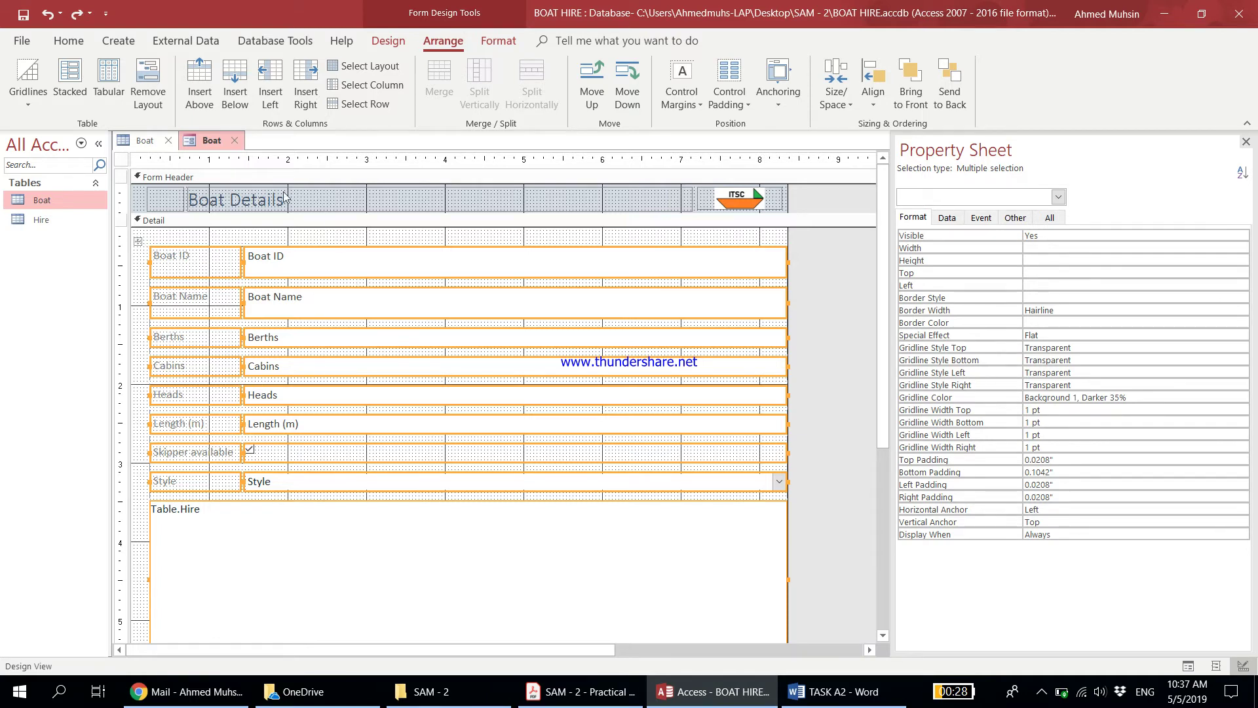
click(151, 102)
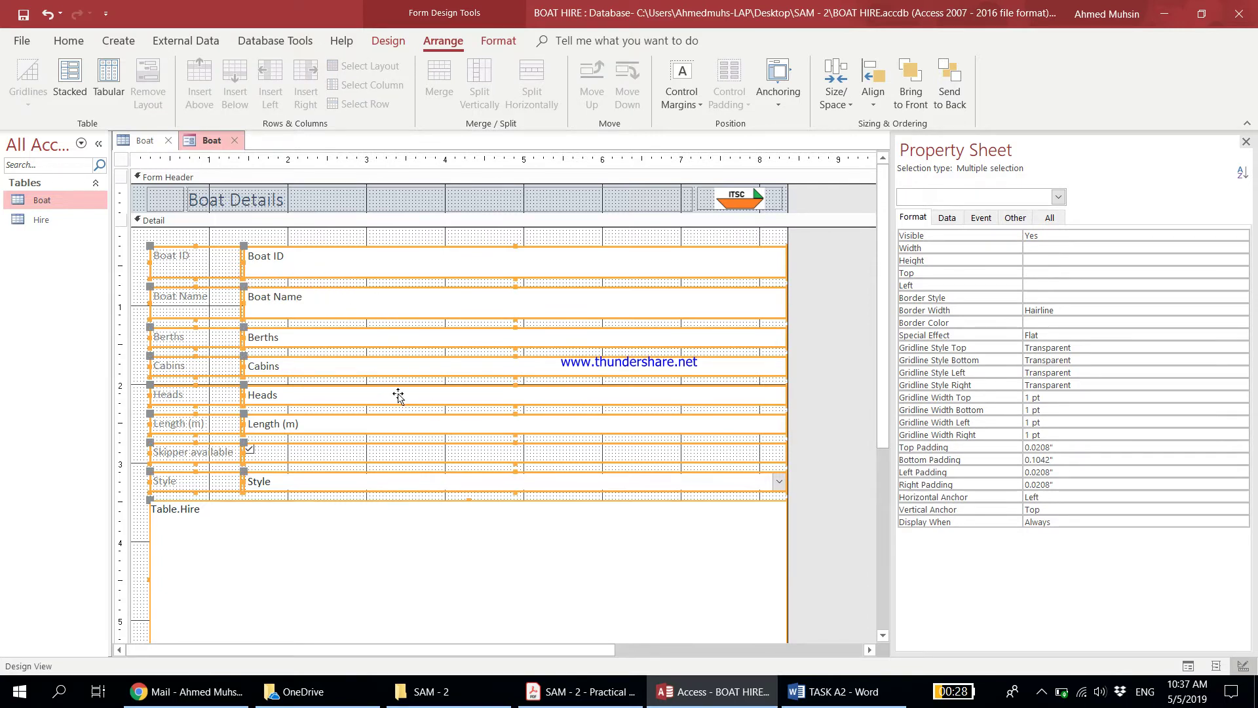
click(841, 324)
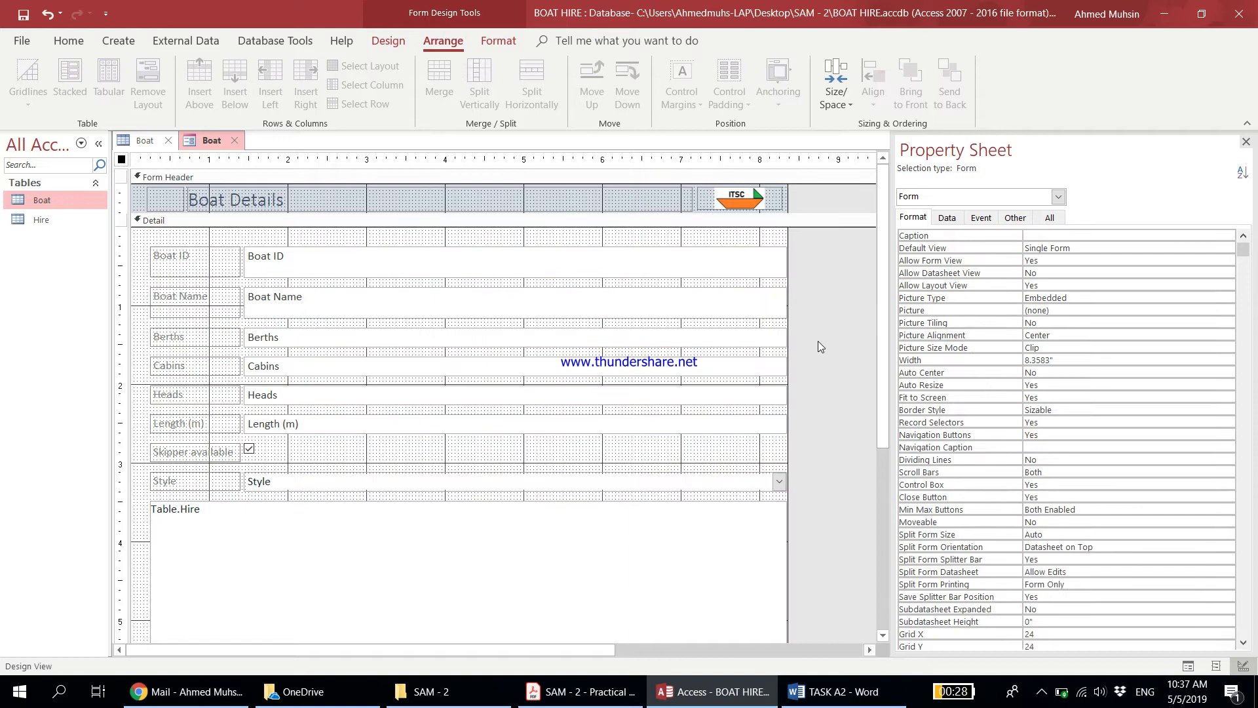
Step: Set the width of the Boat ID text box to 3 cm
click(607, 275)
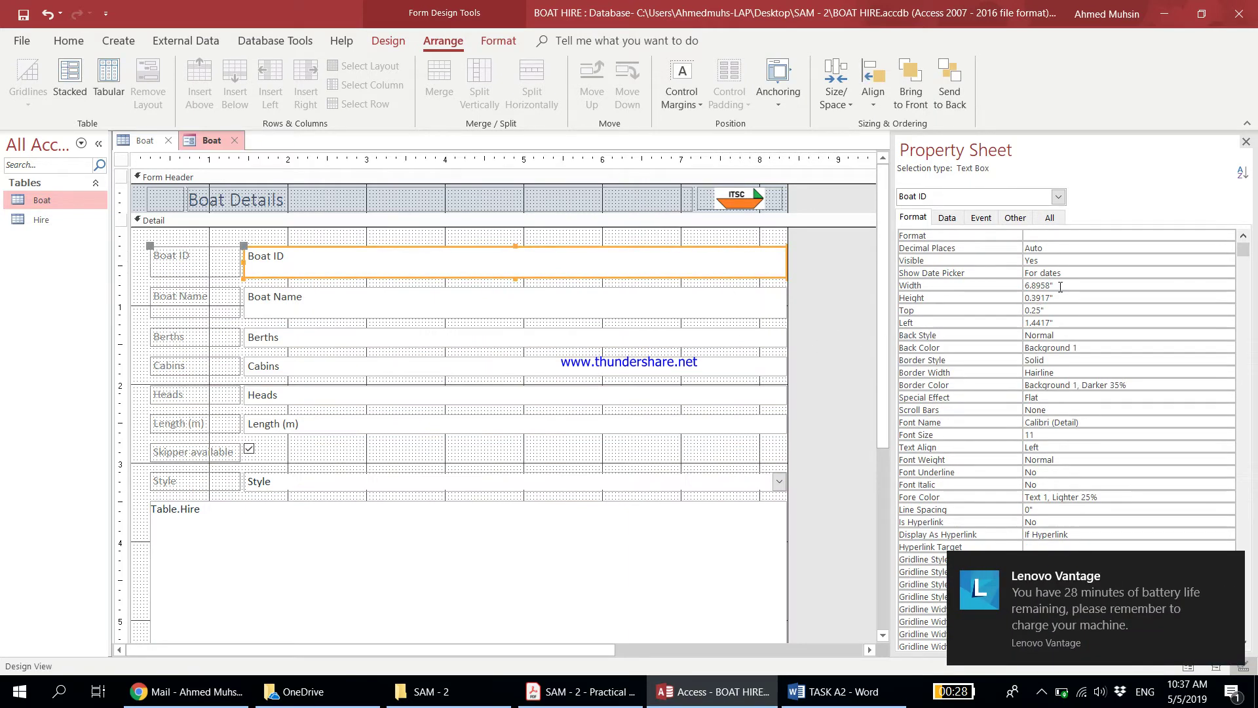
click(1013, 286)
text(3)
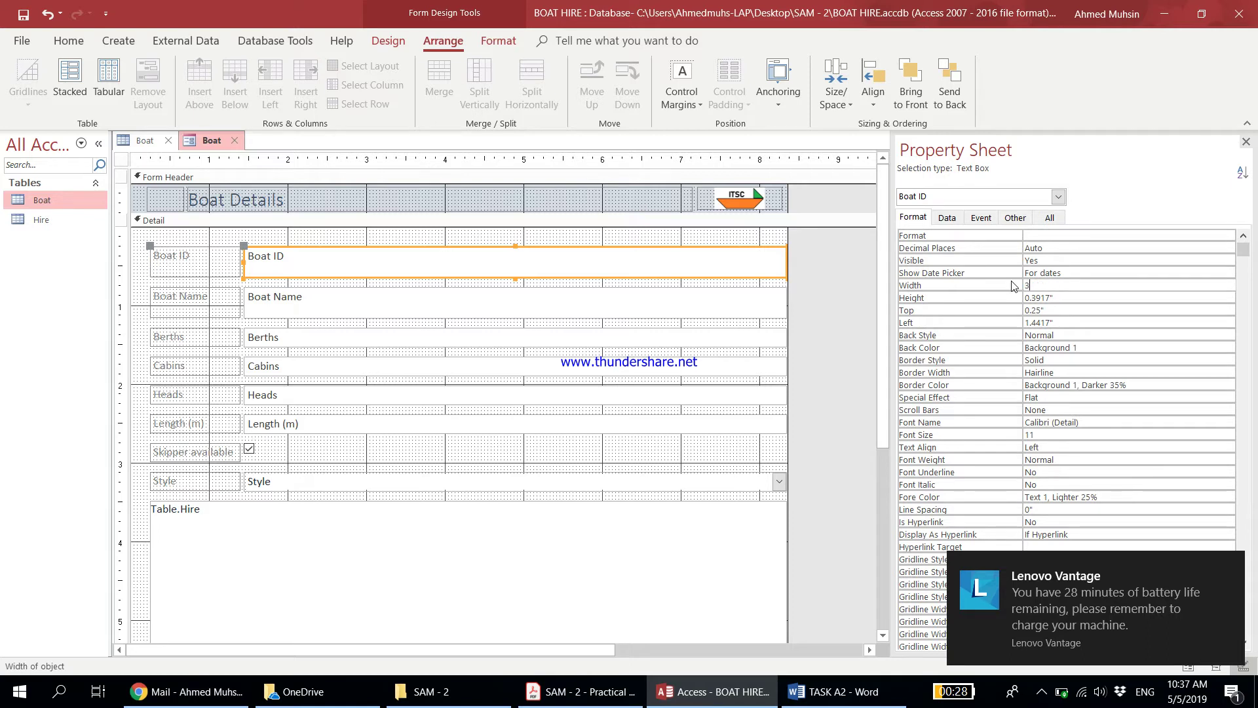
text( cm)
key(Return)
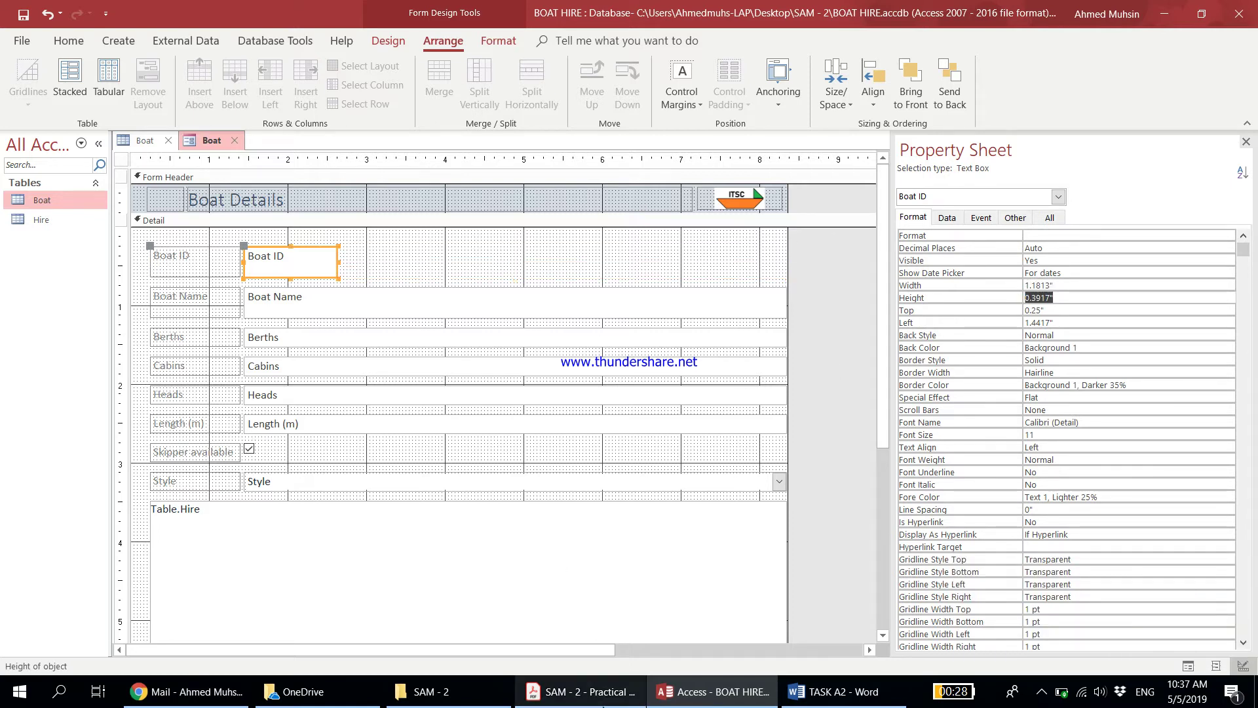
Step: Check the second field width in the practical paper and set the Length (m) text box's width to 2 cm
click(580, 691)
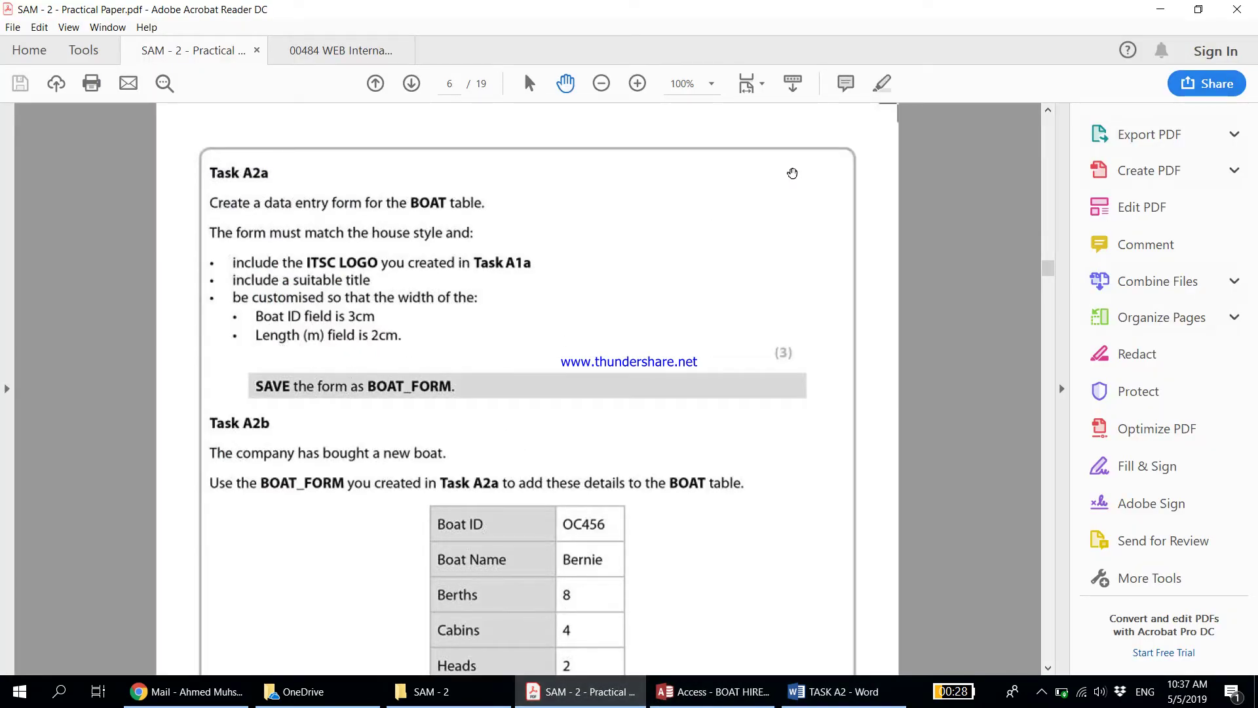
click(1161, 9)
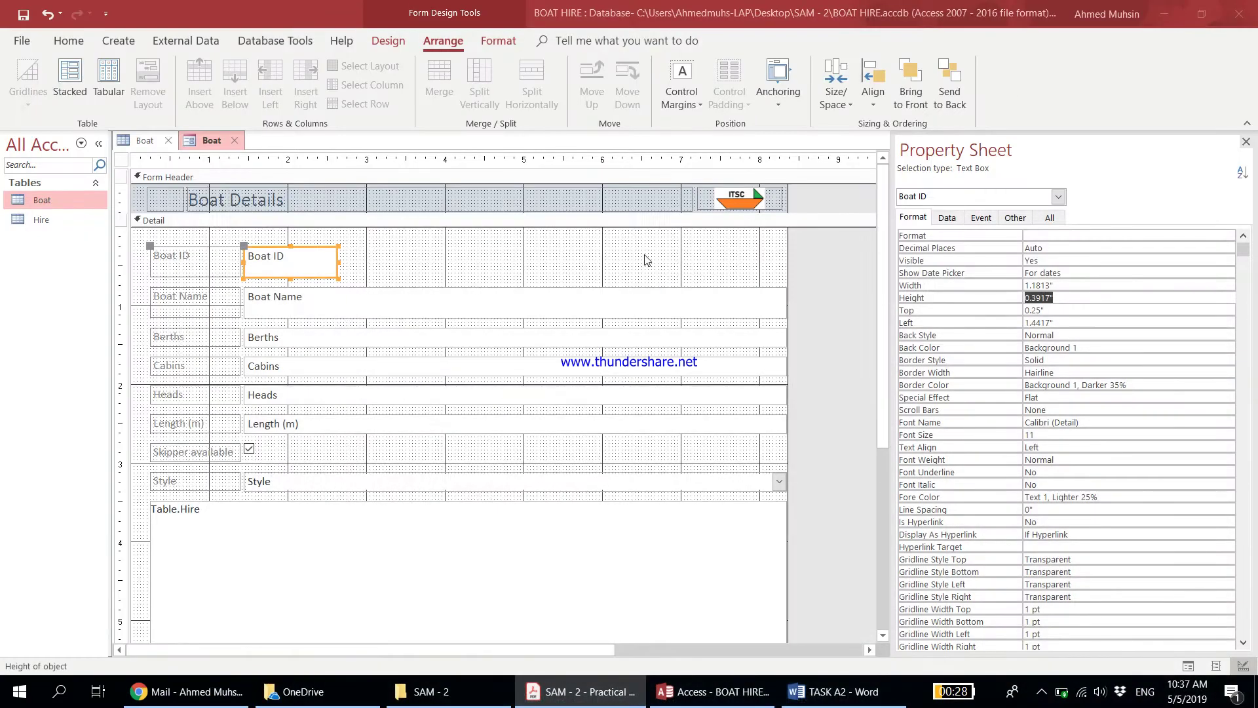
click(285, 427)
click(1079, 285)
click(981, 288)
text(2)
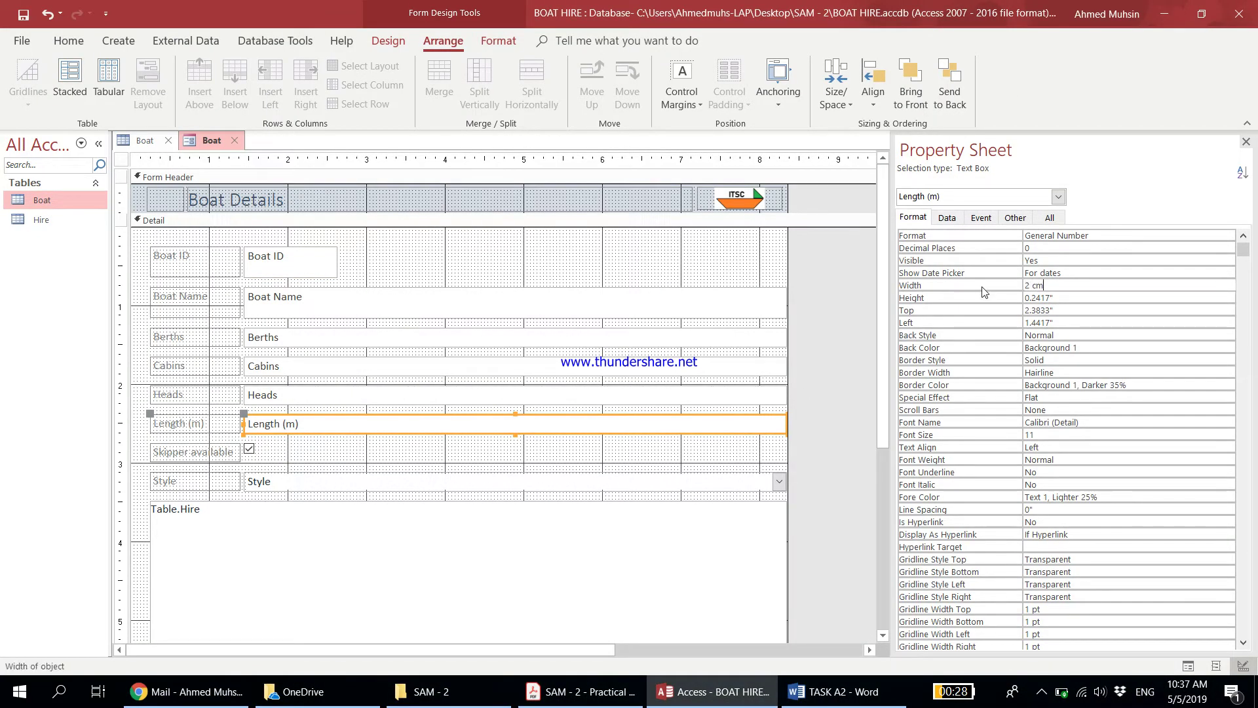
key(Return)
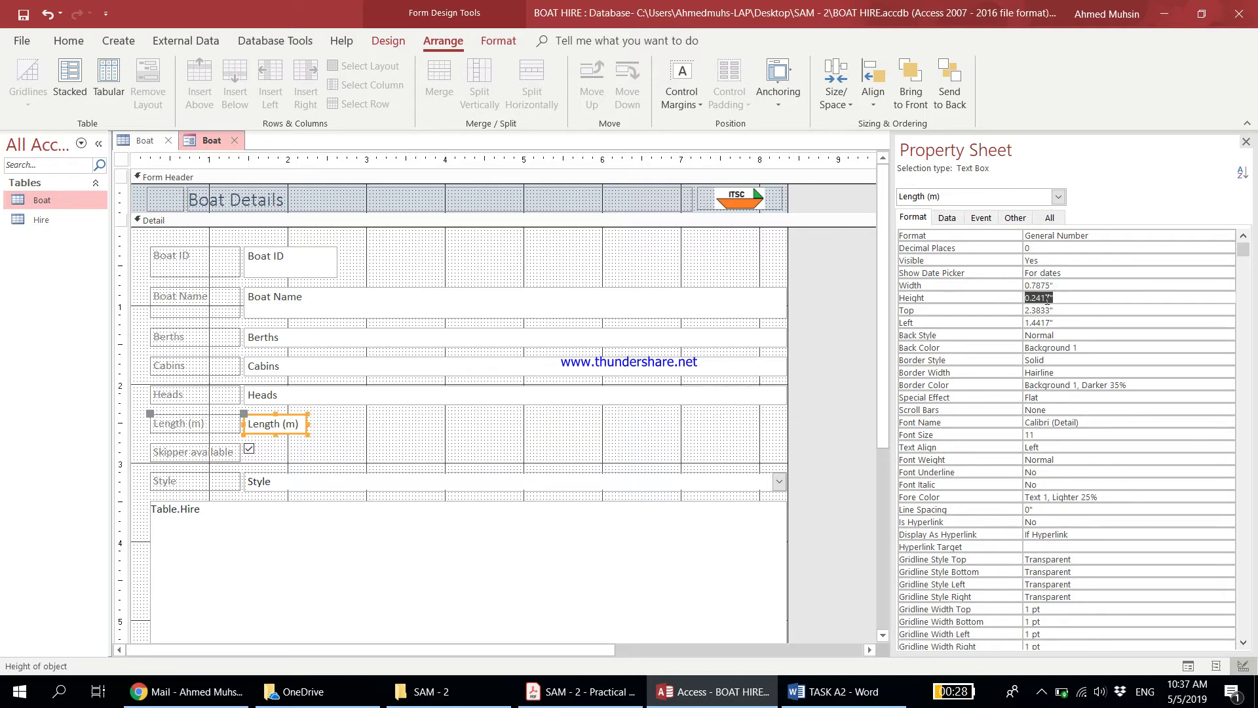
click(392, 438)
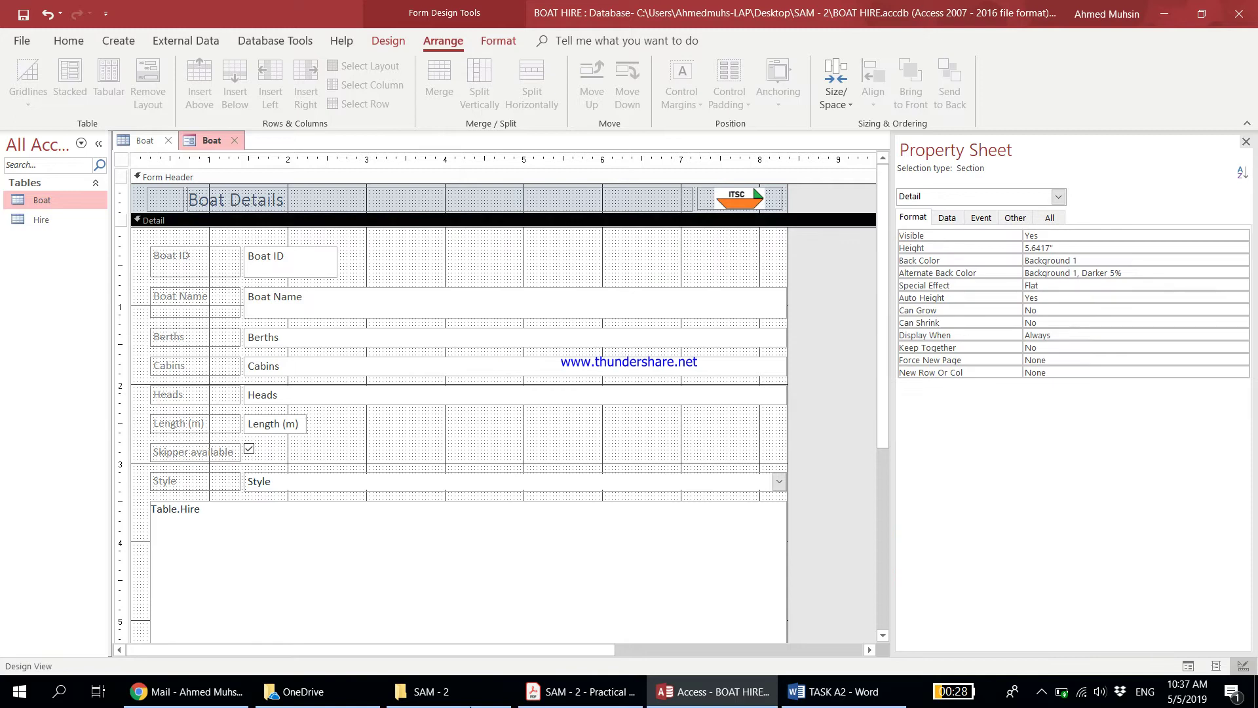
Step: Check the required form name in the practical paper and save the form as Boat_Form, keeping all Access objects listed
click(581, 691)
scroll(454, 394, down, 1)
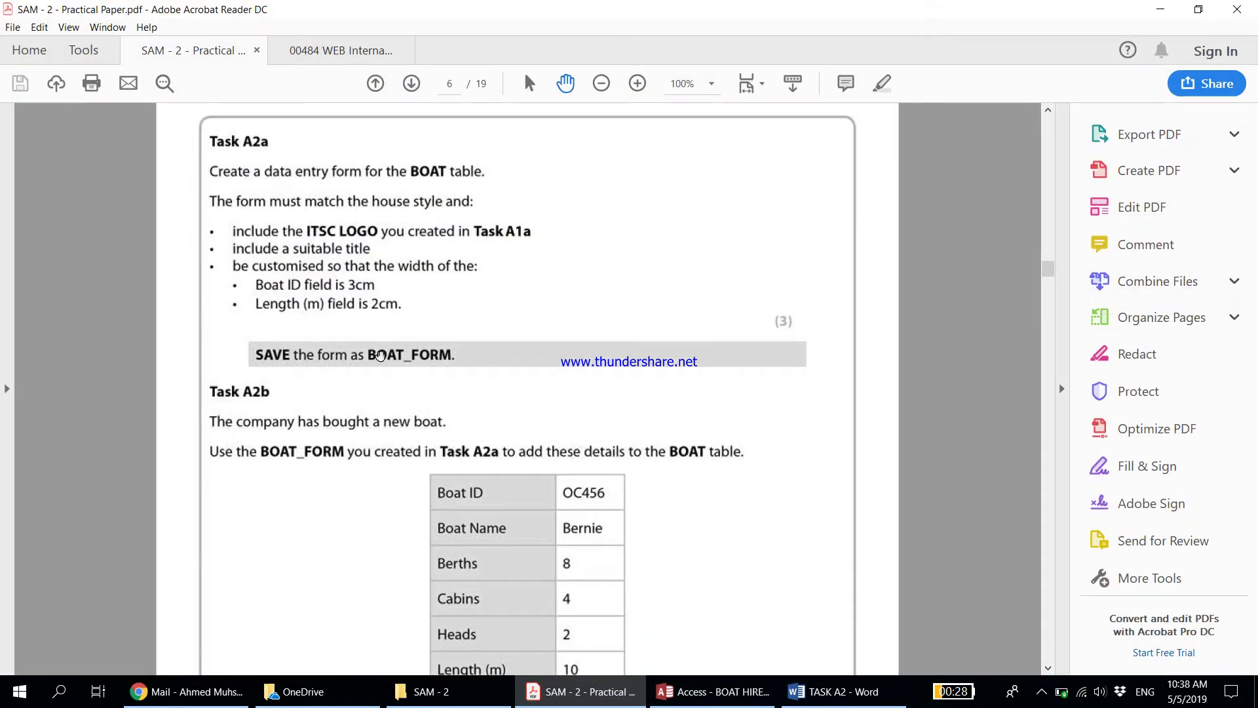
click(834, 692)
click(714, 691)
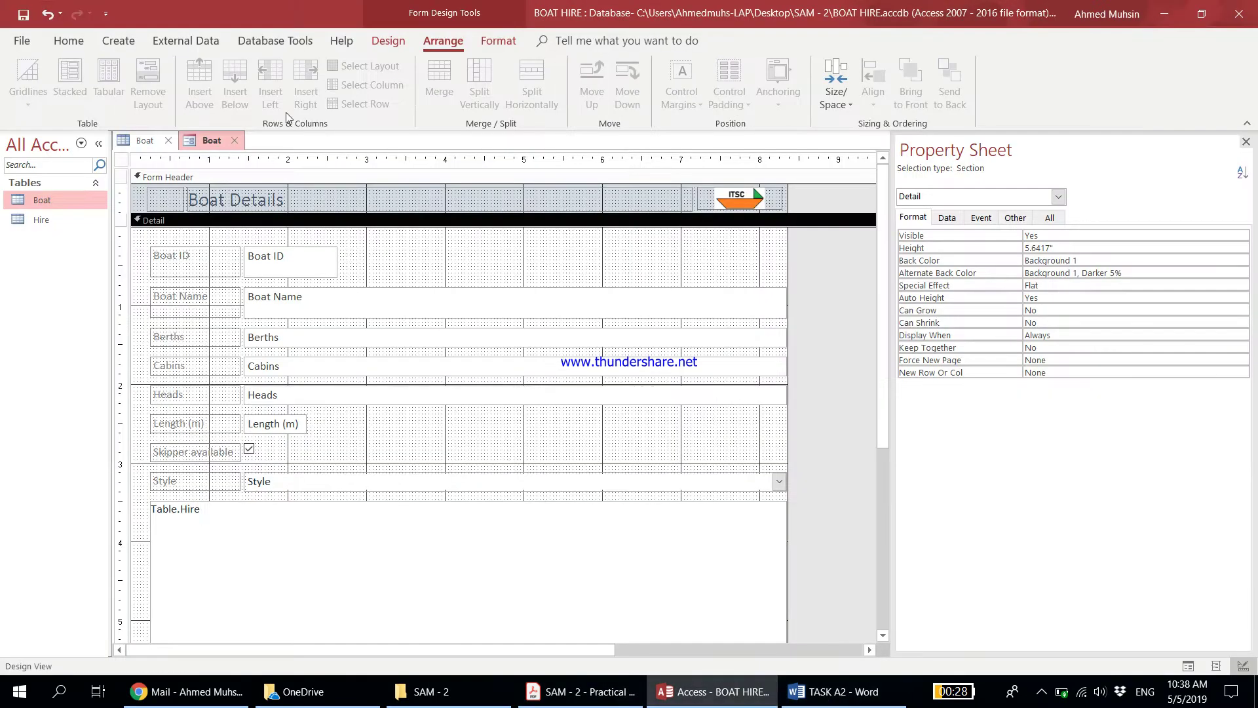
click(20, 18)
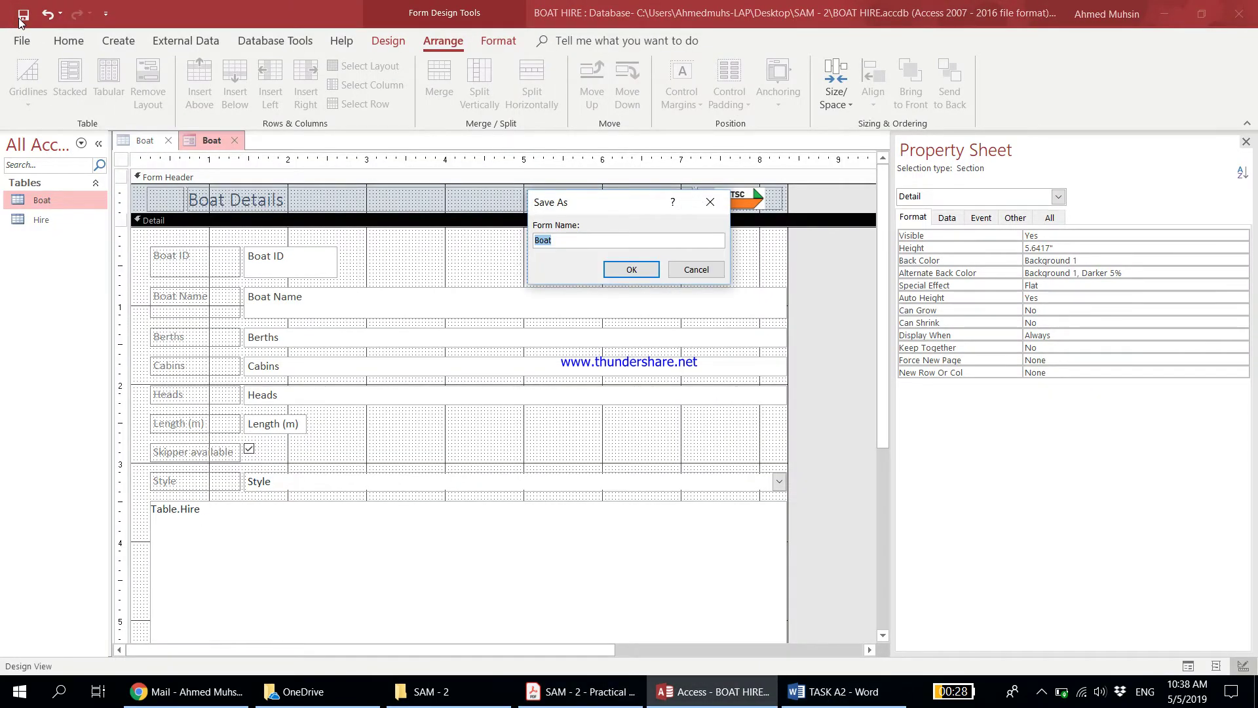
text(Boat_Form)
key(Return)
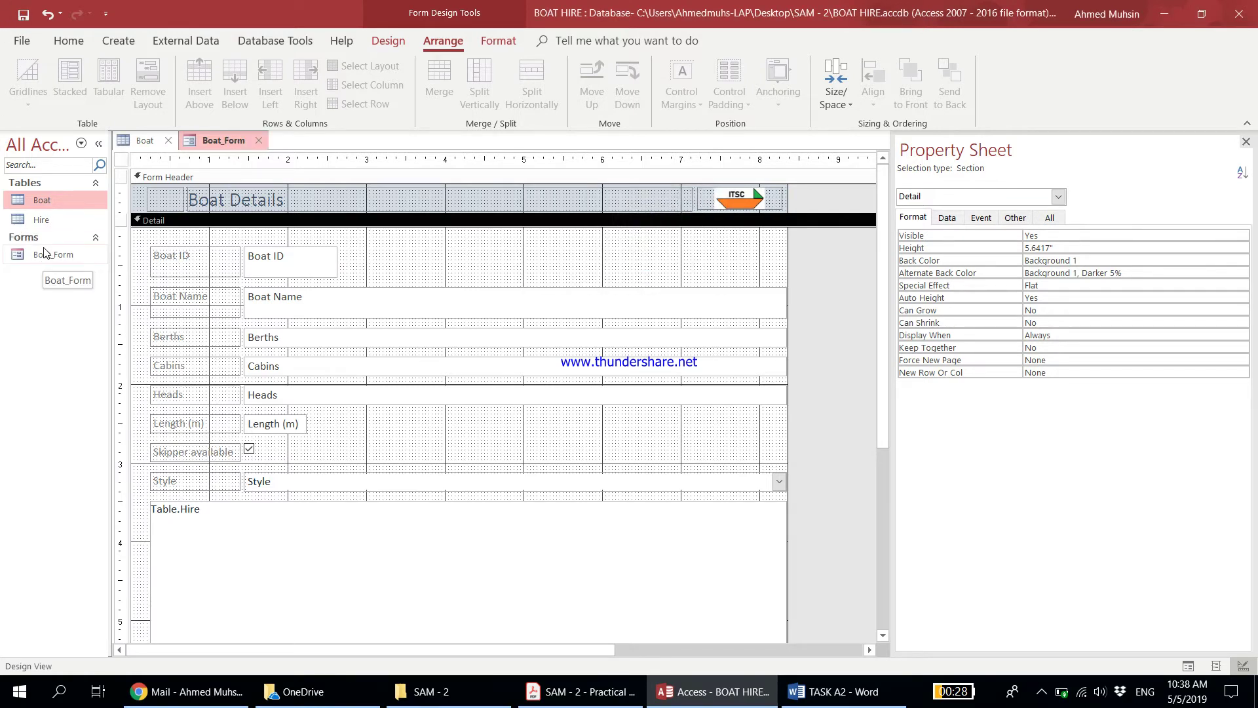
click(82, 143)
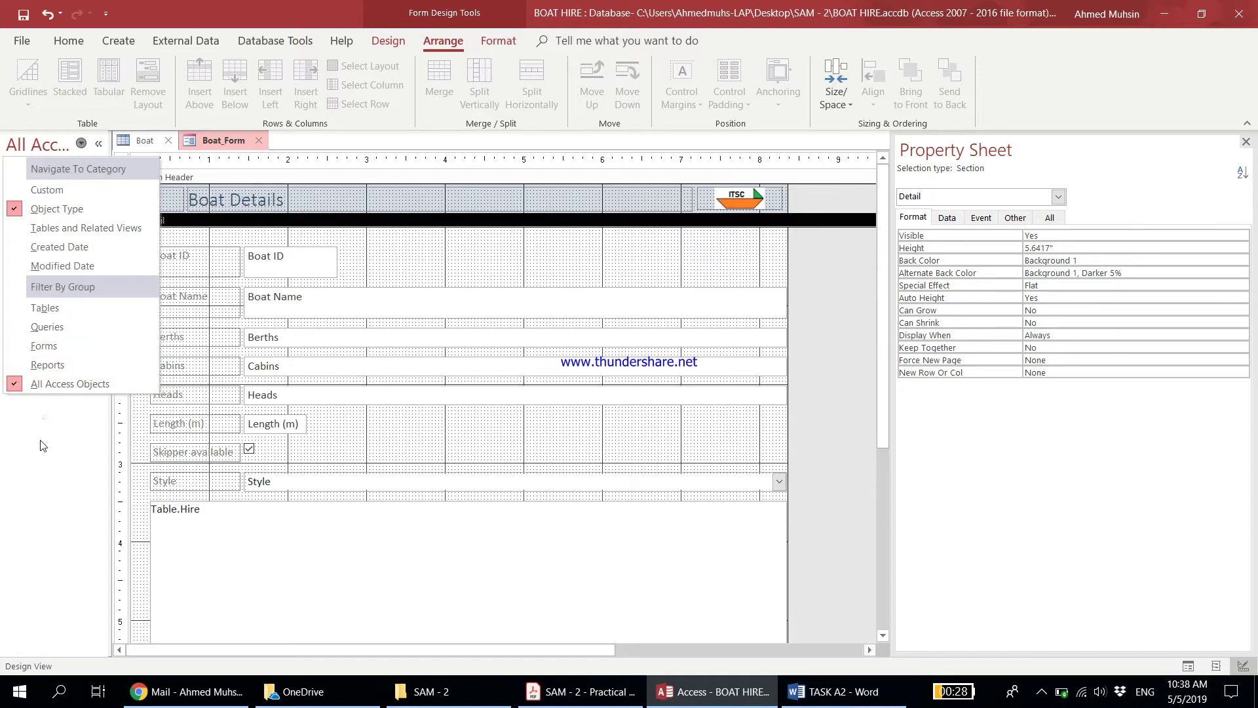
click(49, 386)
Step: Read the new boat's details under Task A2b in the practical paper and switch Boat_Form to Form view
click(524, 696)
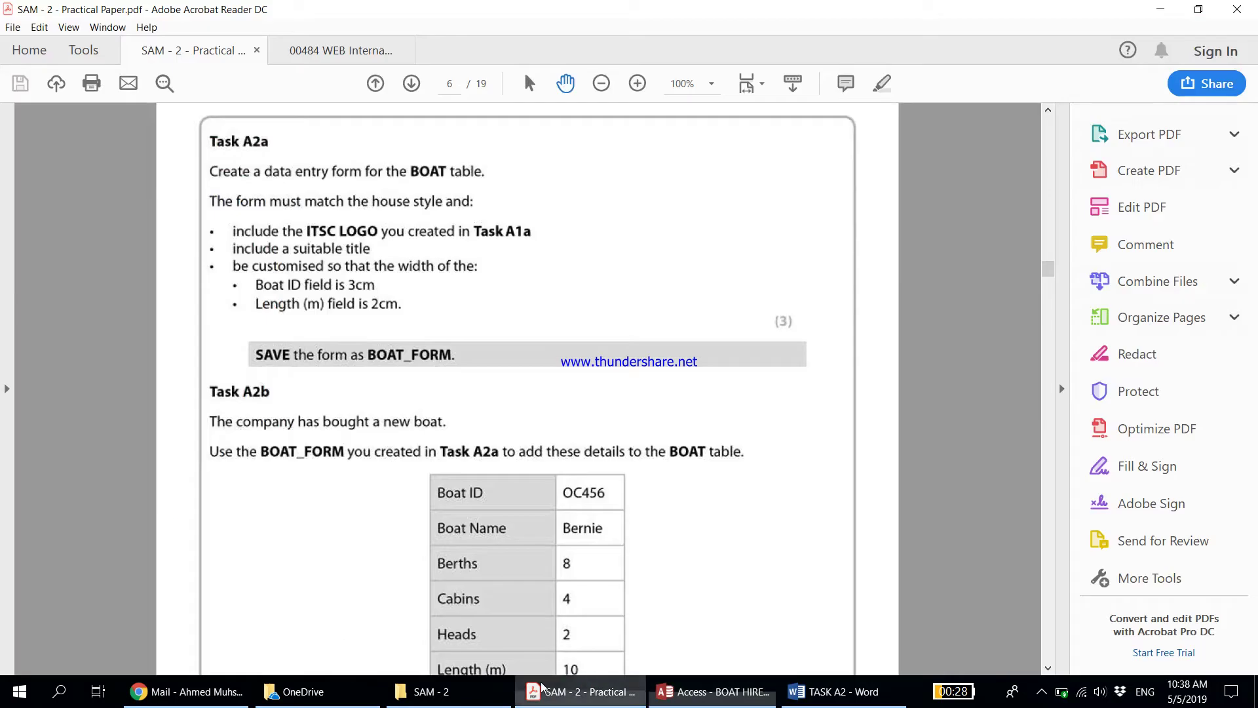
scroll(350, 417, down, 4)
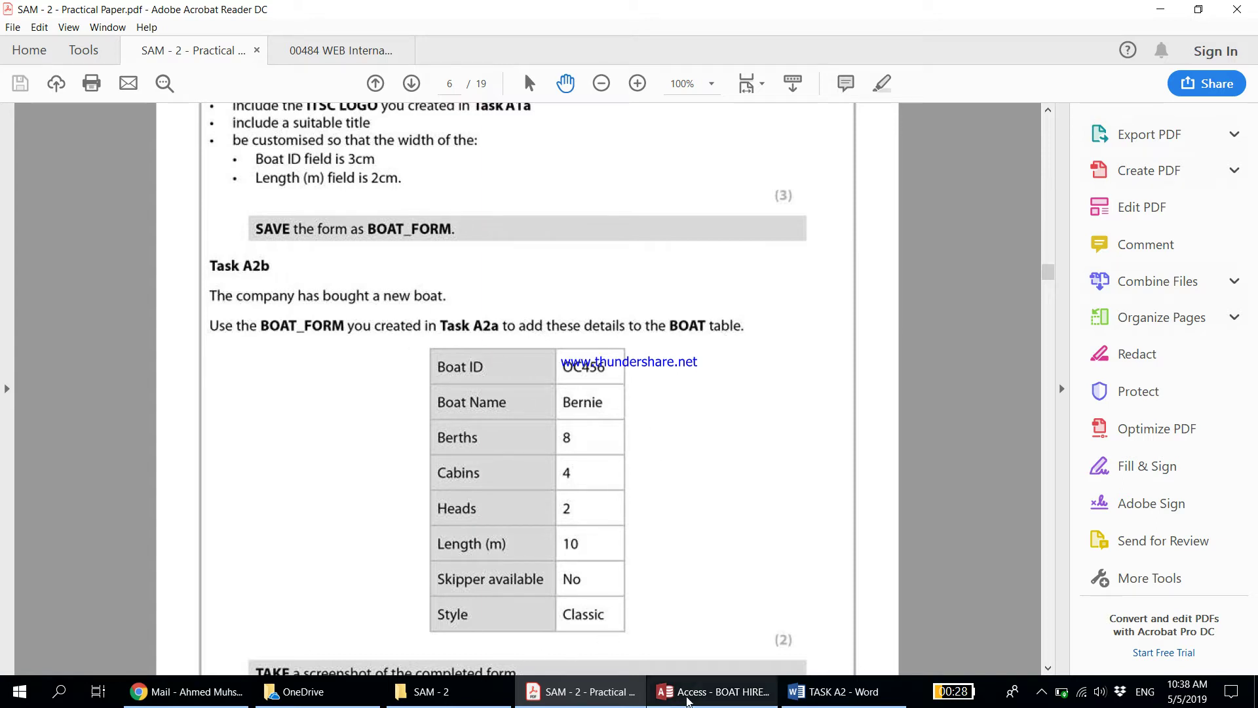
click(562, 705)
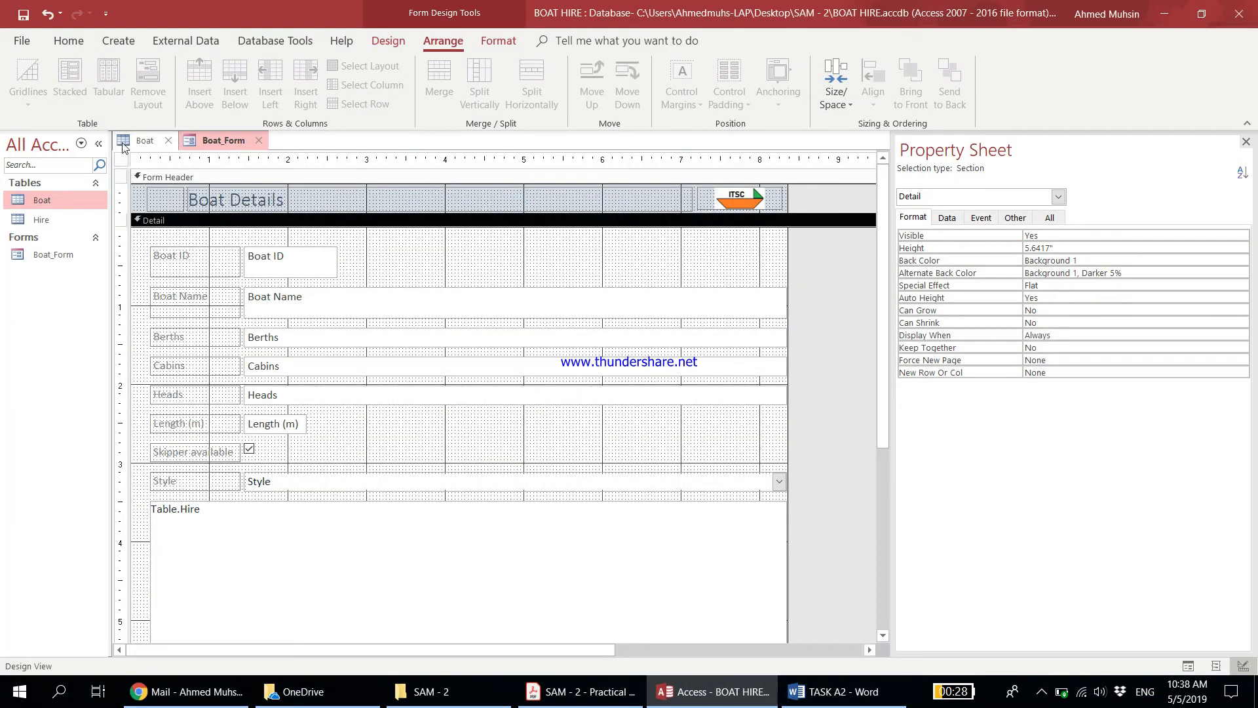
click(64, 43)
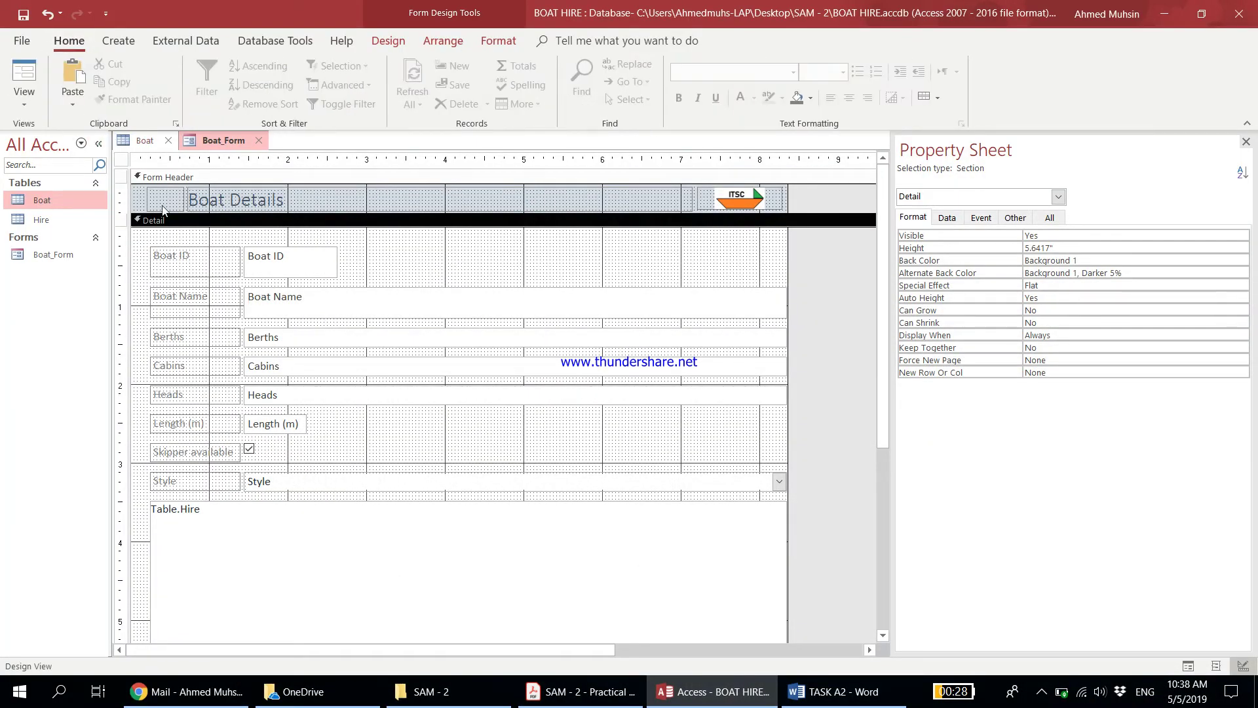
click(33, 108)
click(43, 135)
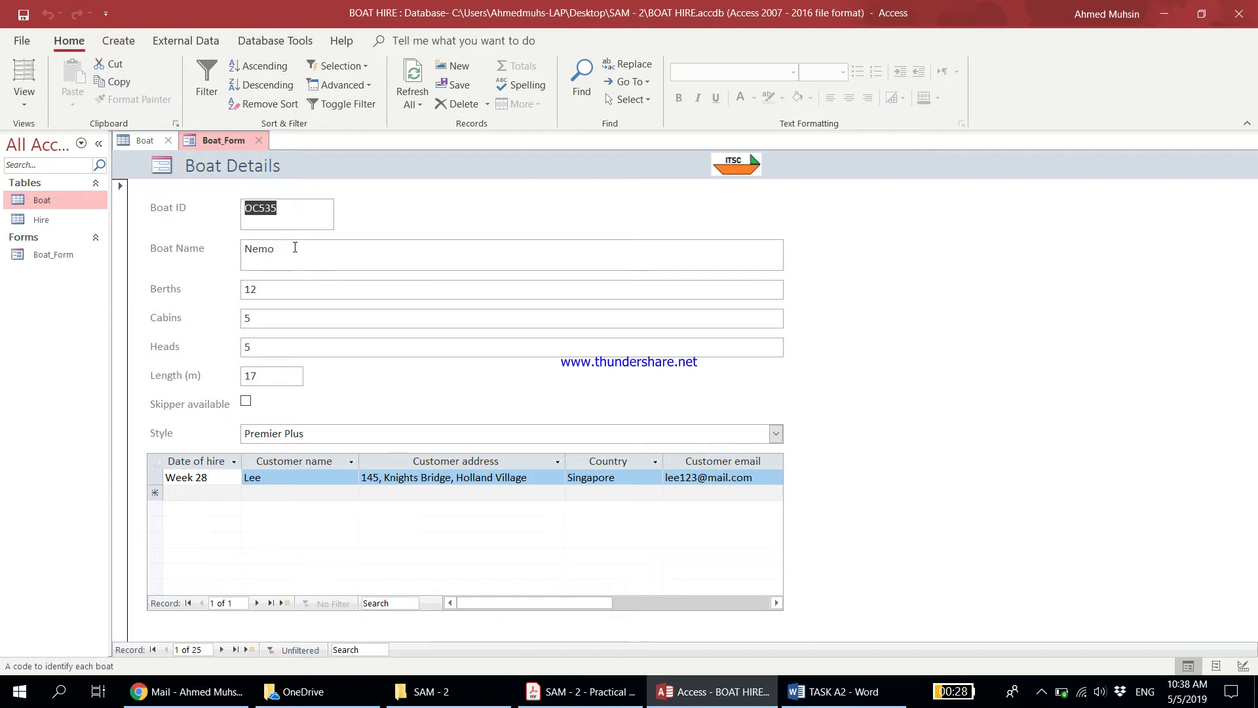
Step: Arrange the database and the practical paper side by side, with the PDF's tools pane collapsed to show the boat details table
key(super+Left)
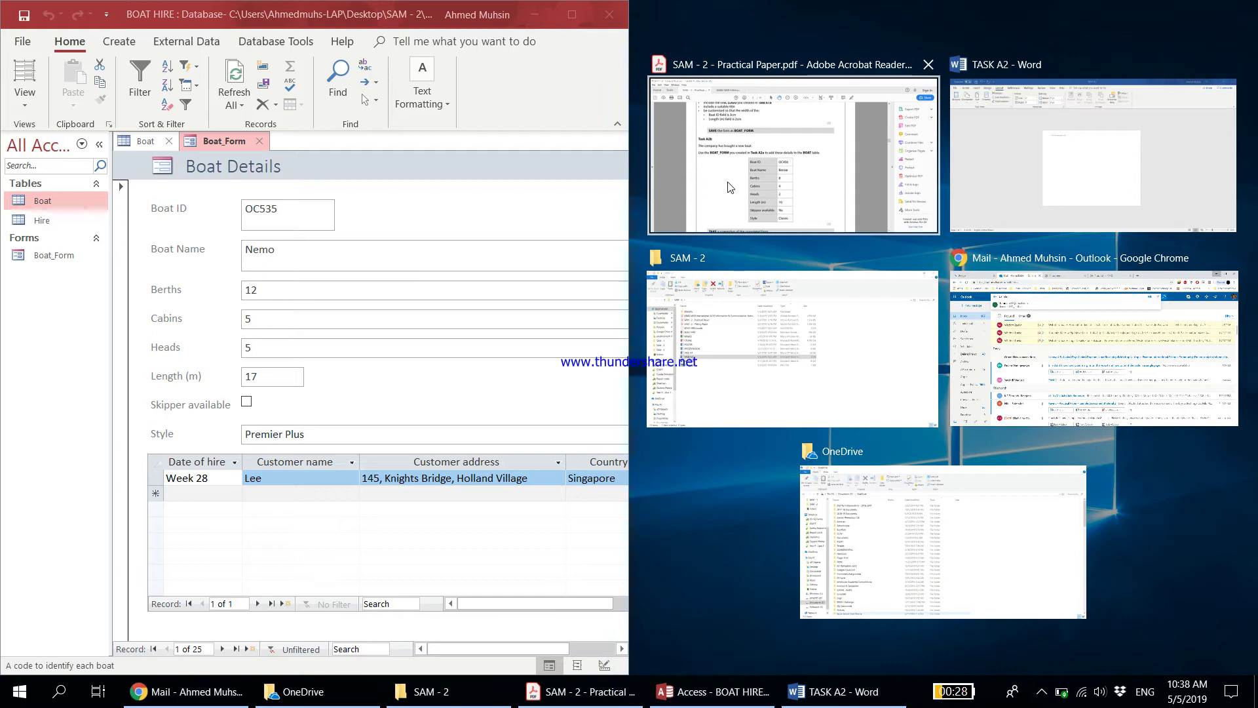
click(755, 156)
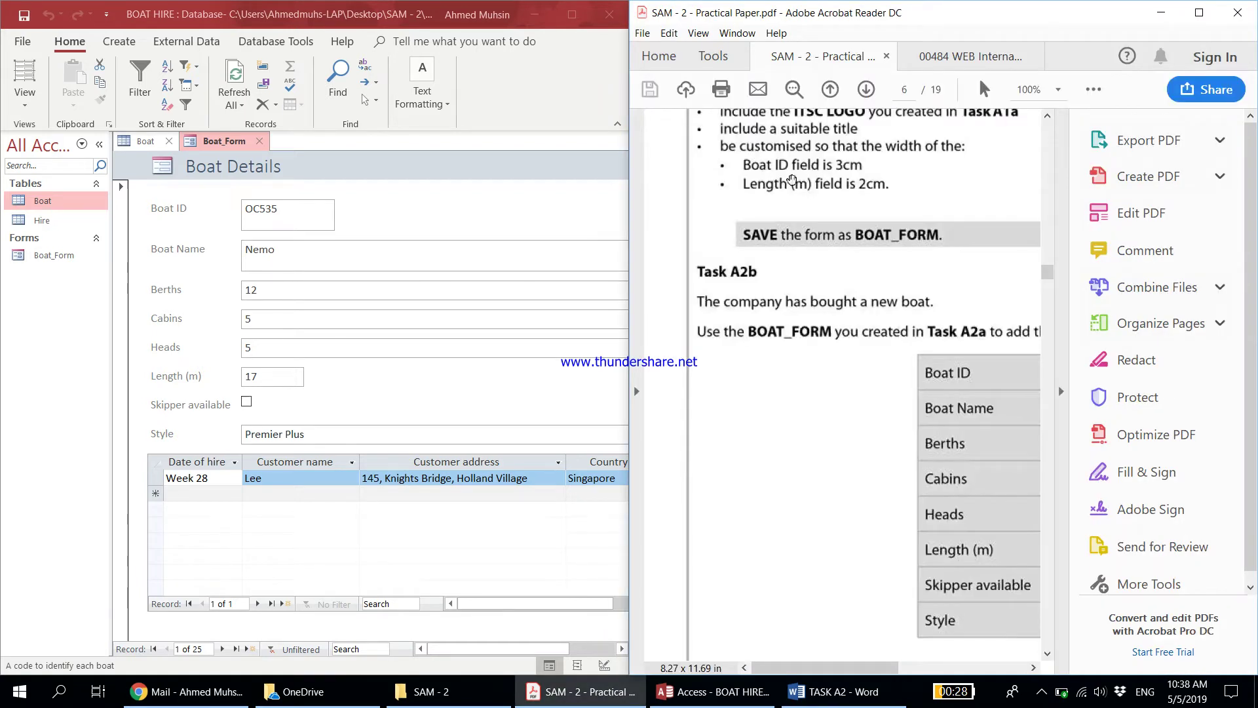
click(1061, 392)
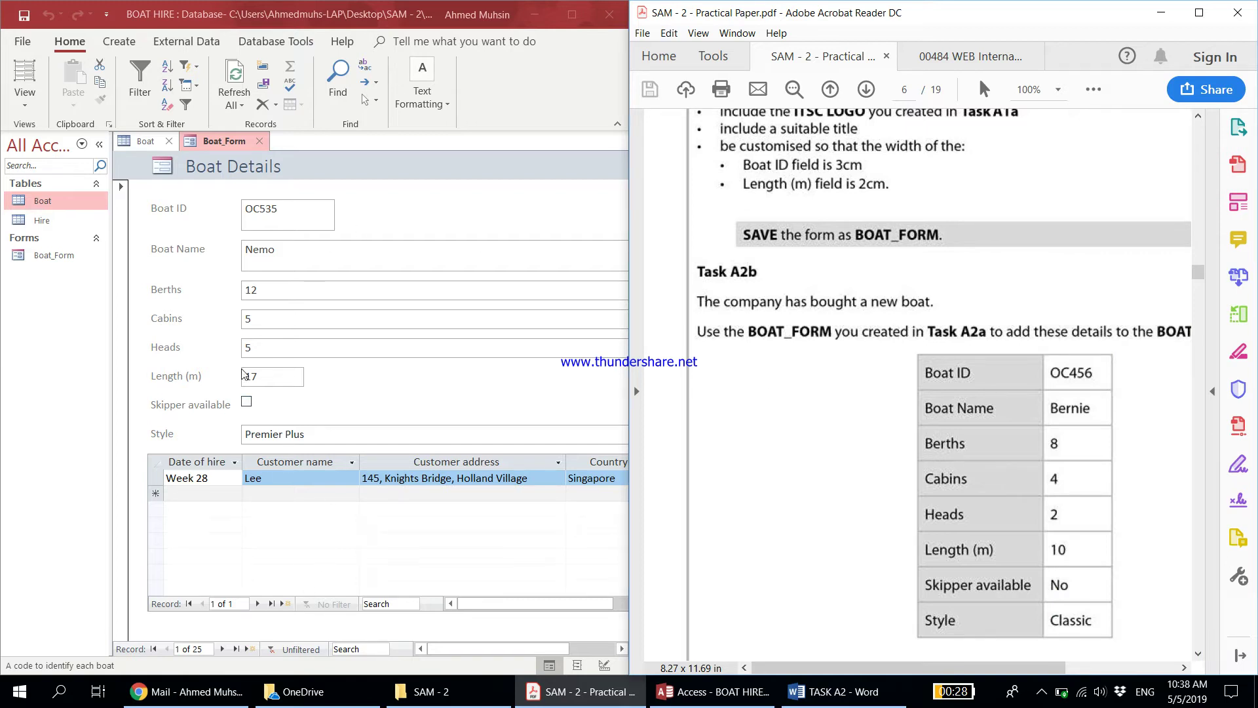
Step: Start a new blank record in Boat_Form with Boat ID OC456 and Boat Name Bernie
click(223, 649)
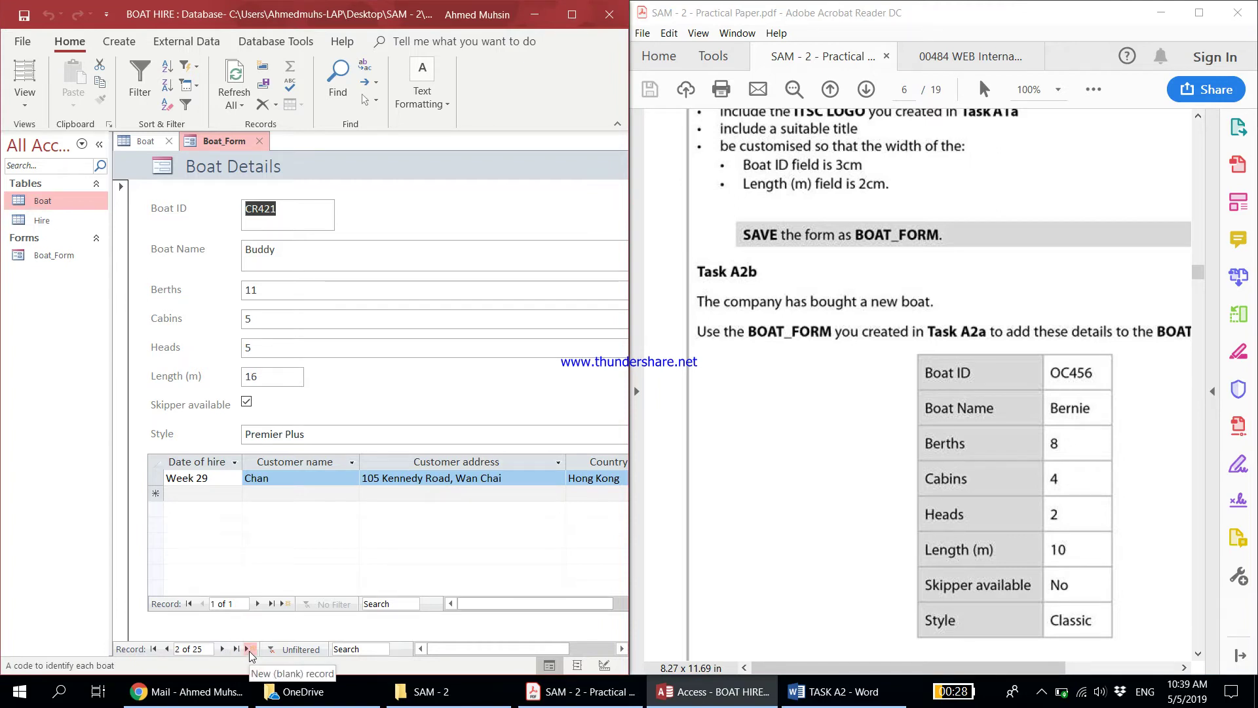
click(250, 650)
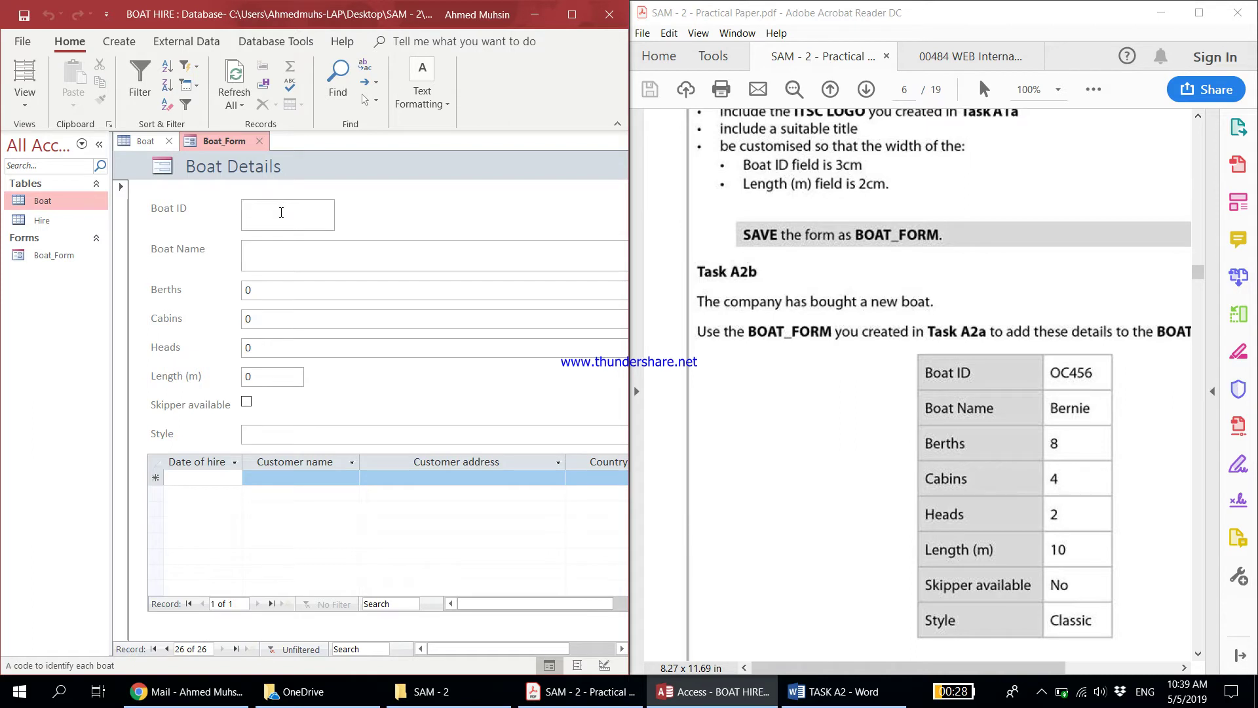
text(OC456)
click(313, 254)
text(Bernie)
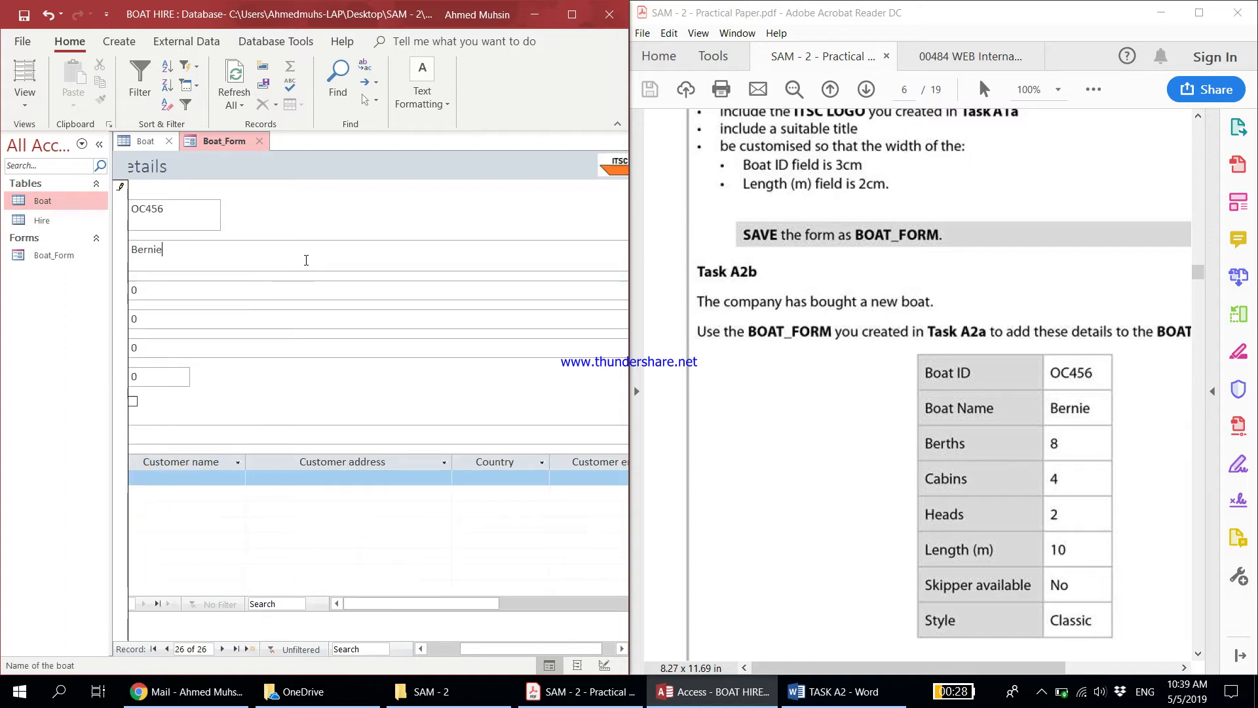
Step: Enter 8 berths, 4 cabins, 2 heads and a length of 10 m in the new boat record
click(287, 295)
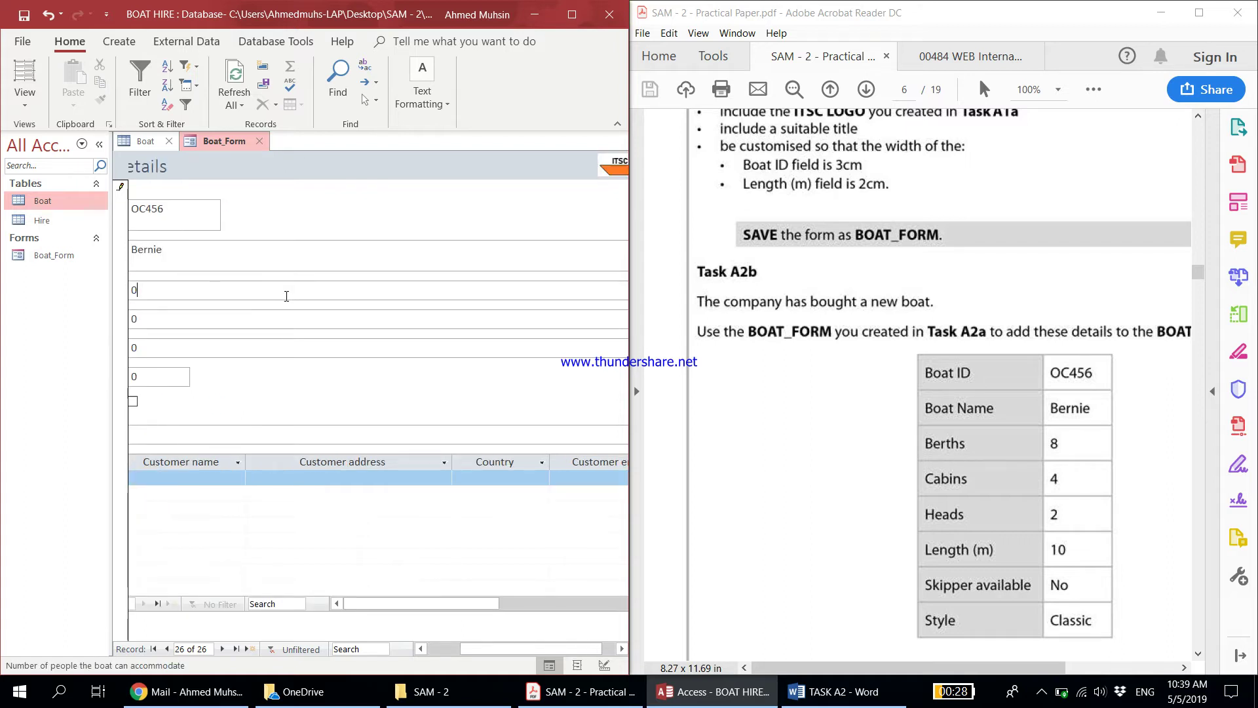
click(284, 318)
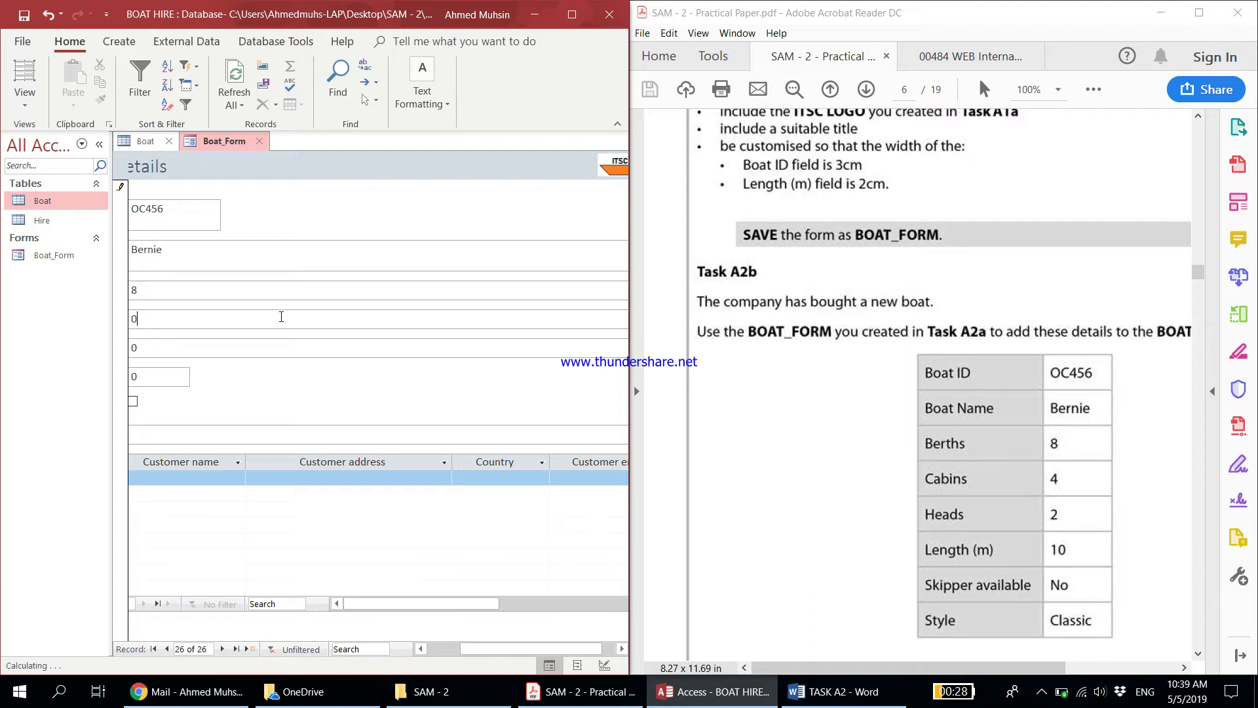
click(241, 350)
click(166, 369)
drag(504, 649, 444, 650)
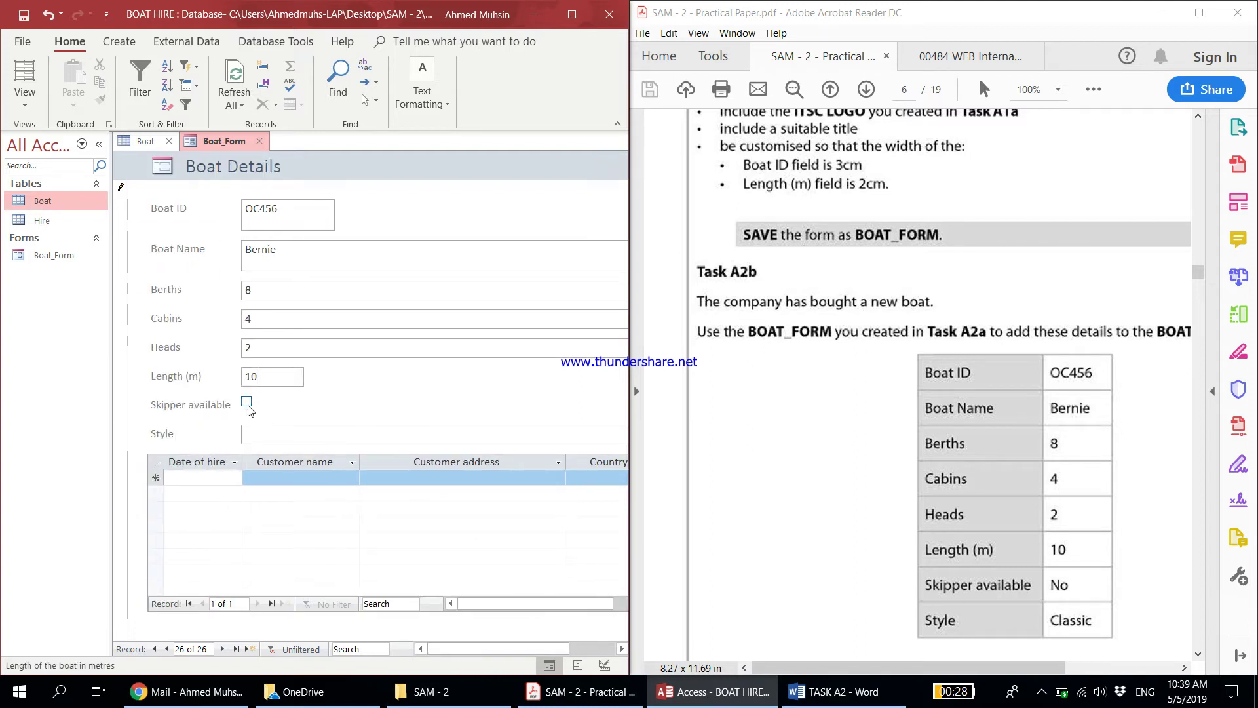
Step: Set the new boat's style to Classic, leaving Skipper available unticked, and maximise the database window to show the whole form
click(254, 435)
text(C)
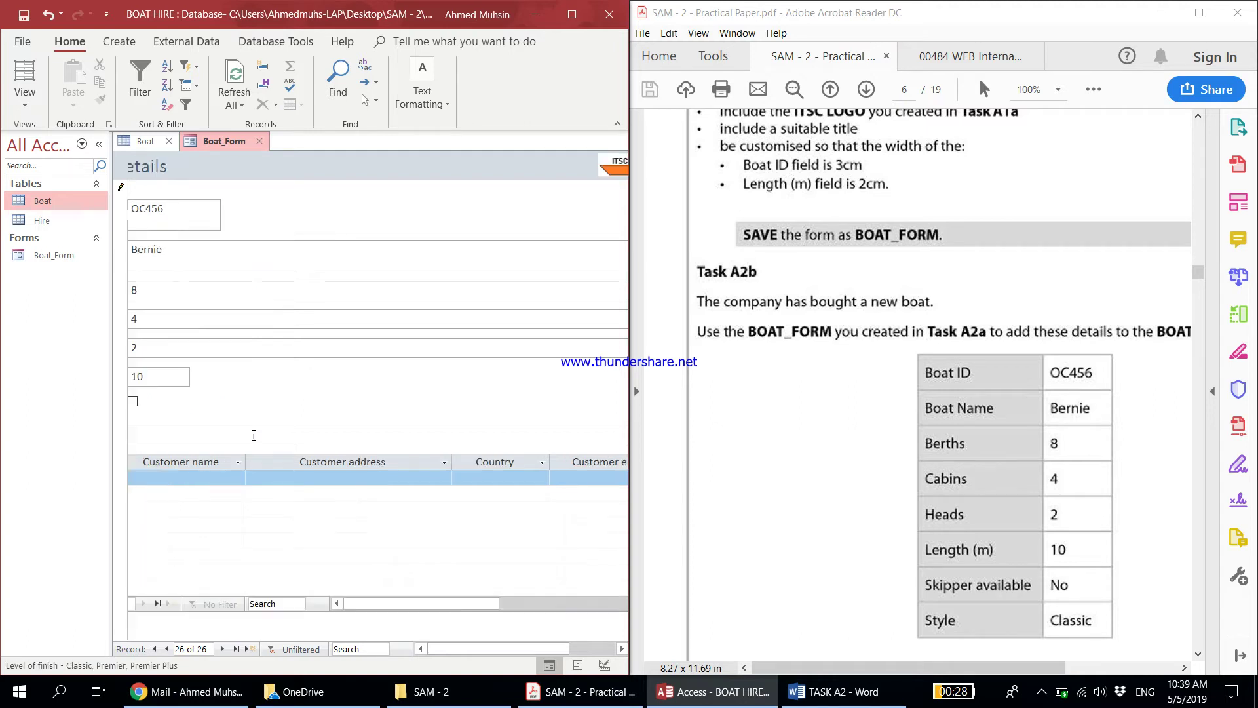
text(lassic)
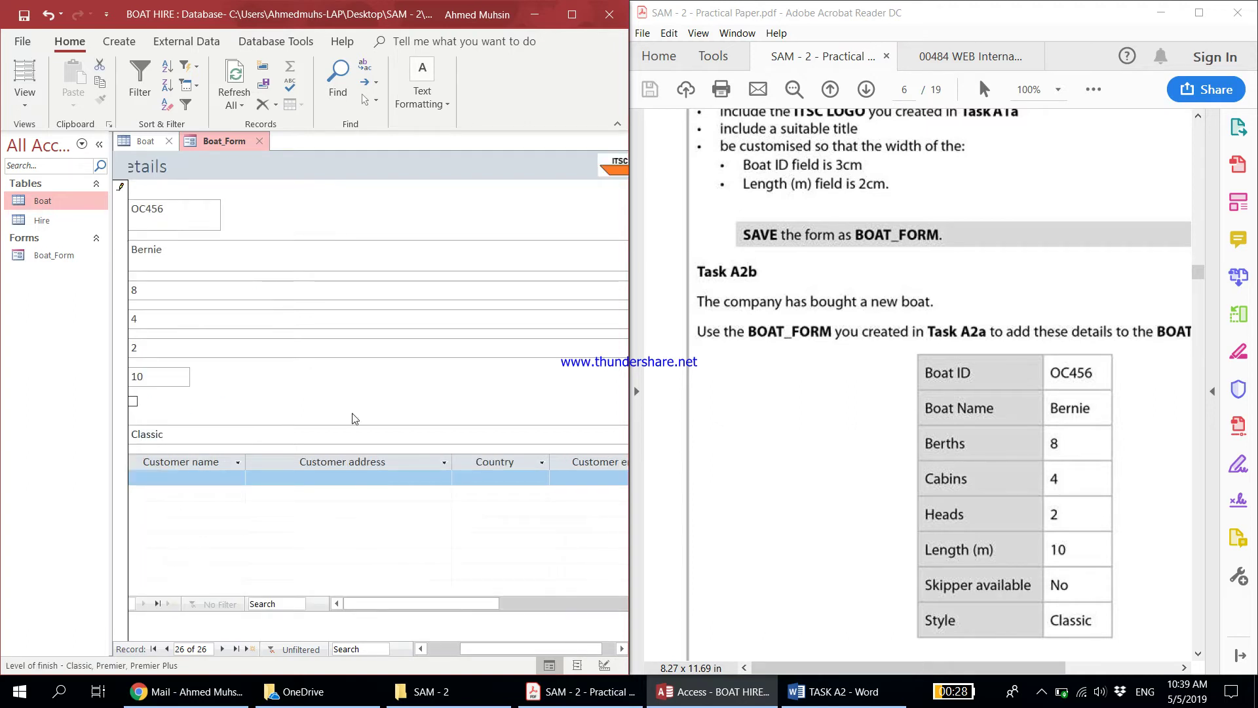
drag(477, 640, 414, 655)
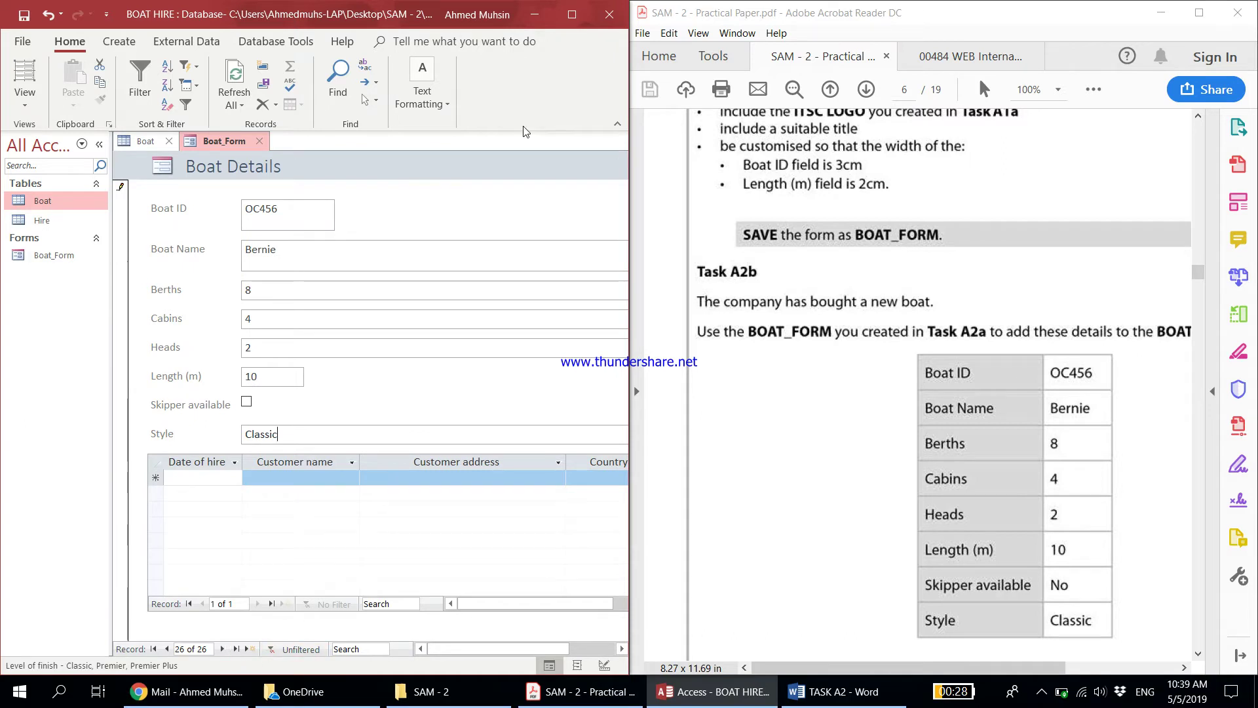
click(577, 26)
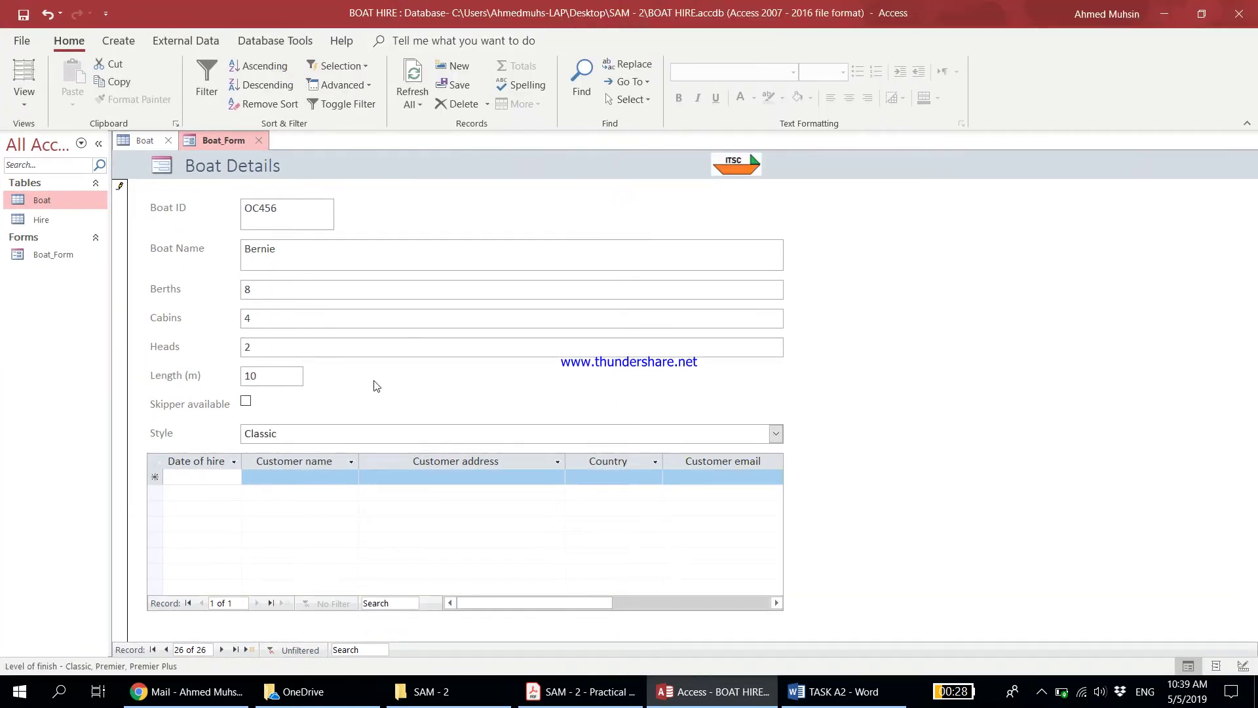
Step: Commit the new boat record by moving on to a blank one, save Boat_Form and view the open Boat table
click(221, 650)
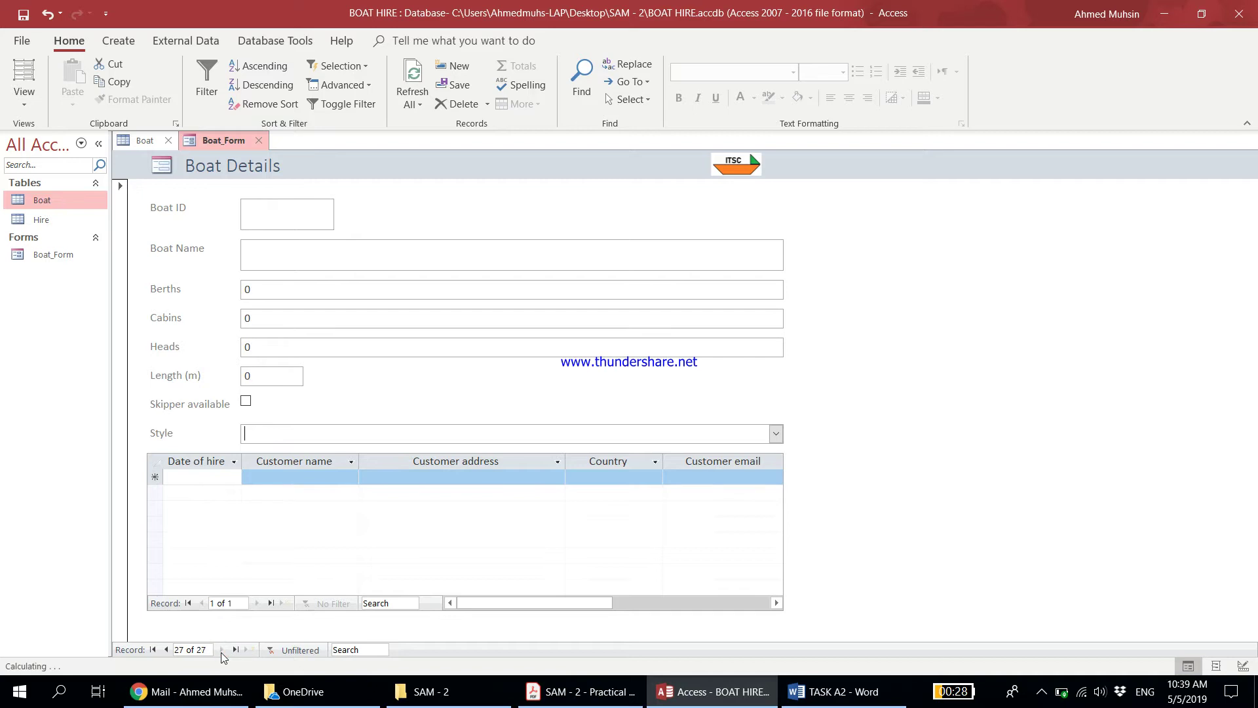
click(27, 22)
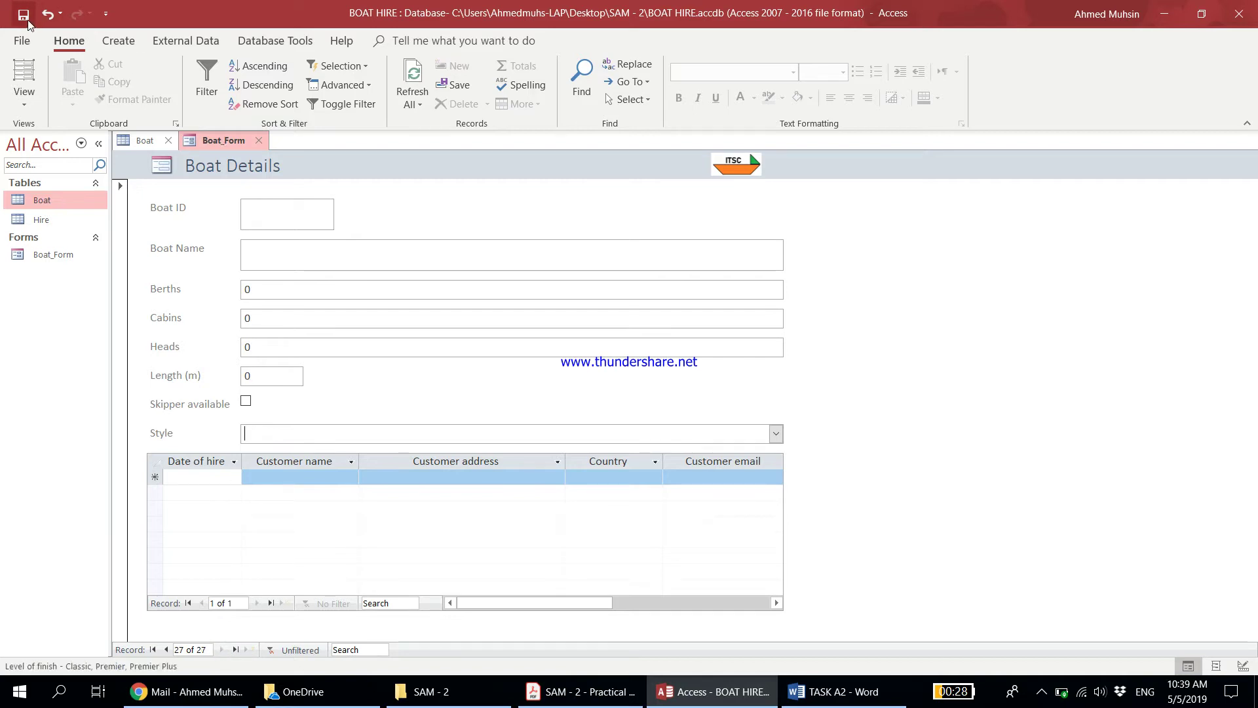
click(145, 141)
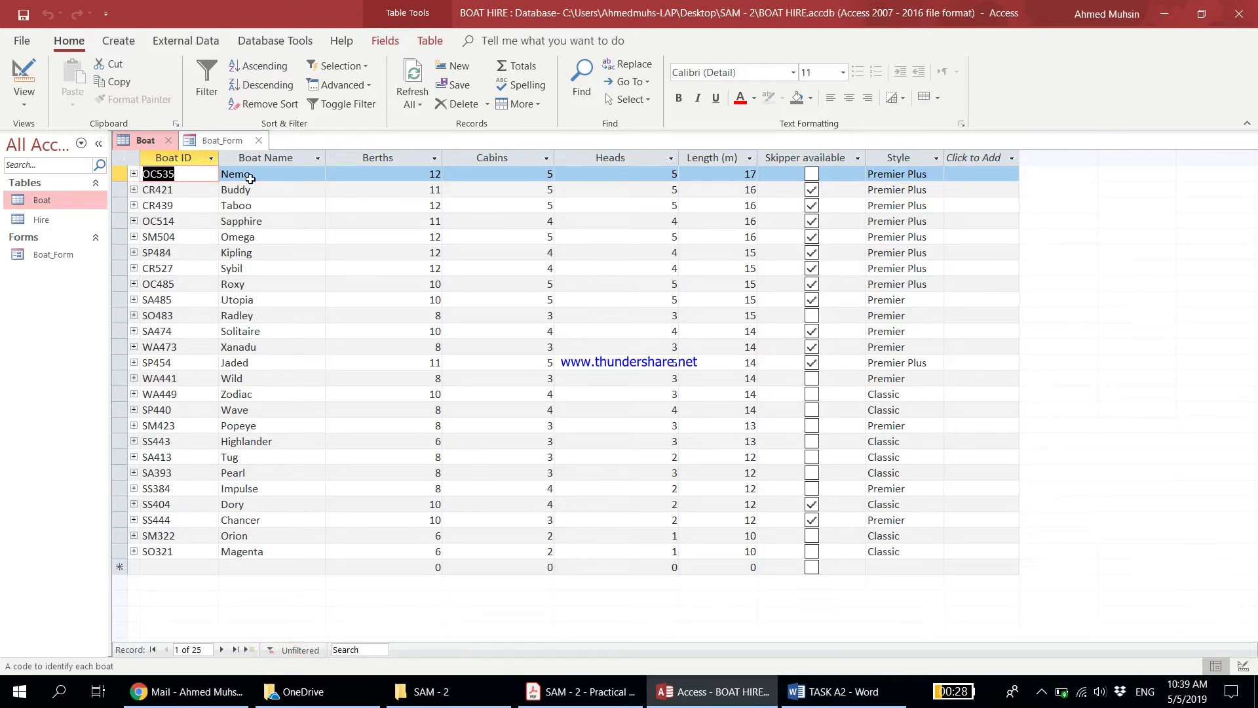
Step: Close the Boat table and Boat_Form, reopen the Boat table and locate the Bernie record in it
click(580, 692)
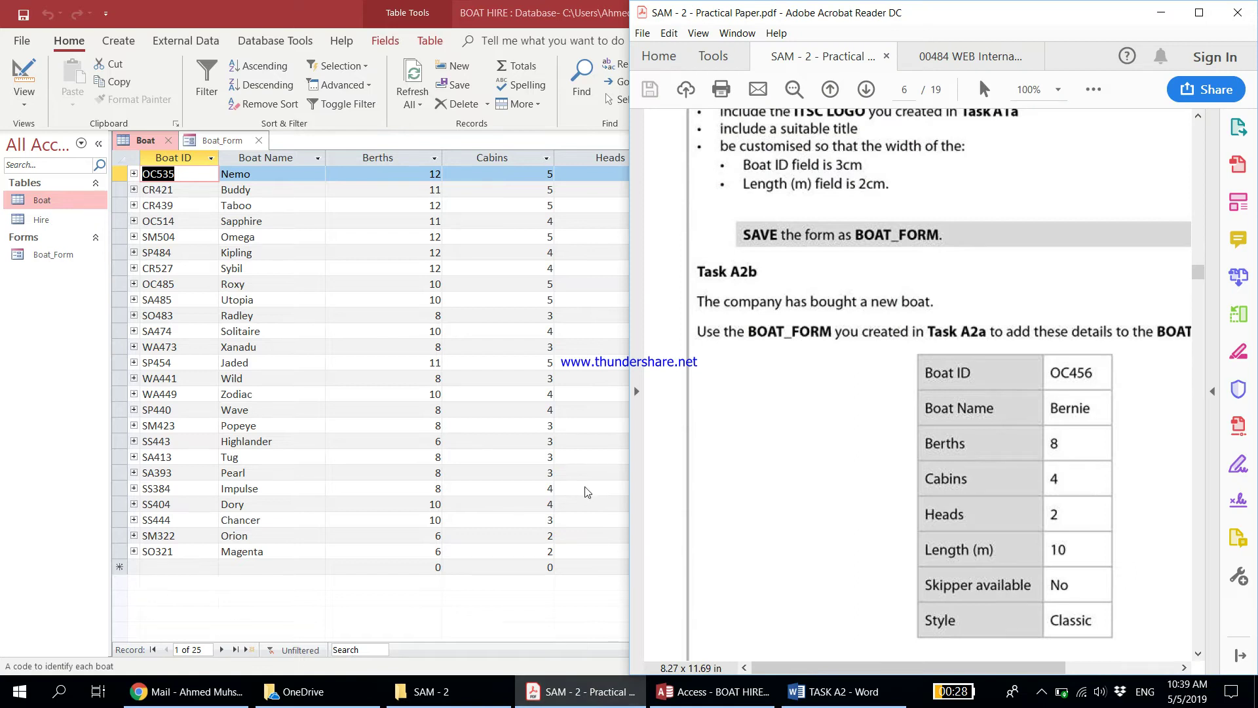
click(244, 598)
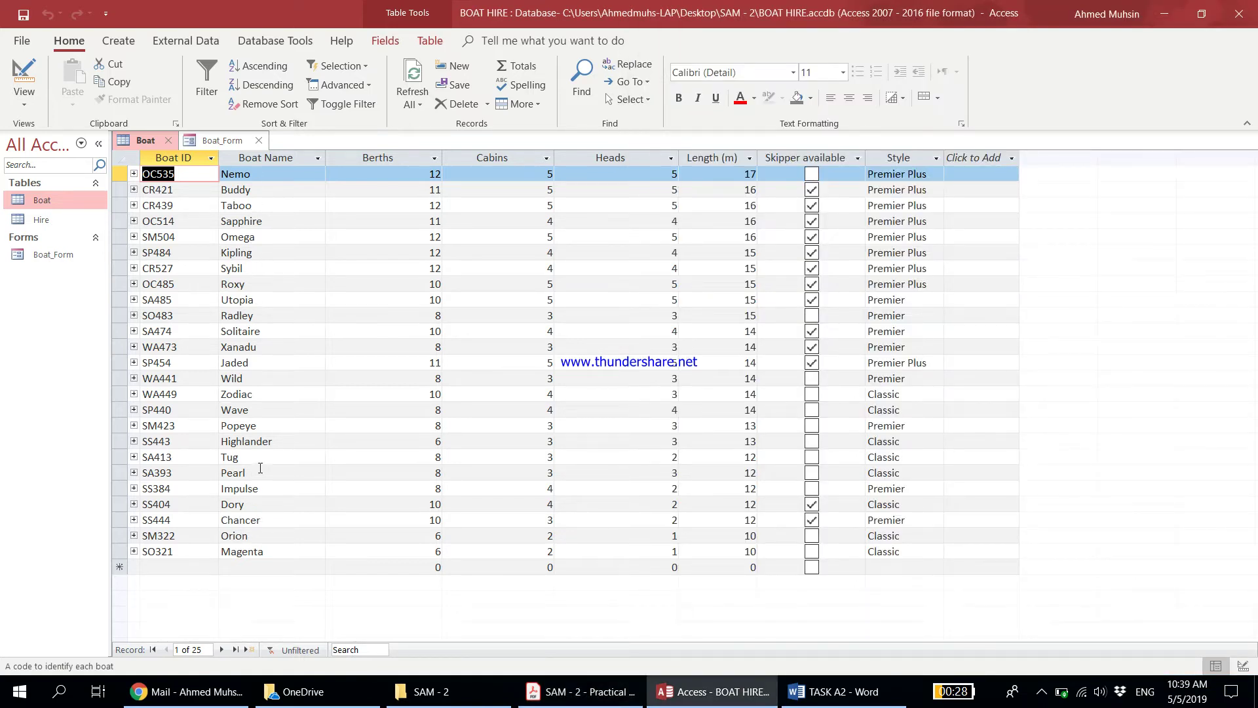
click(169, 141)
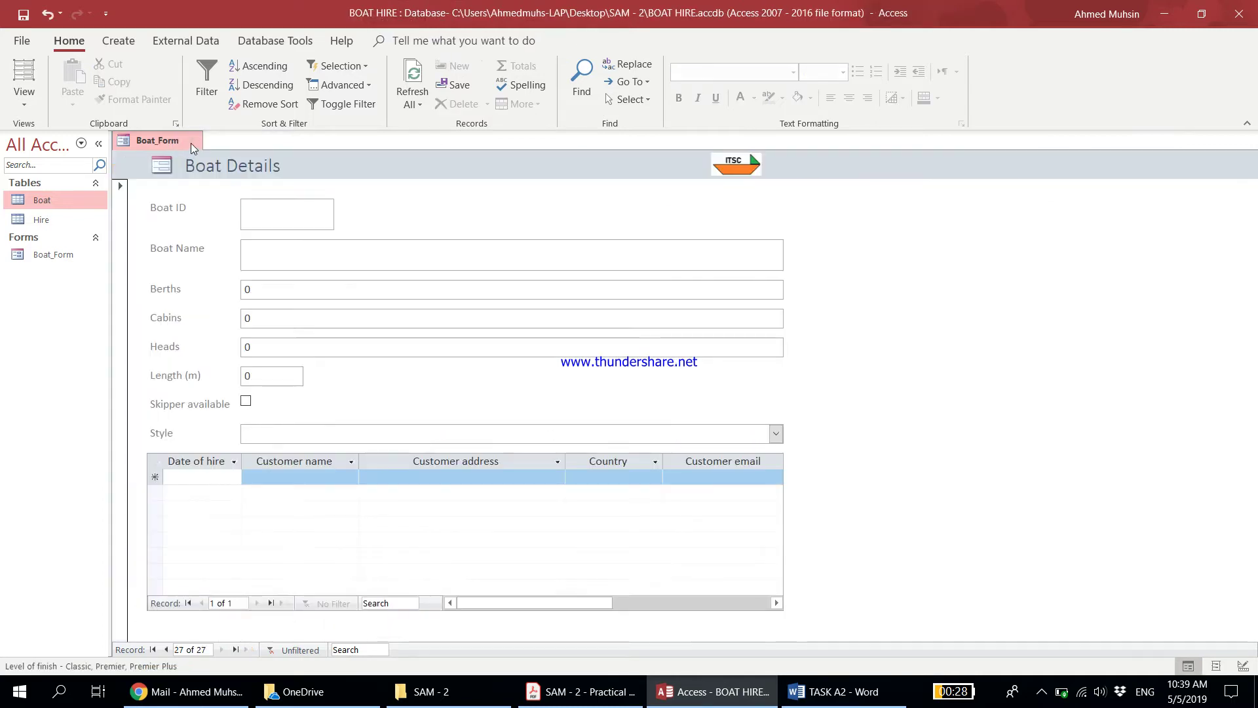
click(191, 144)
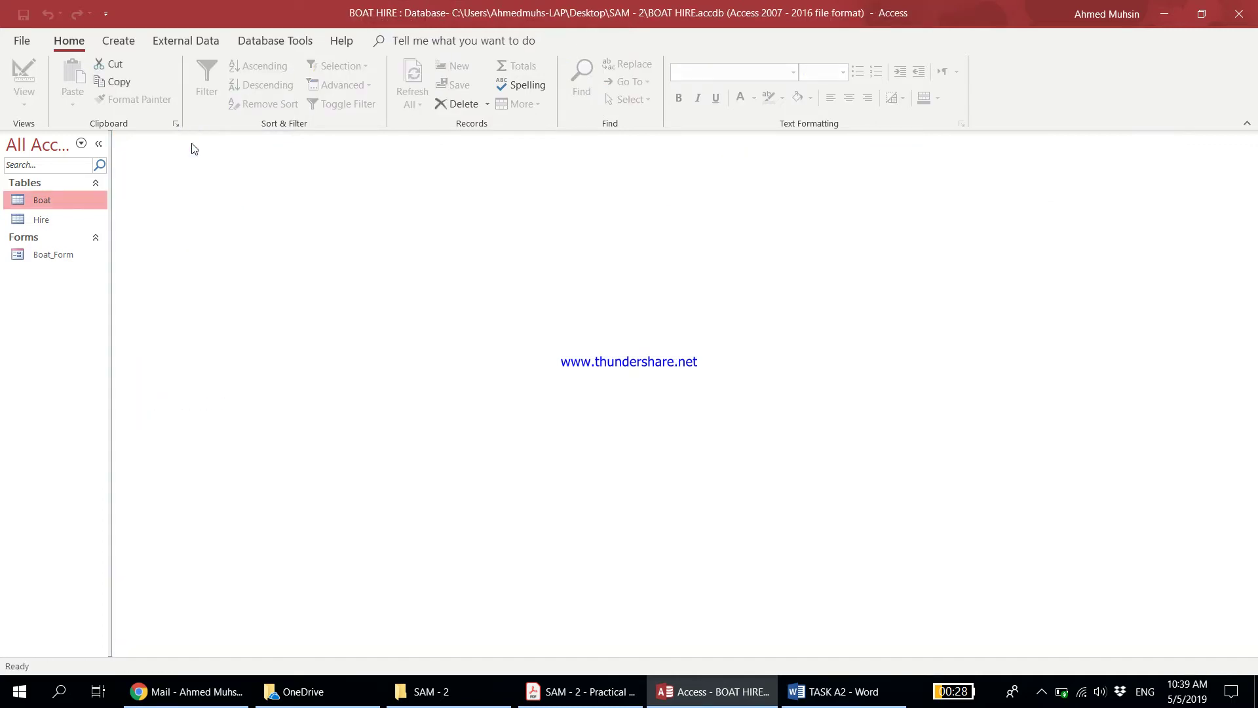
double_click(68, 206)
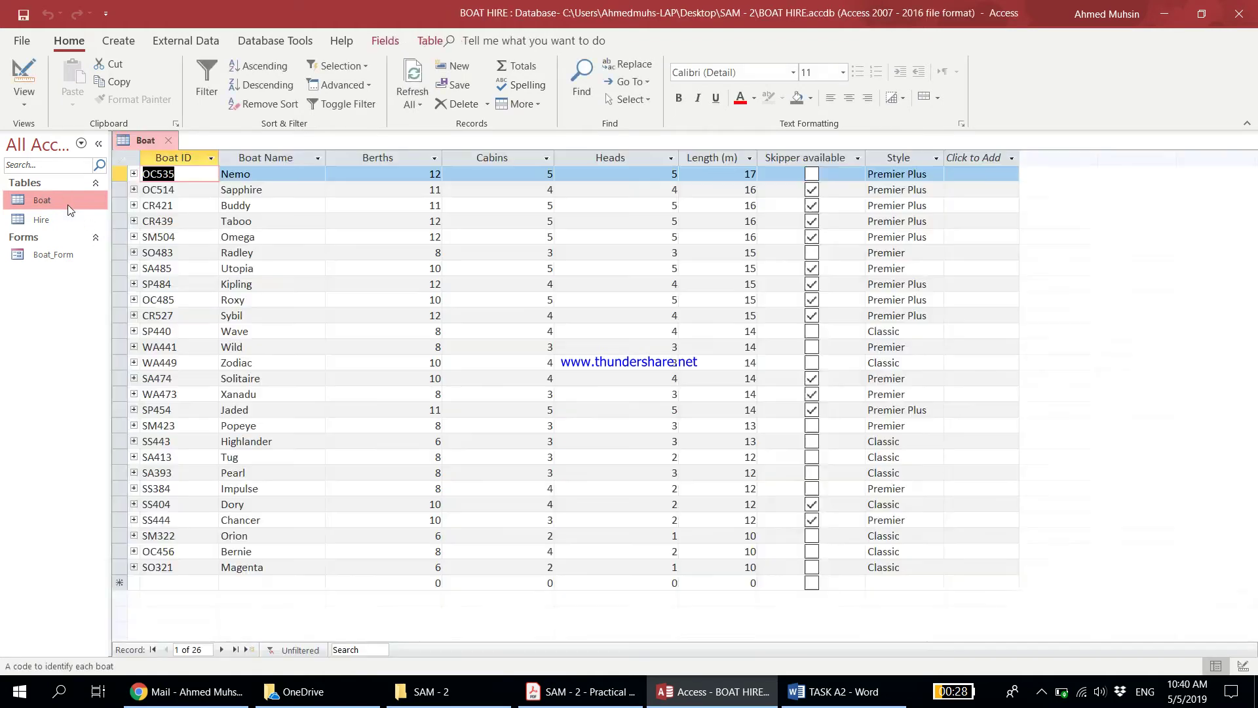
click(270, 553)
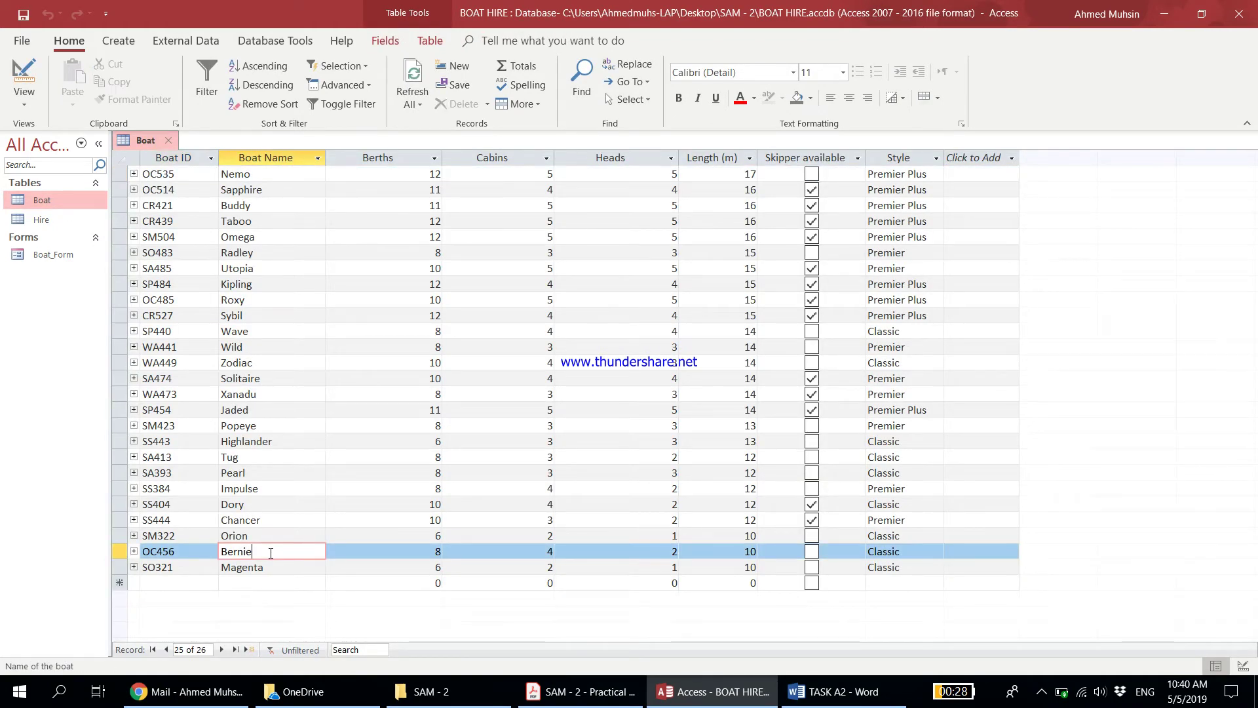
Step: Maximise the practical paper, read the Task A2b instructions beneath the boat details table and return to the database
click(582, 692)
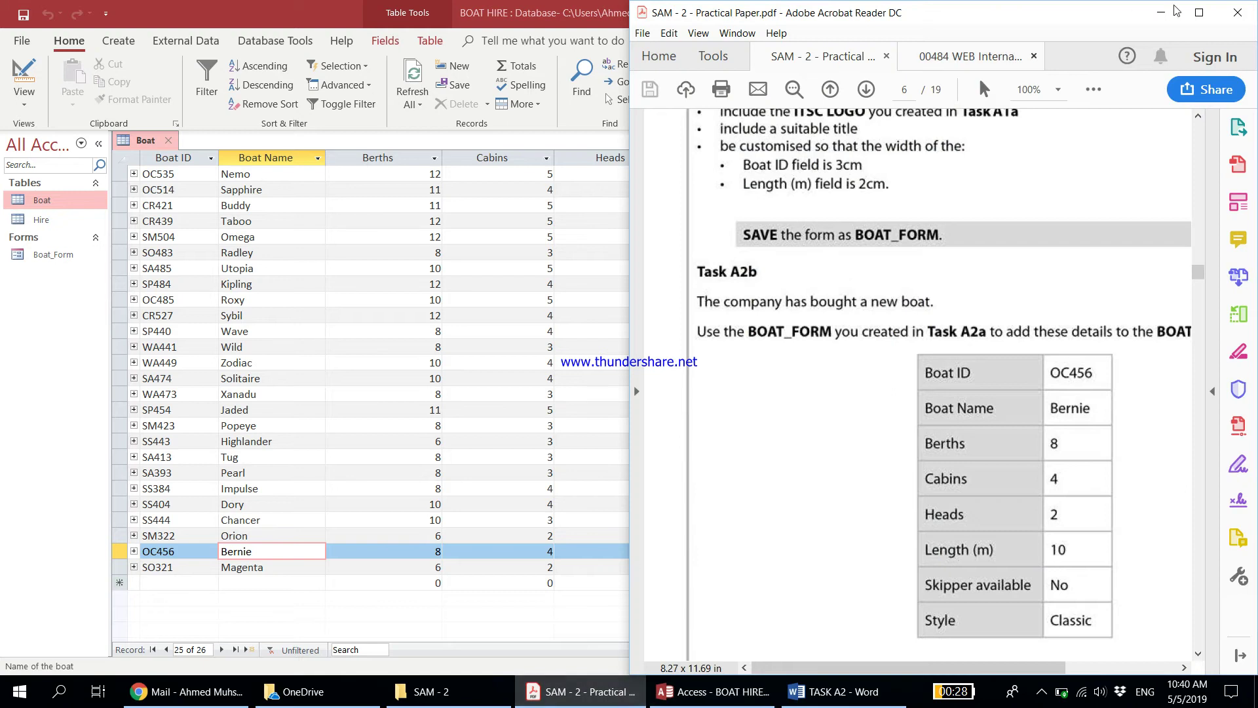
click(1196, 20)
scroll(514, 517, down, 3)
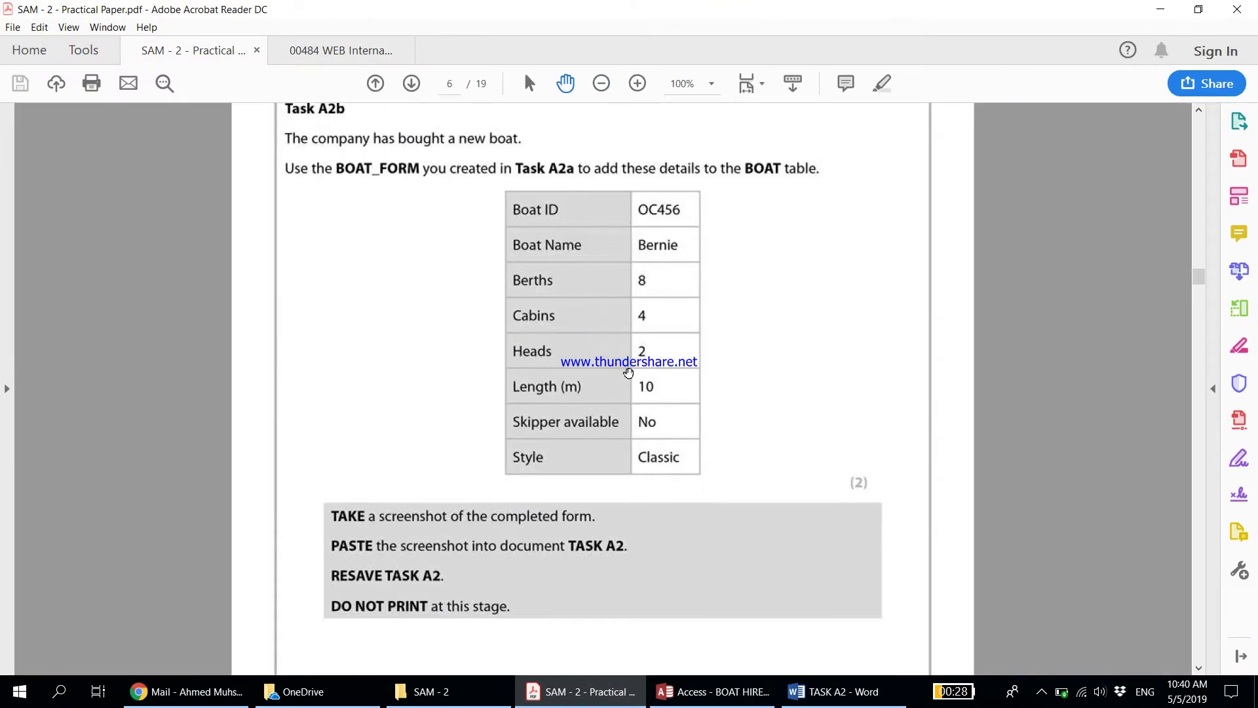
click(715, 692)
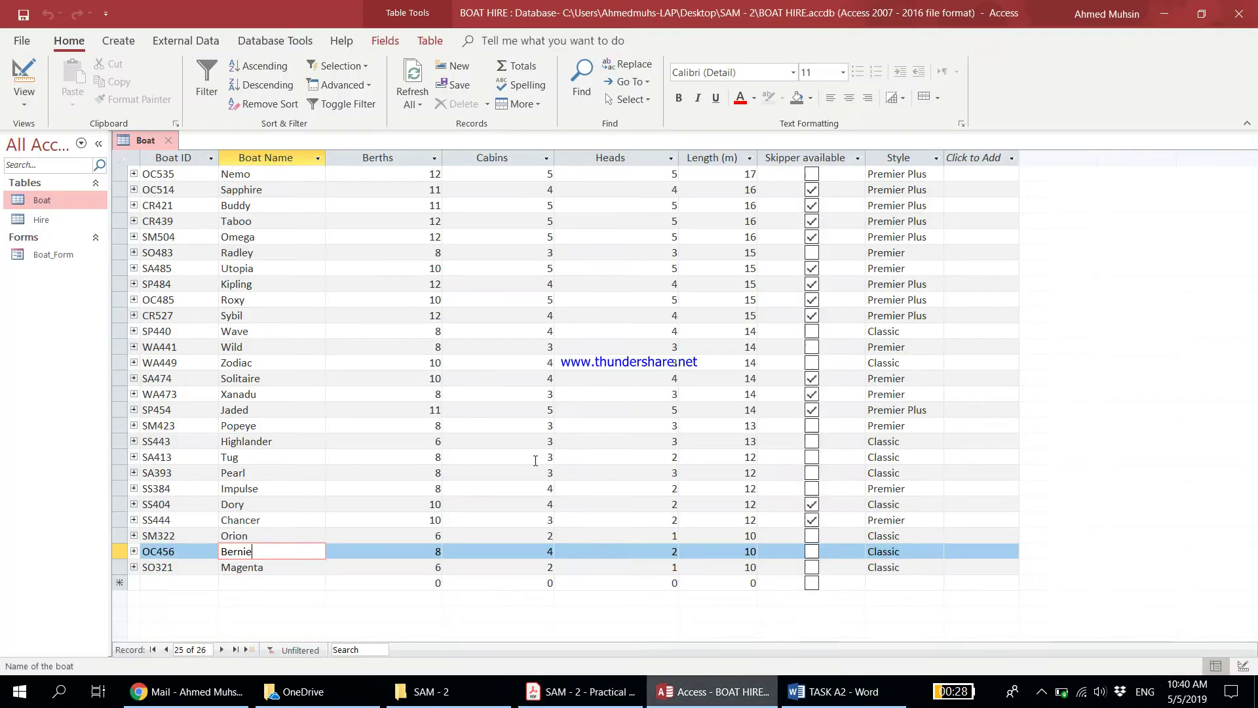
Step: Reopen Boat_Form and go to the second-to-last record, boat OC456 Bernie
double_click(50, 255)
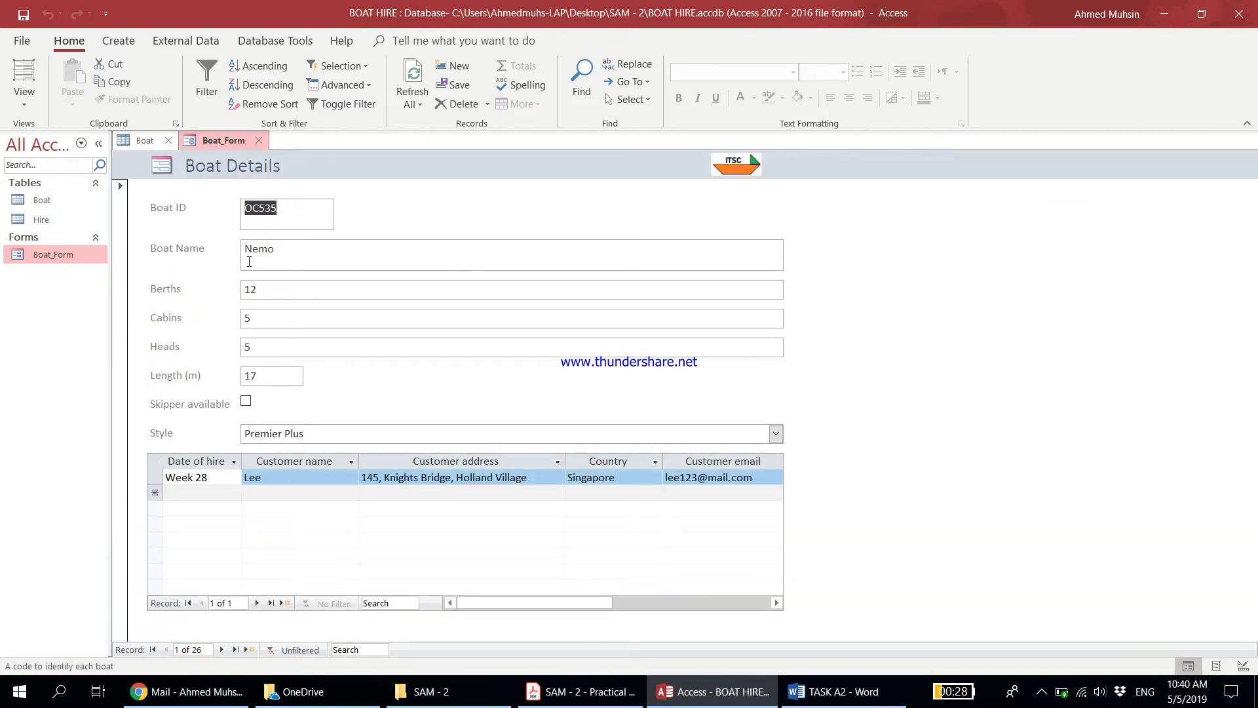
click(233, 649)
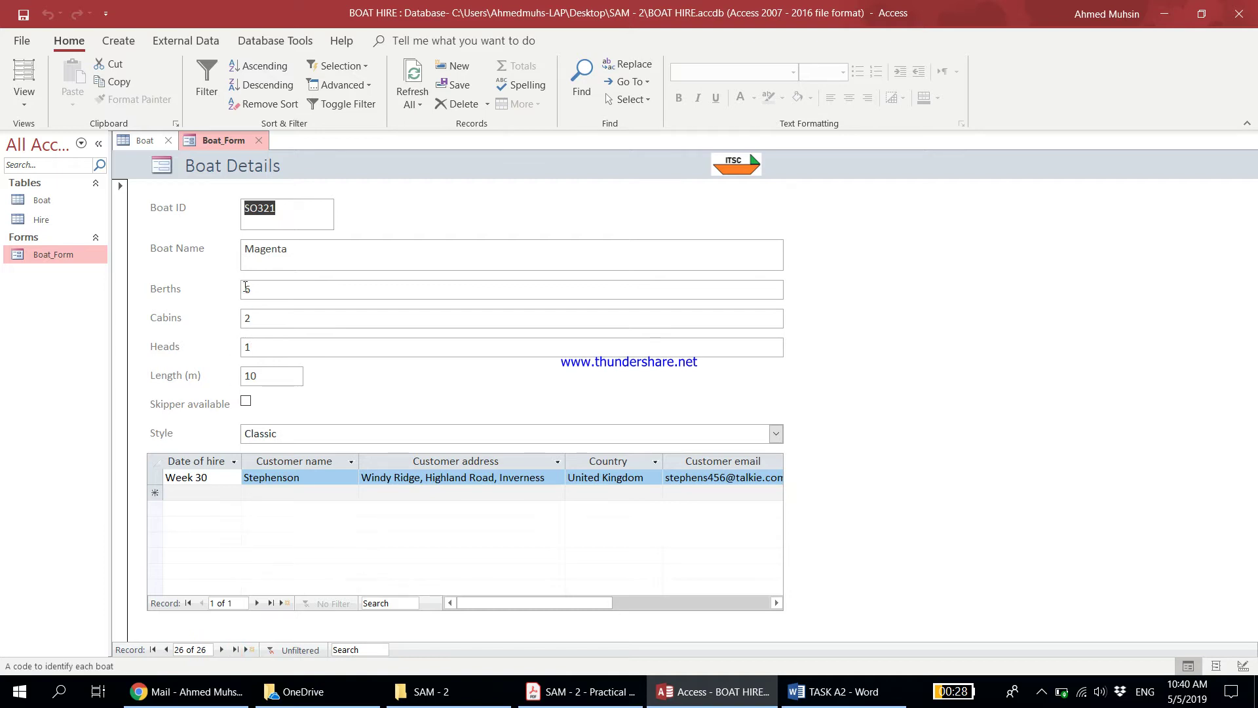
click(167, 650)
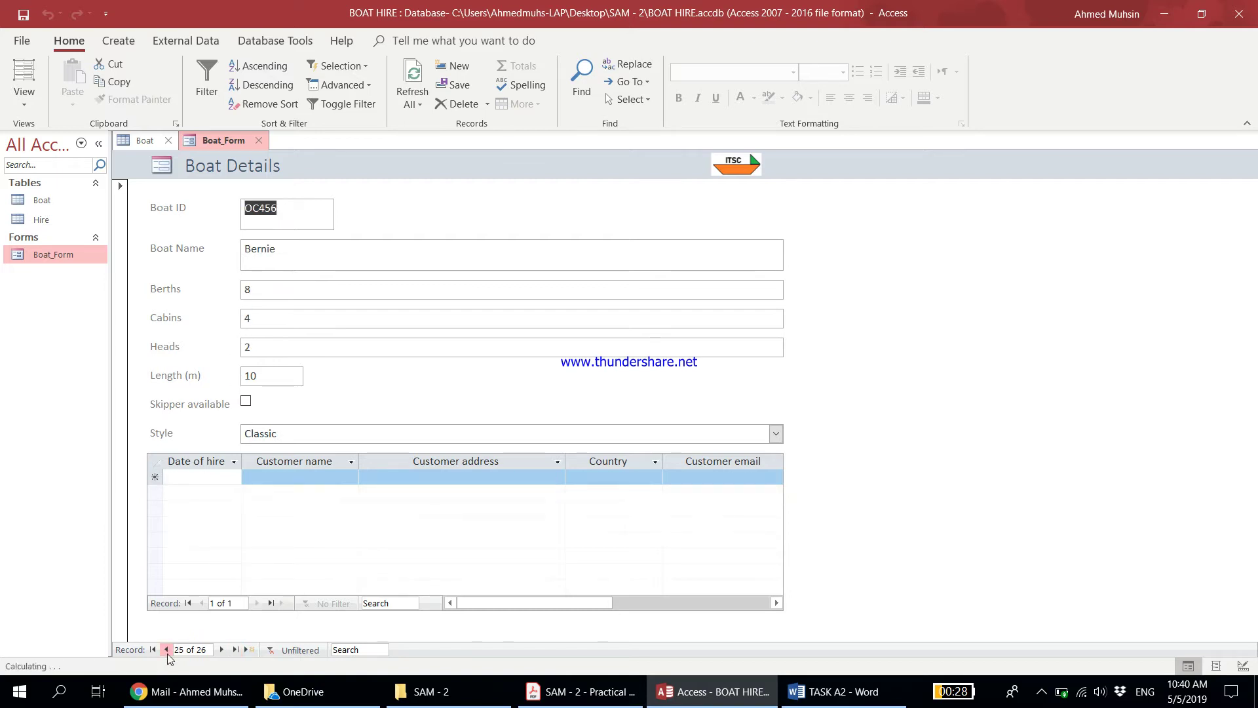
Step: Capture the completed Boat_Form record and paste the screenshot into the TASK A2 Word document
click(606, 693)
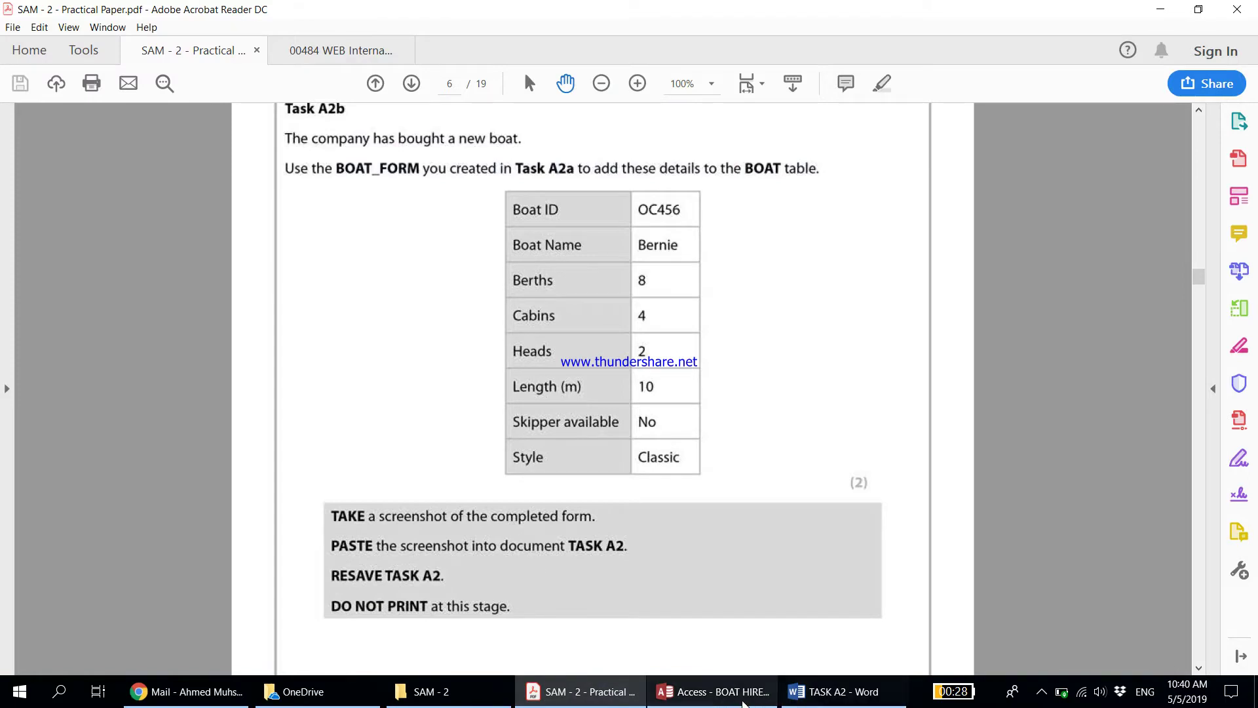
click(764, 700)
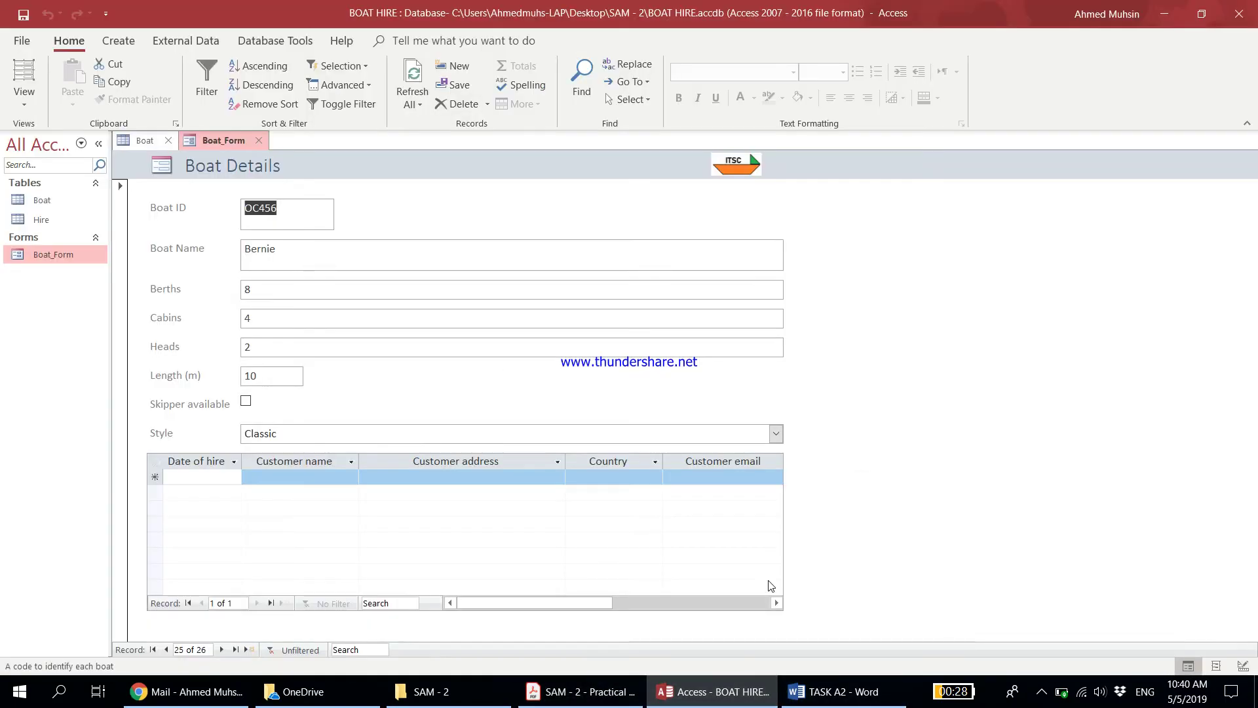
click(835, 691)
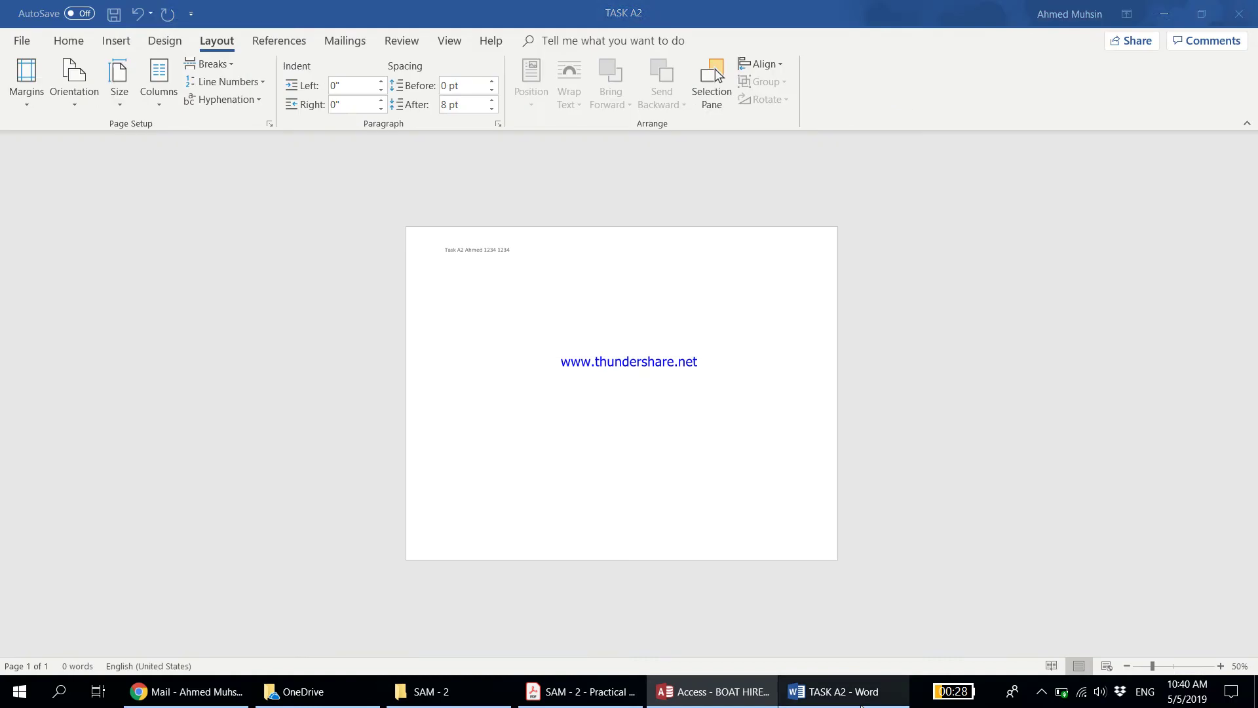
click(581, 692)
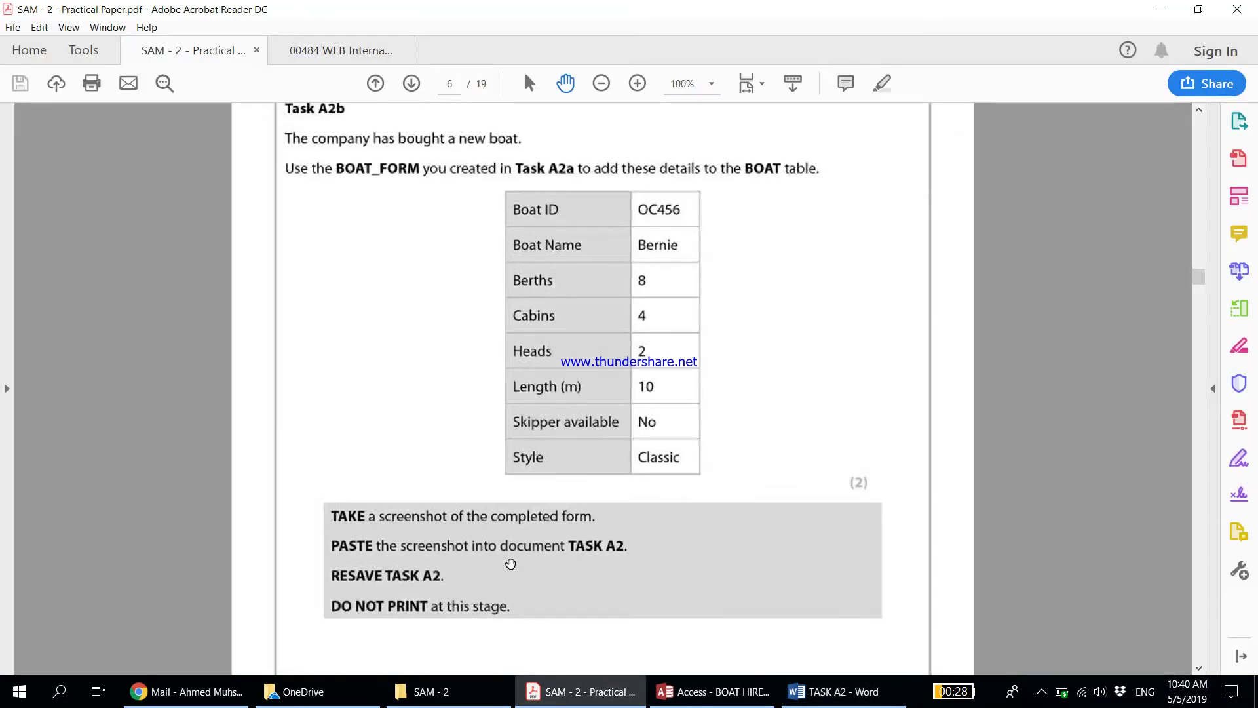
click(833, 692)
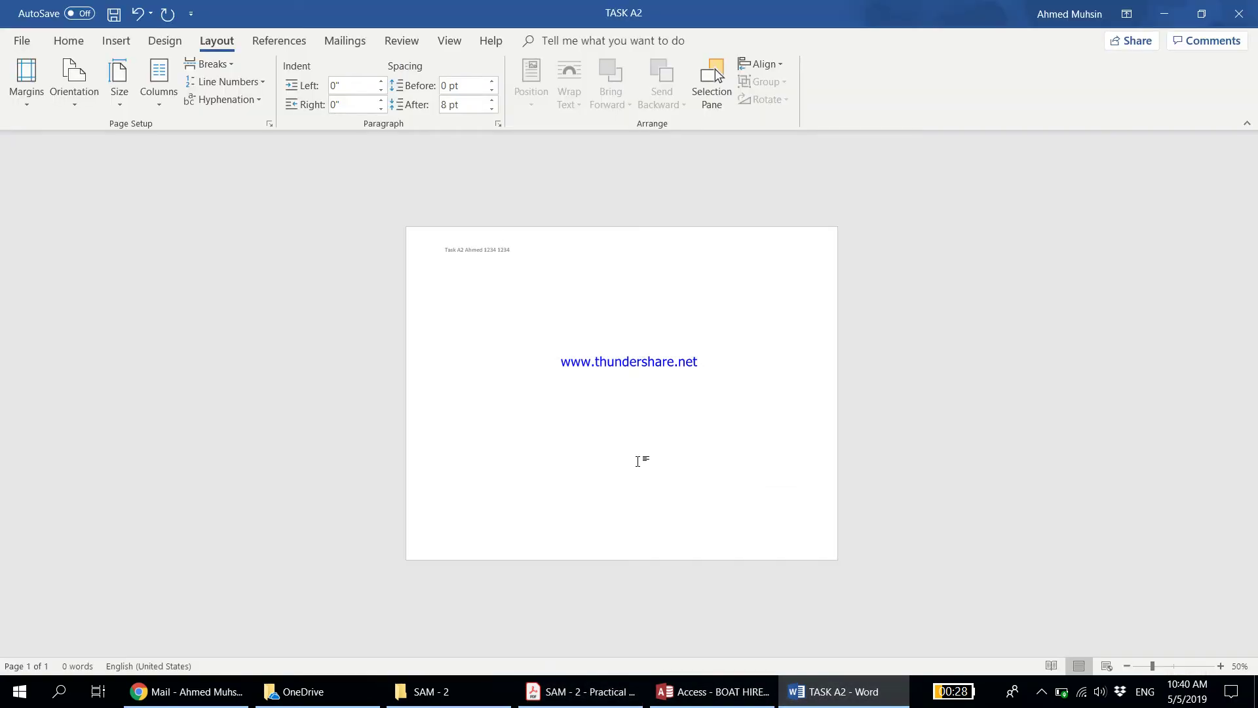
key(ctrl+v)
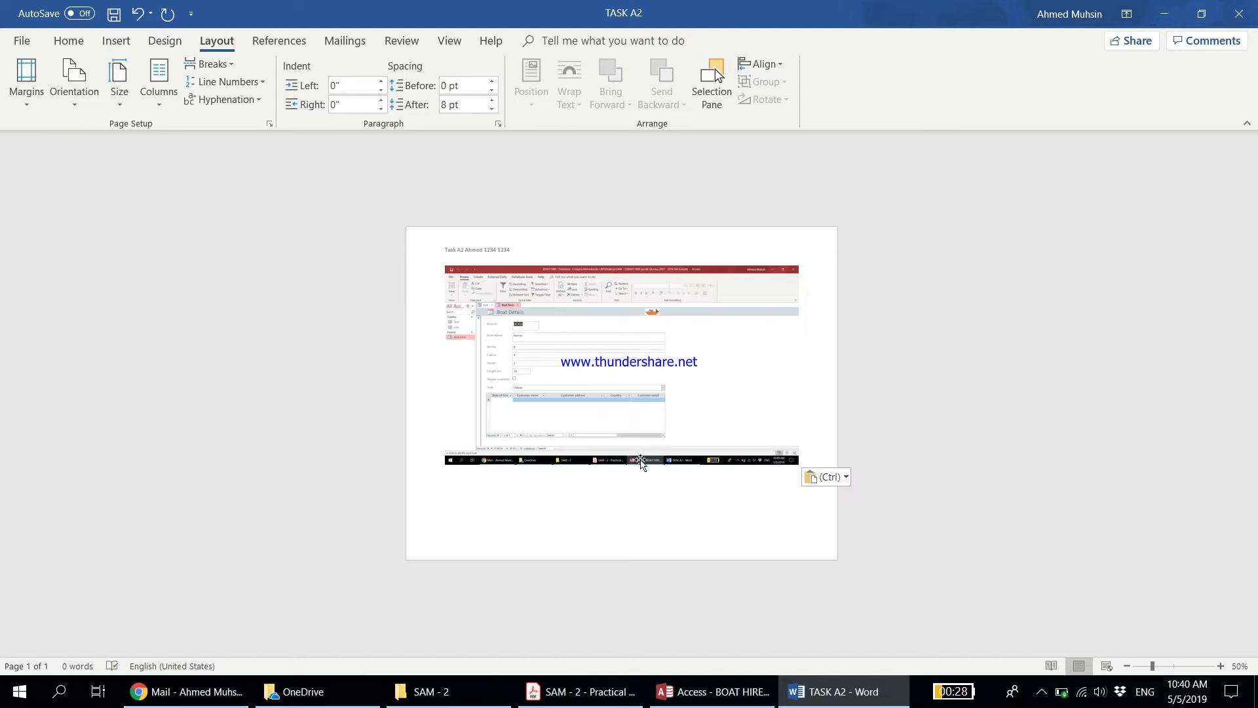
Step: Read Task A2c in the practical paper and sort the Boat table by Boat ID in ascending order
mouse_move(604, 700)
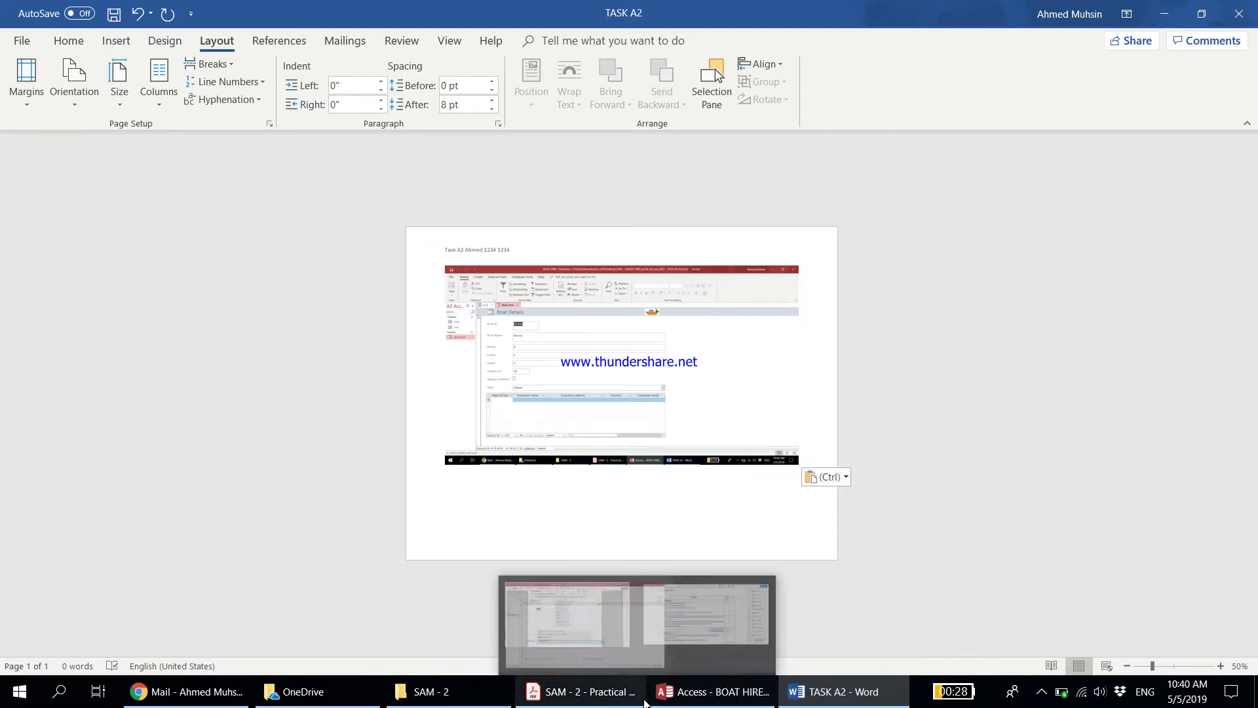
click(695, 692)
click(584, 691)
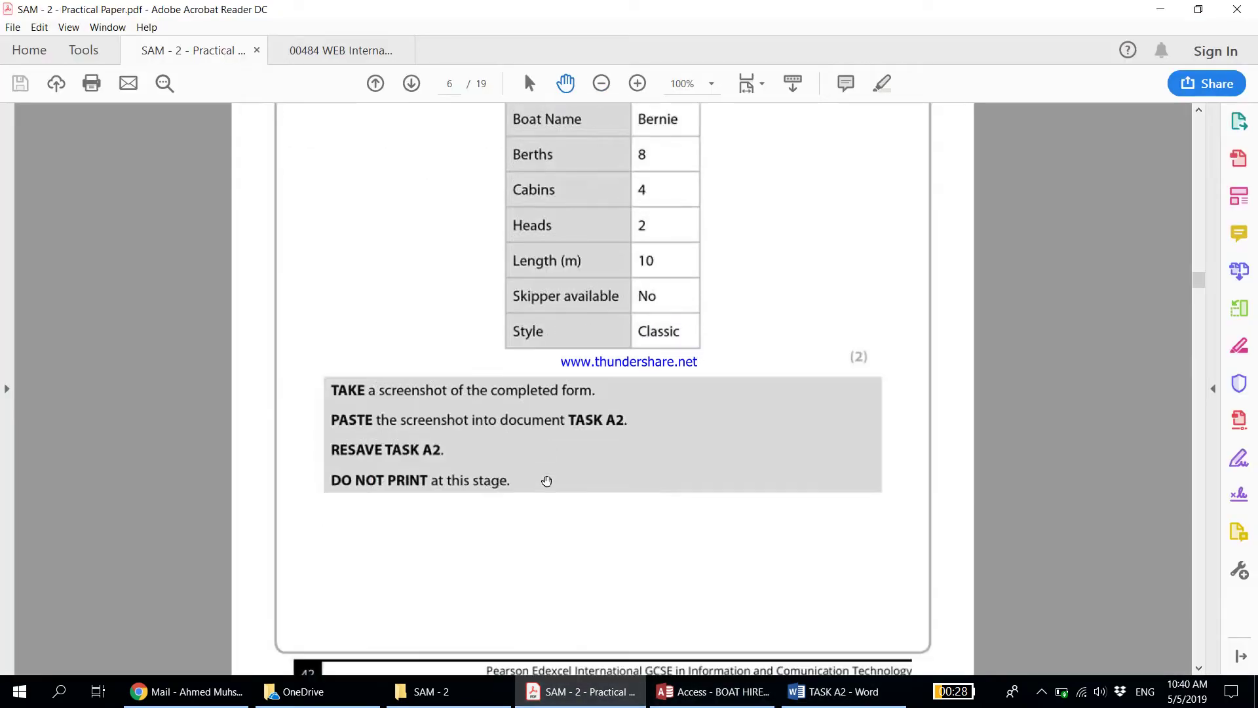
scroll(547, 481, down, 2)
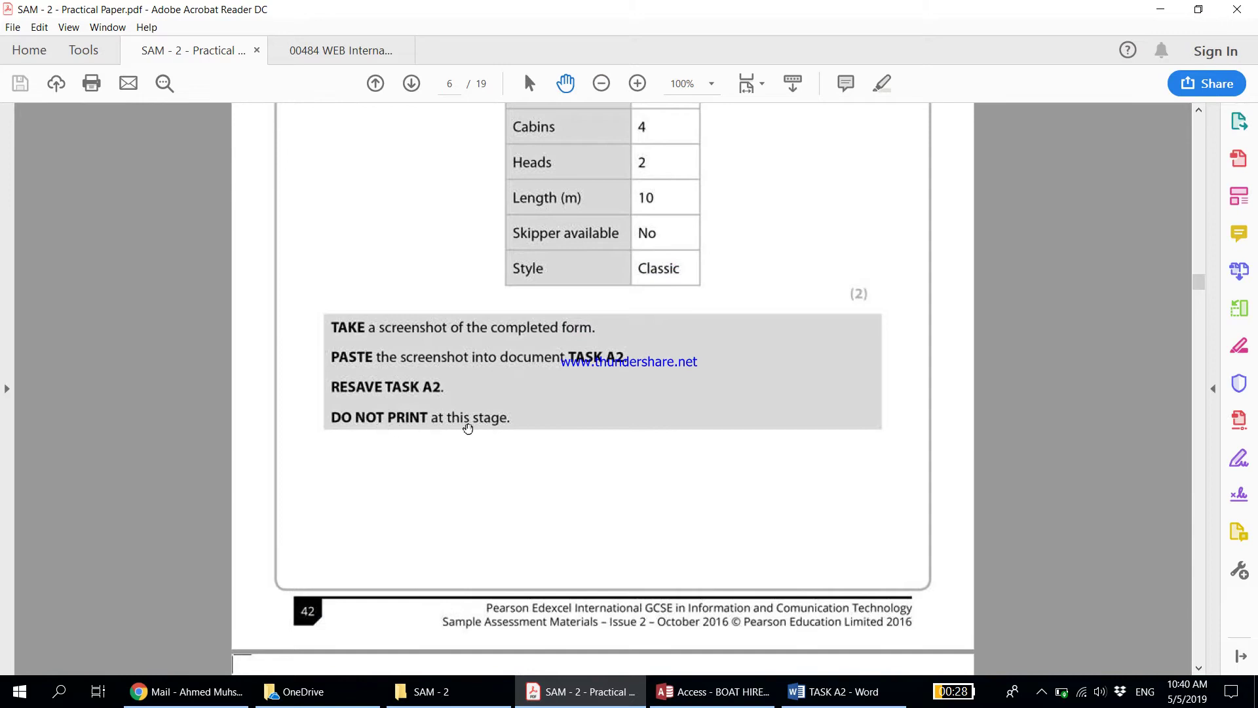
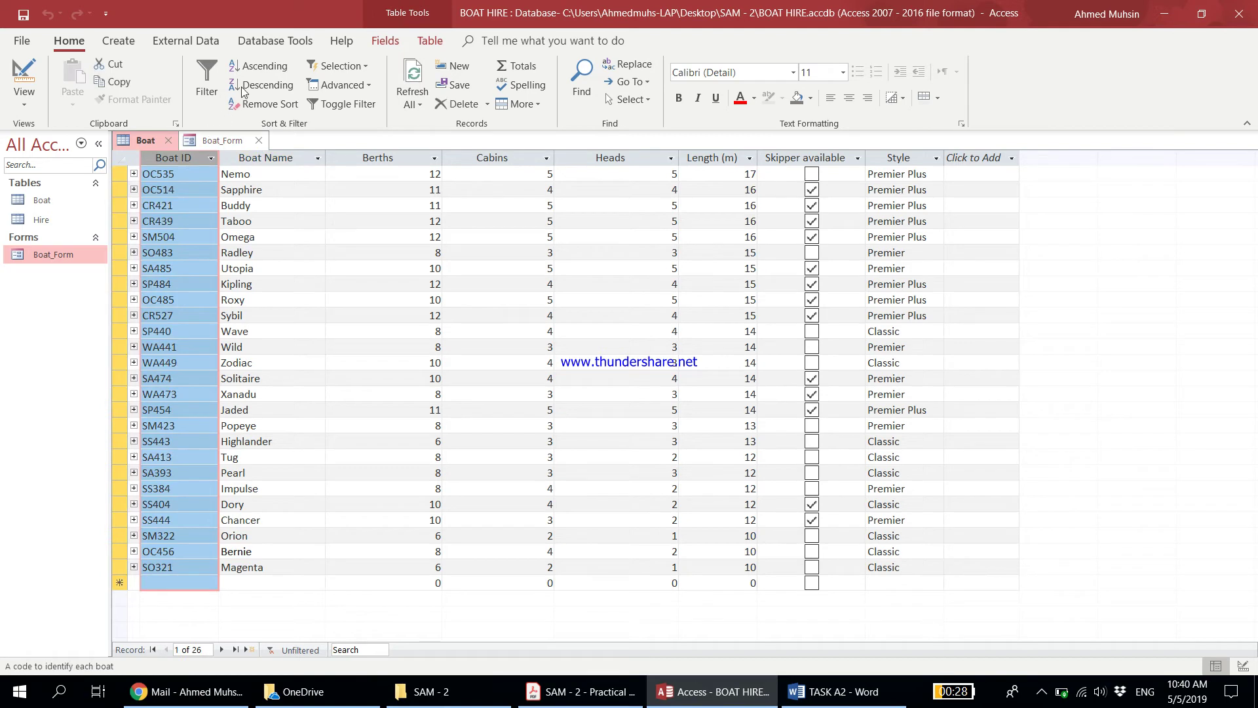
click(260, 68)
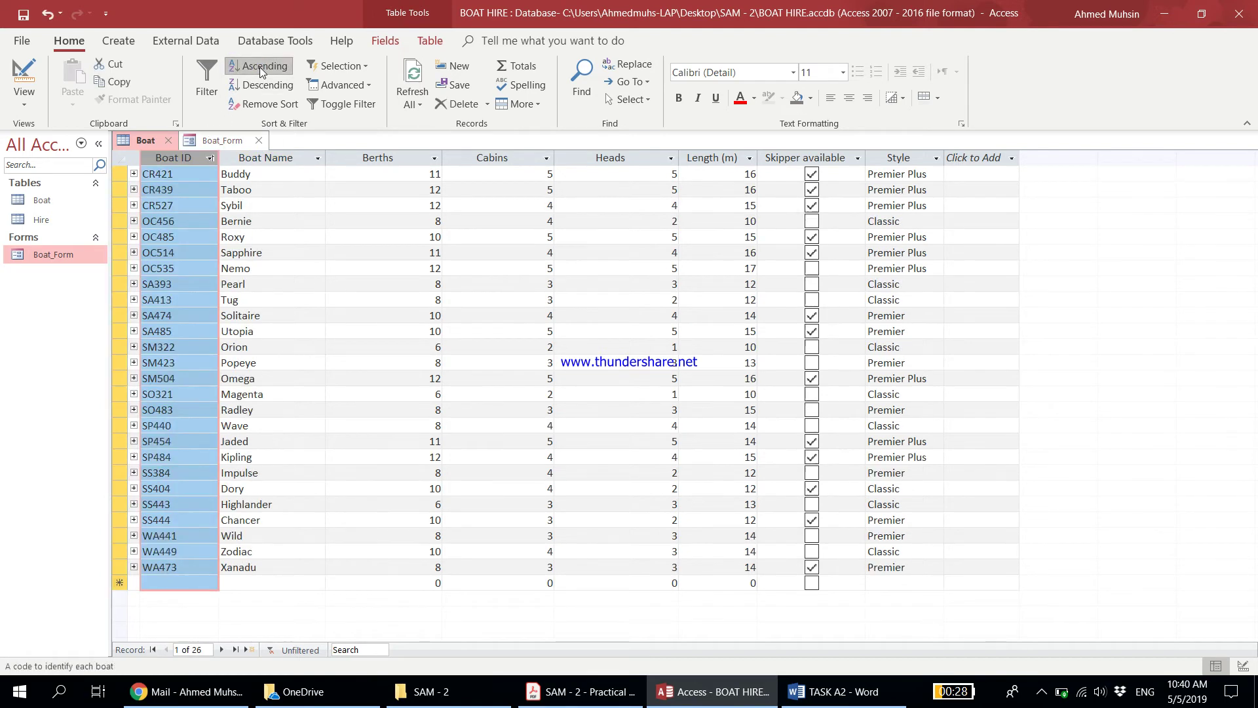
Step: Capture the sorted Boat table and paste the screenshot below the form screenshot in the TASK A2 Word document
click(577, 694)
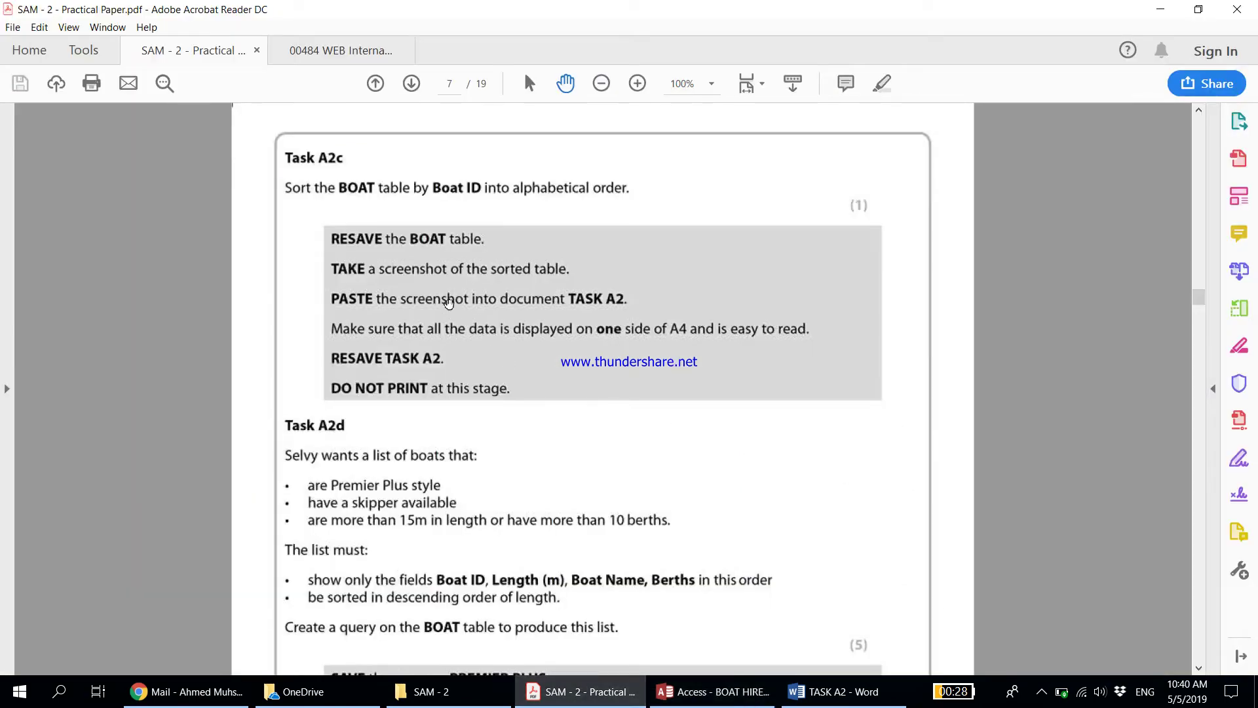
click(831, 697)
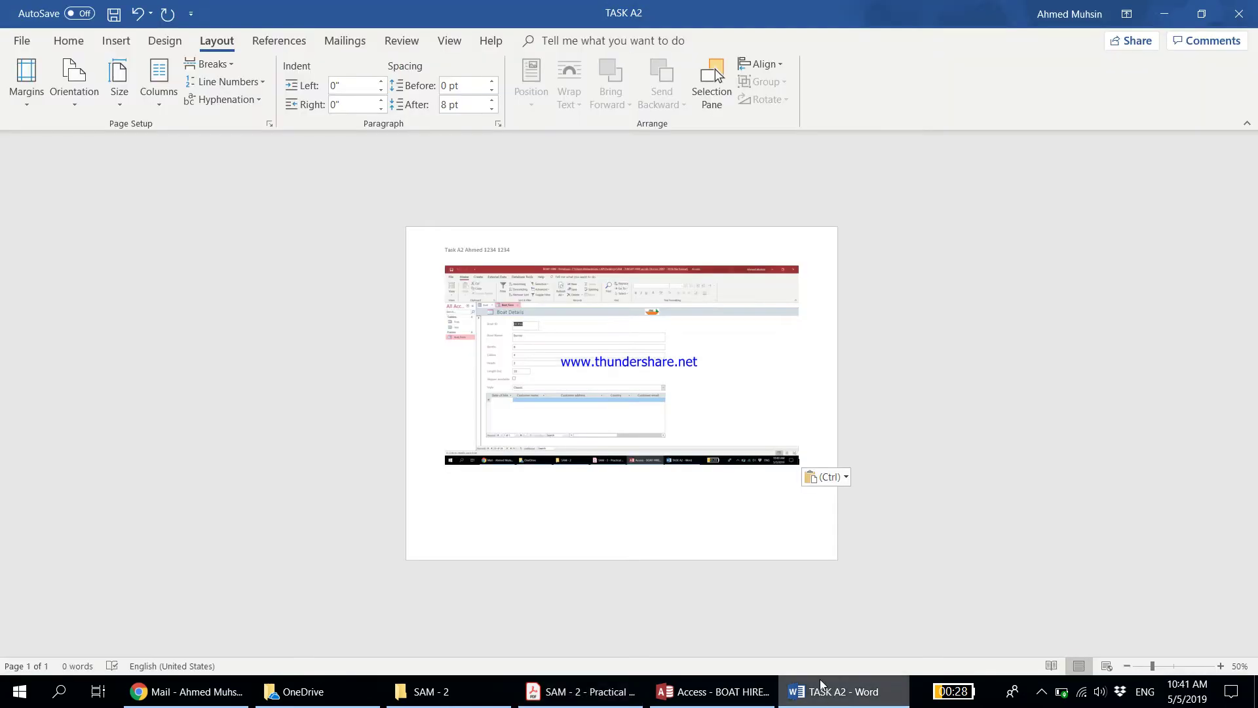
click(624, 704)
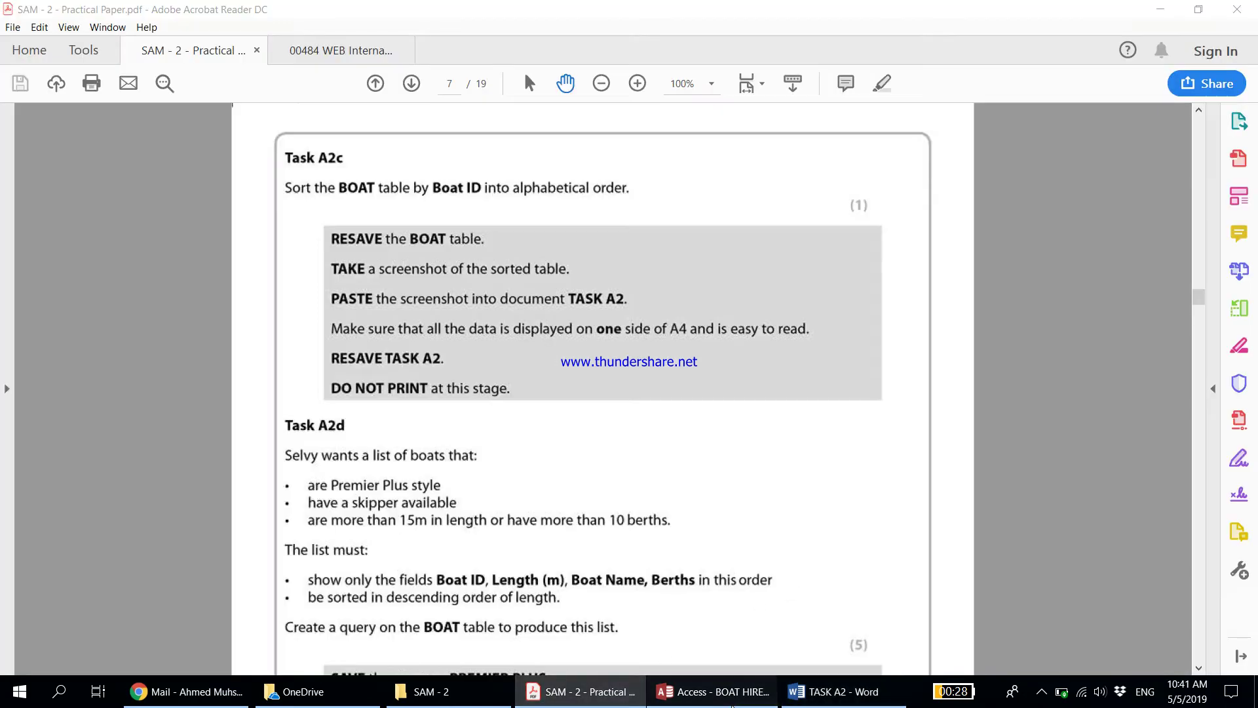
click(714, 693)
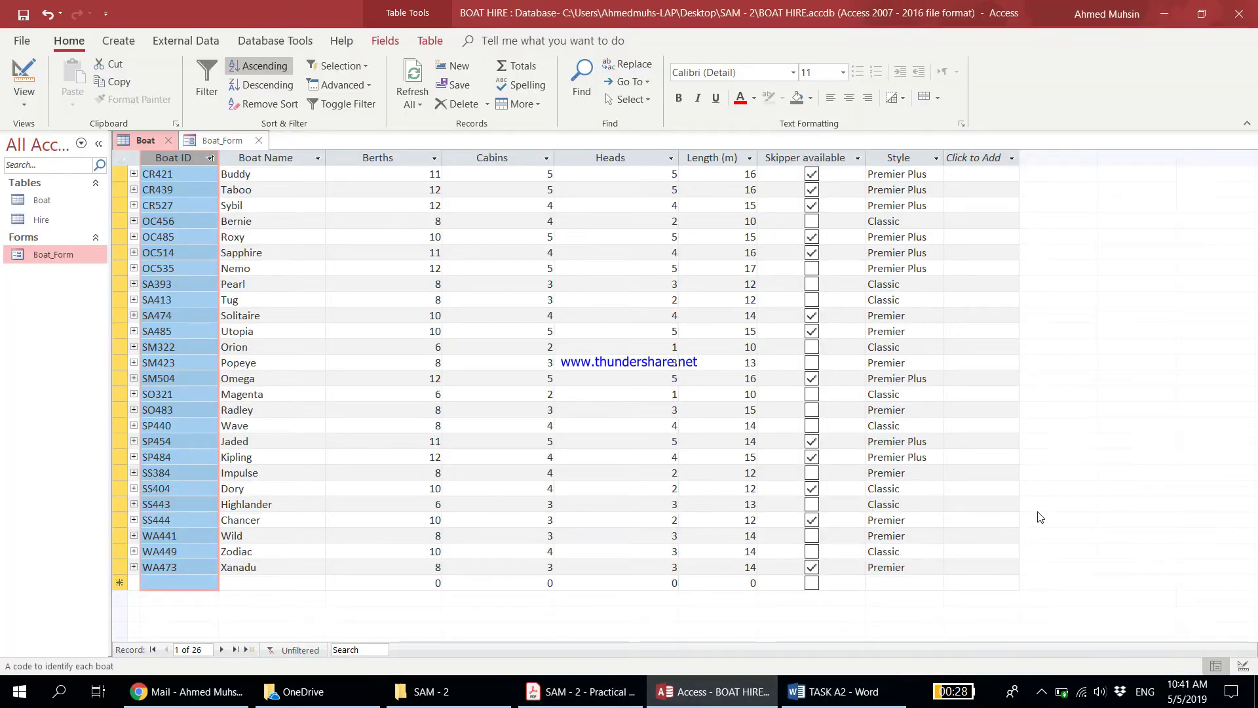
click(554, 696)
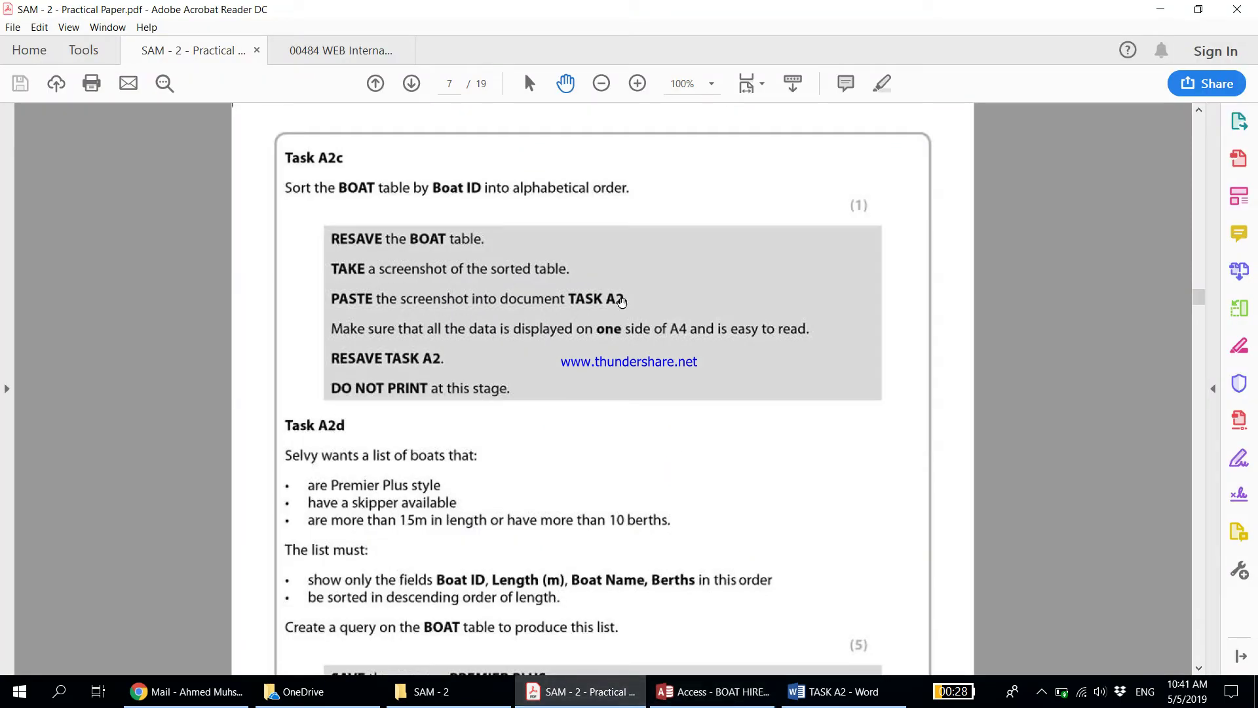
click(838, 692)
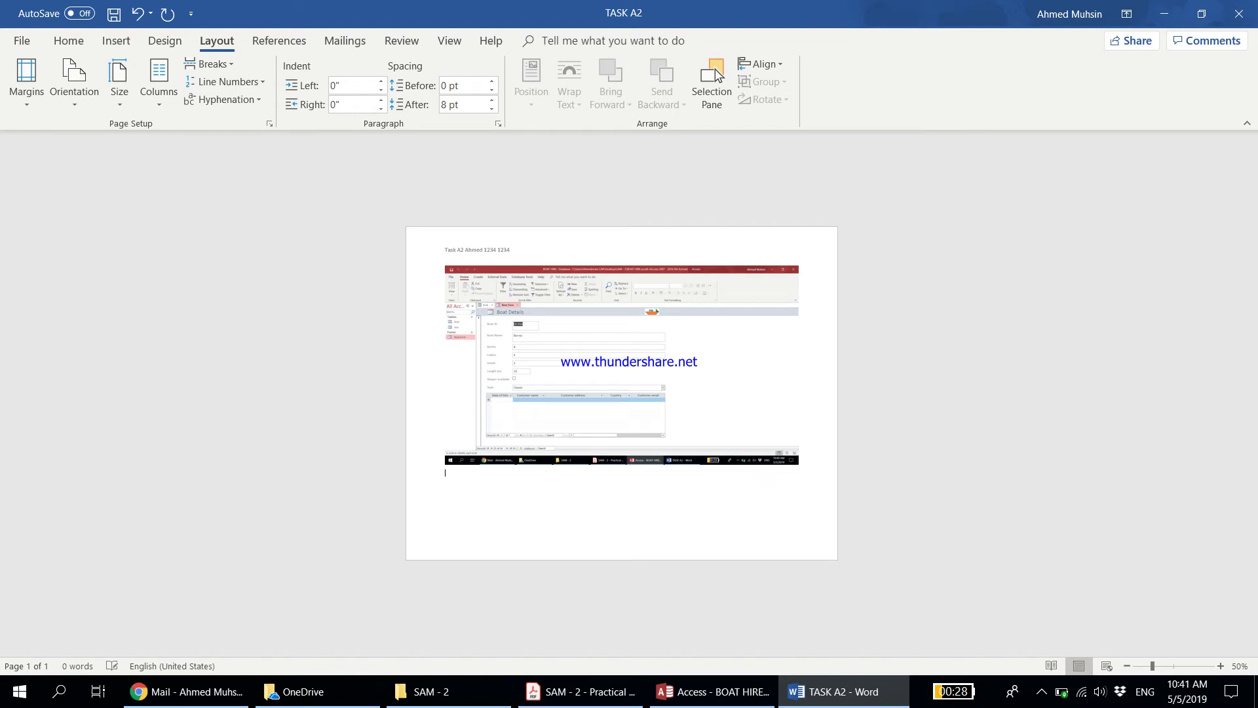
key(ctrl+v)
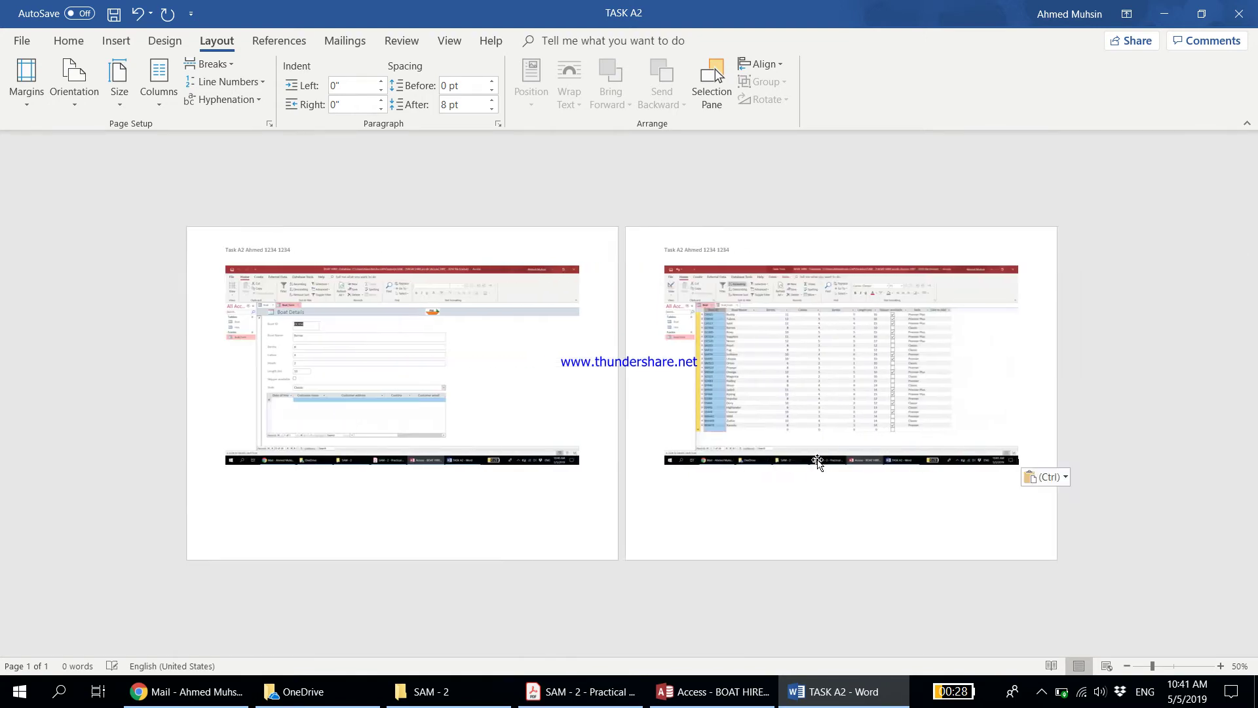
Step: Switch to the practical paper and check the Task A2c requirements for displaying the sorted table screenshot
click(580, 692)
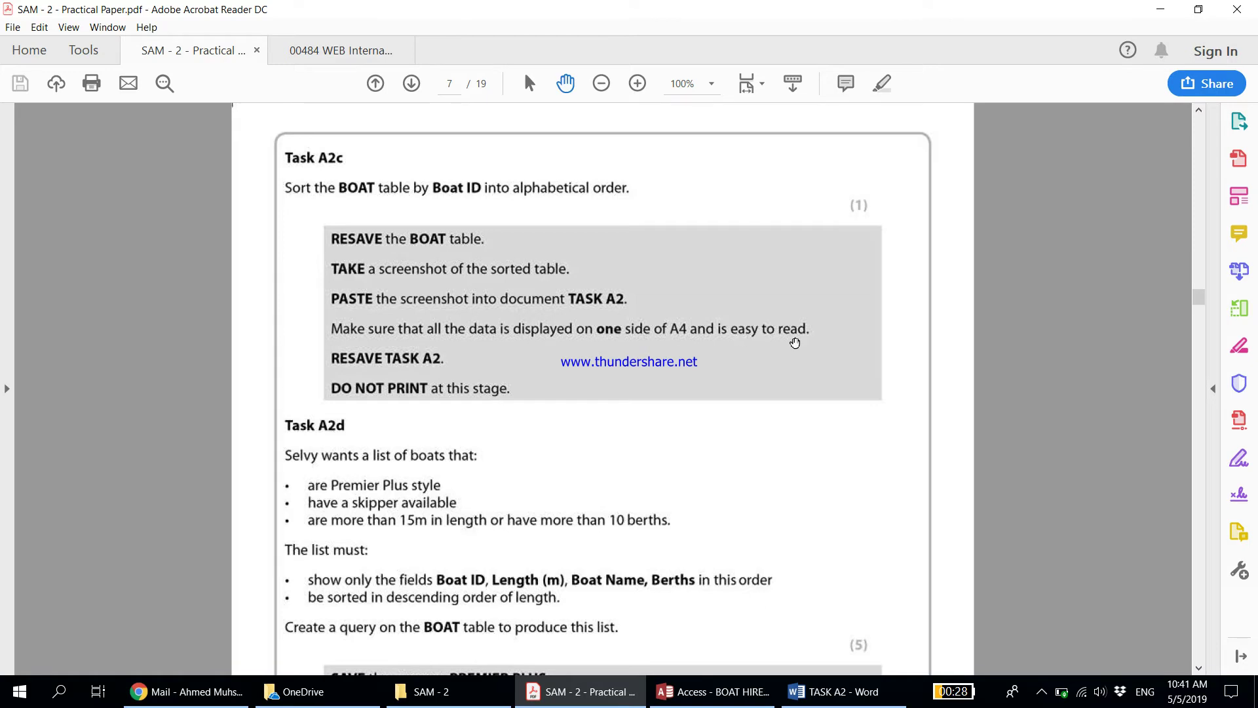
scroll(799, 352, up, 10)
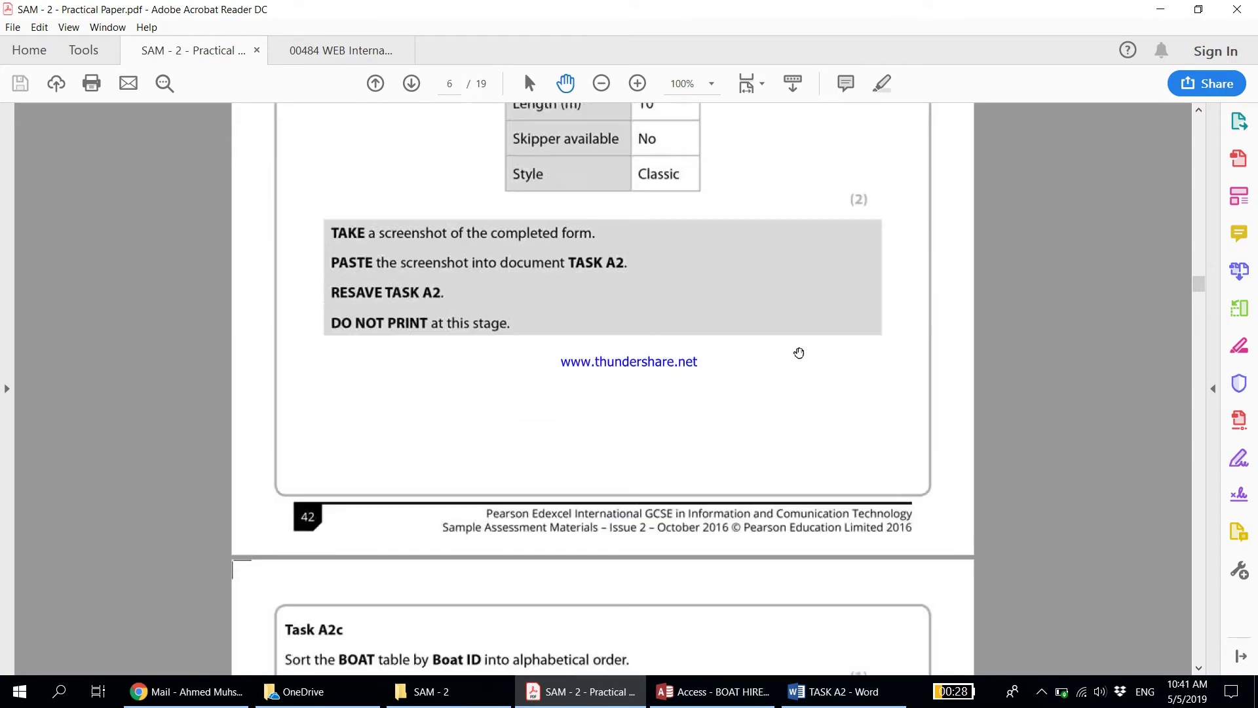
scroll(799, 352, down, 10)
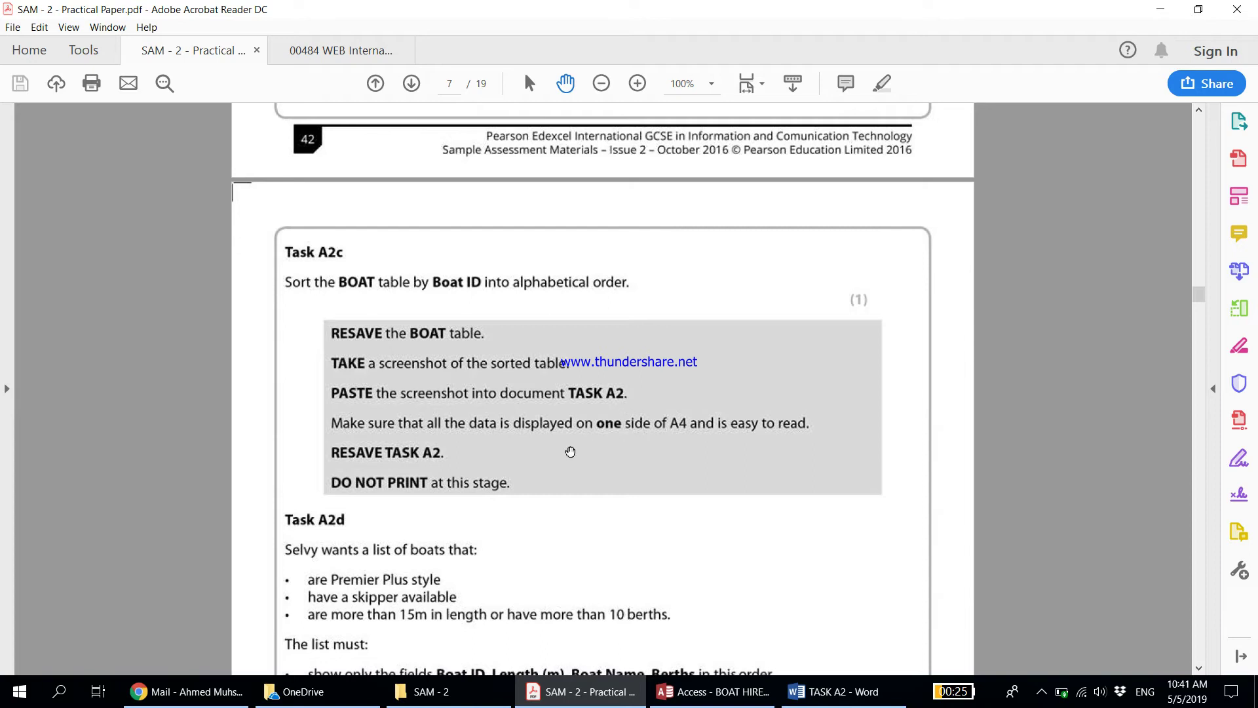
scroll(586, 459, down, 2)
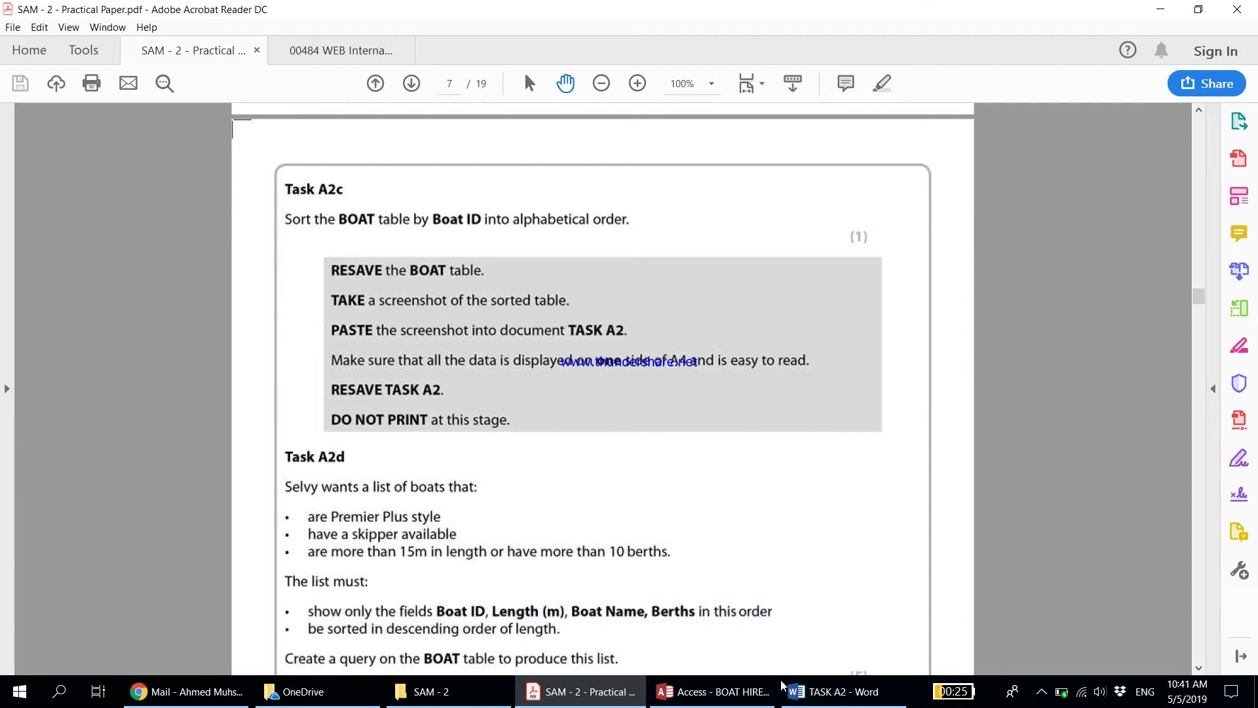
Step: Shrink the form and table screenshots in the TASK A2 Word document so both fit together on one page
click(835, 692)
click(561, 465)
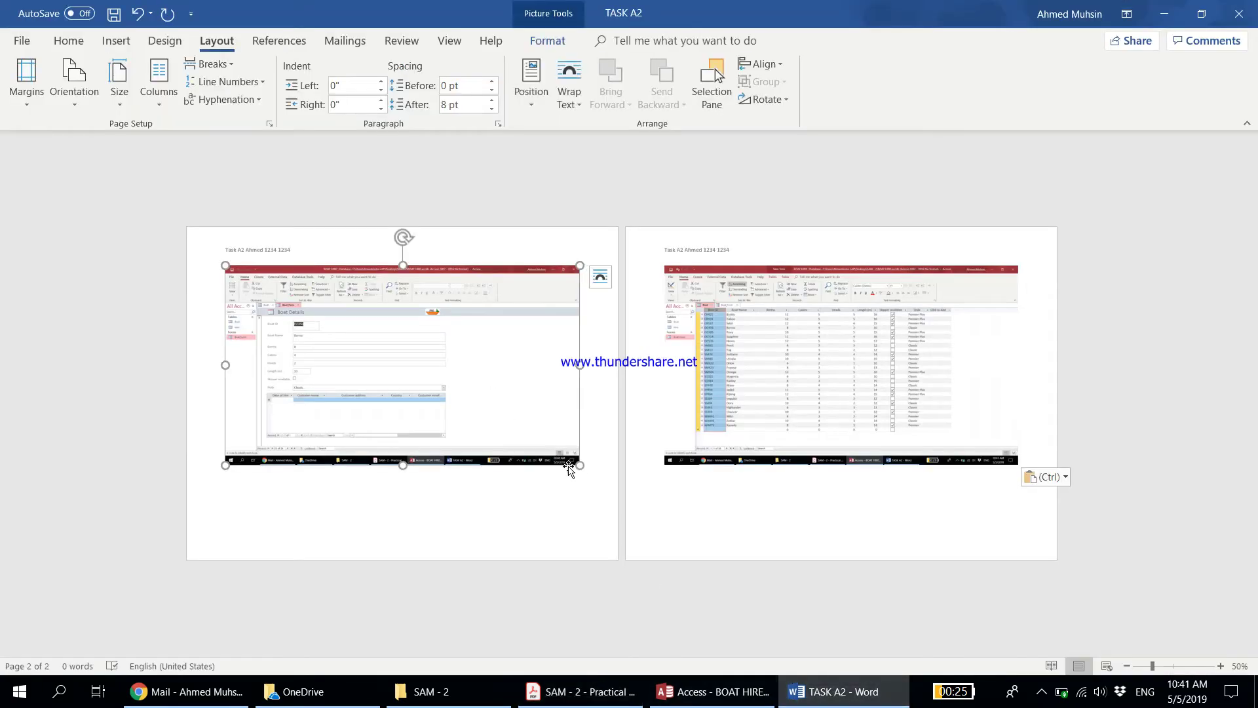
drag(579, 465, 439, 353)
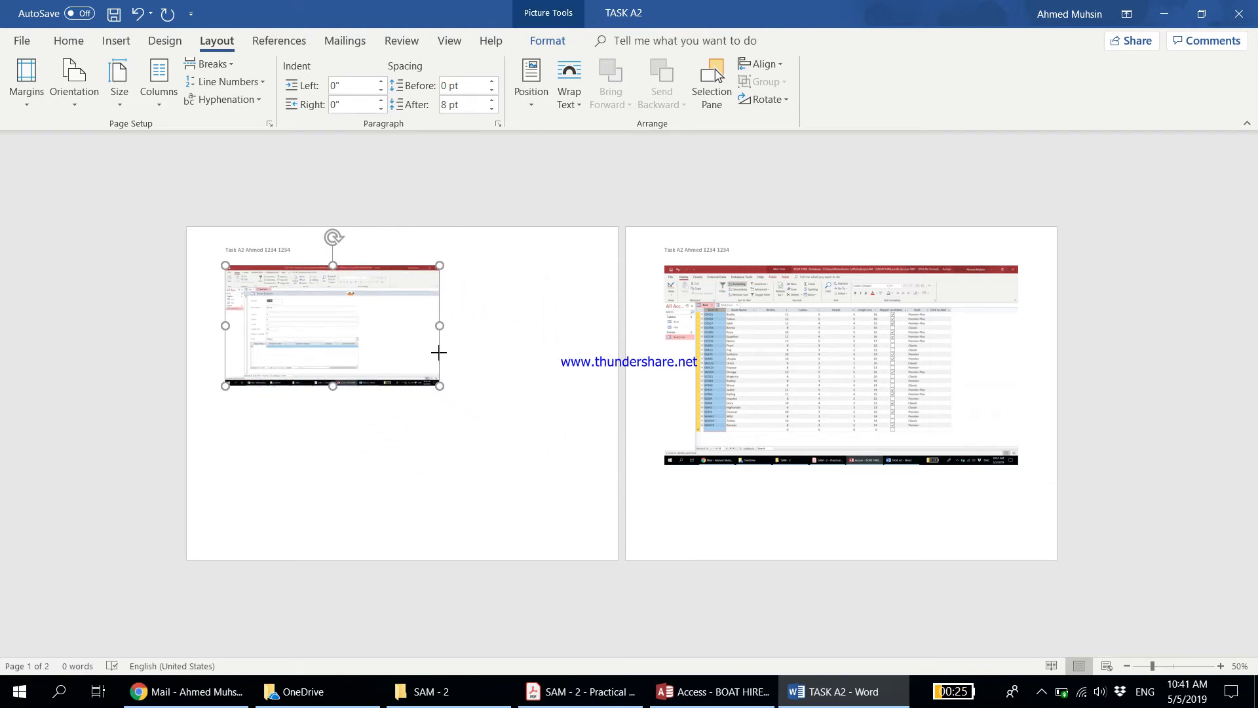
click(844, 446)
drag(1020, 466, 860, 369)
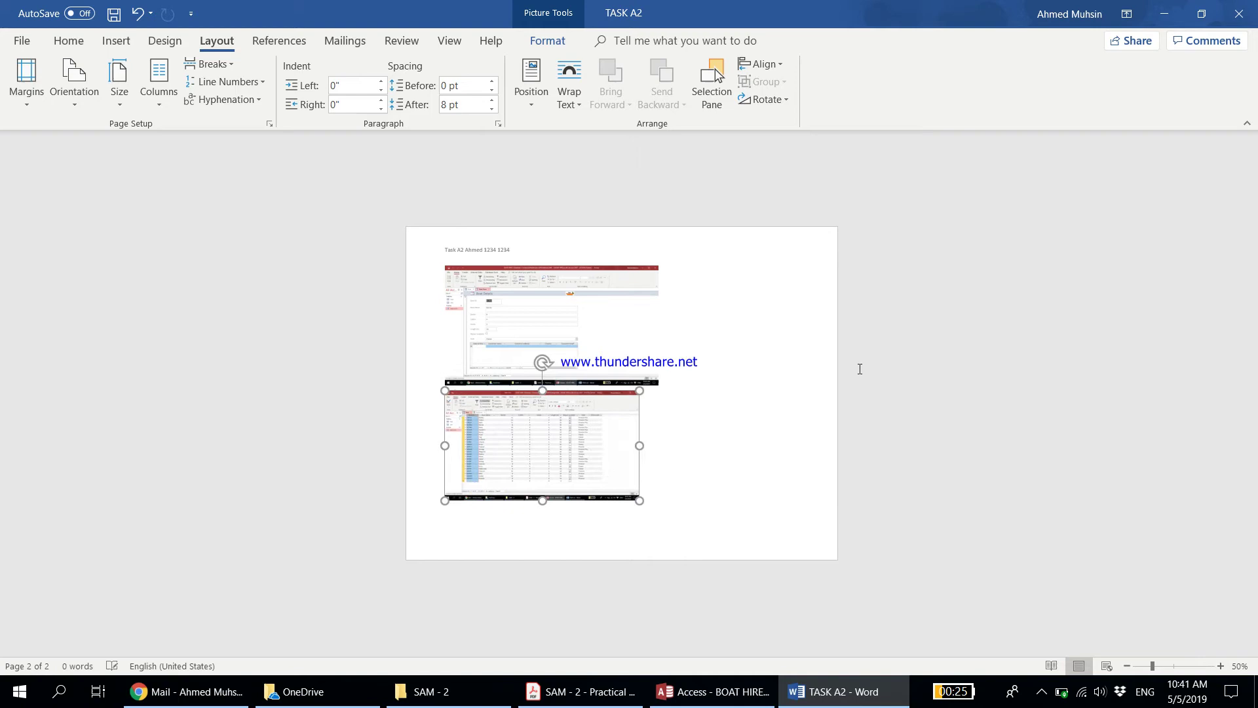
click(641, 502)
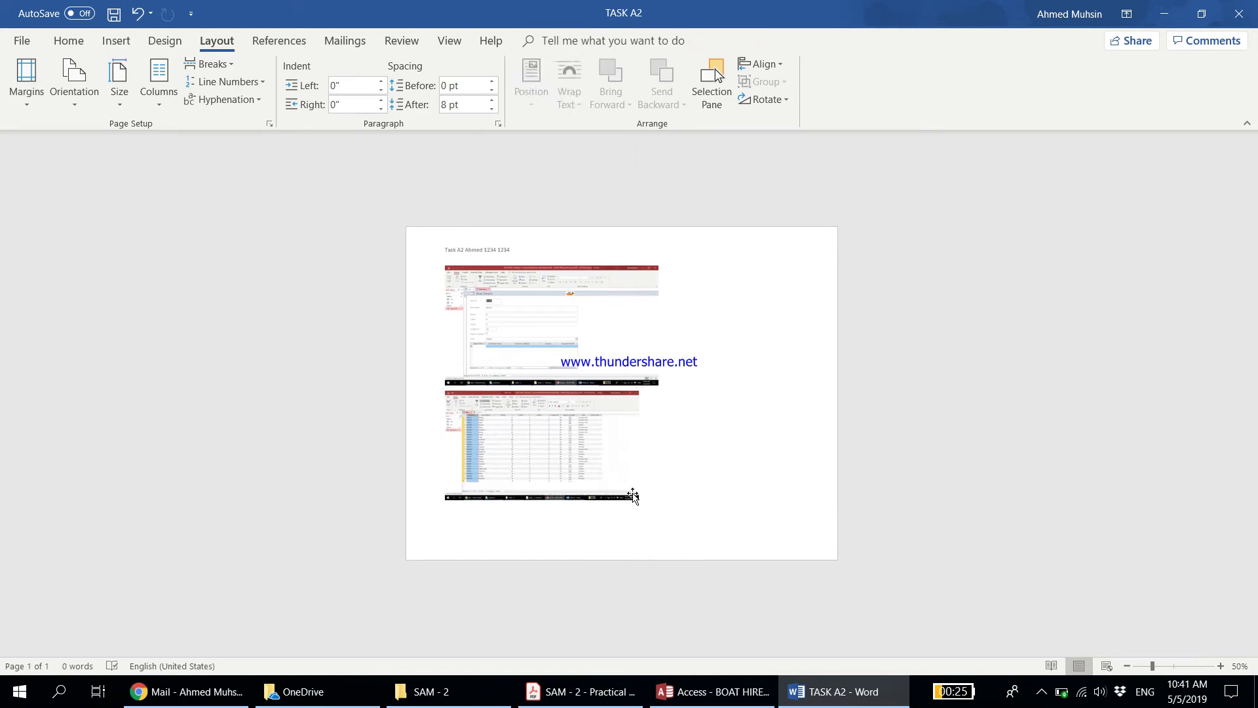
drag(646, 504, 654, 515)
click(983, 632)
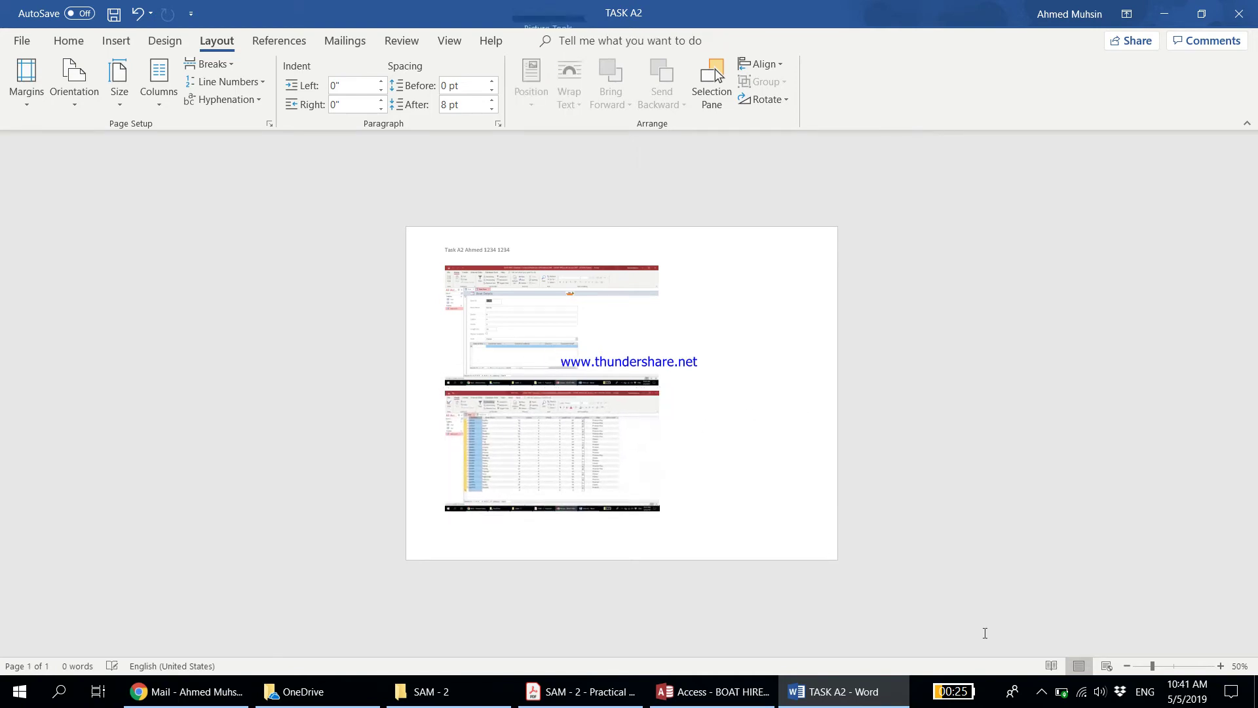
Step: Try to enlarge both the form screenshot and the sorted table screenshot
click(1220, 666)
click(1221, 666)
click(1221, 666)
click(1221, 666)
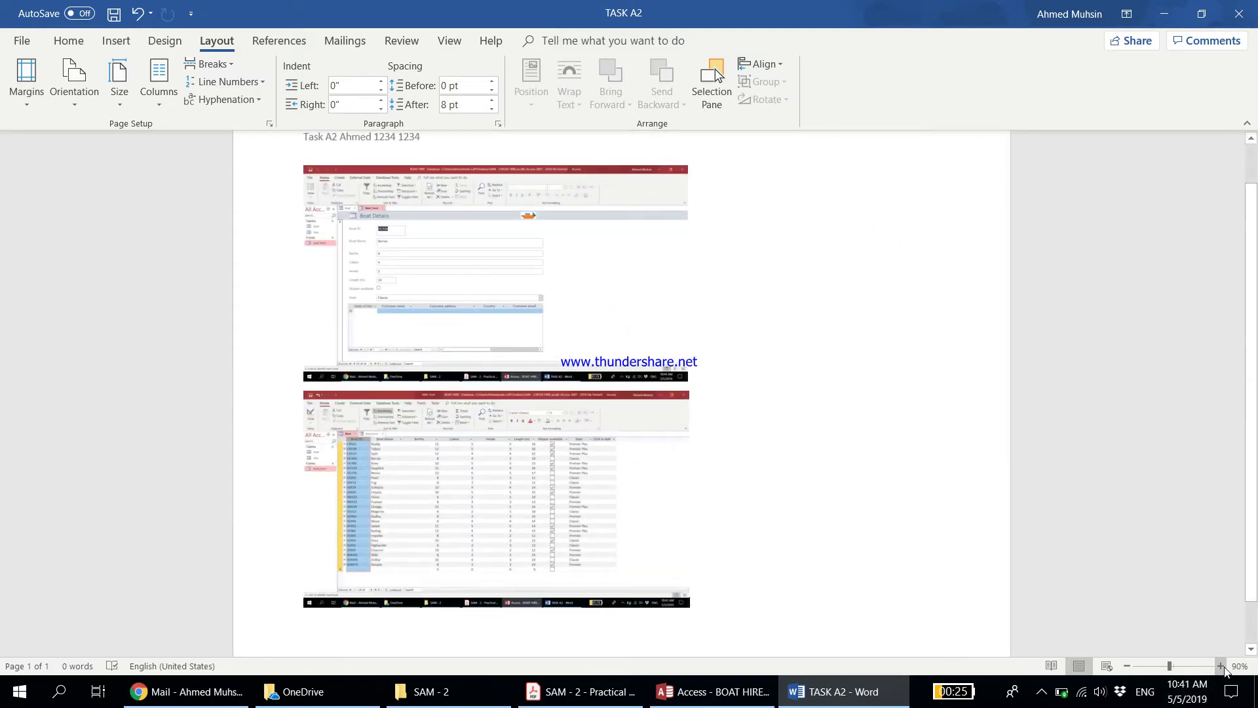
click(678, 332)
drag(688, 381, 718, 398)
click(662, 501)
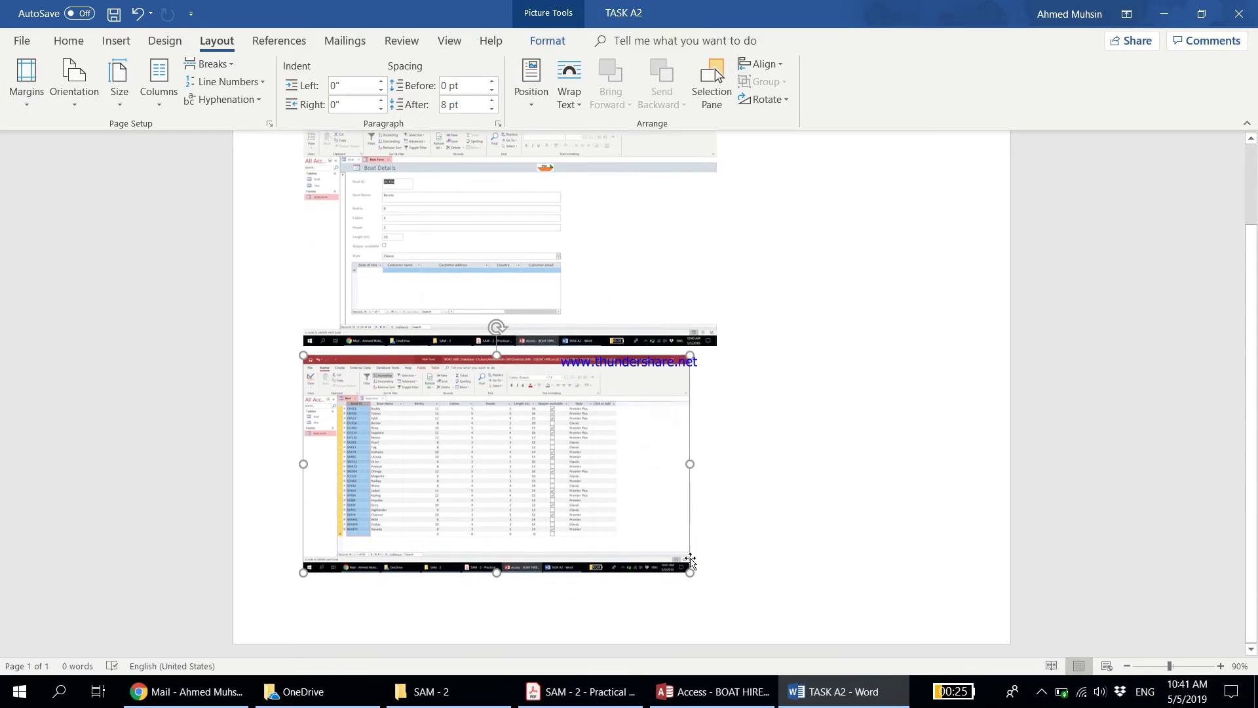
drag(689, 571, 714, 589)
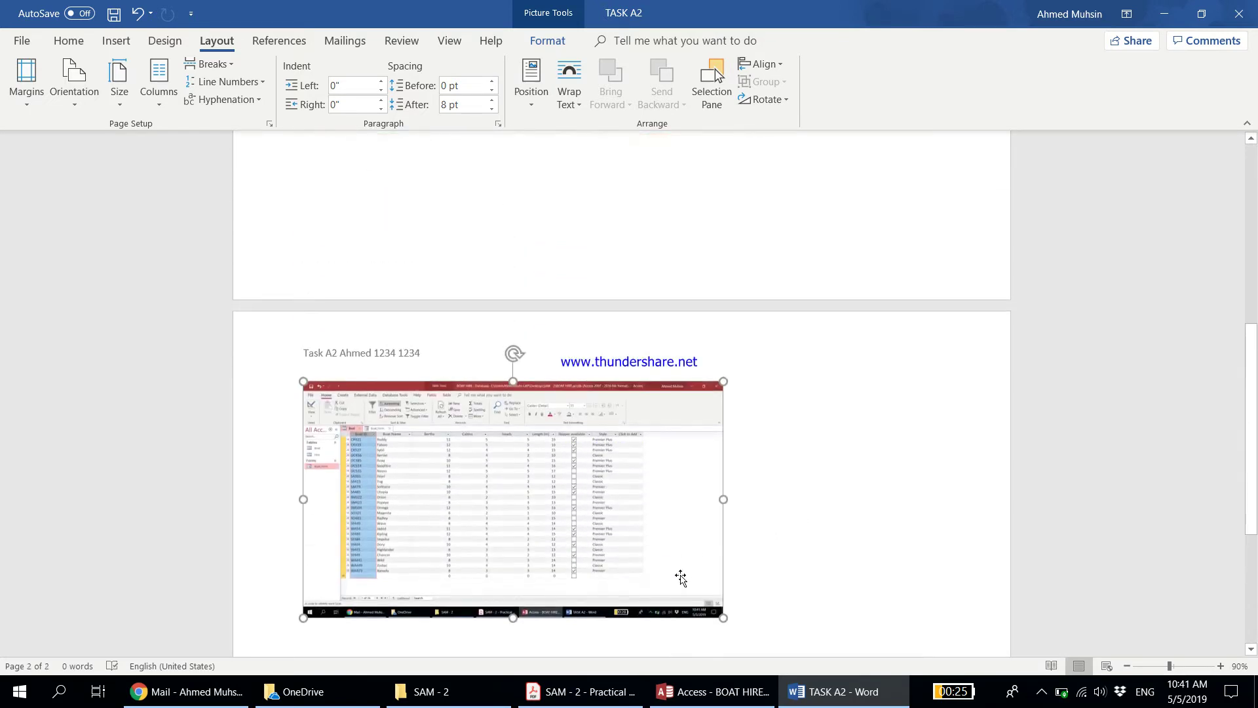
drag(727, 620, 688, 598)
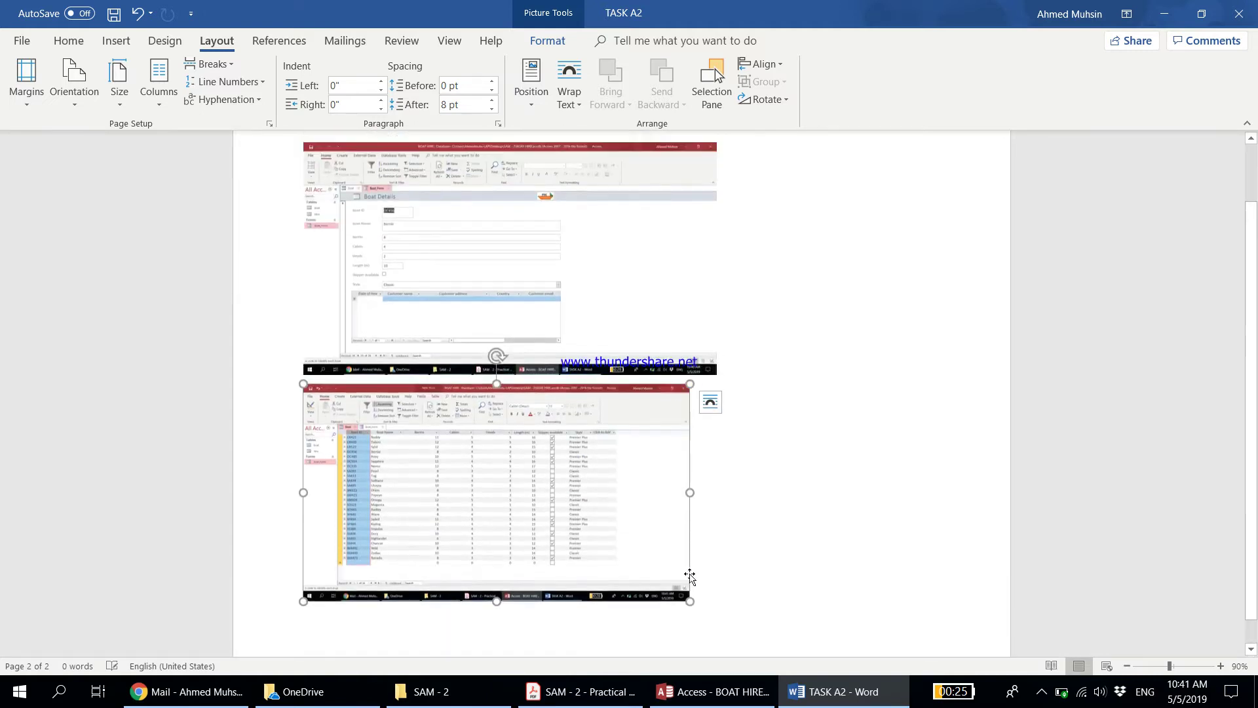
Step: Resize the form and table screenshots to nearly equal widths that still fit together on one page
click(683, 354)
drag(716, 382, 701, 373)
click(688, 583)
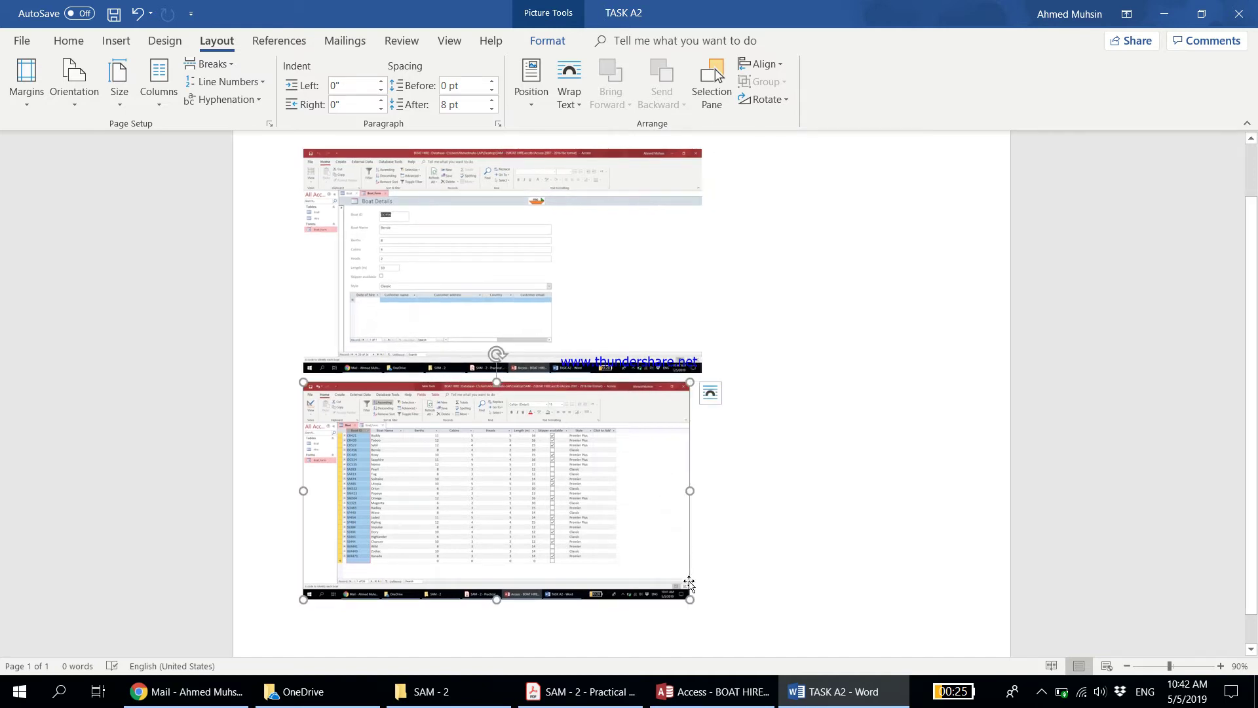
drag(691, 600, 699, 609)
click(747, 537)
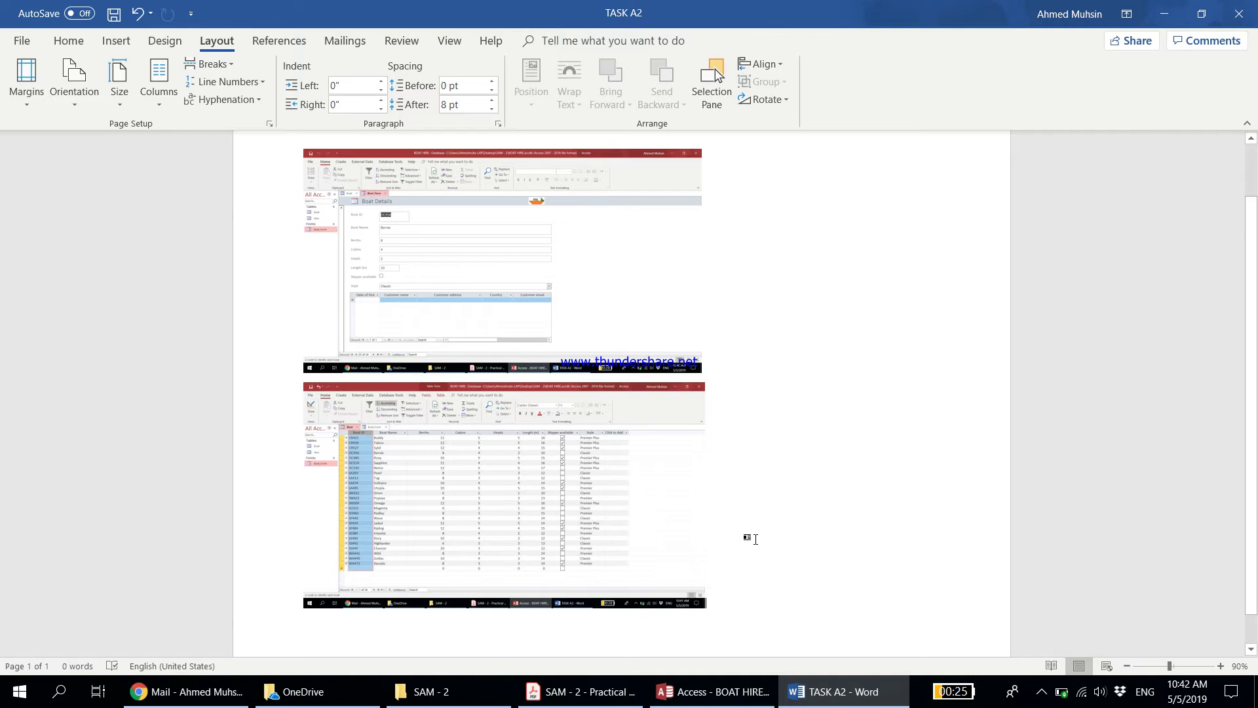
scroll(755, 538, up, 2)
scroll(718, 528, down, 3)
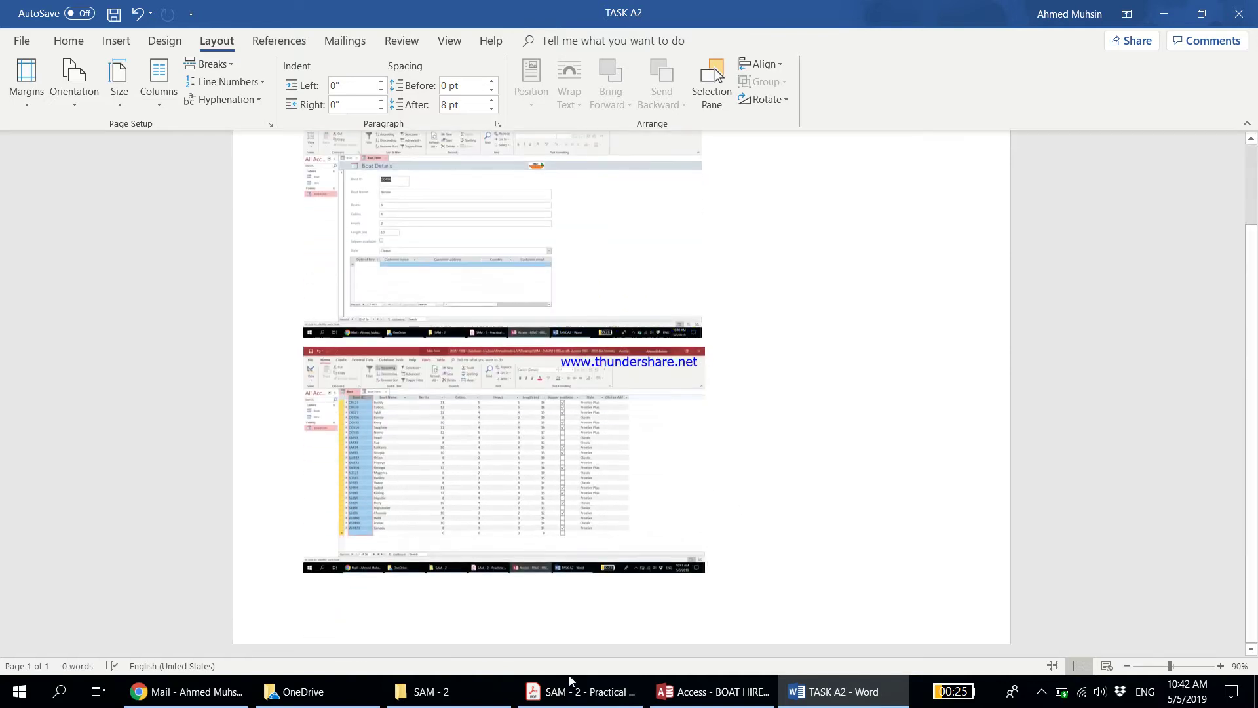
Step: Read the Task A2d query requirements in the practical paper
click(614, 698)
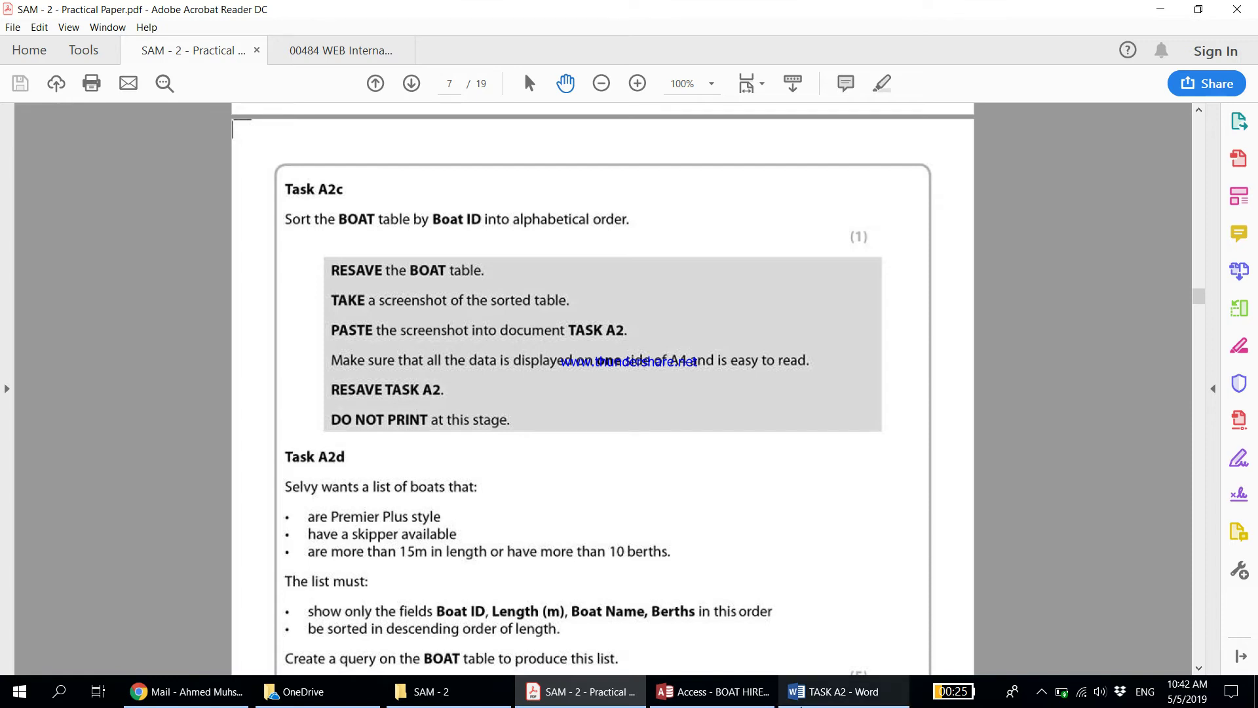
click(807, 693)
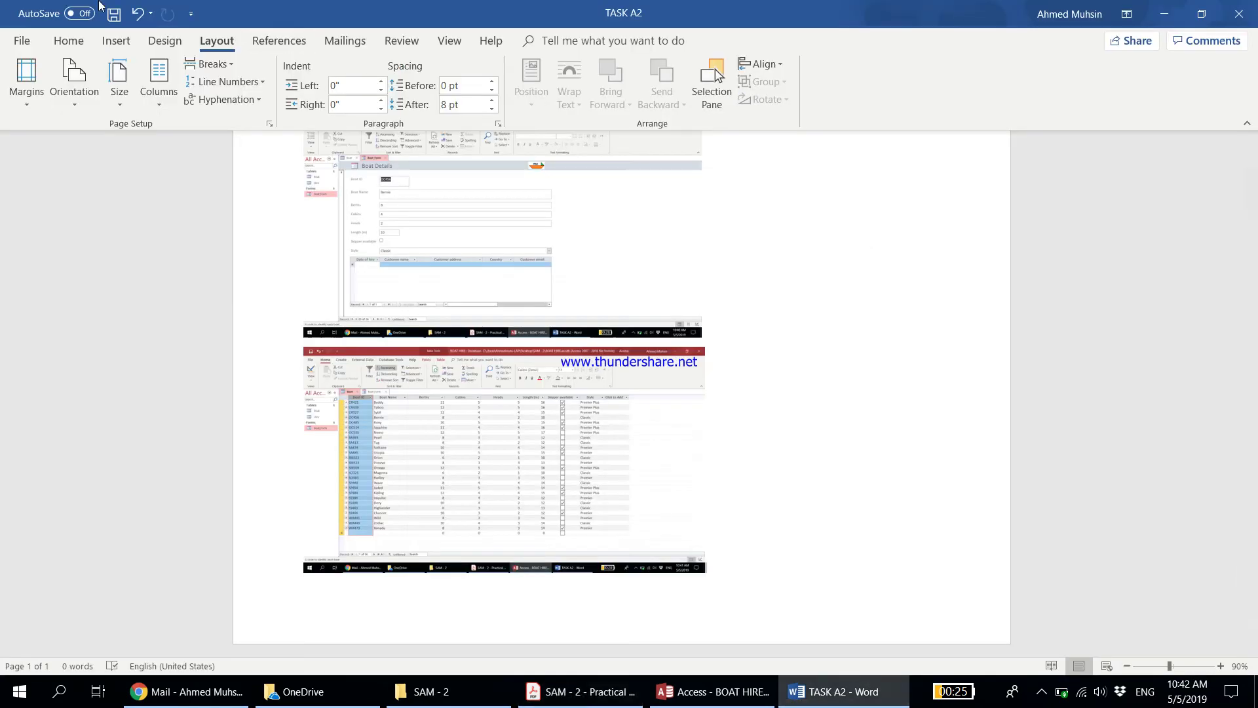
key(alt+Tab)
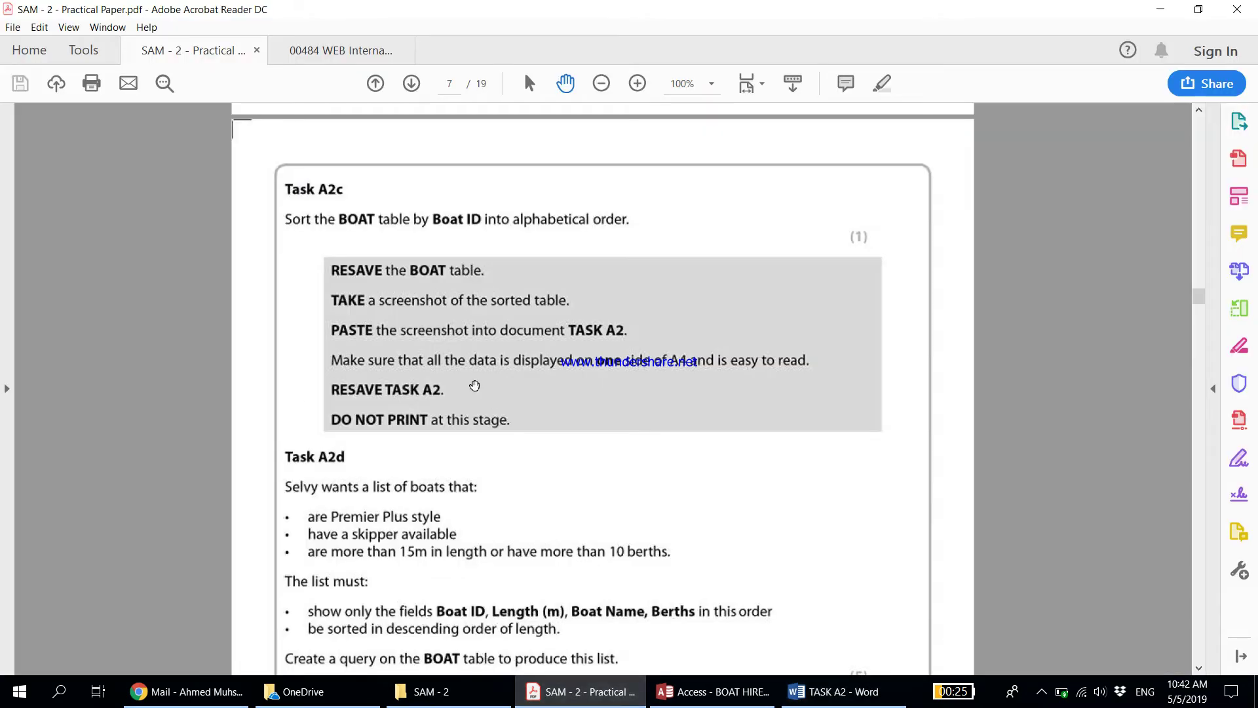
scroll(475, 383, down, 4)
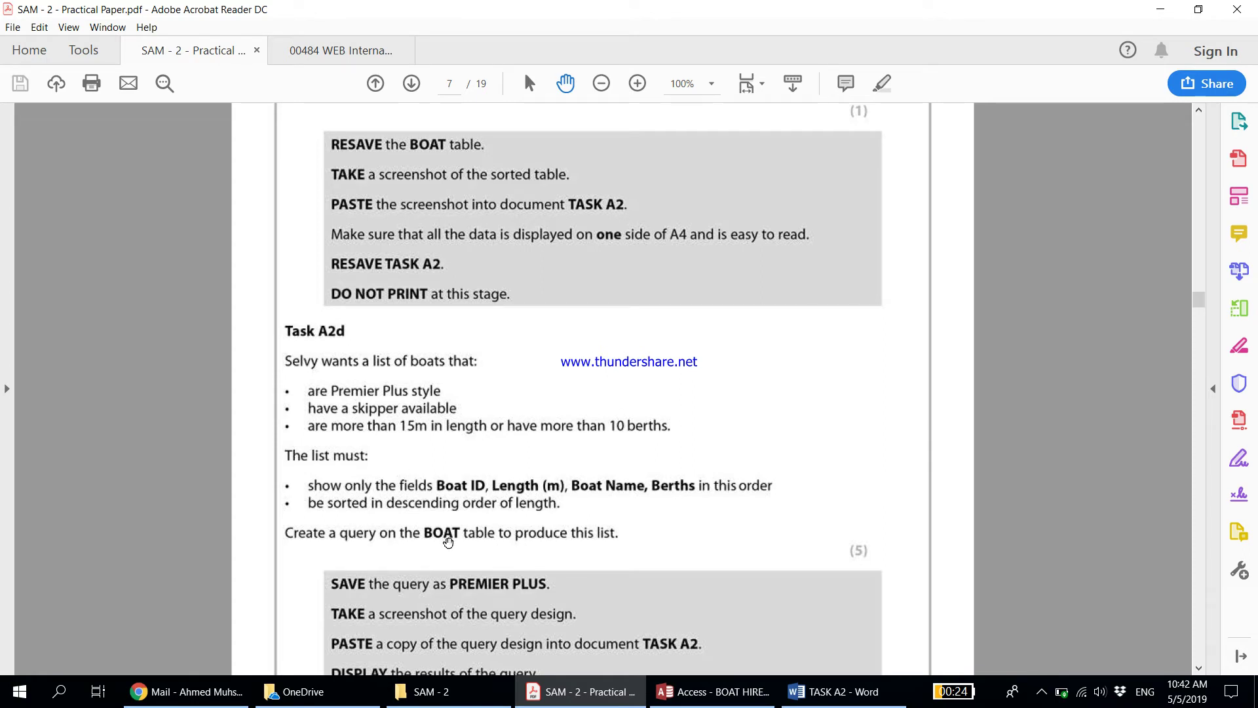
Step: Create a new query in Design view in the BOAT HIRE Access database, add the Boat table and enlarge its field list
click(745, 697)
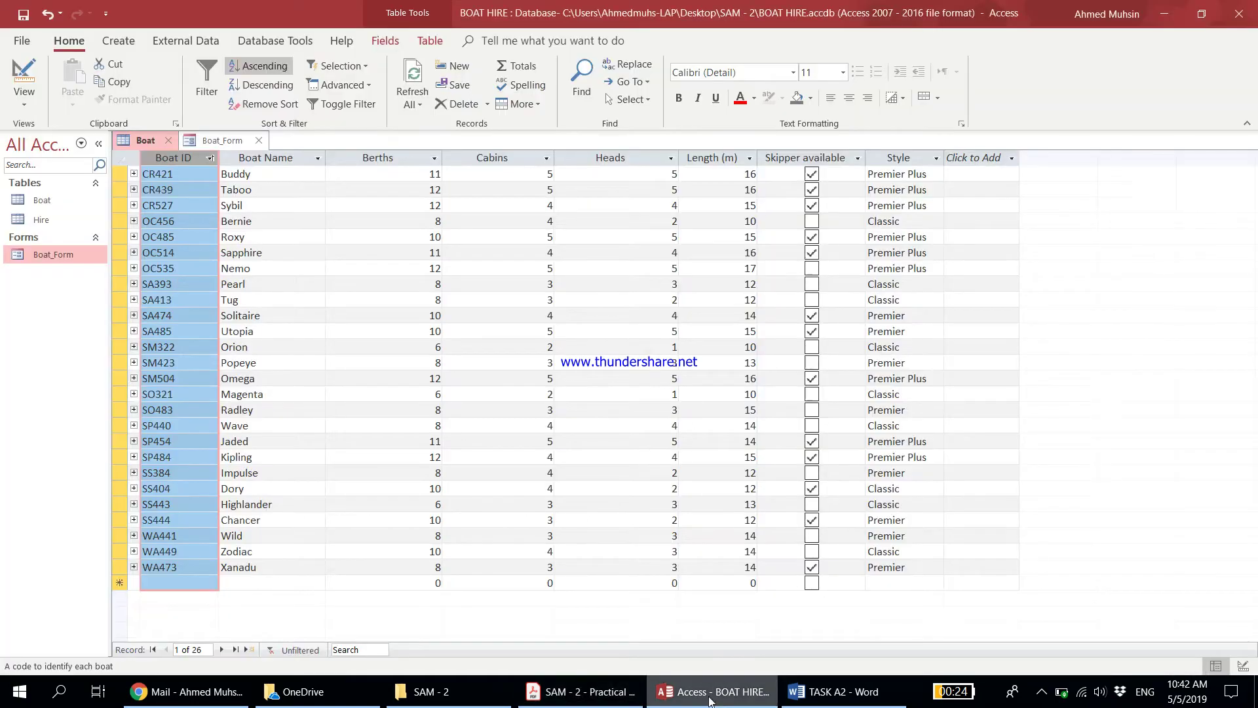
click(38, 204)
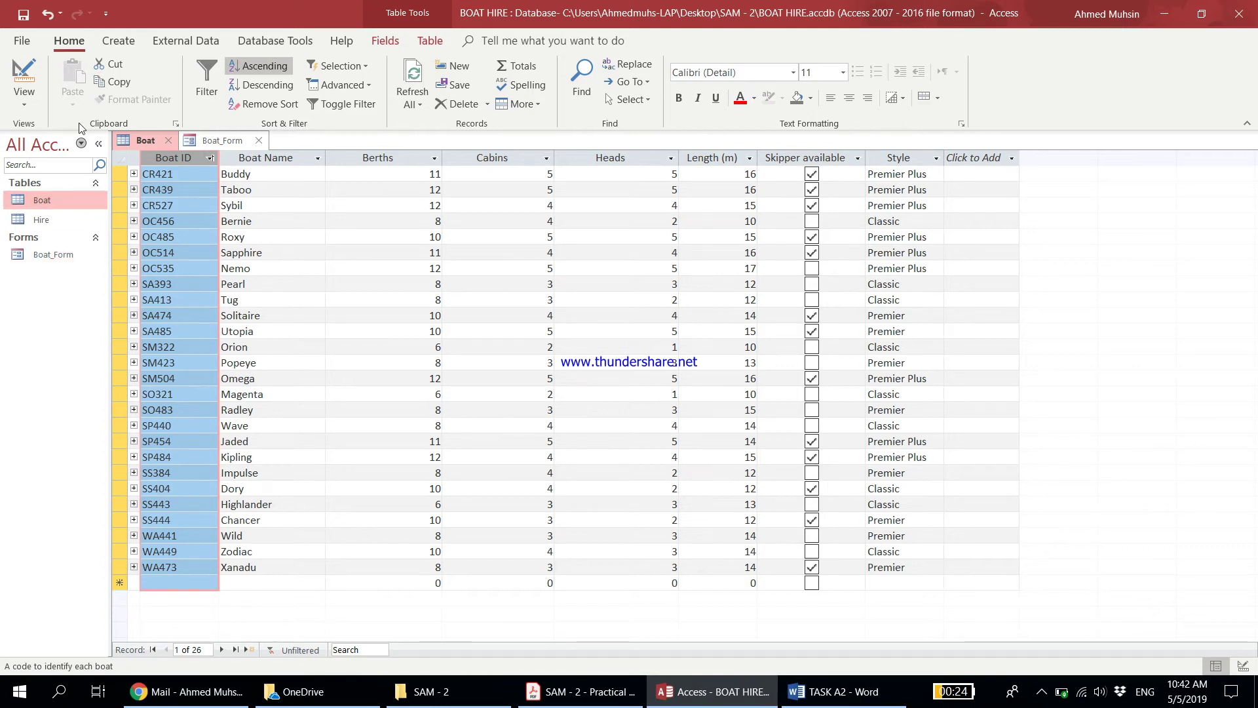
click(115, 42)
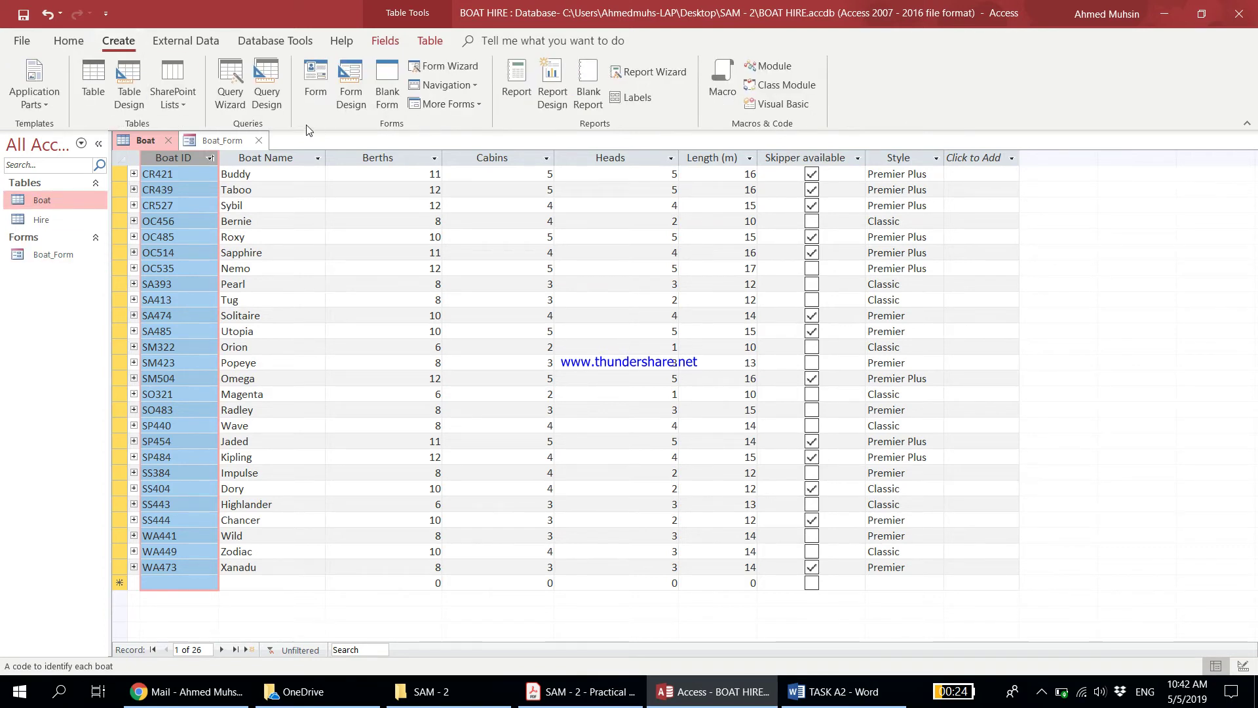
click(277, 95)
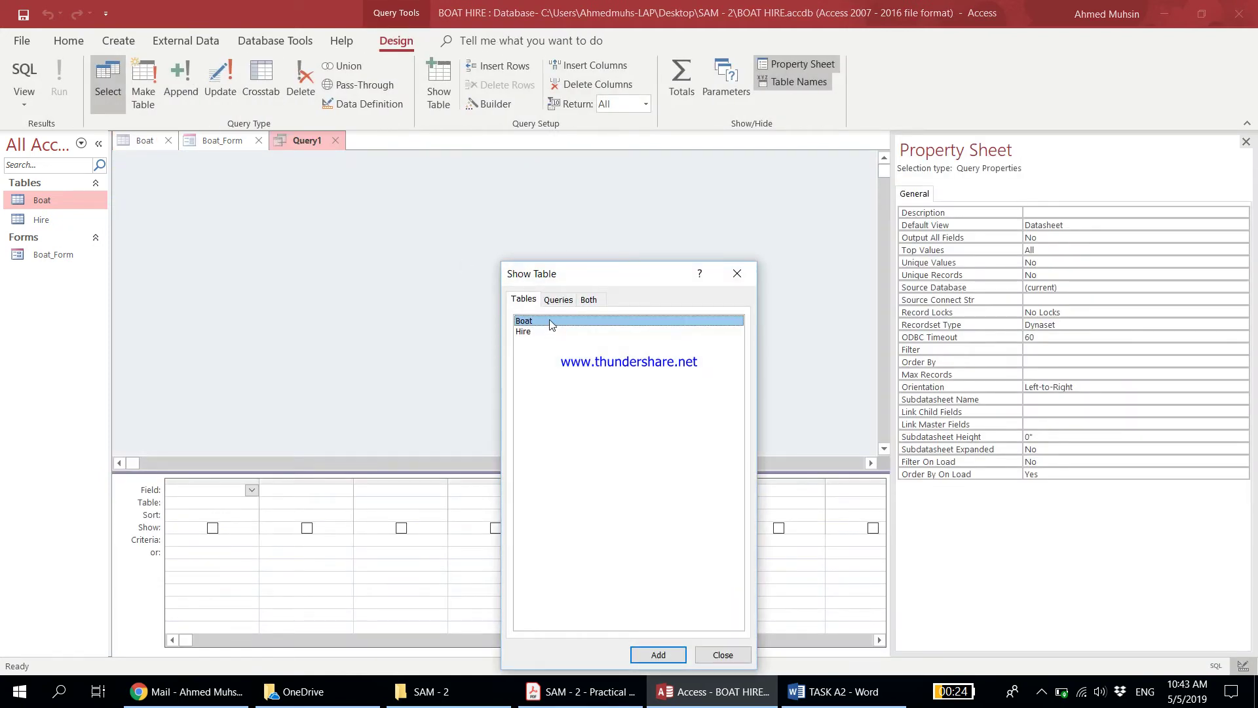
click(658, 654)
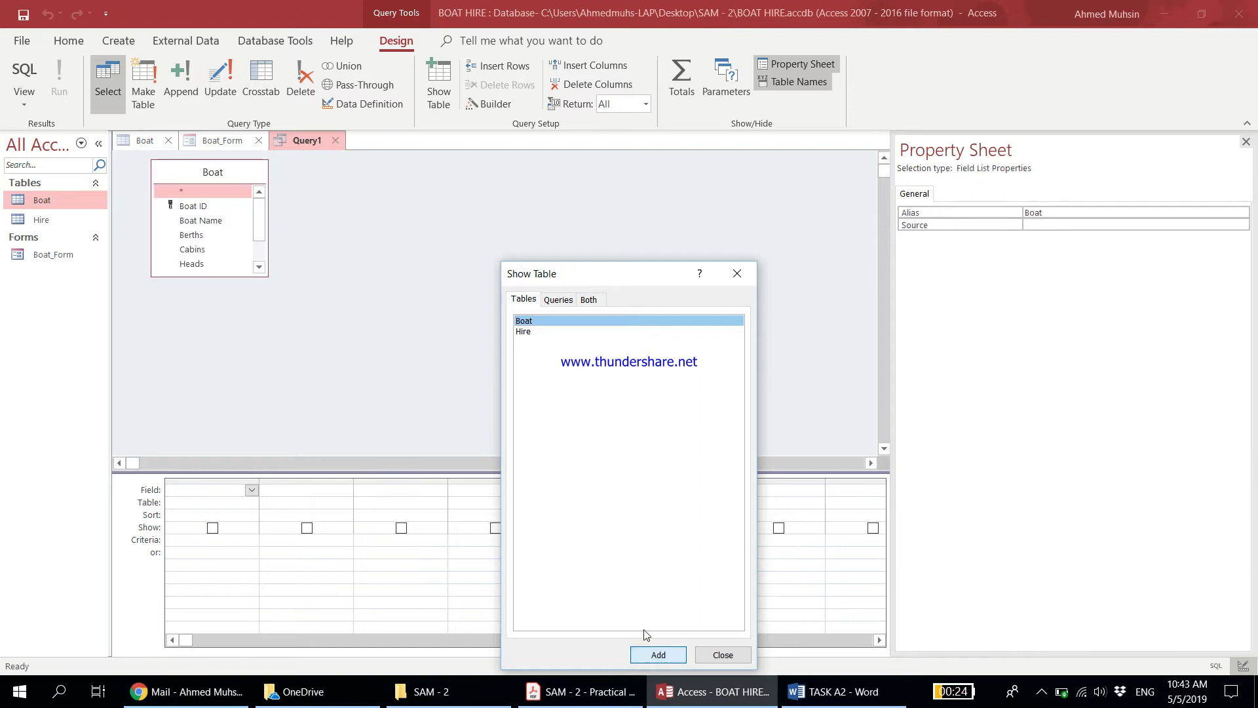
click(737, 274)
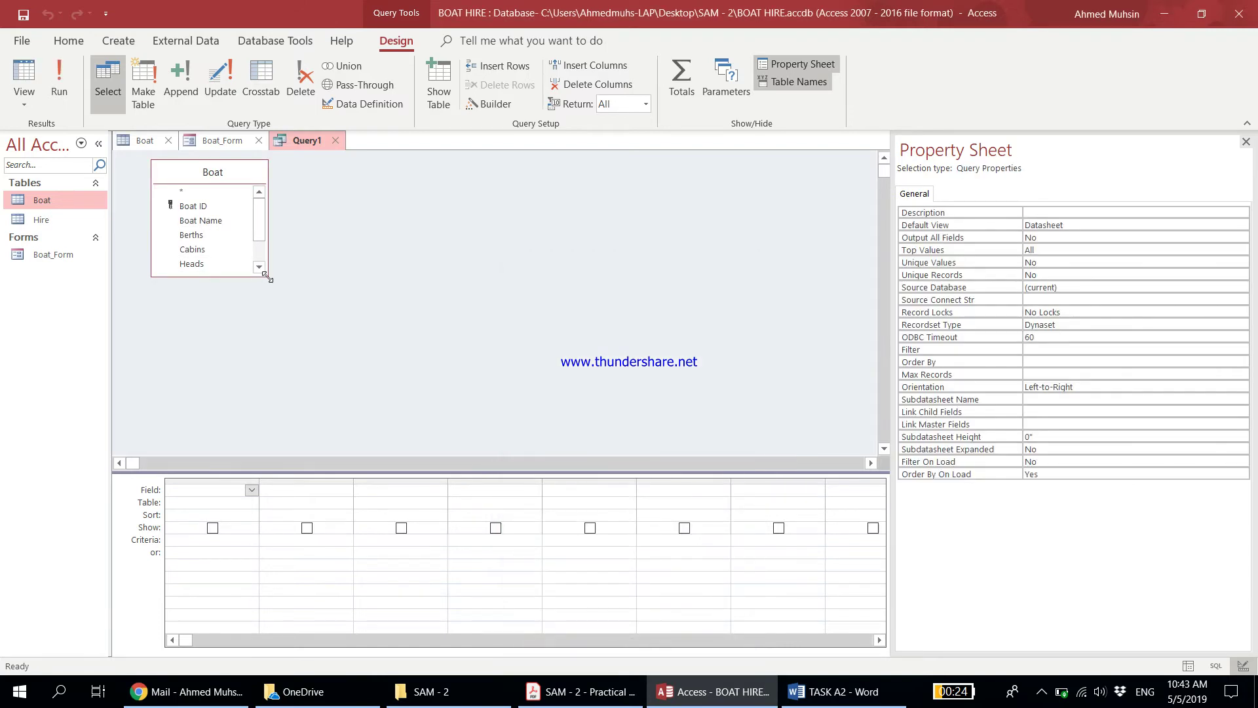
drag(268, 276, 346, 370)
Step: Check the required field order in the practical paper and add Boat ID and Boat Name to the query
key(alt+Tab)
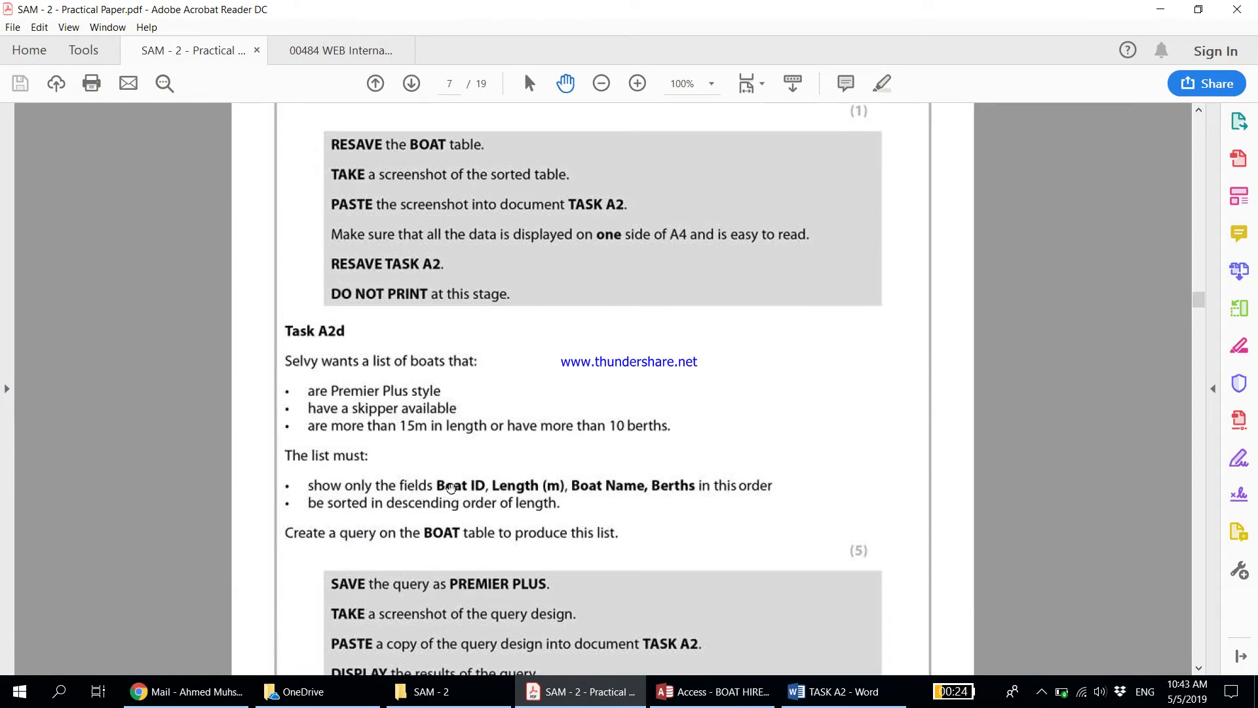
click(1160, 9)
double_click(207, 205)
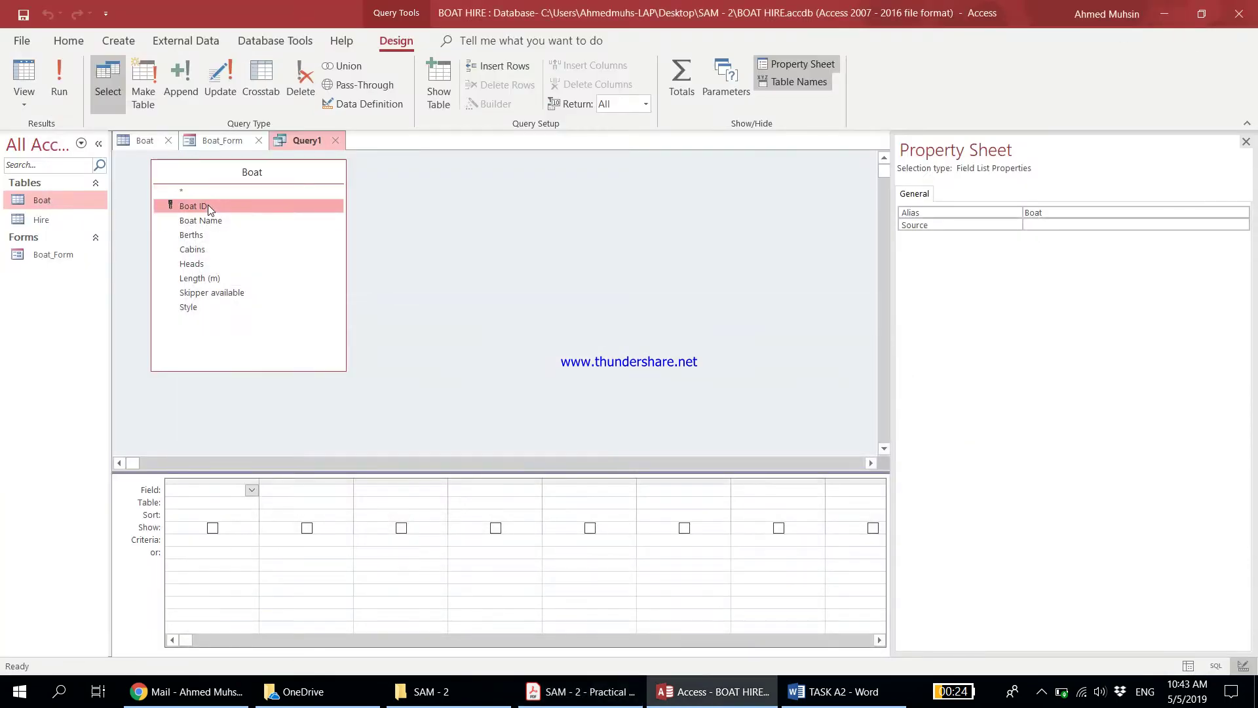
double_click(209, 221)
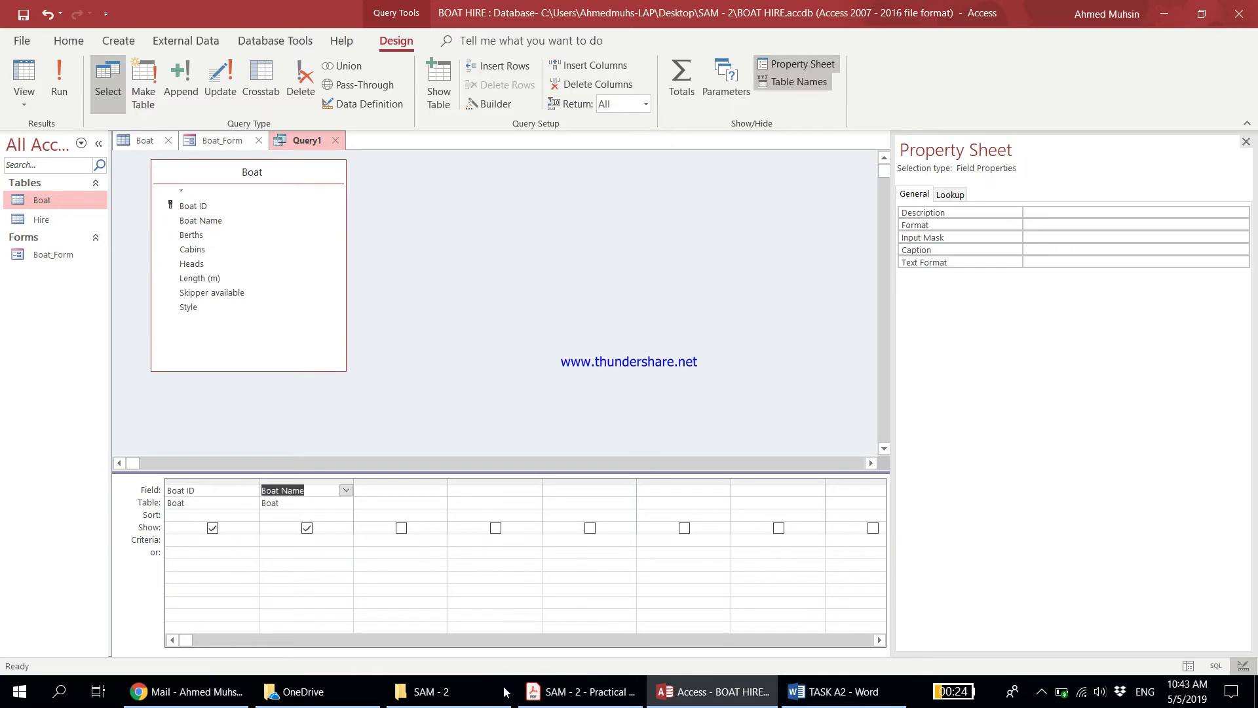
Step: Change the second query field to Length (m), and add Boat Name and Berths as the third and fourth fields
click(581, 692)
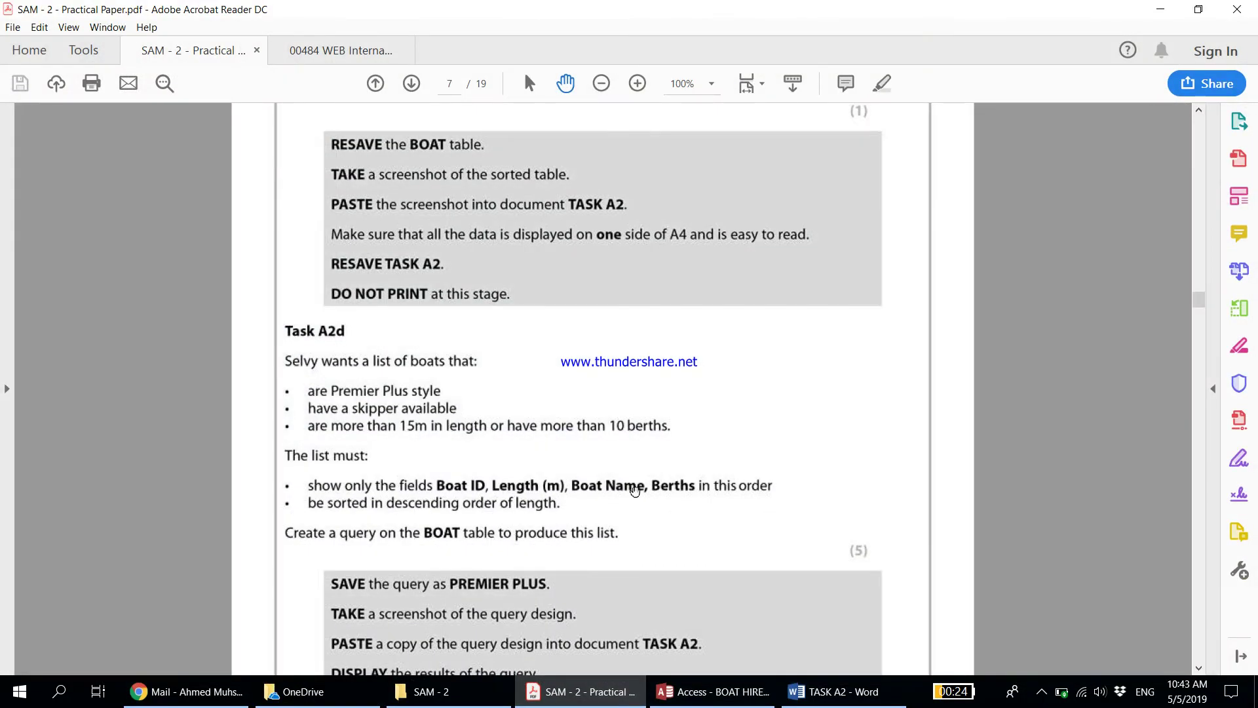
click(1147, 10)
click(345, 490)
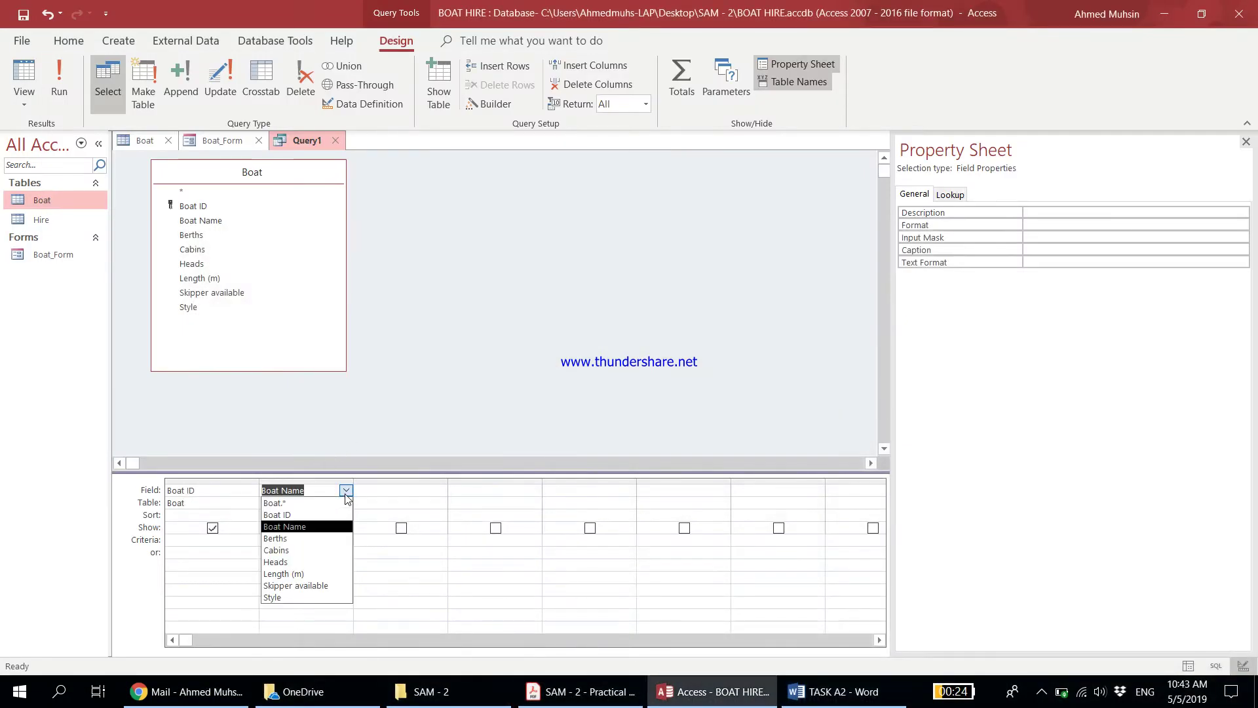
click(582, 692)
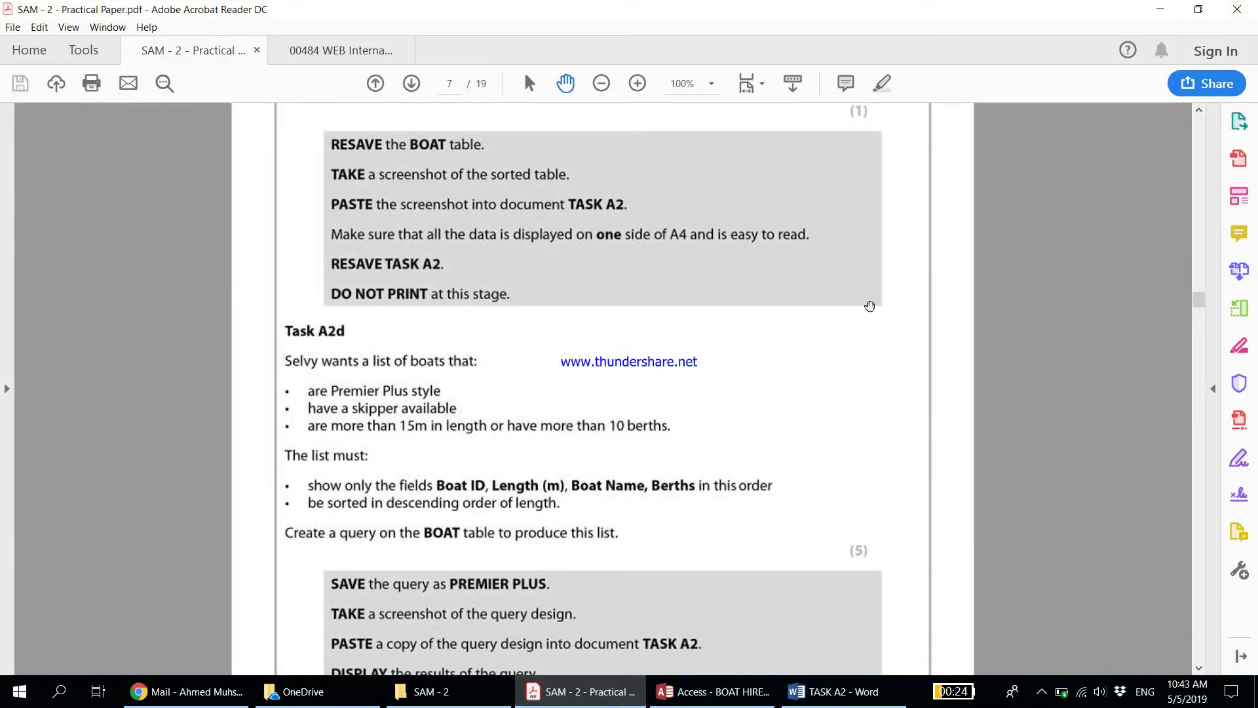
click(1160, 10)
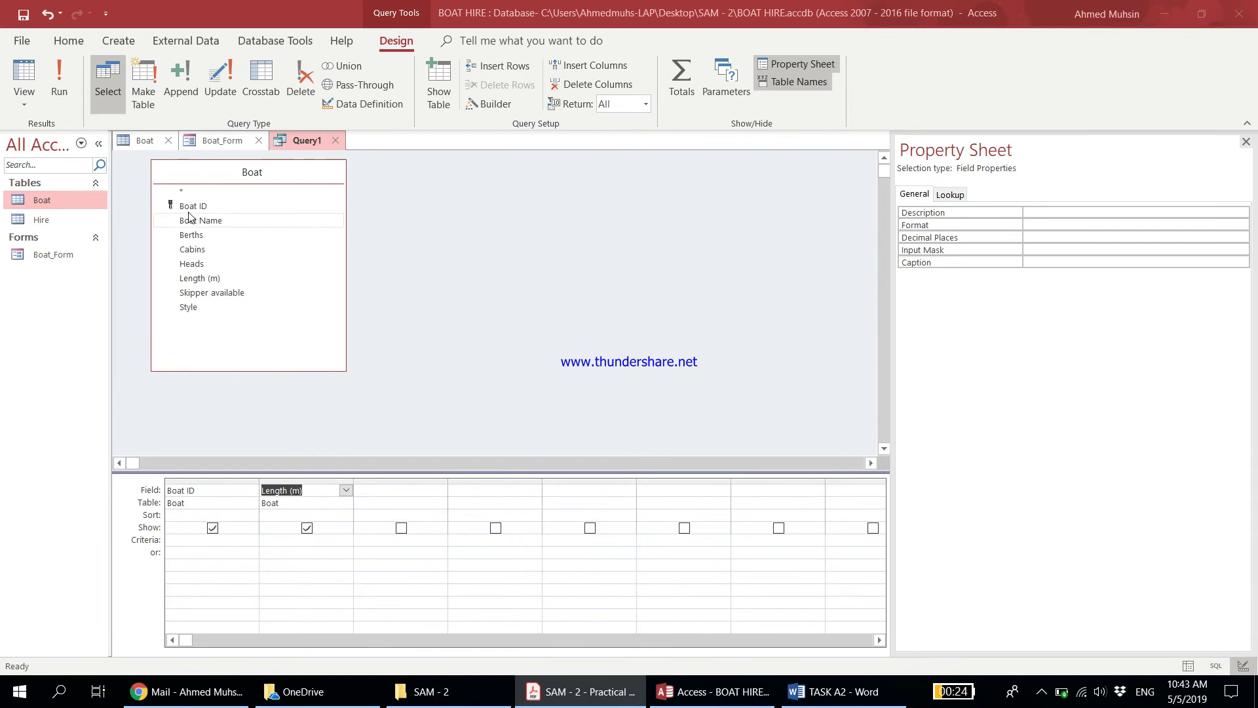
double_click(193, 222)
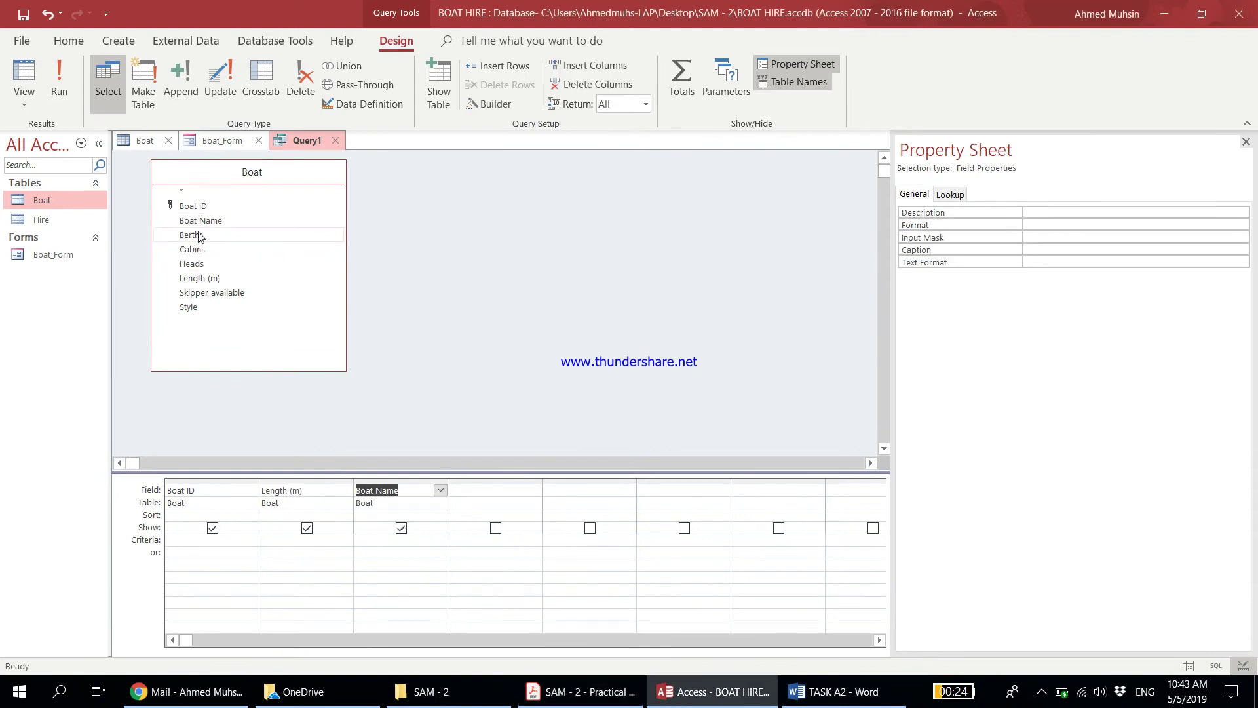
double_click(191, 234)
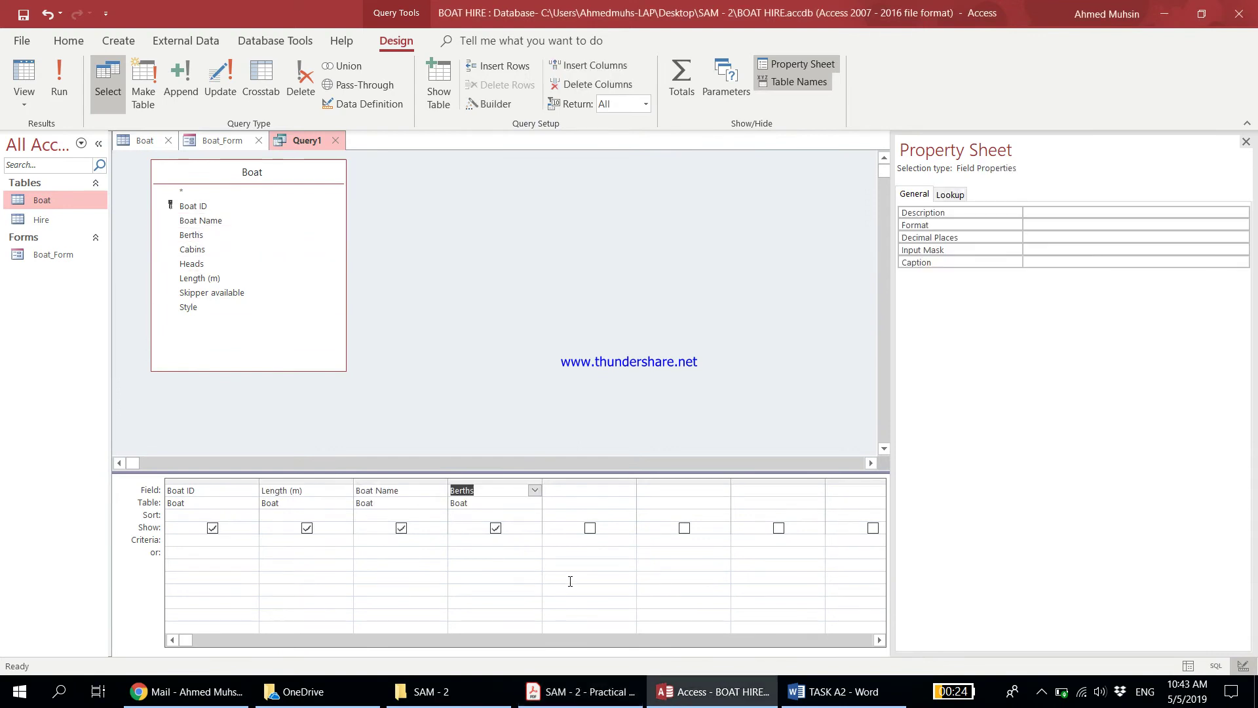
Step: Check the paper's style requirement and add Style to the Access query, excluded from the output, with the criterion Premier Plus
click(582, 691)
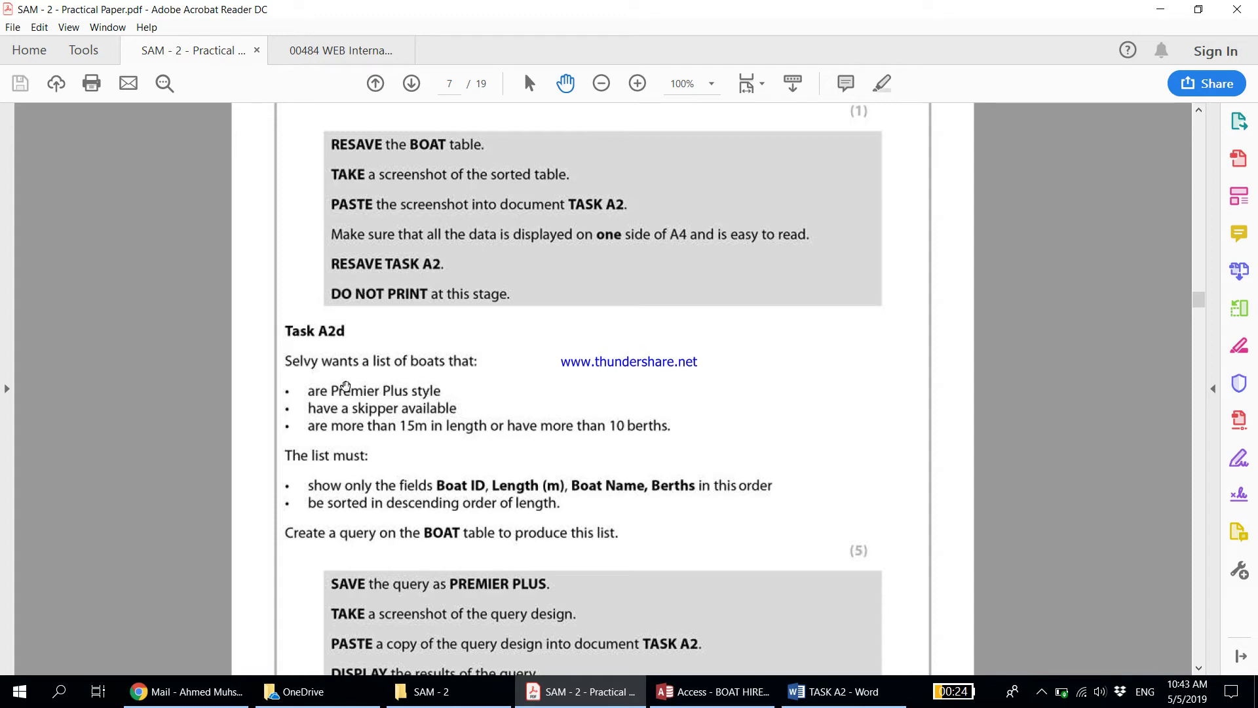
click(655, 689)
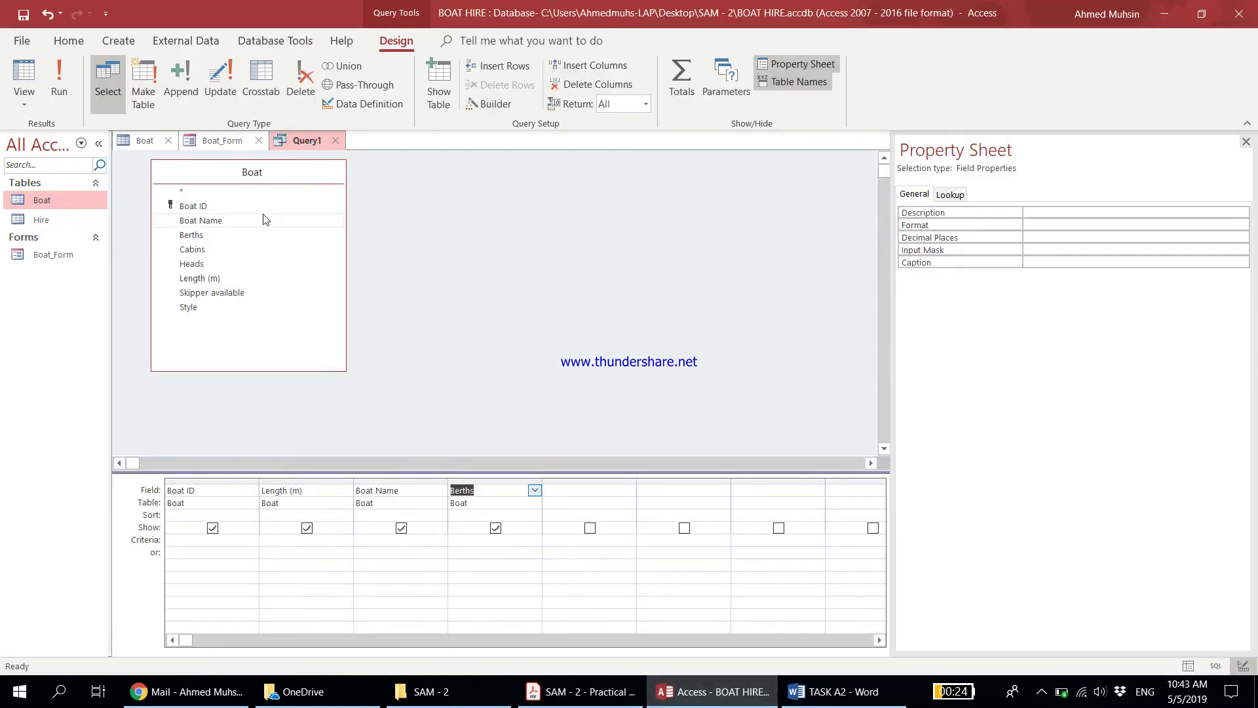
double_click(197, 309)
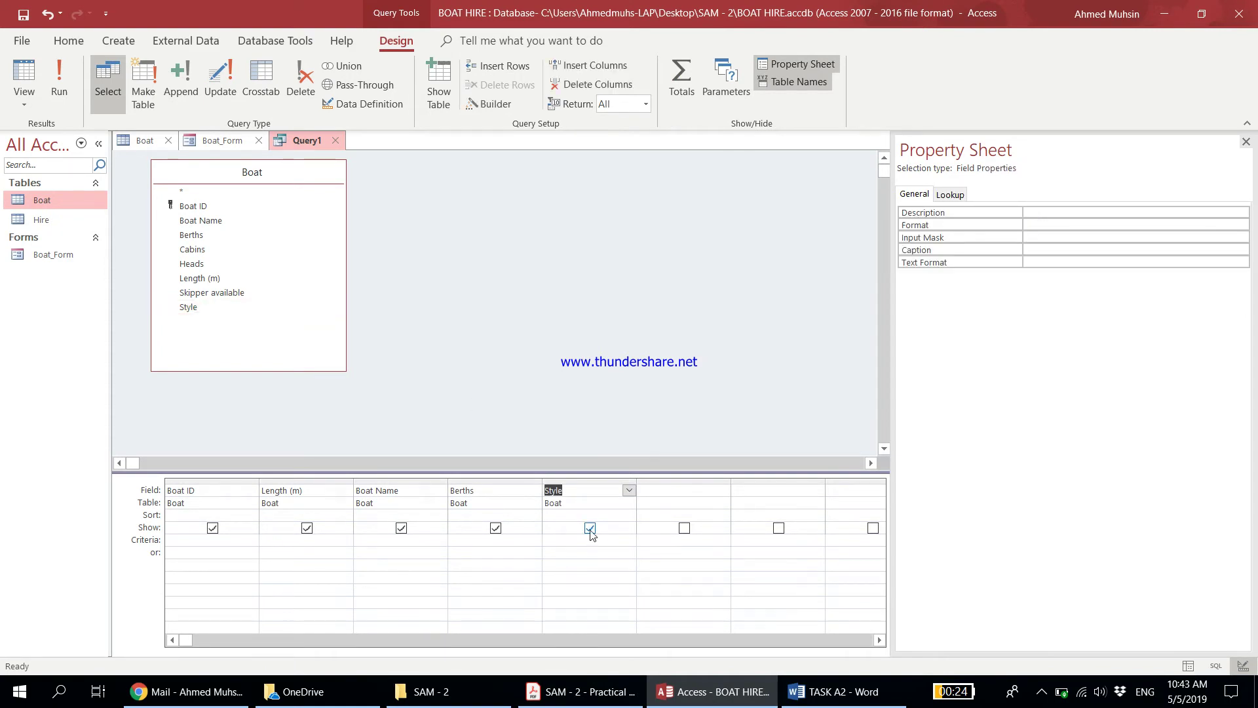
click(581, 692)
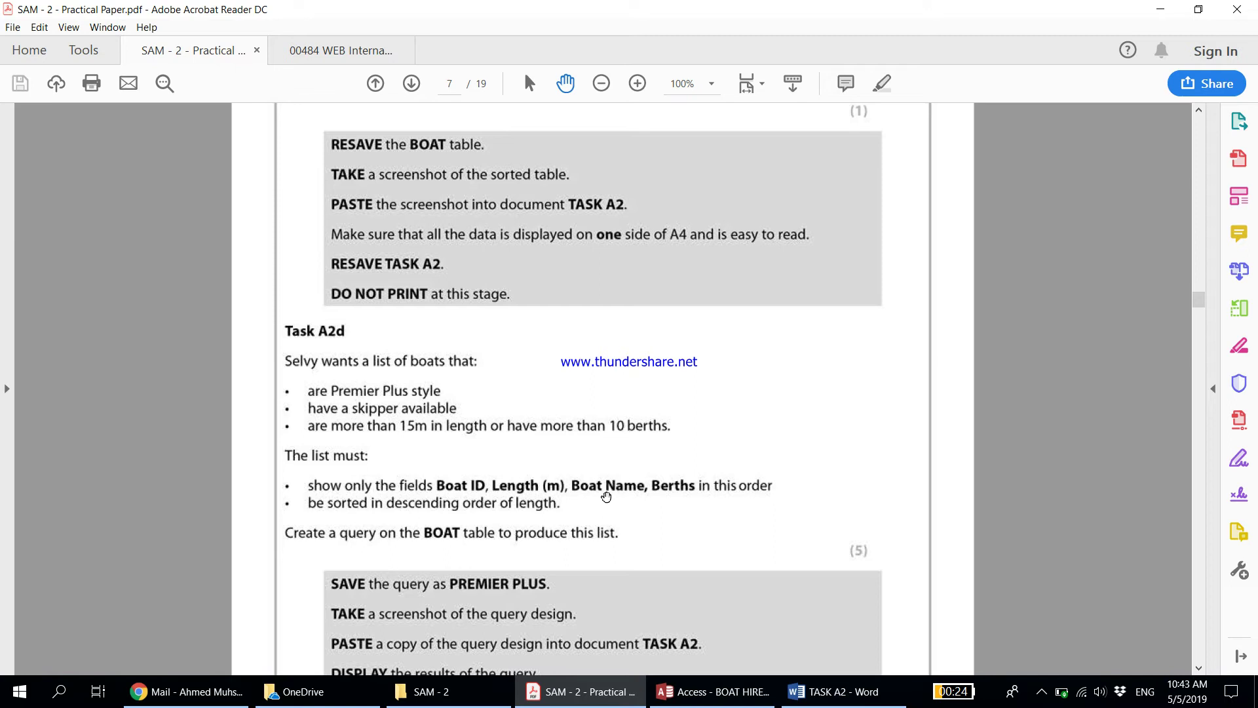
click(713, 691)
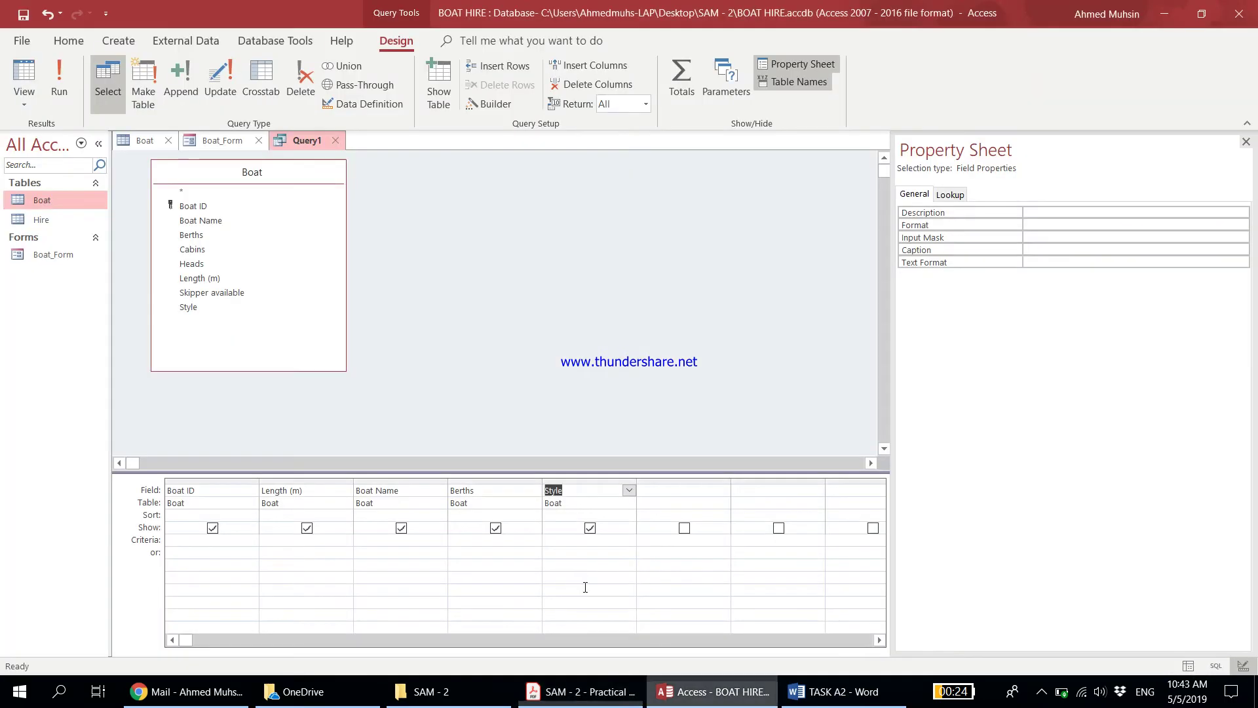
click(590, 528)
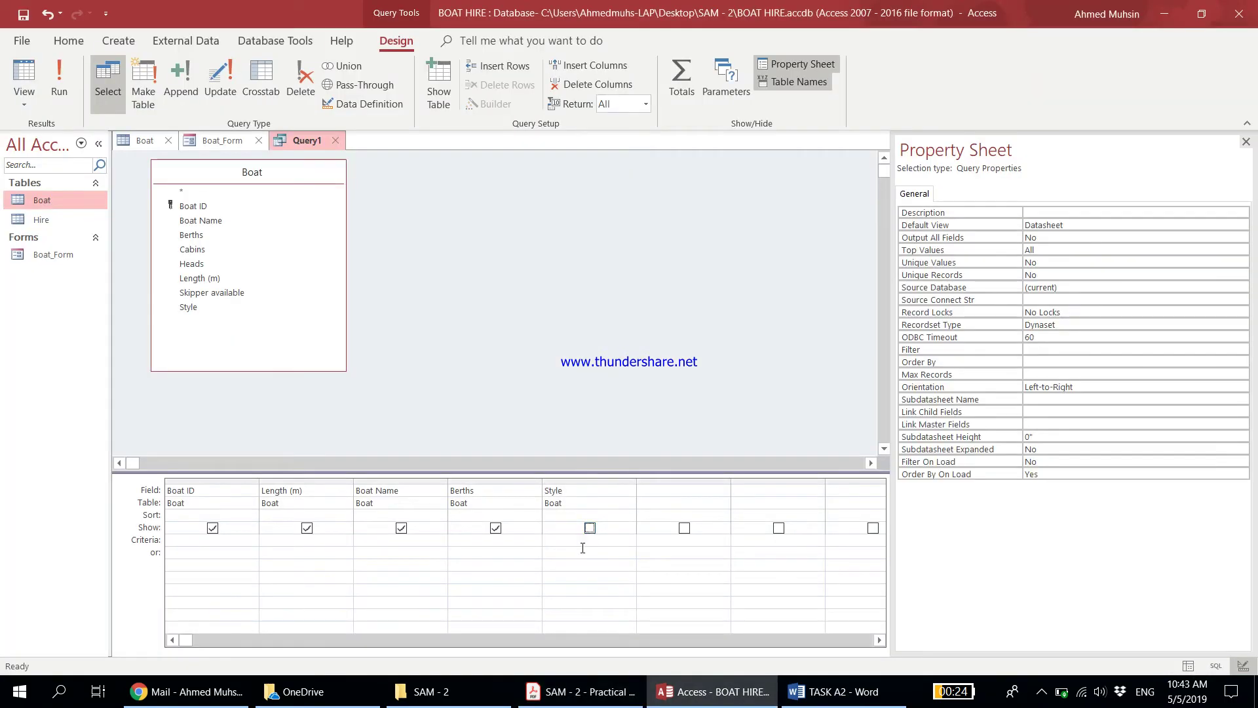
click(582, 542)
text(Premier Plus)
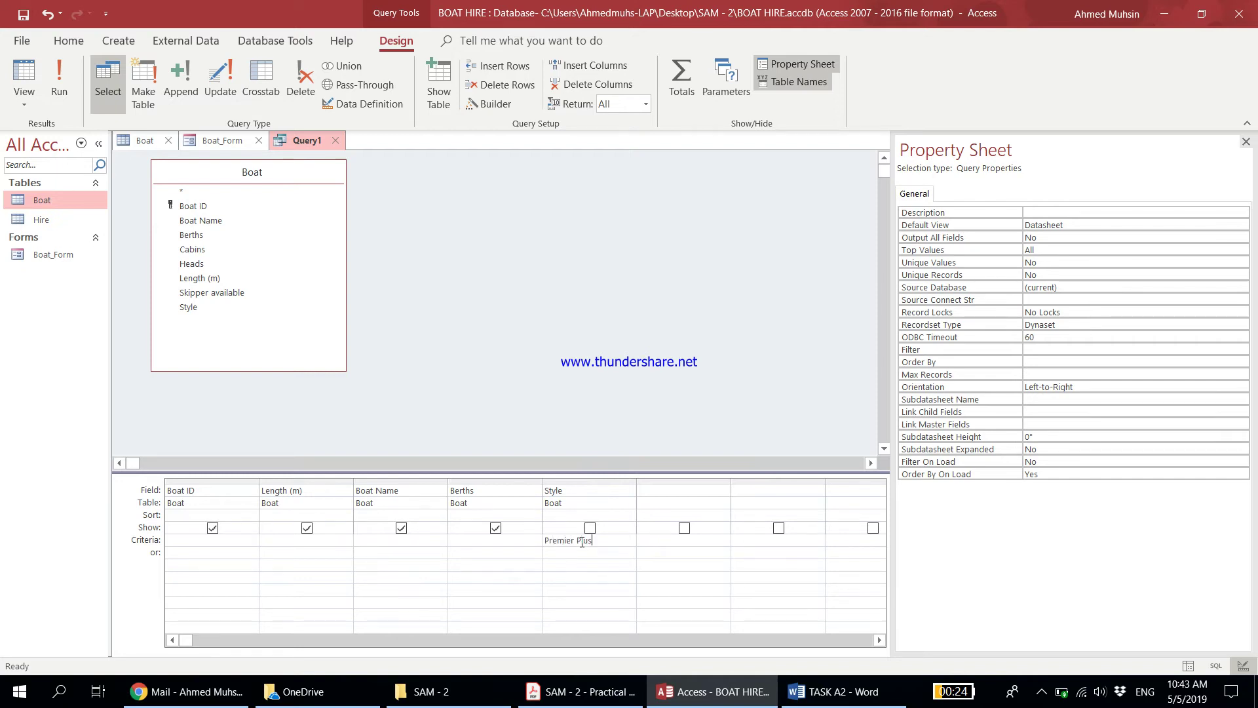
Step: Check the skipper requirement and add Skipper available to the query without showing it, with the criterion No
click(580, 692)
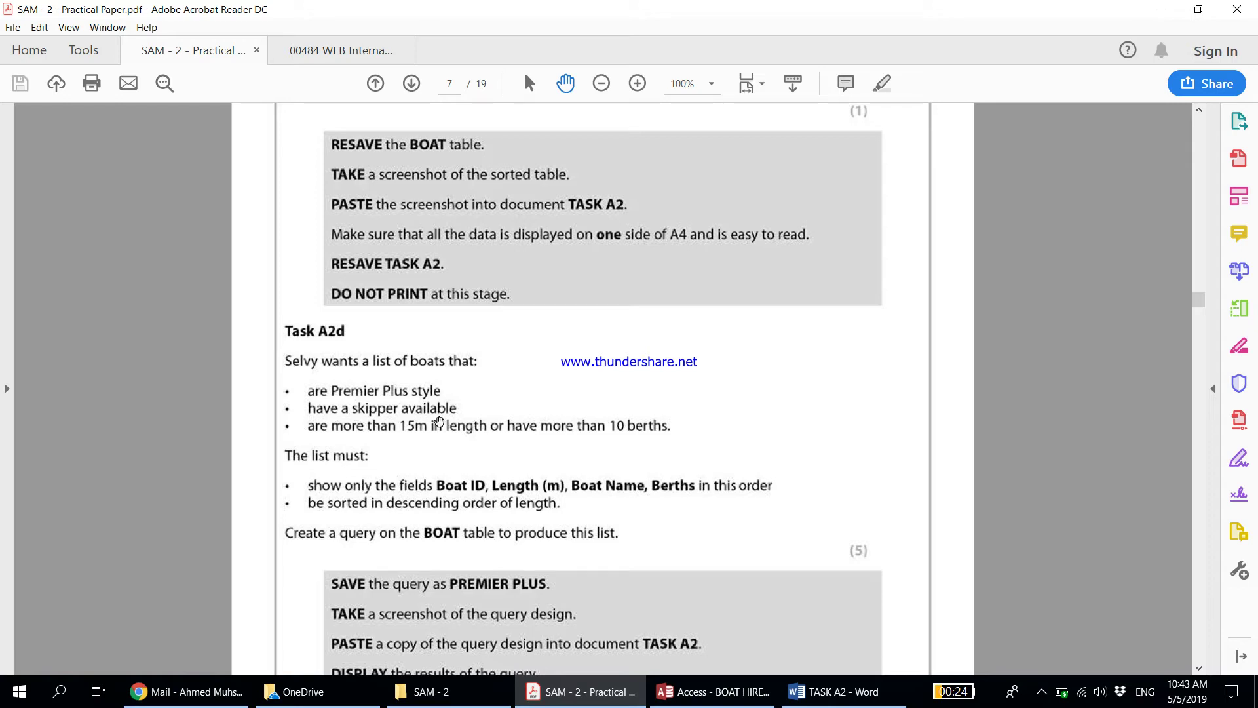
click(1160, 9)
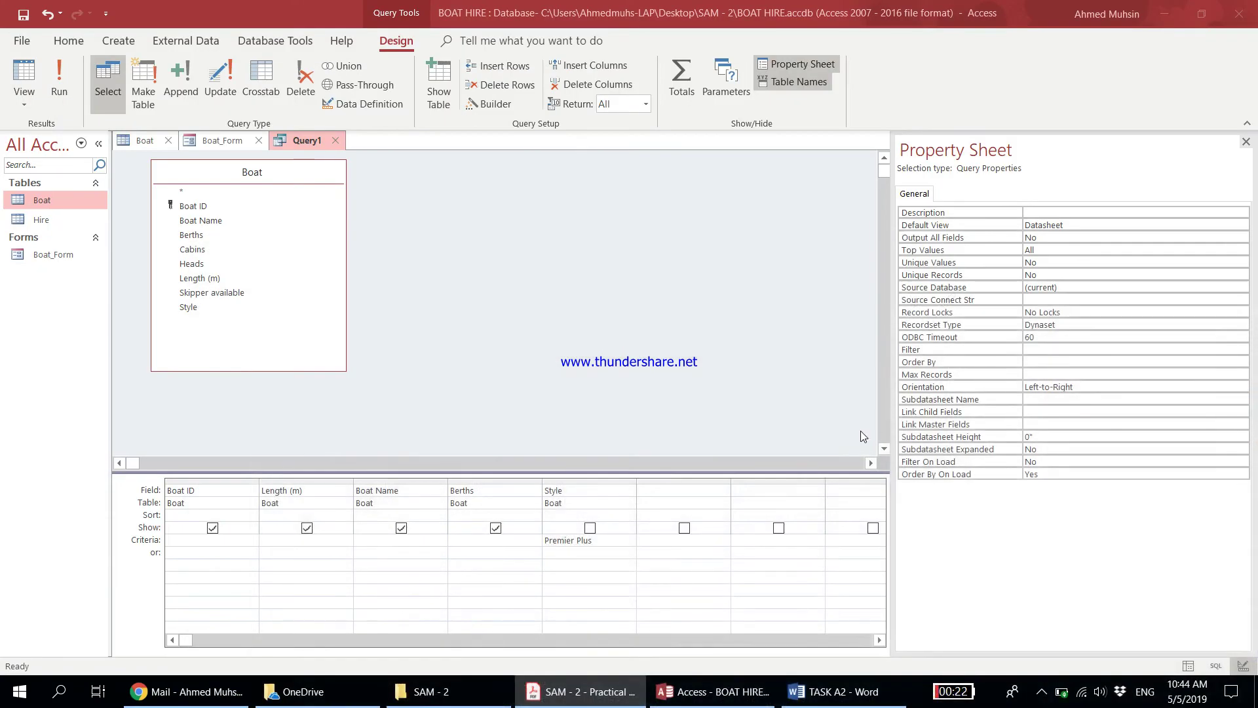
click(687, 496)
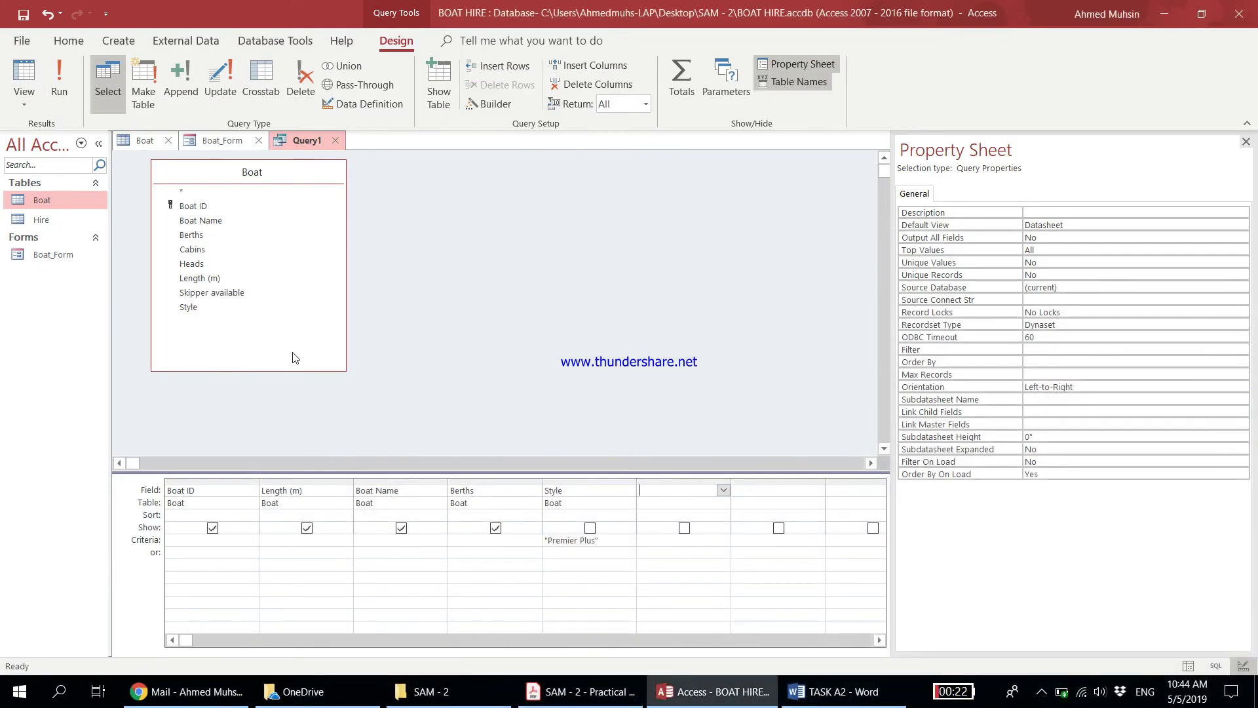
double_click(203, 292)
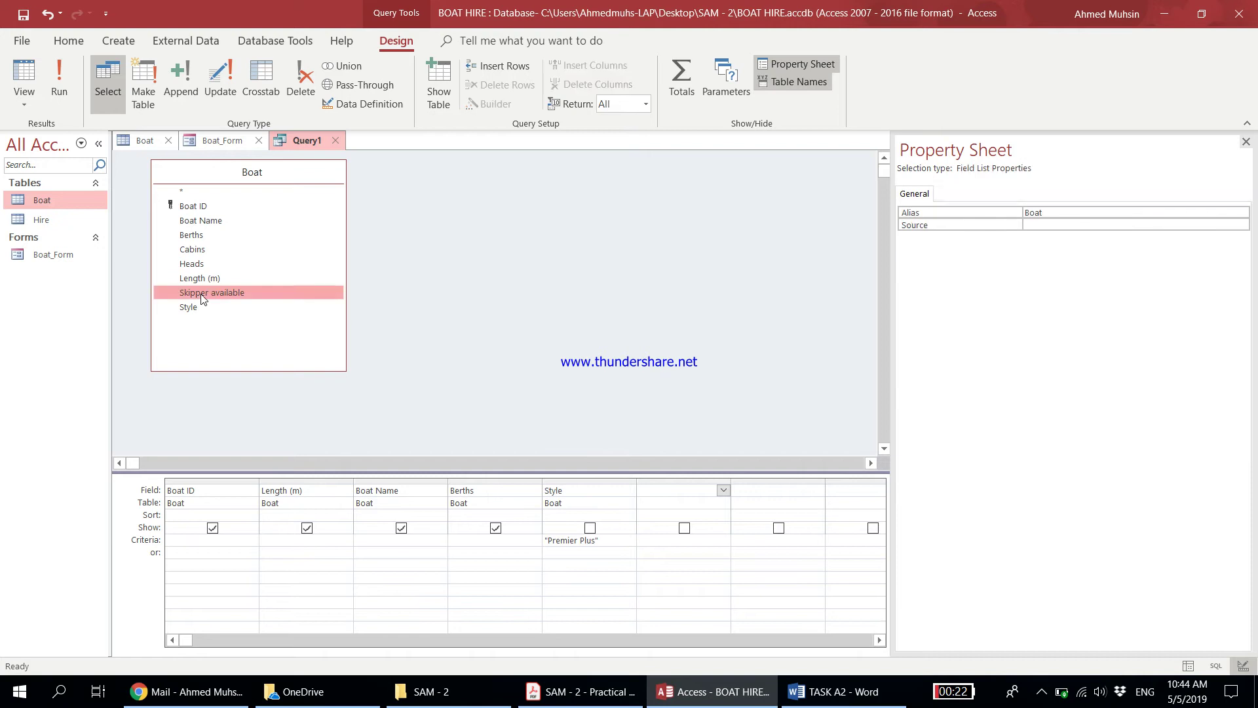
click(684, 528)
click(677, 543)
text(No)
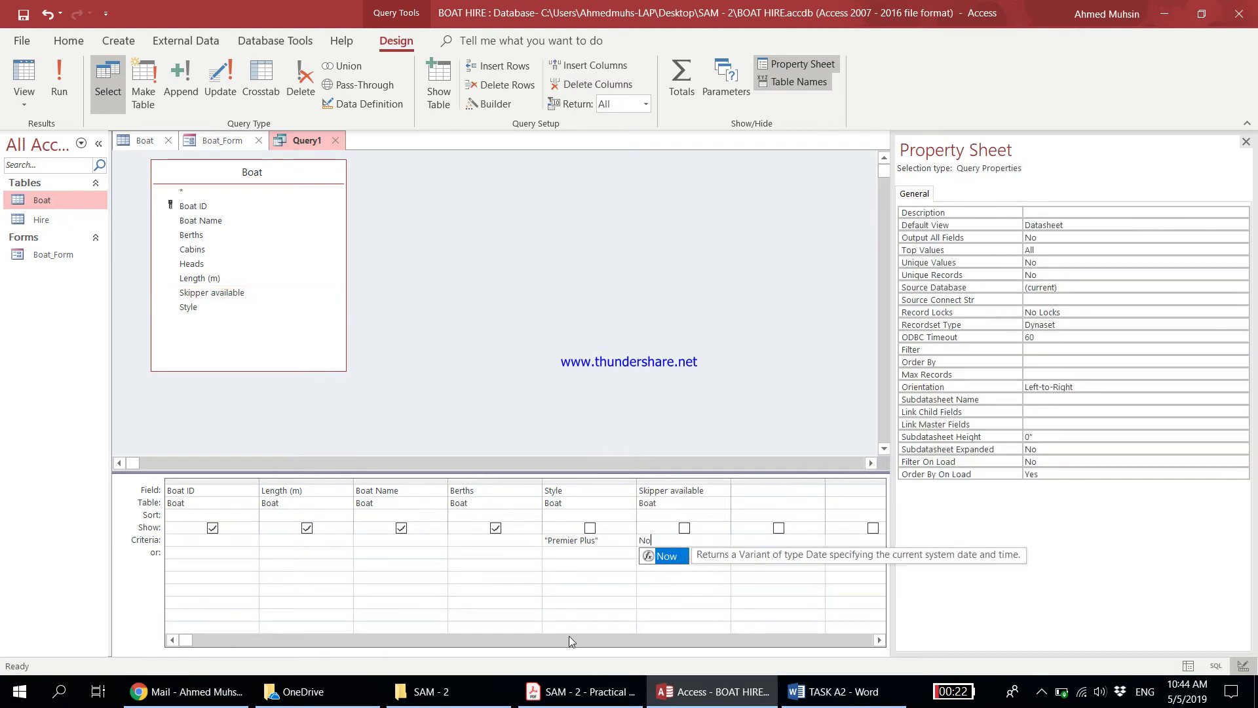
Step: Set the criterion >15 for Length (m) and the alternative (or) criterion >10 for Berths, checking both against the paper
click(581, 691)
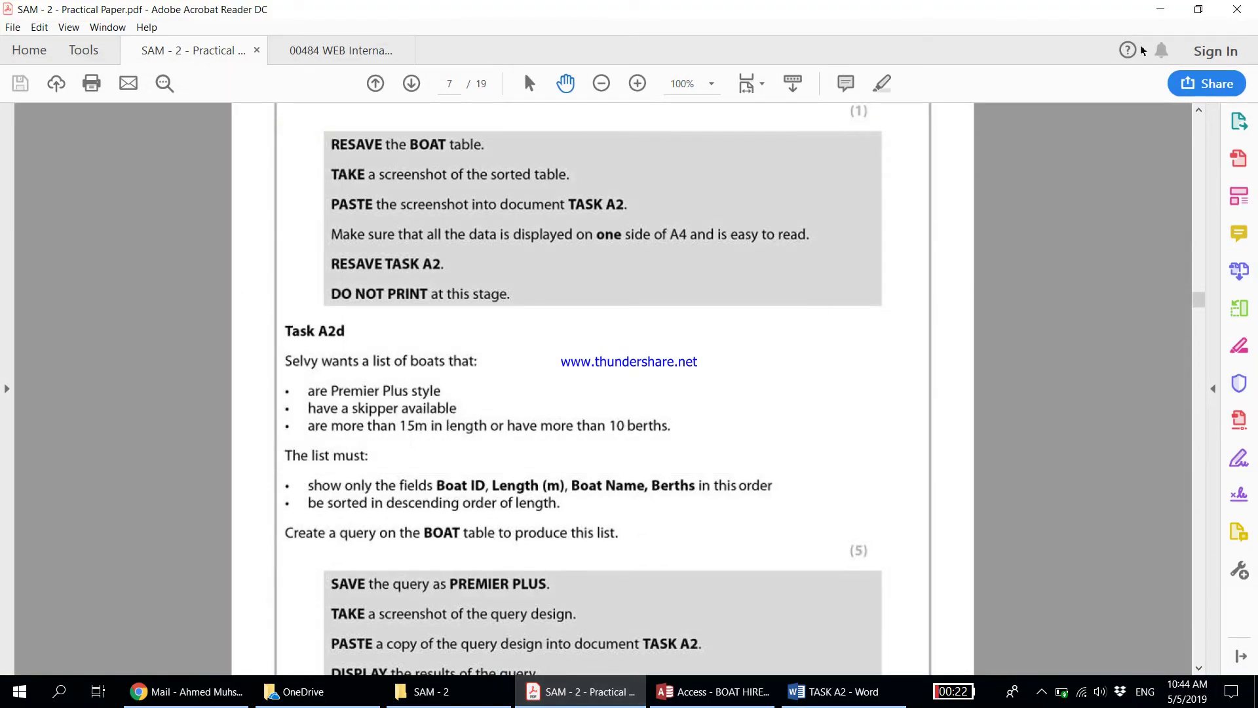
click(1161, 9)
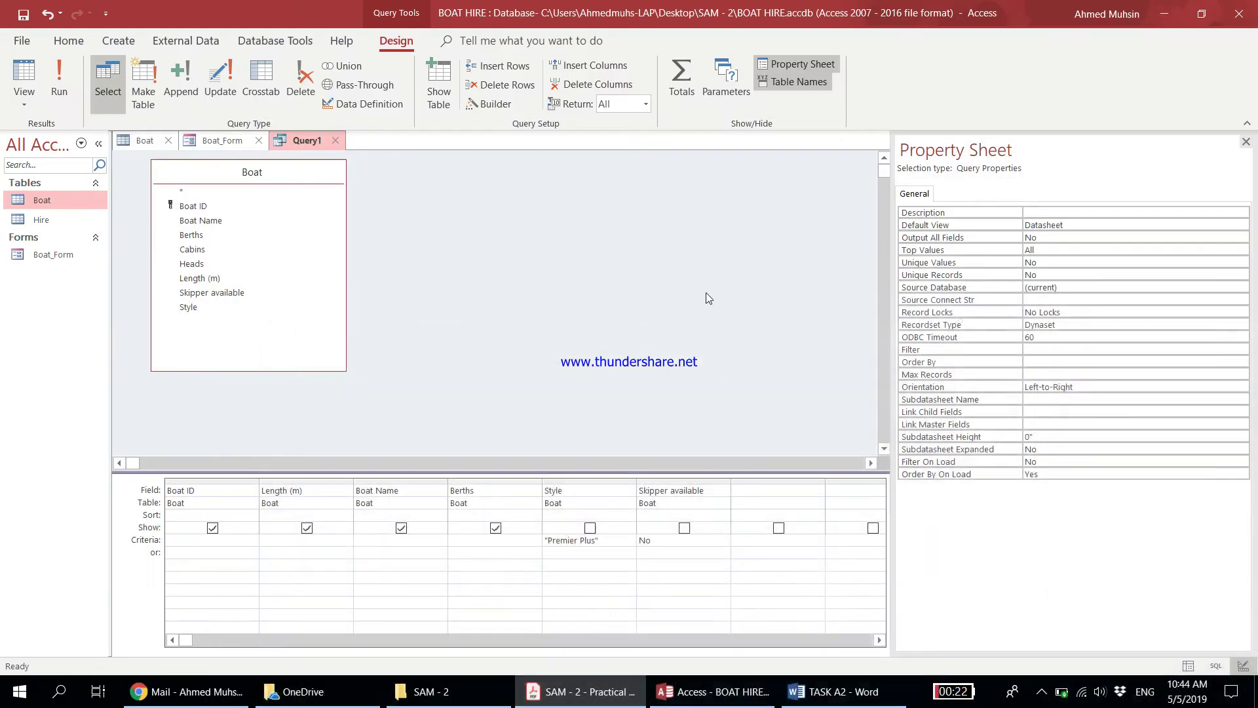
click(323, 539)
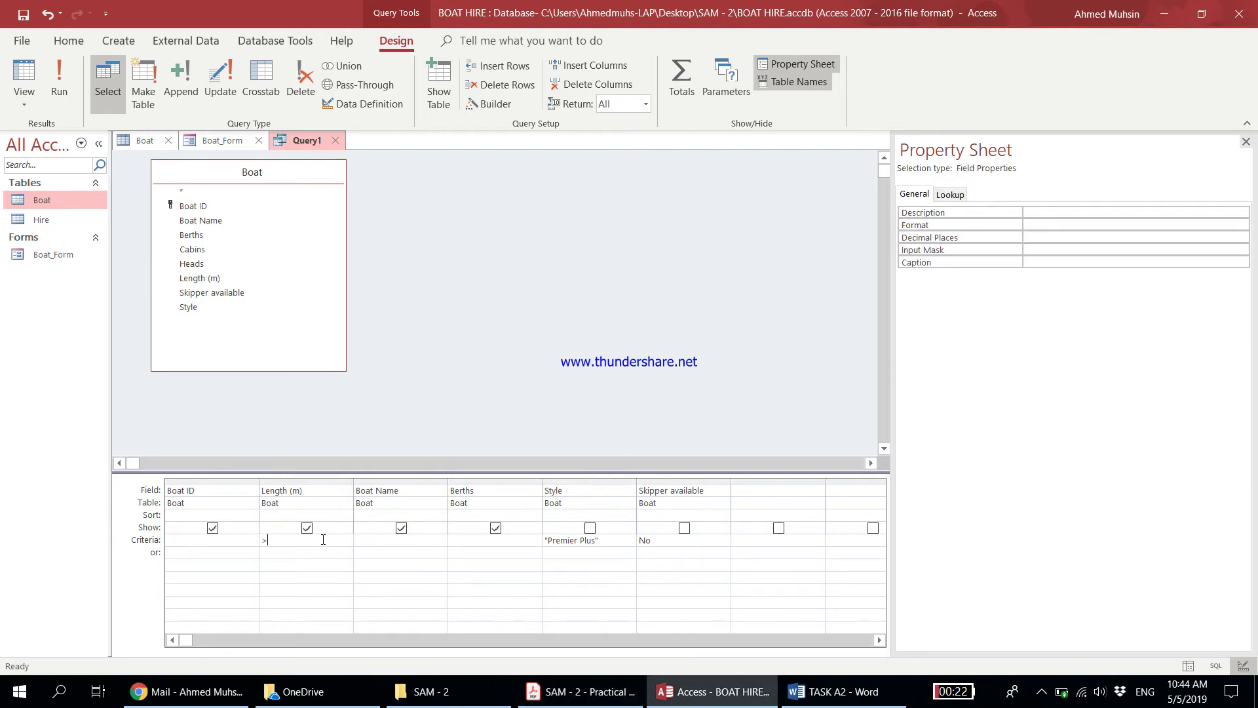
text(>15)
click(544, 691)
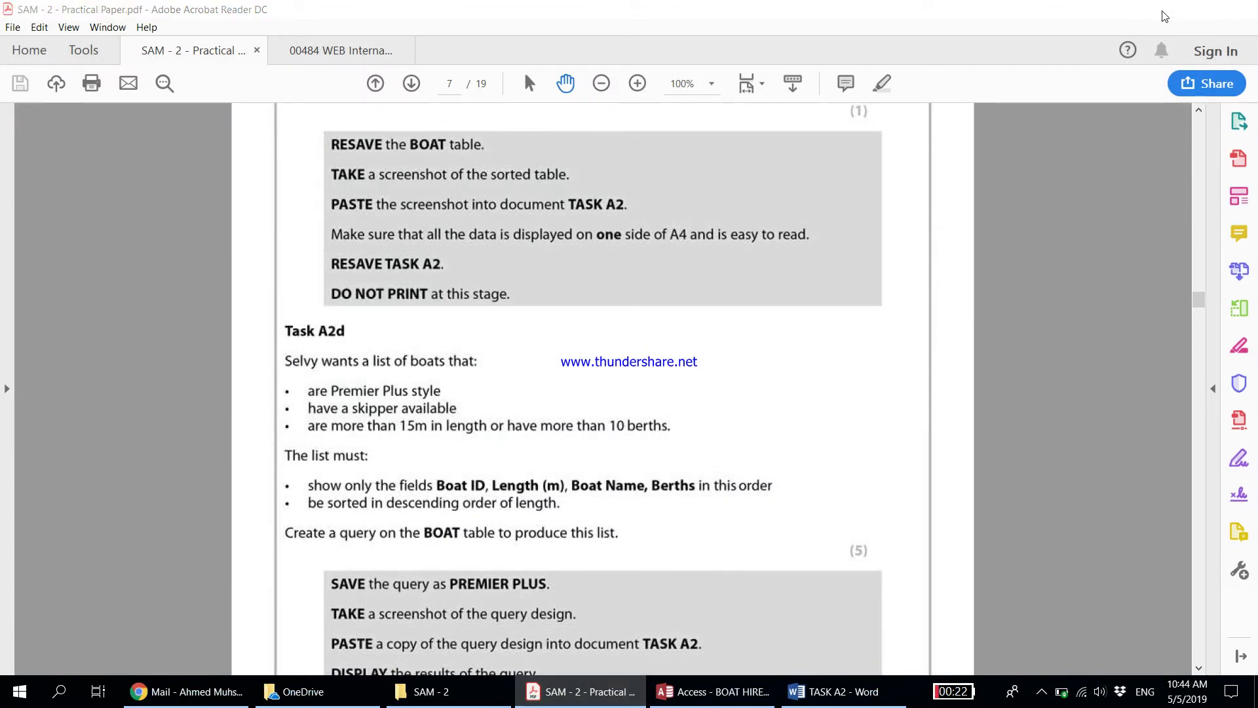
click(1161, 9)
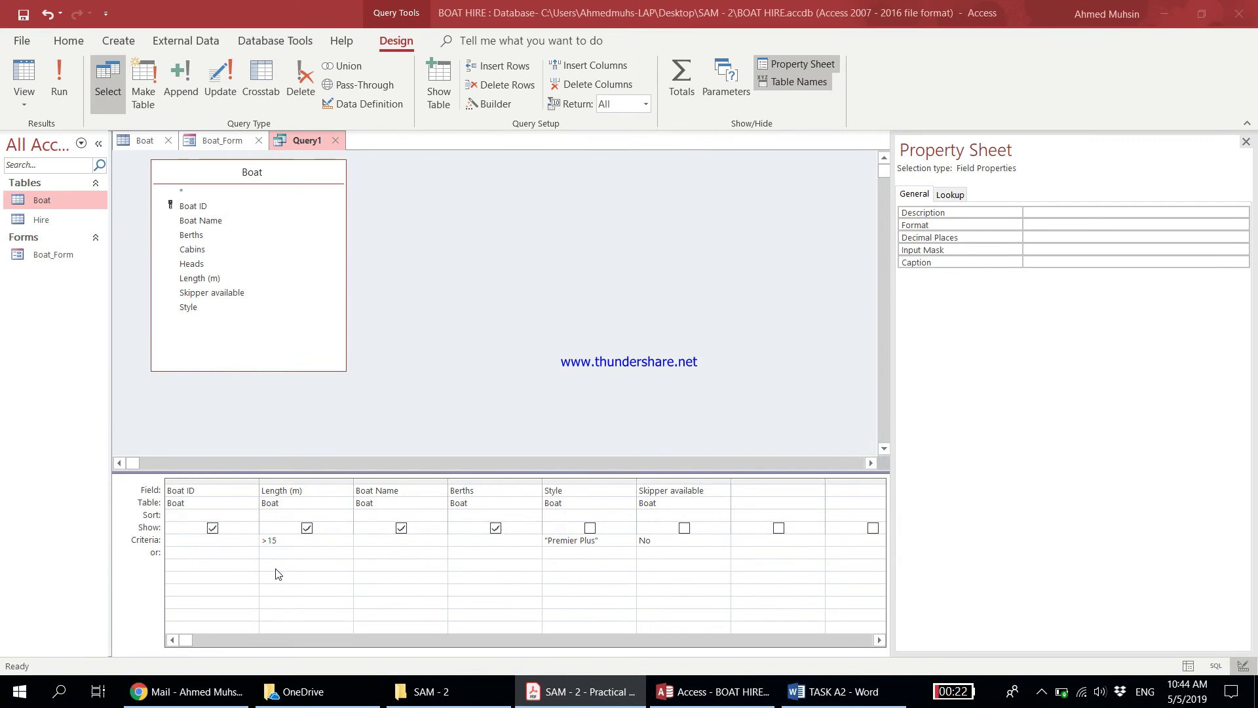
click(477, 553)
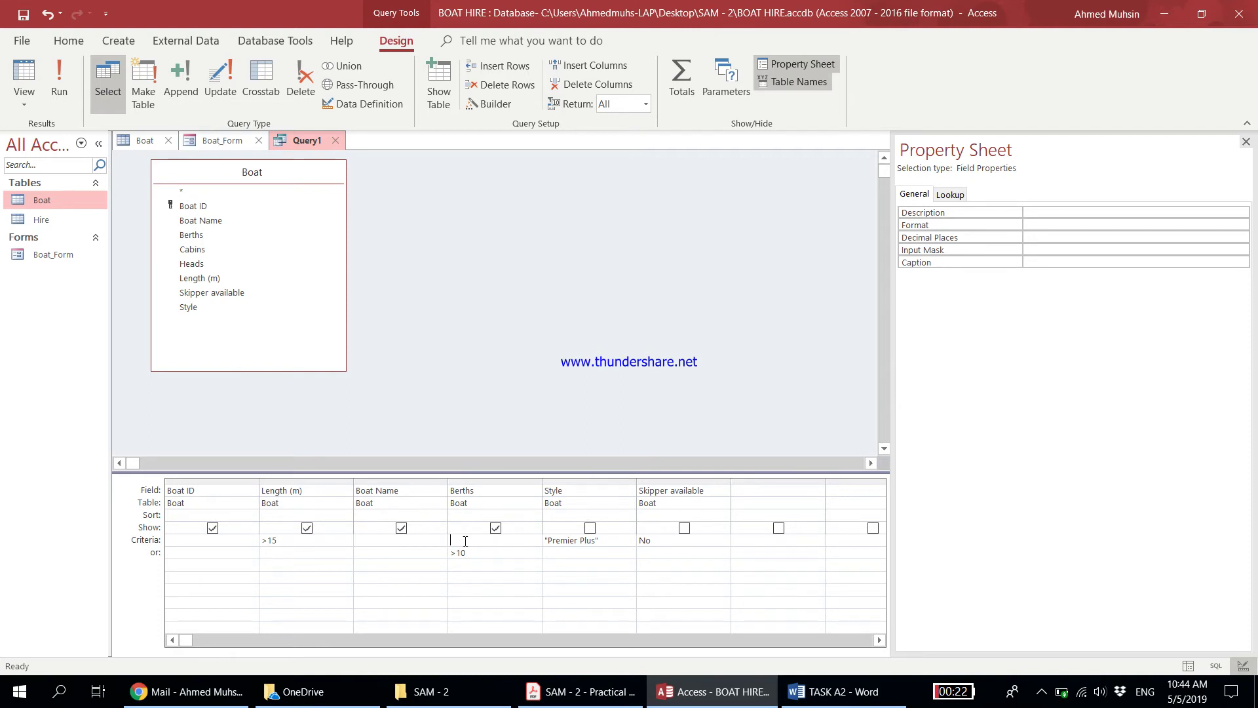
click(583, 692)
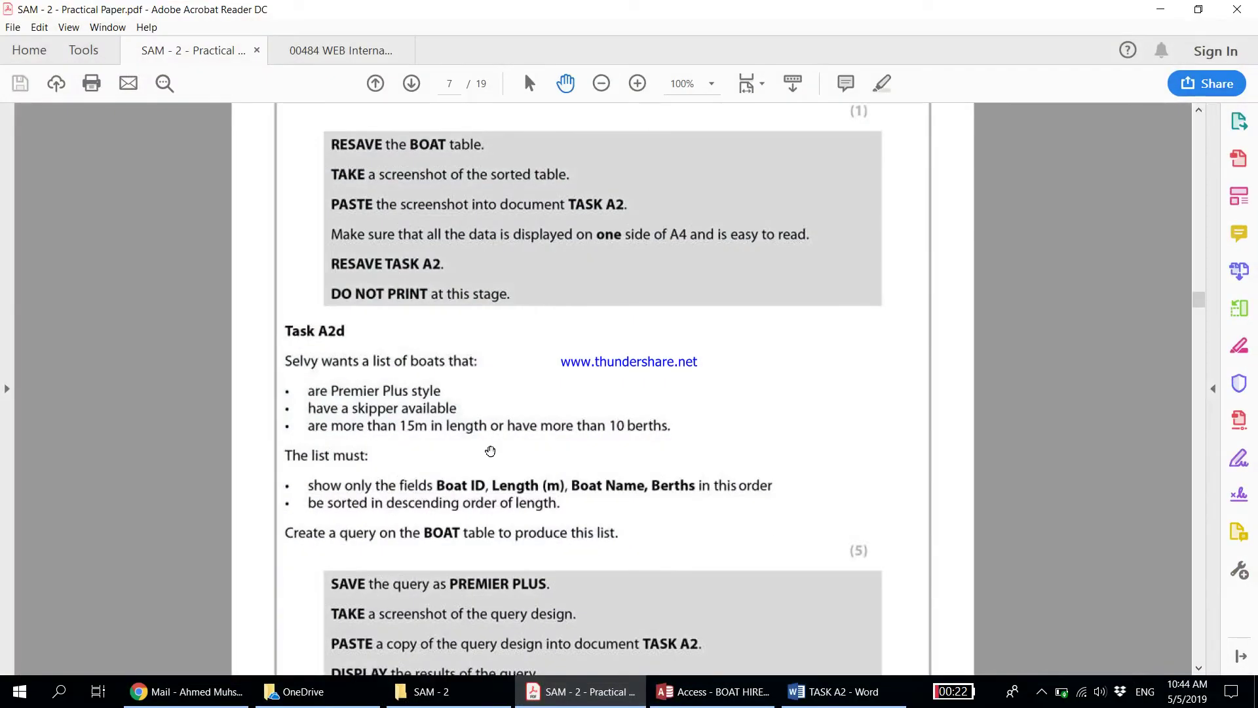
click(1160, 9)
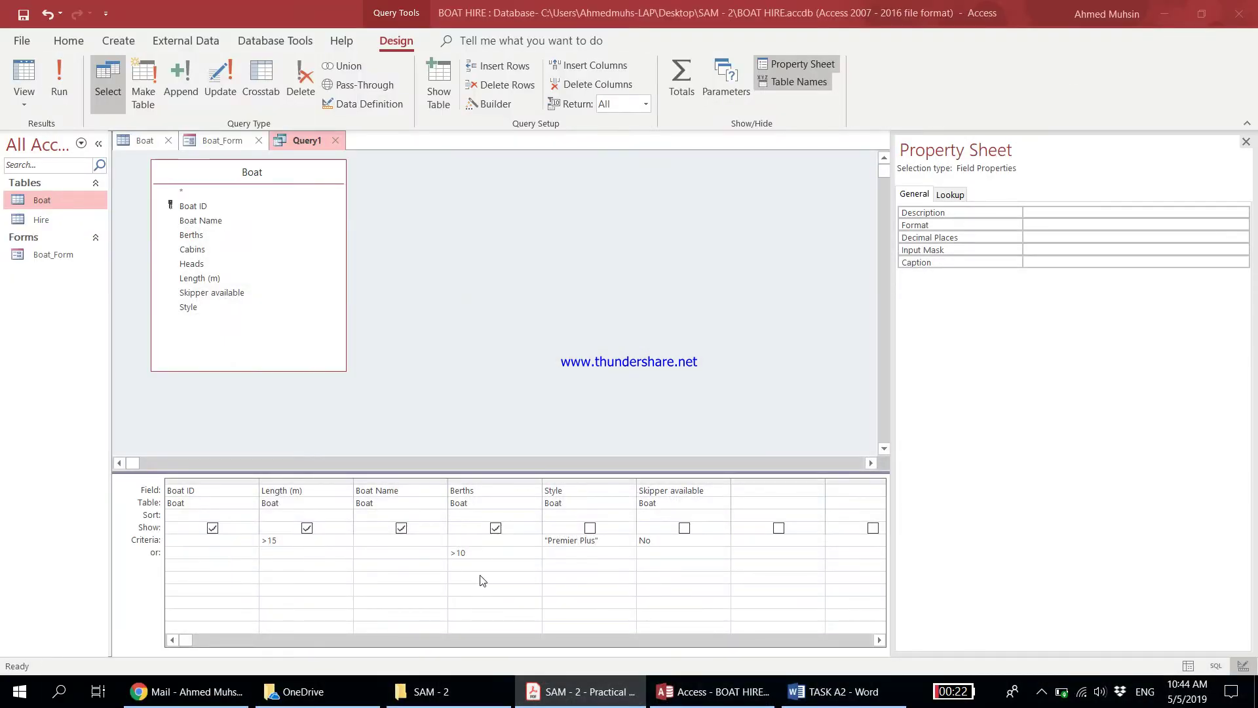
click(287, 549)
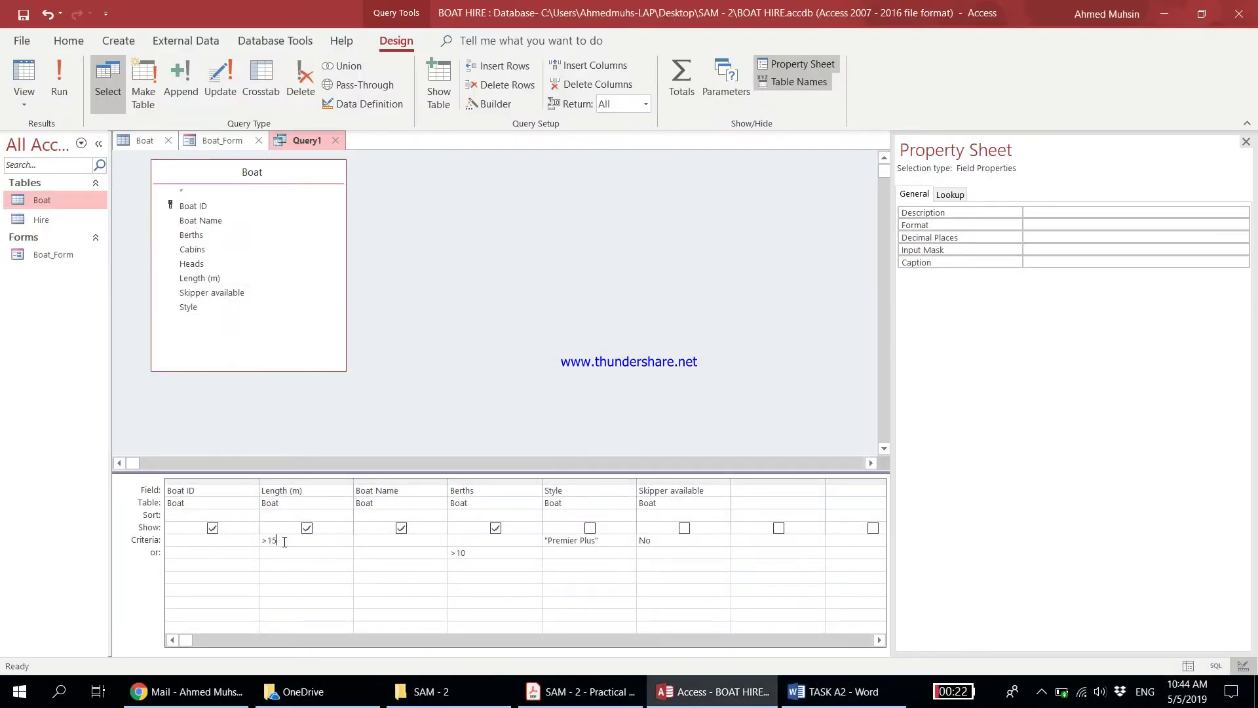
click(480, 557)
Step: Check the sorting requirement in the practical paper and sort the query by Length (m) in descending order
click(580, 692)
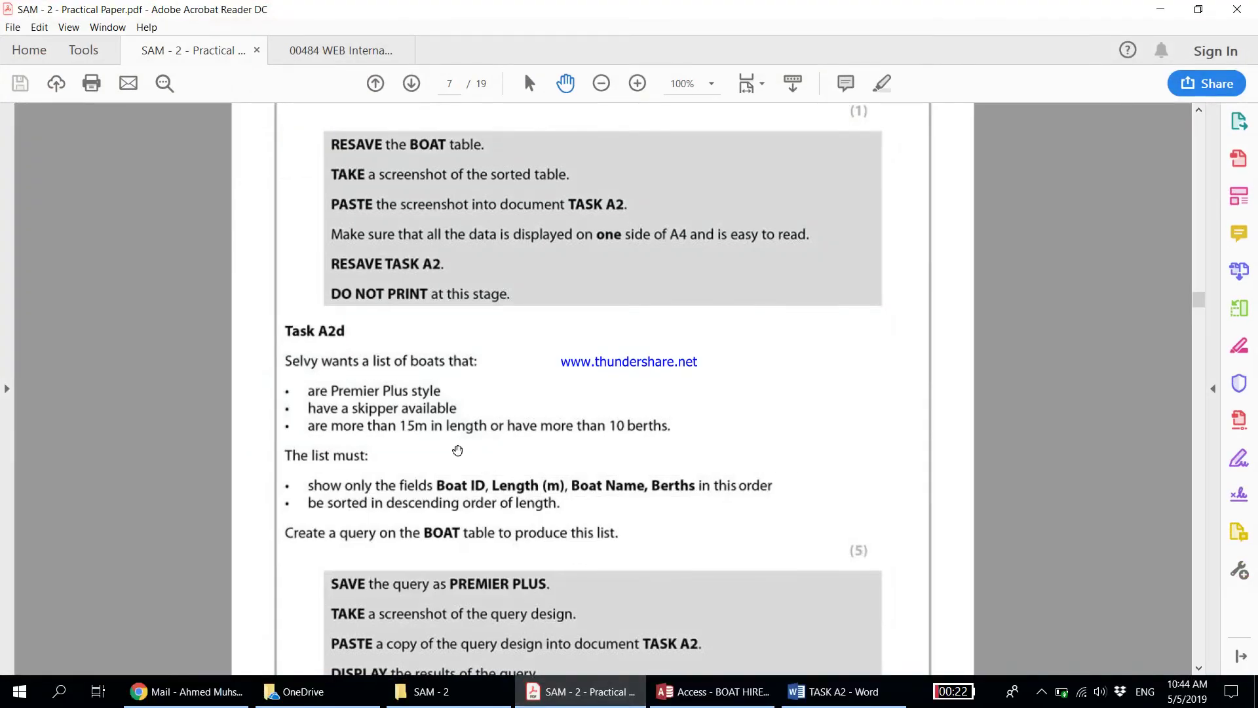
click(1157, 20)
click(308, 516)
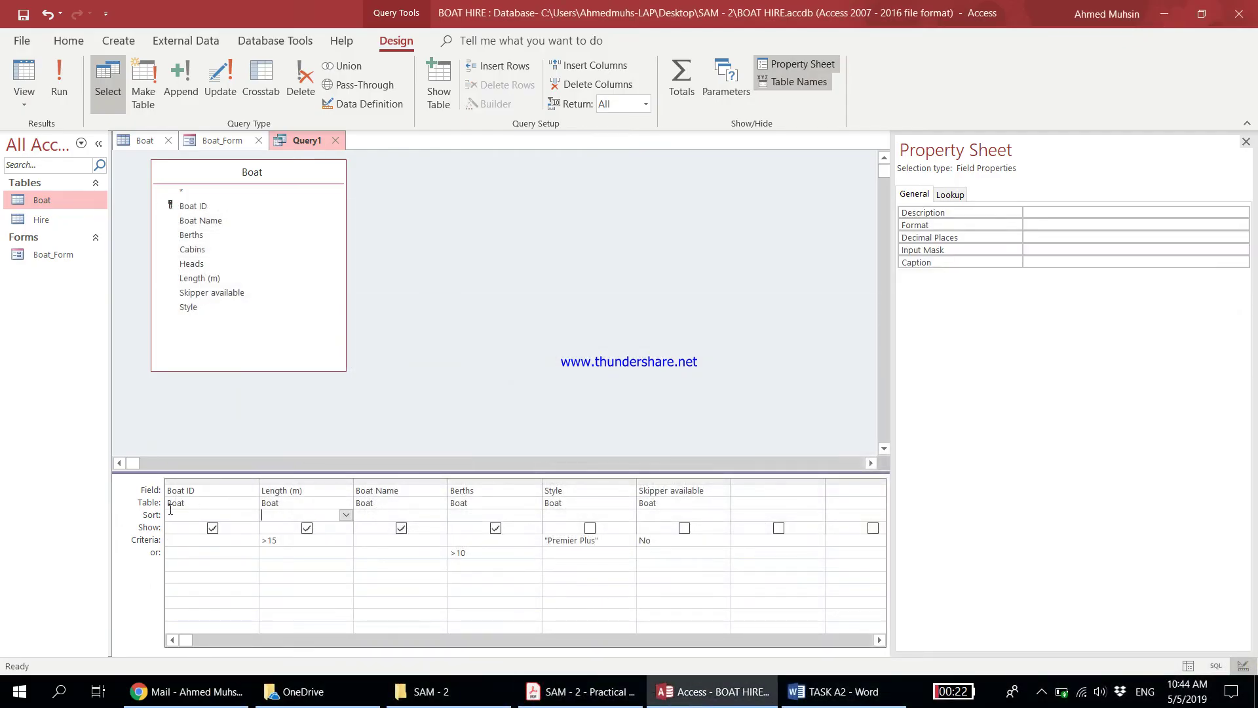
click(346, 516)
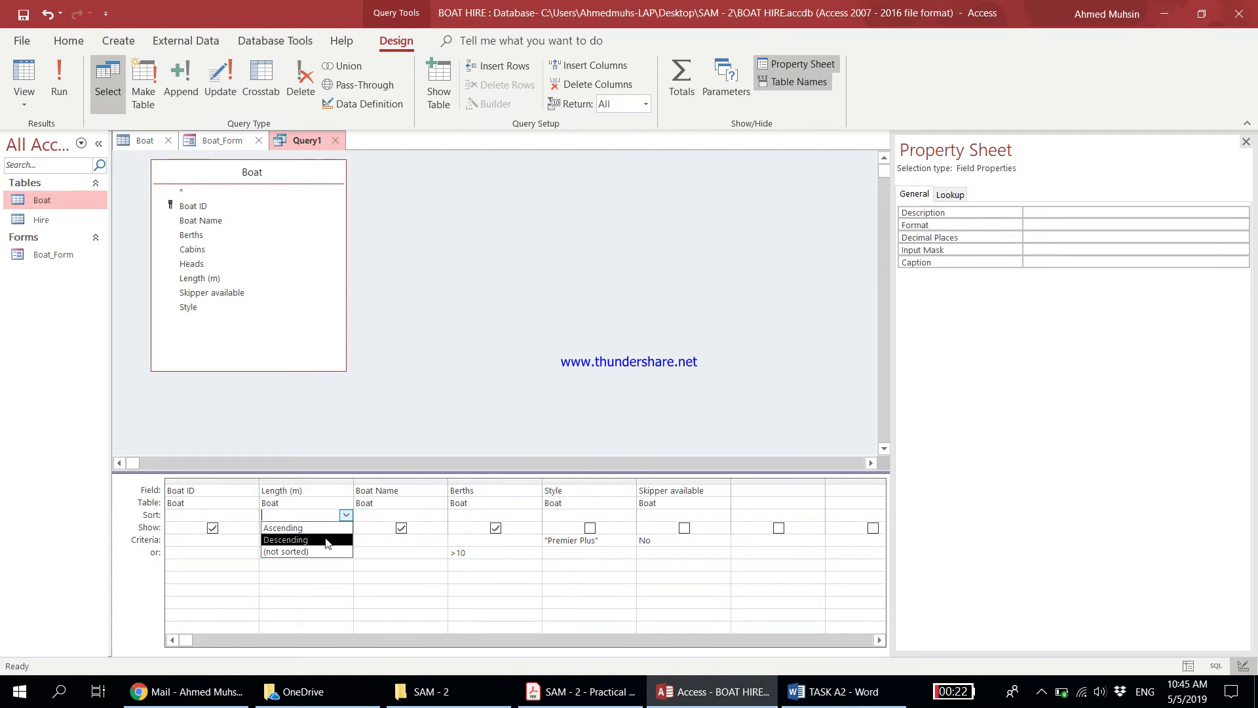
click(328, 540)
Step: Check the required query name in the practical paper, run the query and save it as Premier_Plus
click(1164, 13)
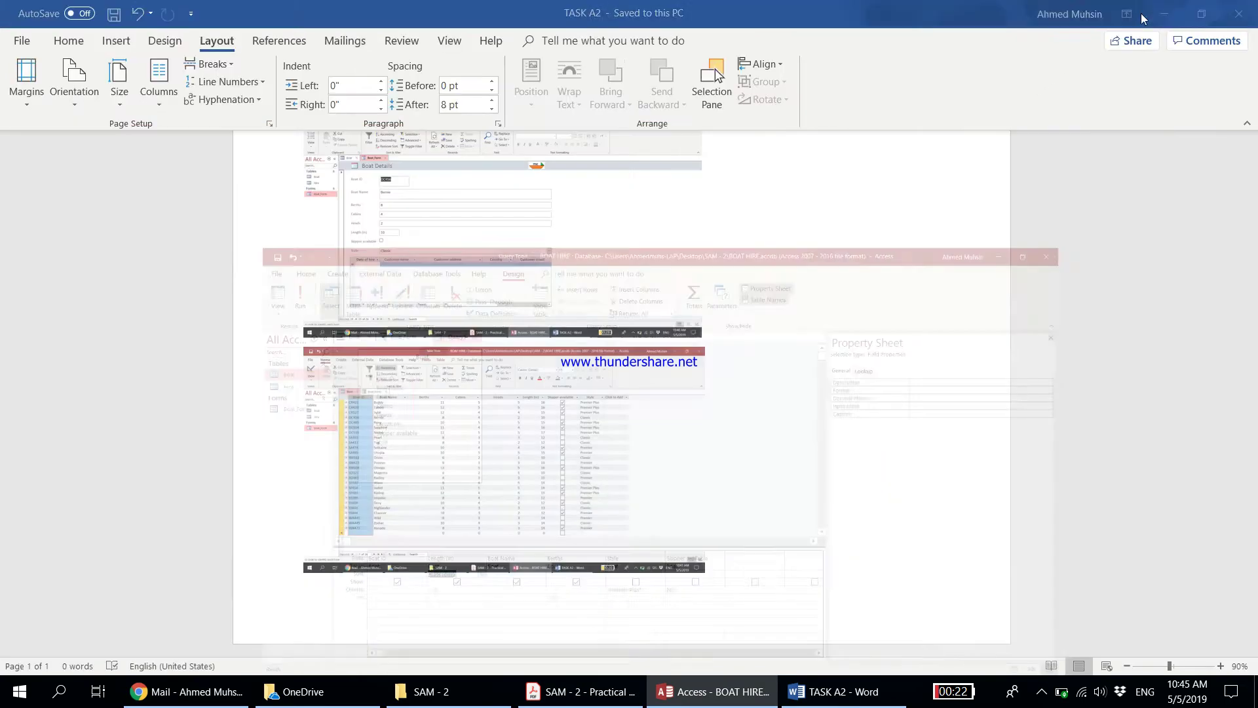
click(585, 691)
scroll(503, 485, down, 2)
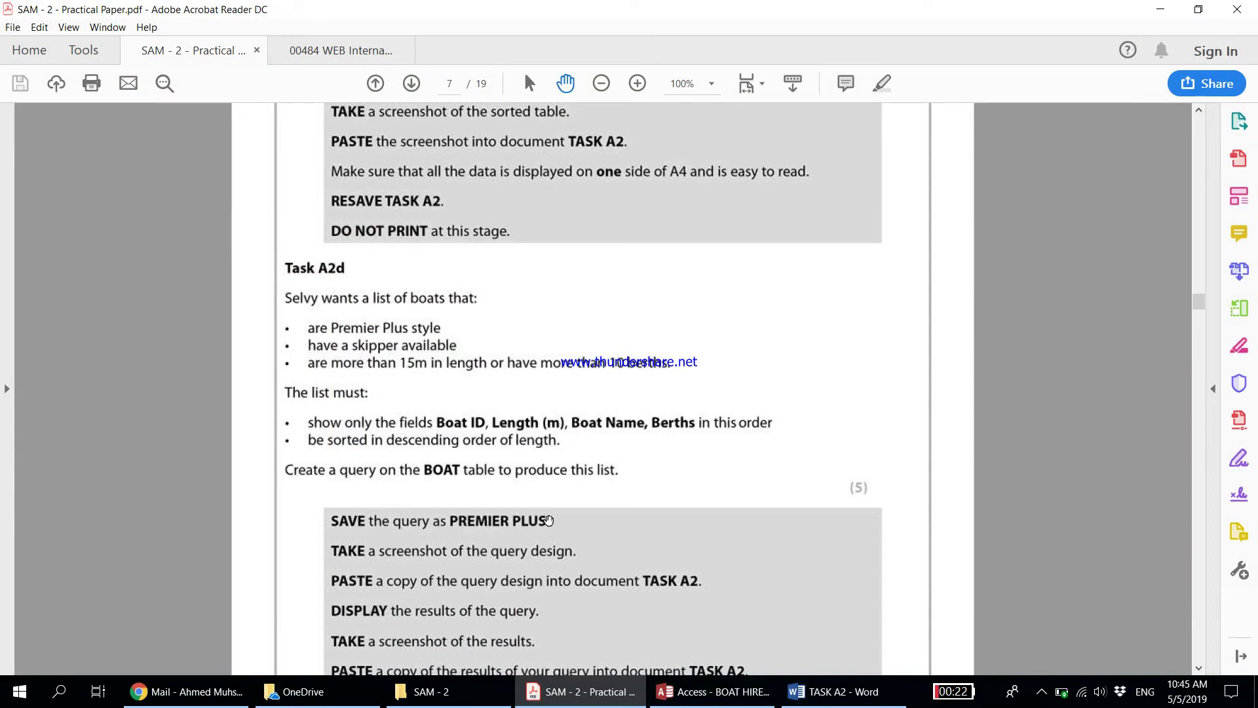
click(1161, 9)
click(715, 692)
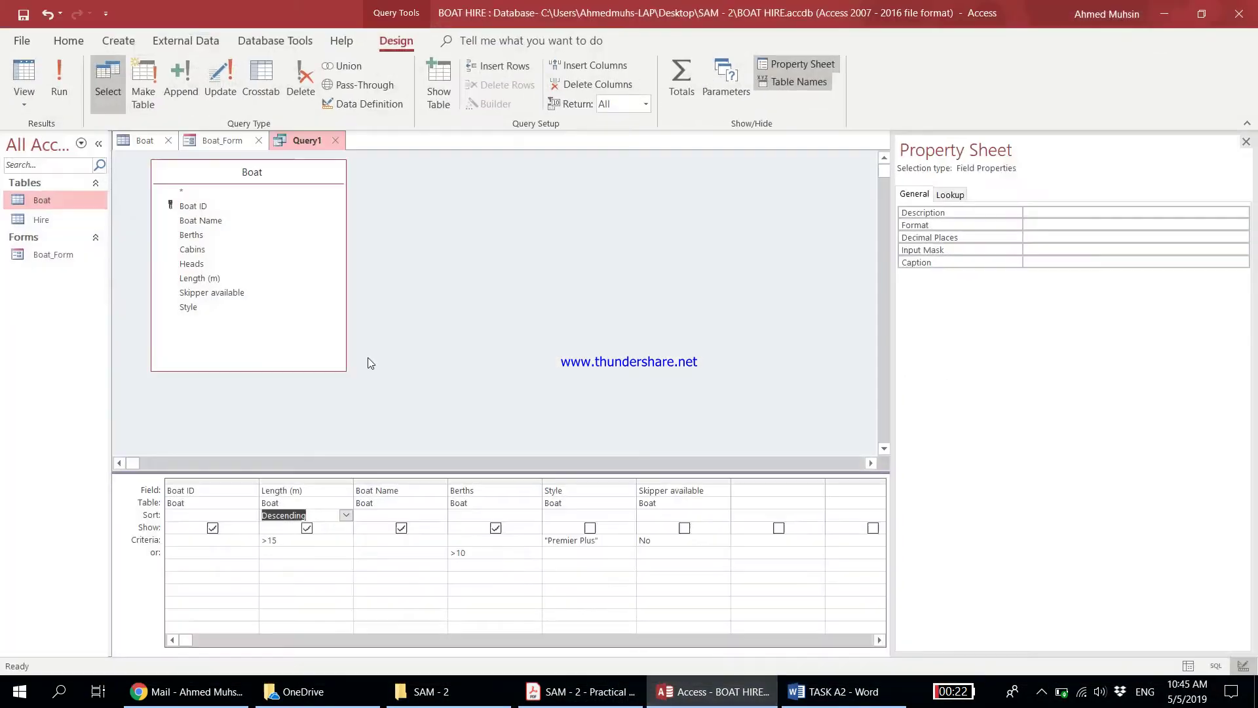
click(67, 85)
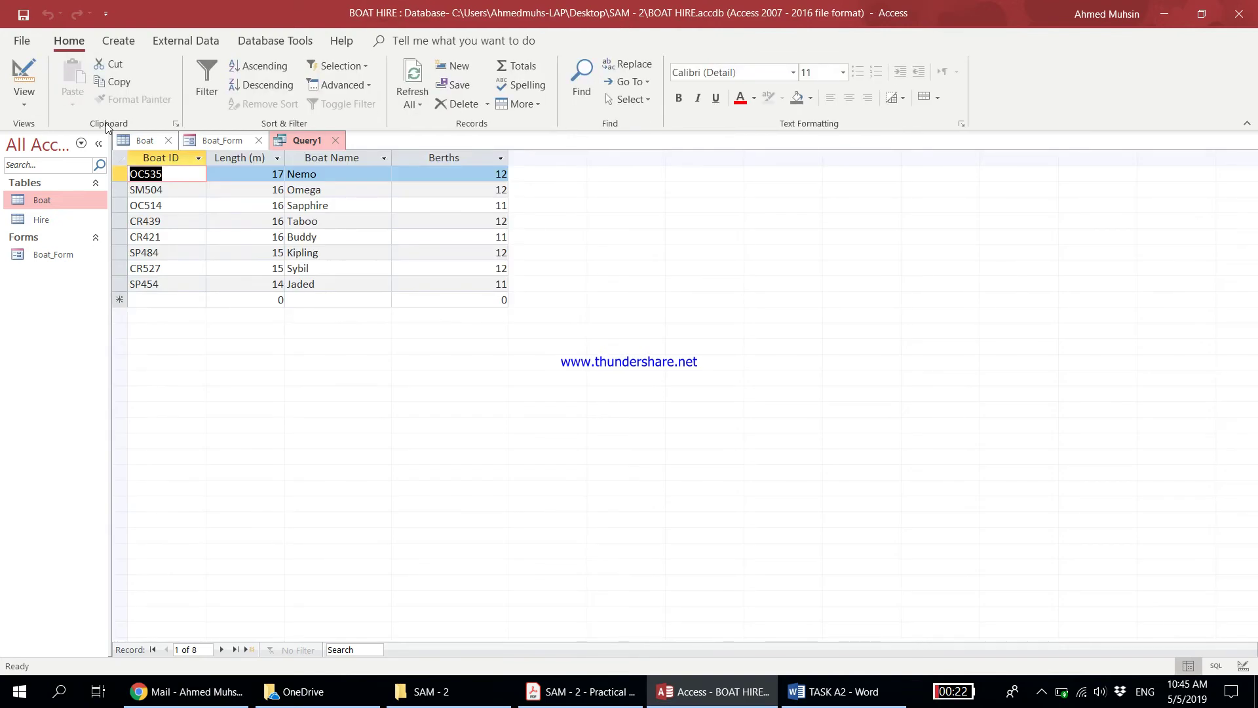
click(23, 14)
text(Premier_Plus)
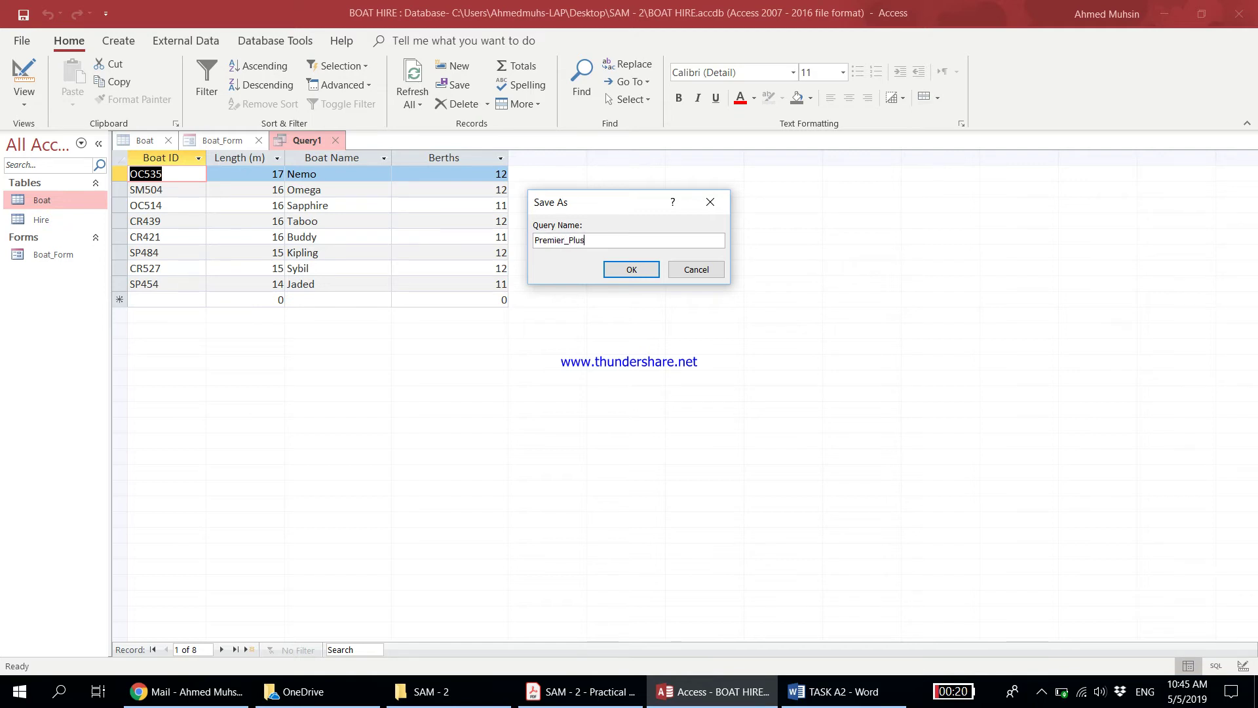
key(Return)
Step: Check the screenshot instructions for Task A2d in the practical paper and show the Premier_Plus query in Design view
key(alt+Tab)
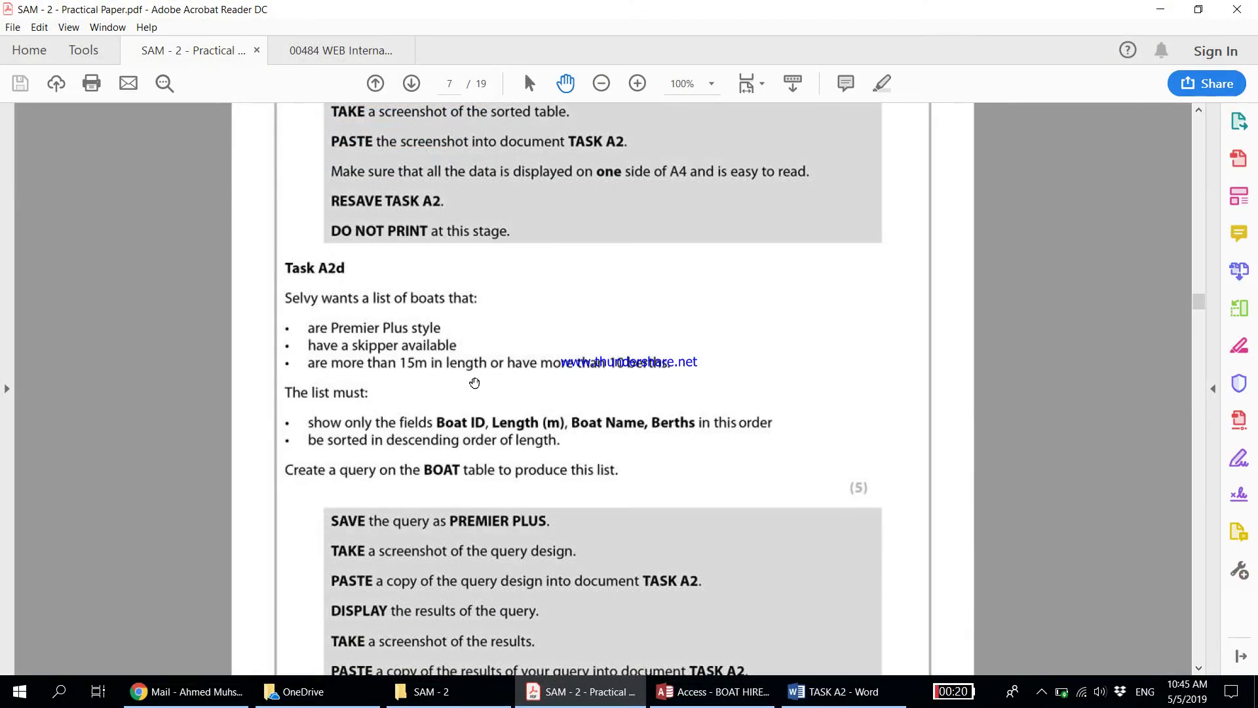
scroll(482, 424, down, 4)
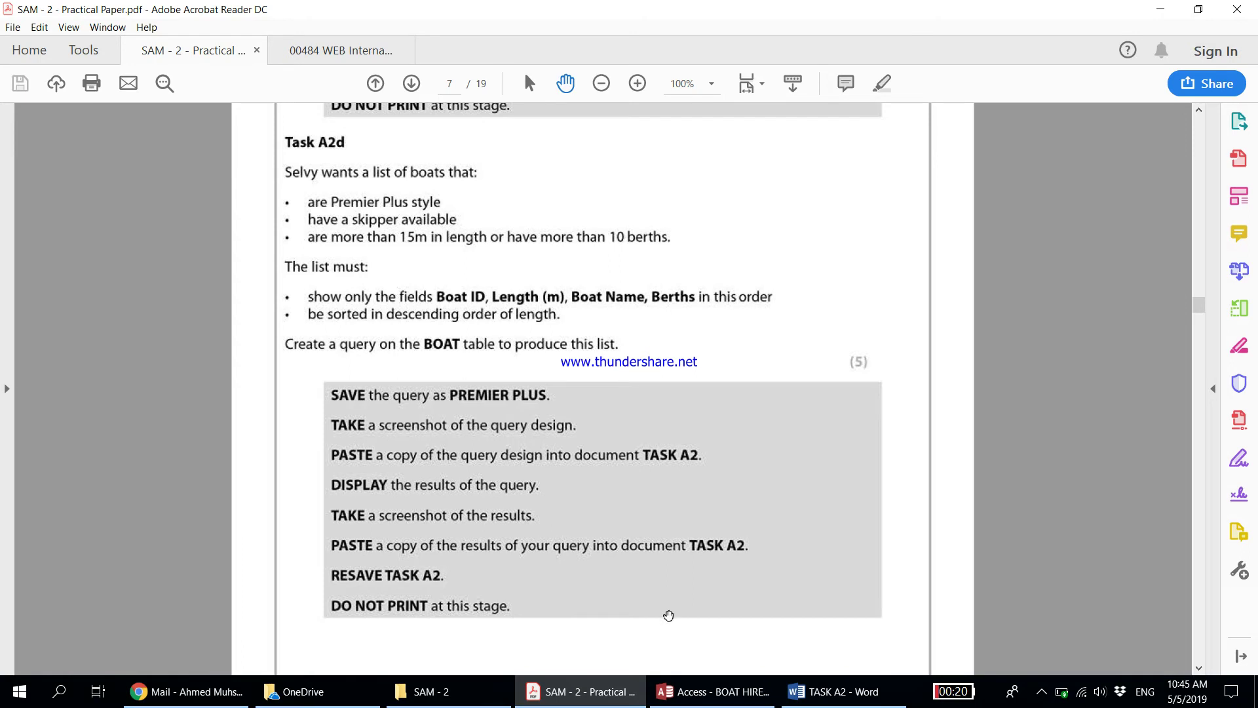
click(731, 693)
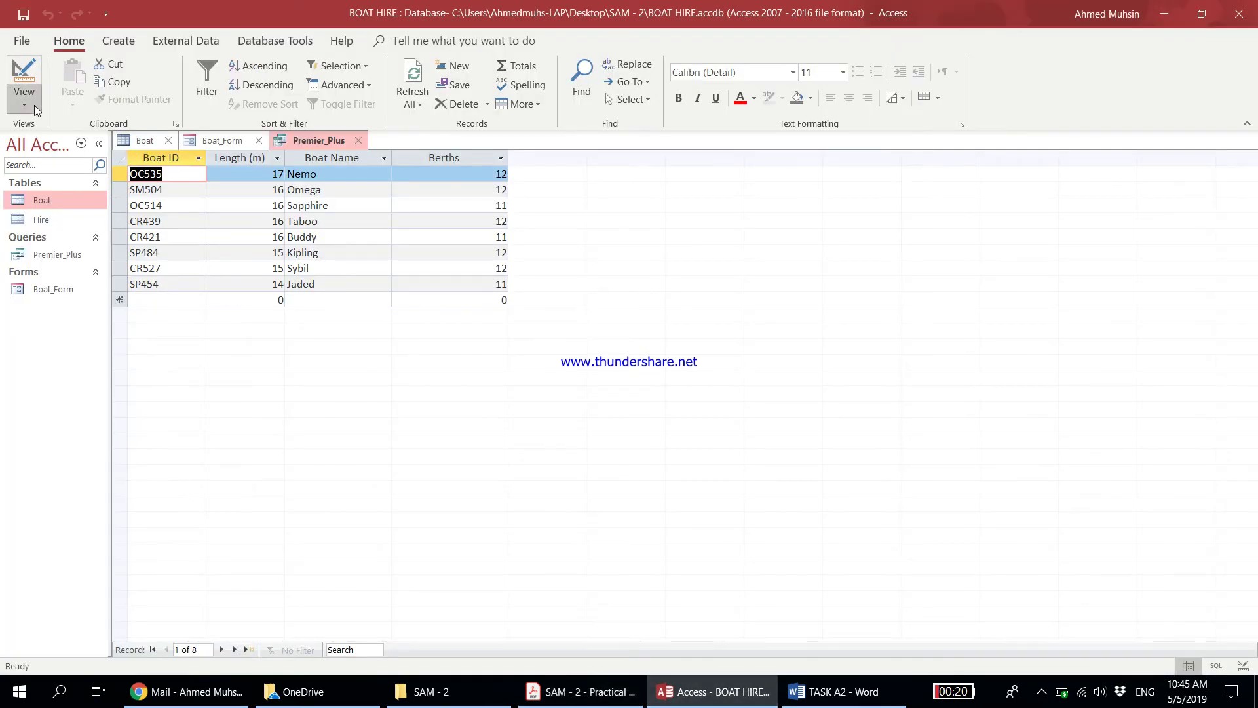
click(32, 103)
click(69, 210)
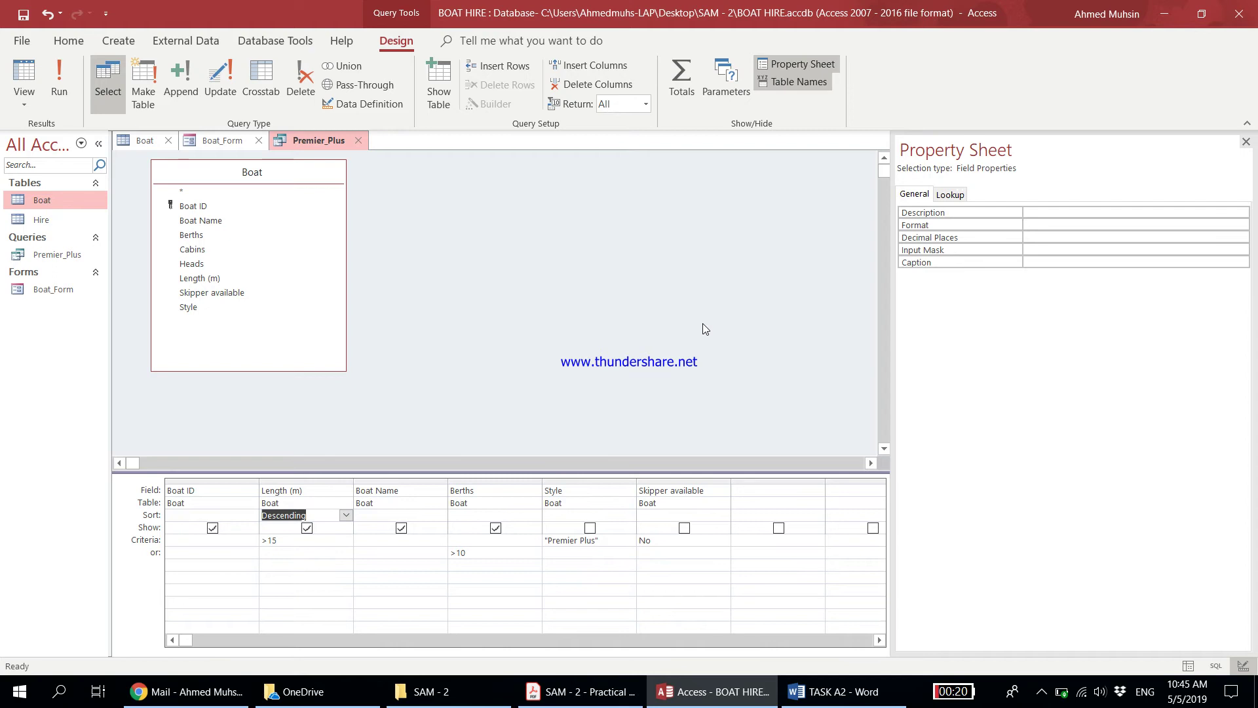
Step: Check the pasting instruction in the paper and paste the query design screenshot onto a new page of TASK A2 in Word
click(581, 692)
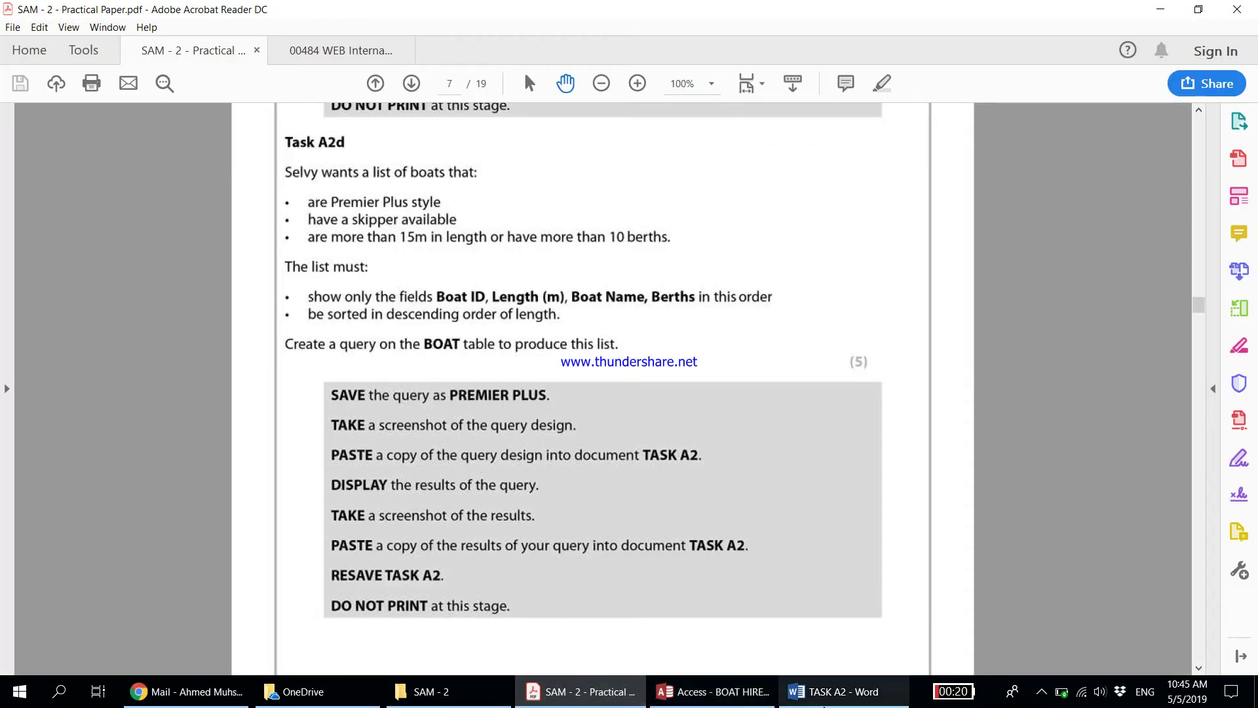
click(818, 699)
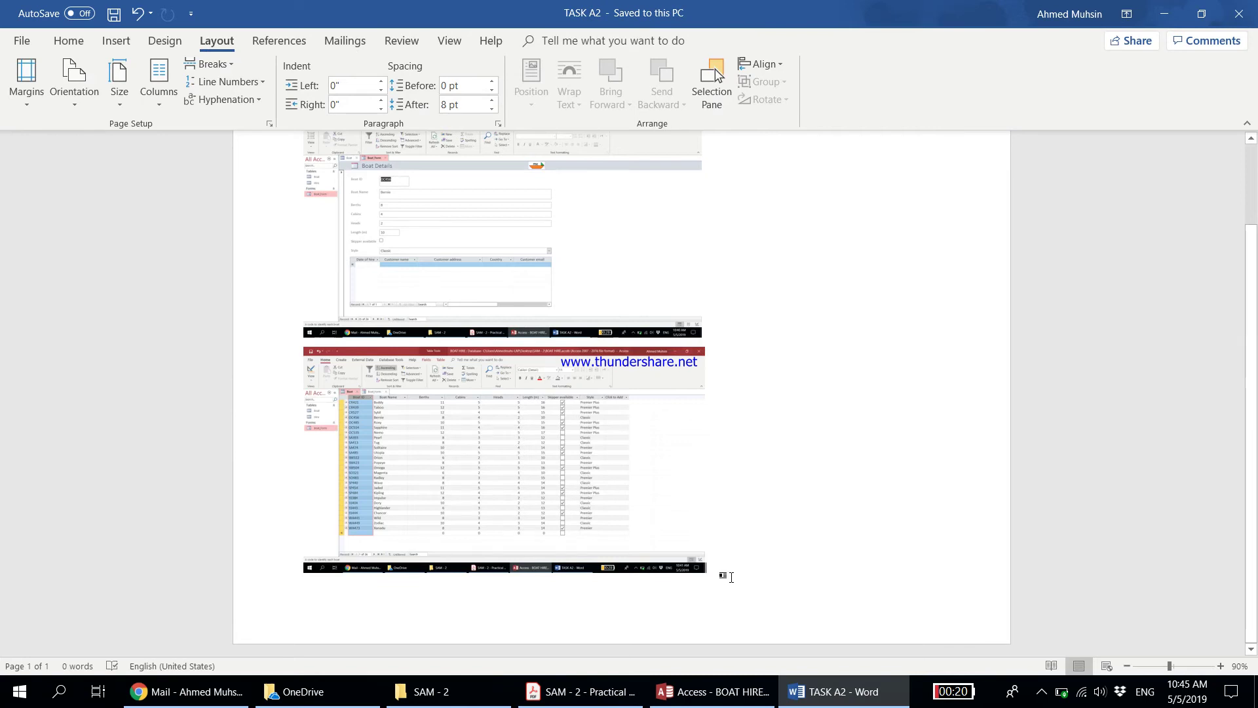
key(ctrl+Return)
key(ctrl+v)
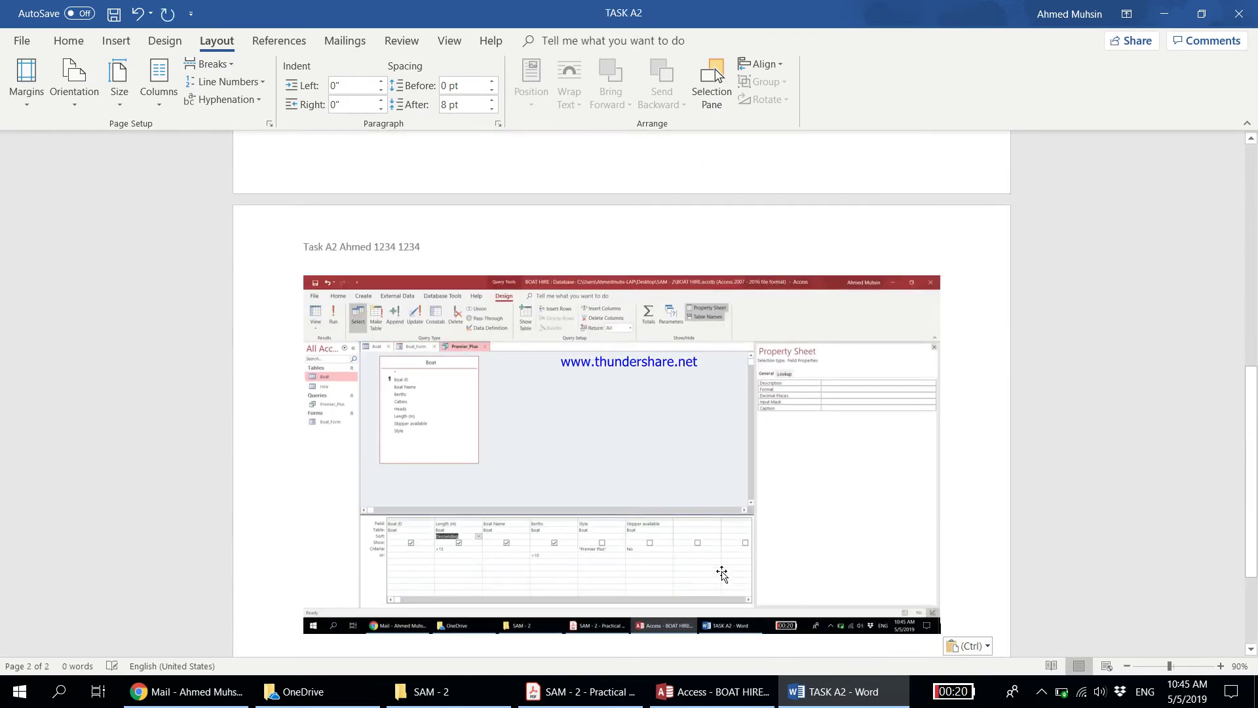
Step: Check the next instruction in the practical paper and display the Premier_Plus query results in Datasheet view in Access
click(580, 692)
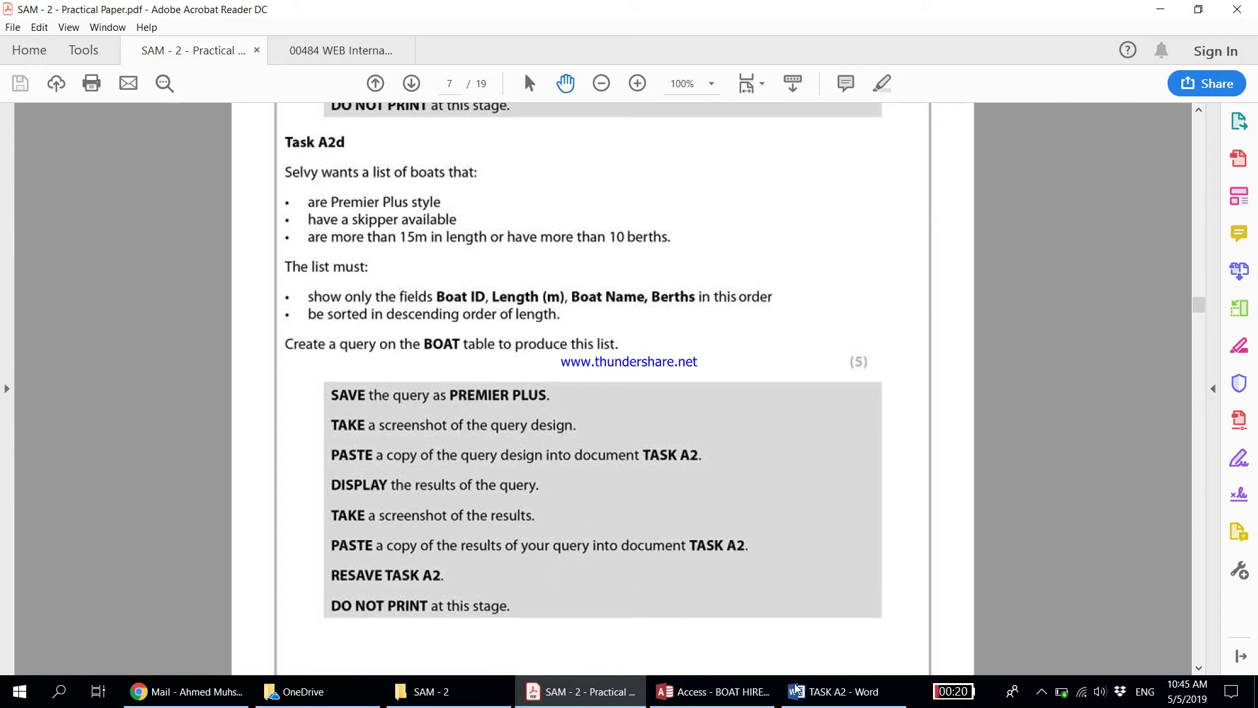
click(833, 691)
click(714, 691)
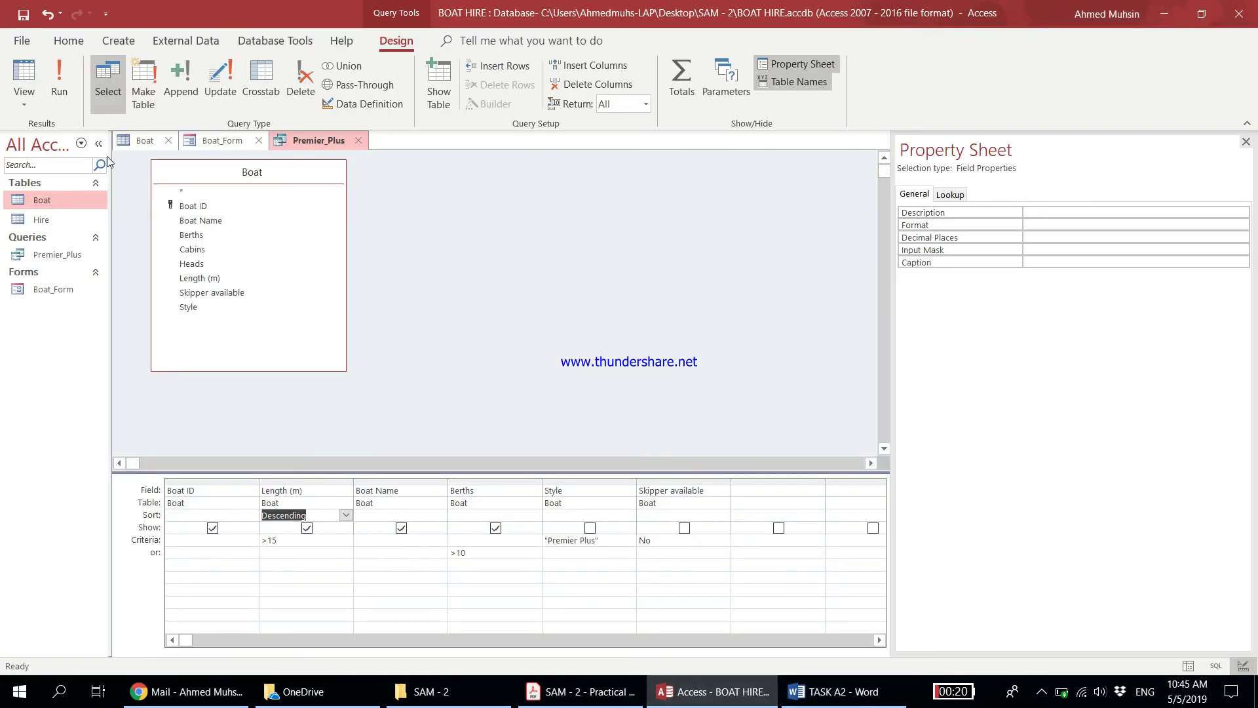
click(30, 110)
click(34, 140)
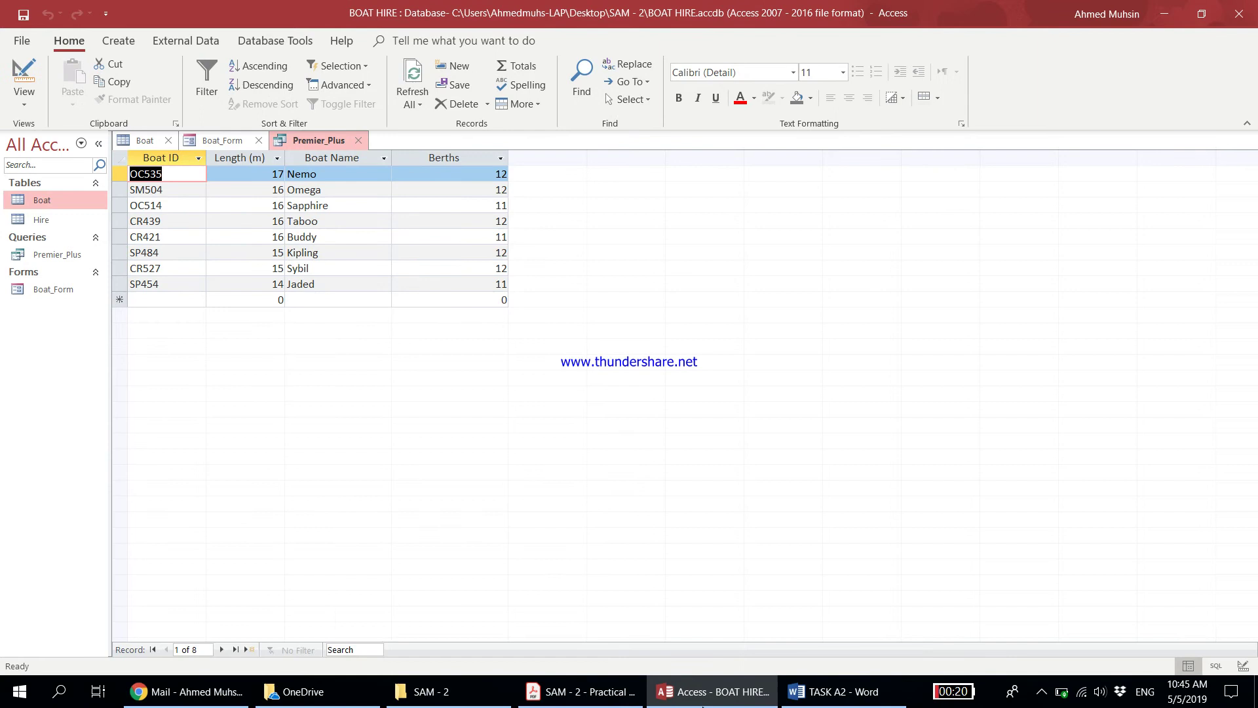
Step: Check the results instruction in the paper and paste the query results screenshot after the design screenshot in TASK A2
click(581, 691)
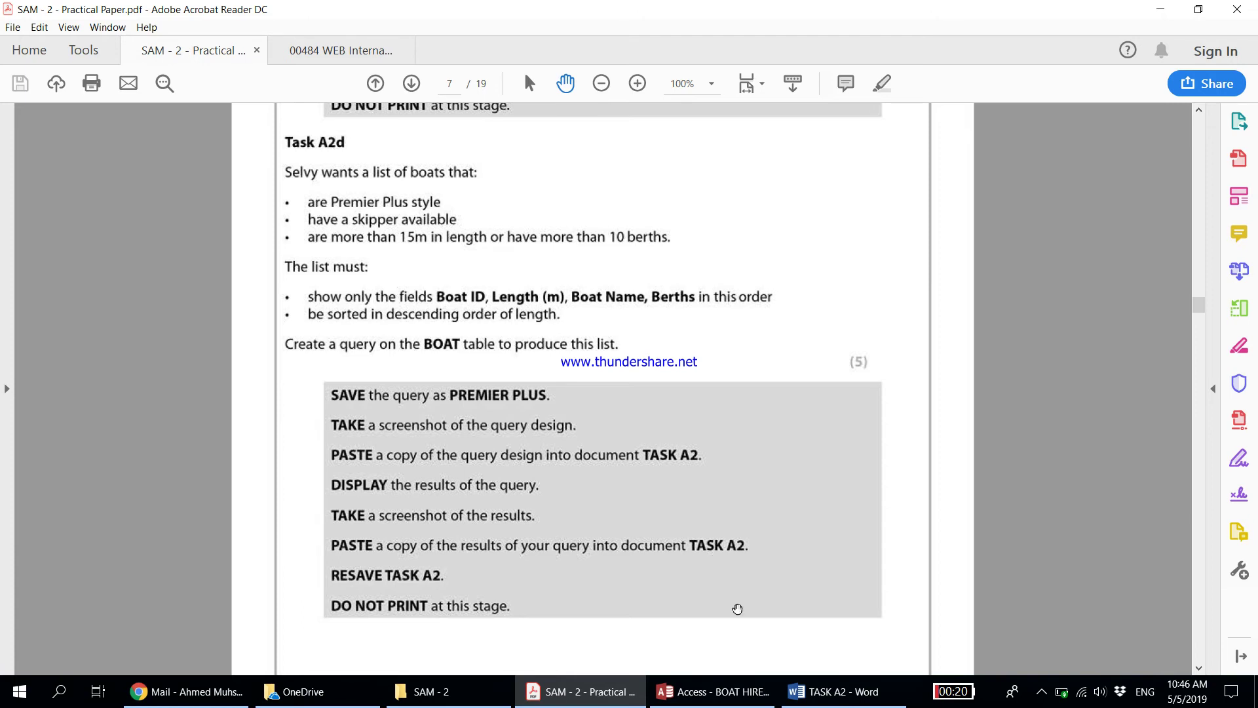
click(713, 691)
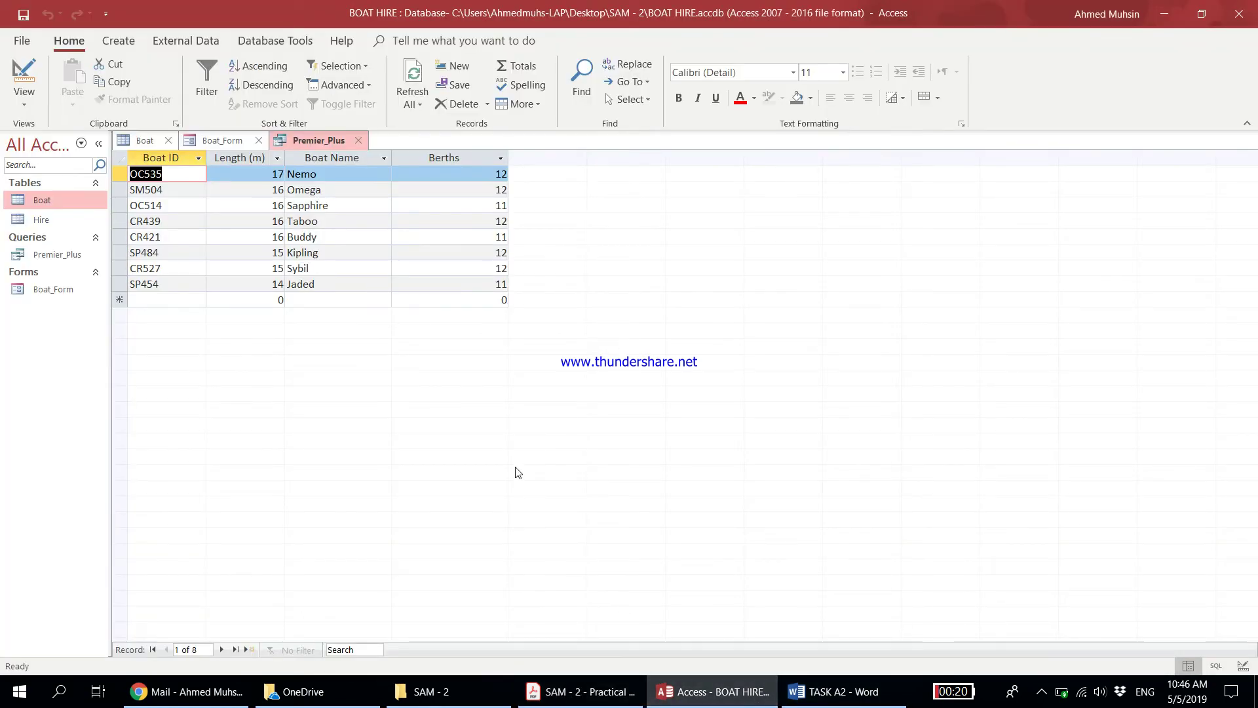
click(842, 692)
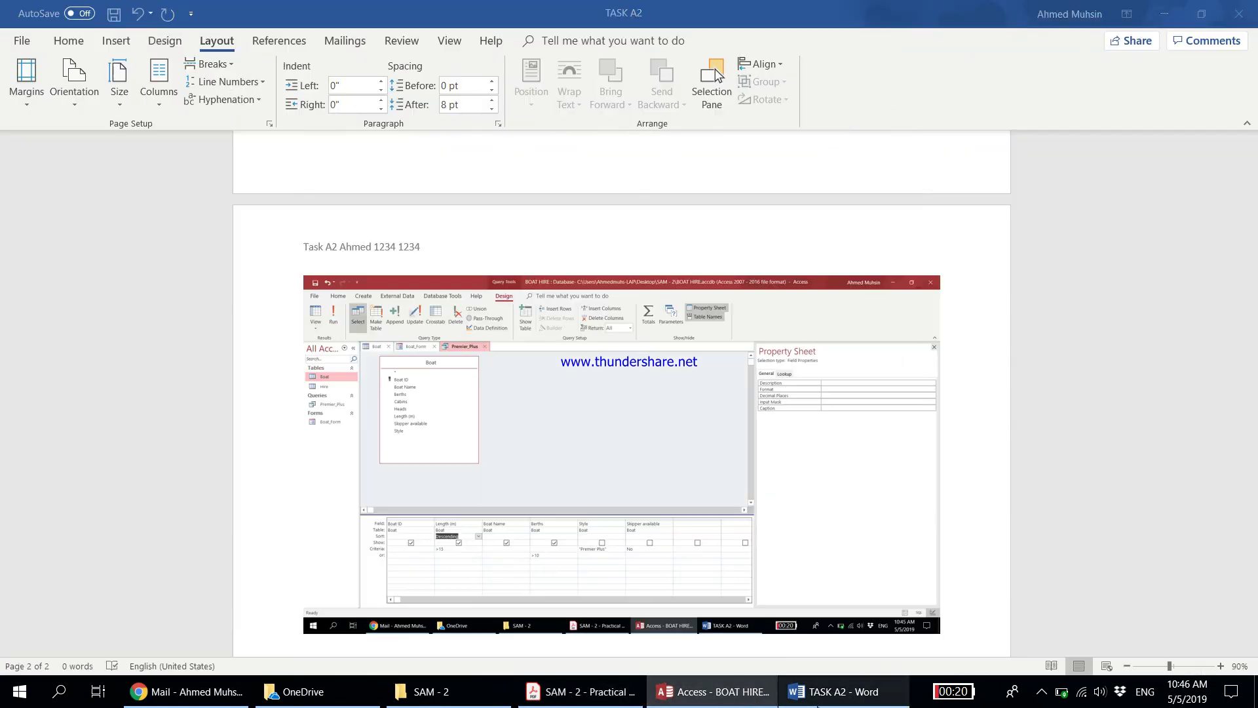
key(Return)
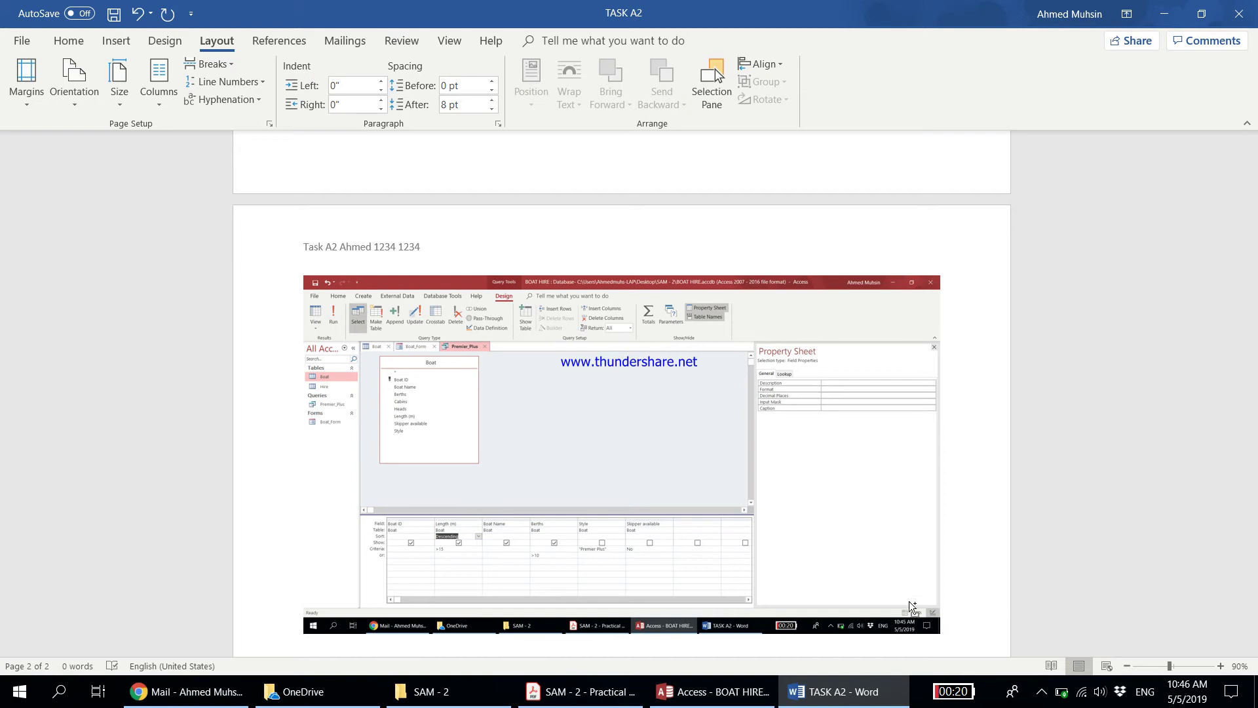
key(ctrl+v)
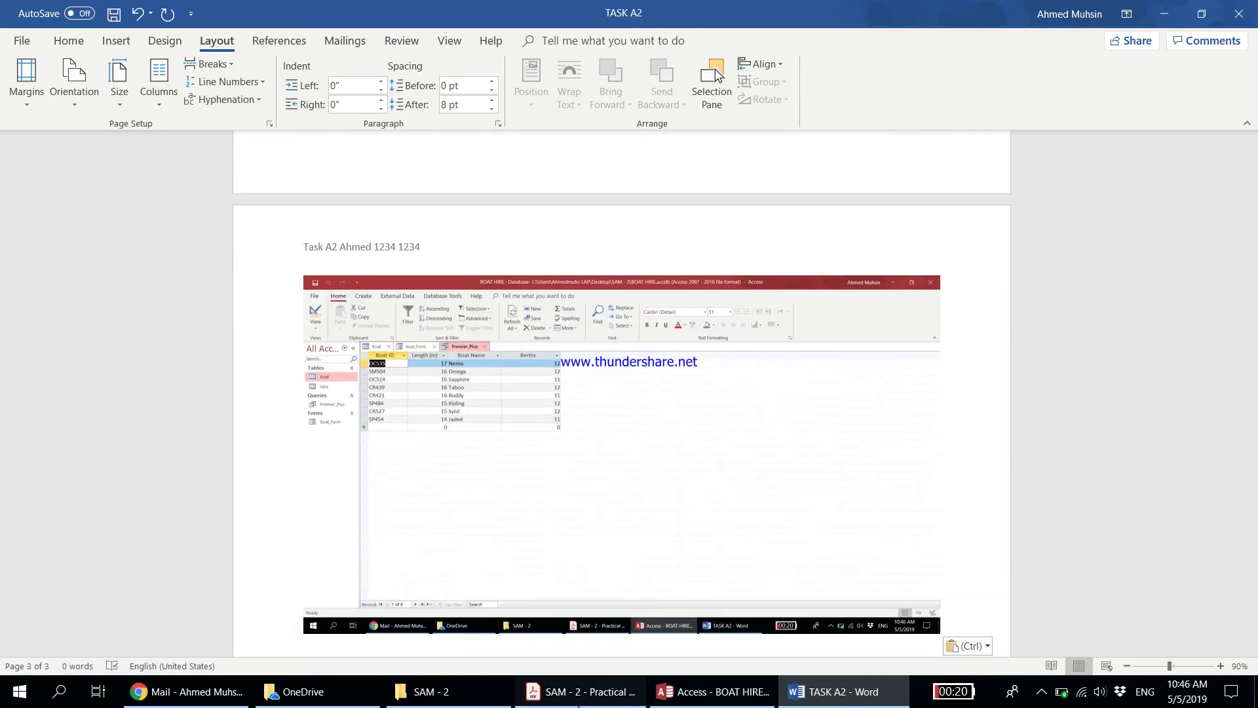
Step: Check the resave instruction in the paper, resave TASK A2 and go to Task A2e in the practical paper
click(578, 701)
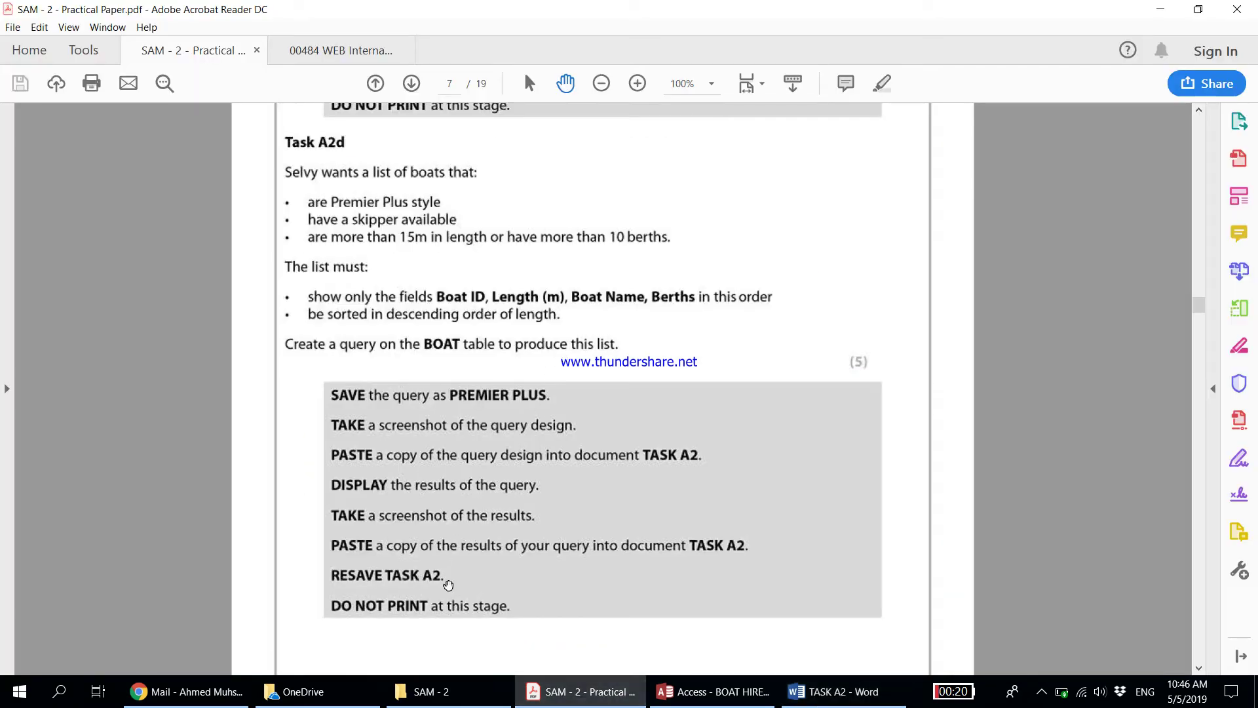
click(813, 692)
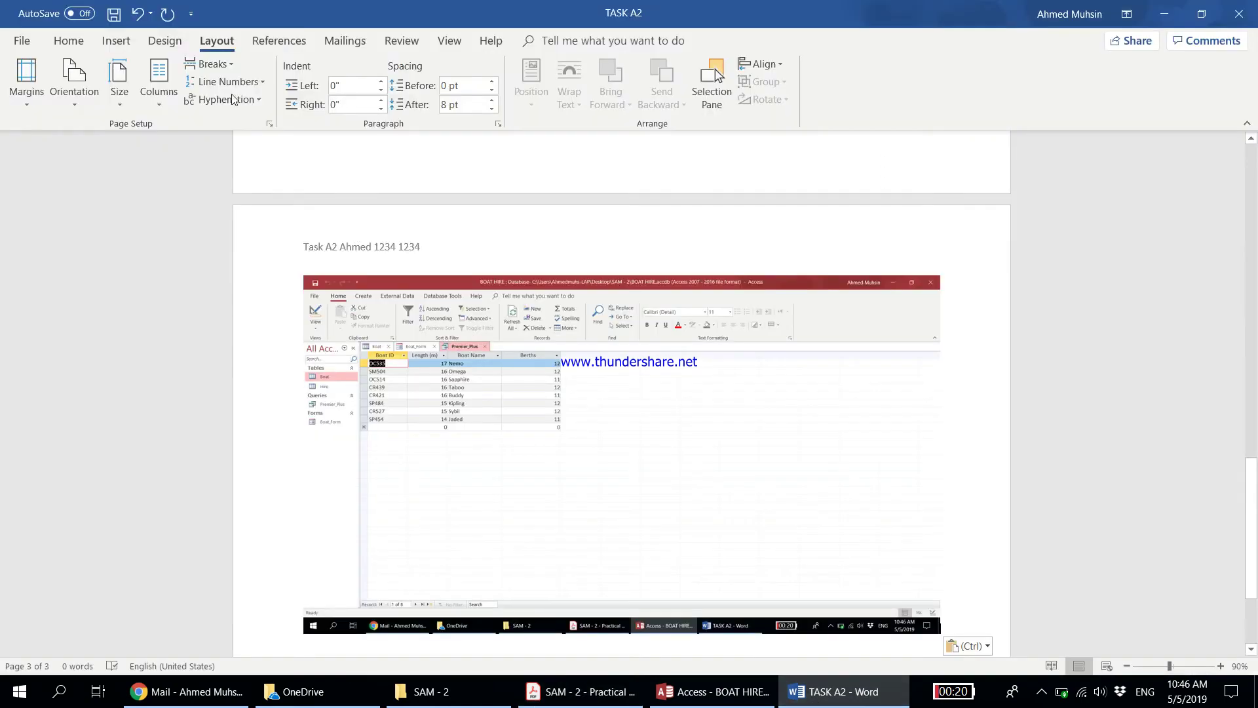
click(122, 19)
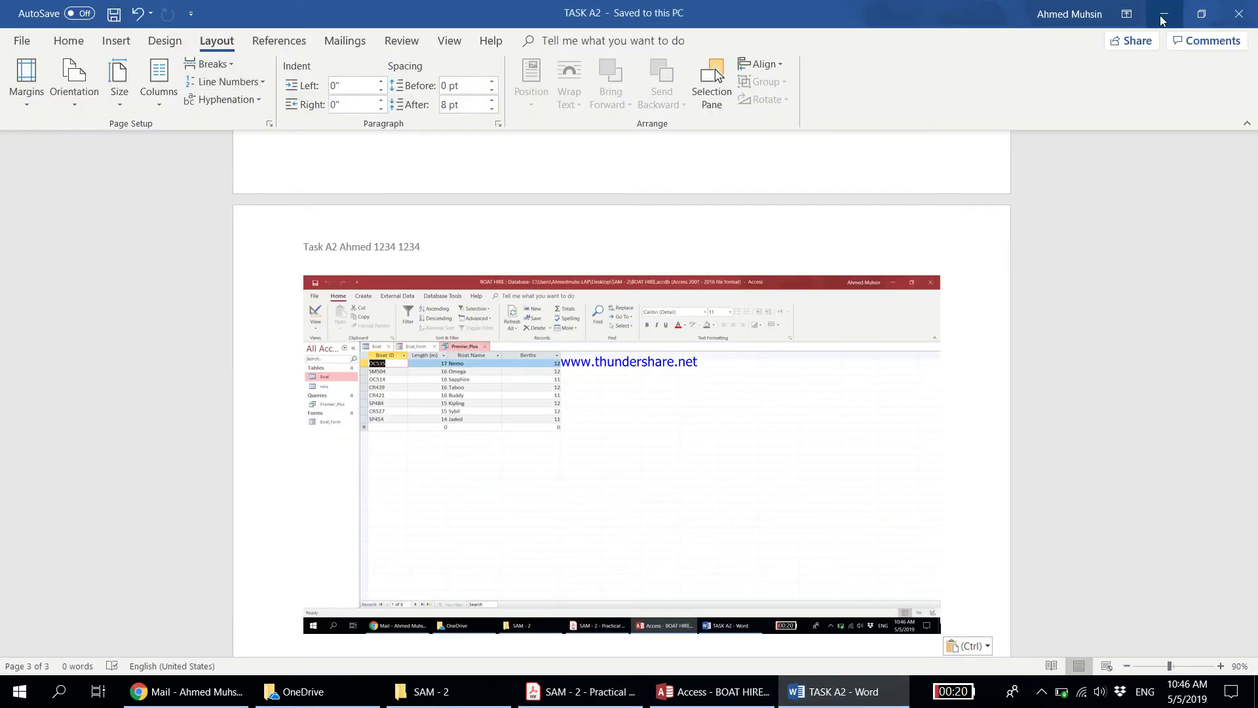
click(1164, 14)
scroll(688, 471, down, 10)
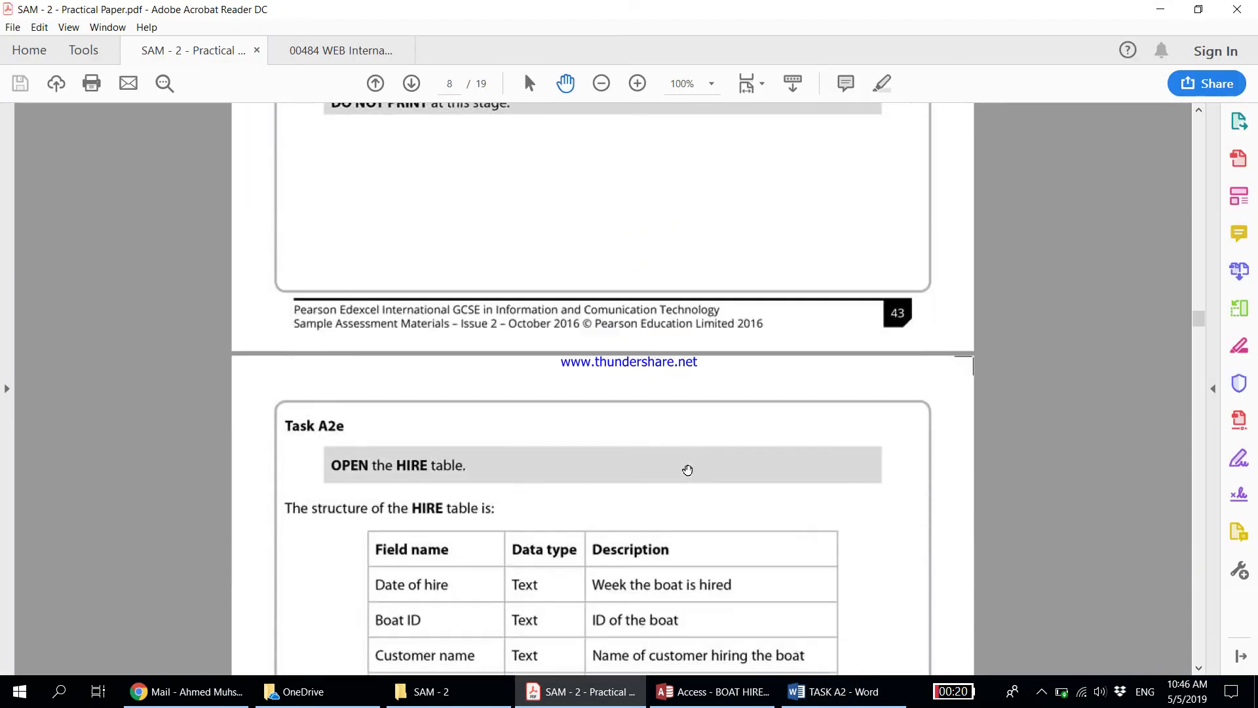
scroll(688, 470, down, 2)
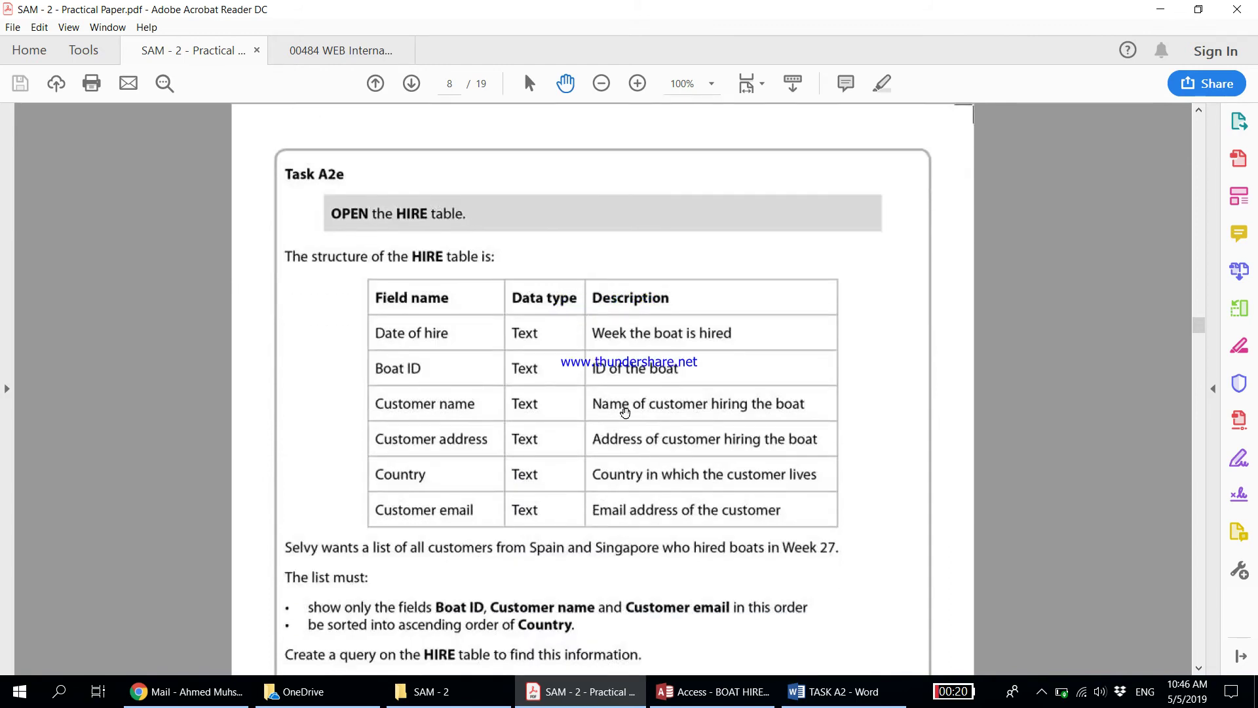
click(1046, 691)
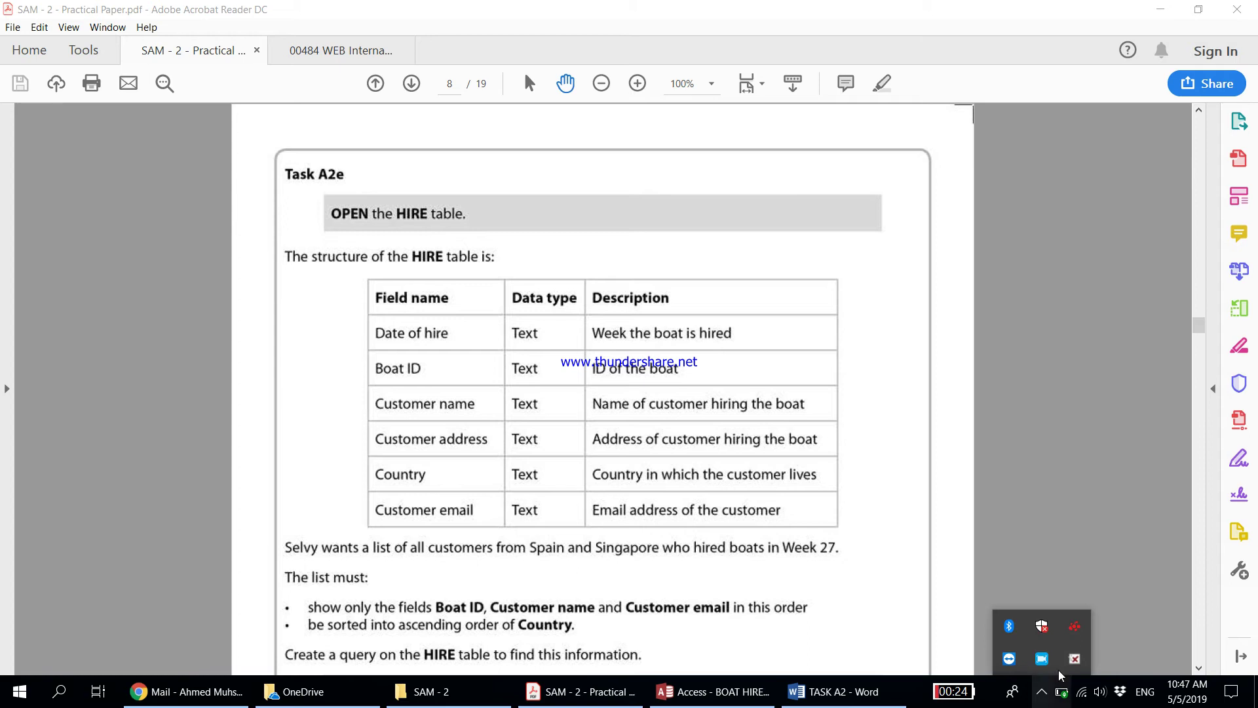
click(863, 359)
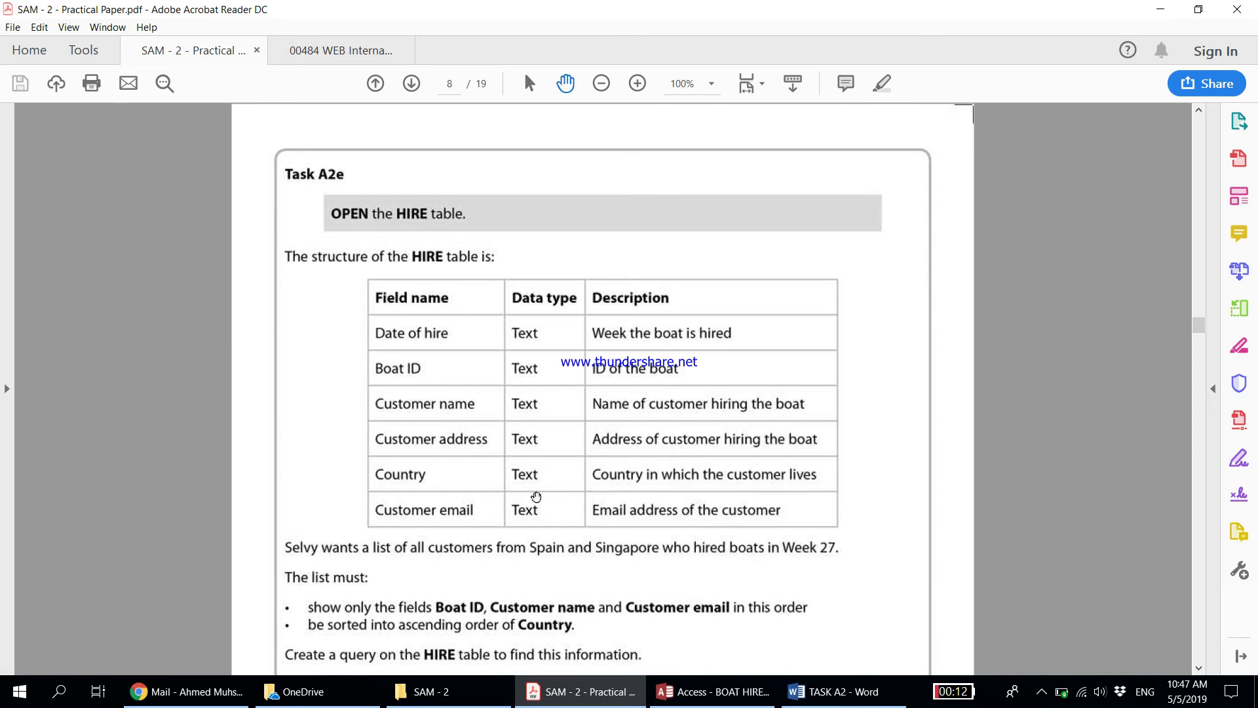
Step: Open the Hire table in Access and read the Task A2e query requirements in the paper, dismissing the battery notice
click(713, 691)
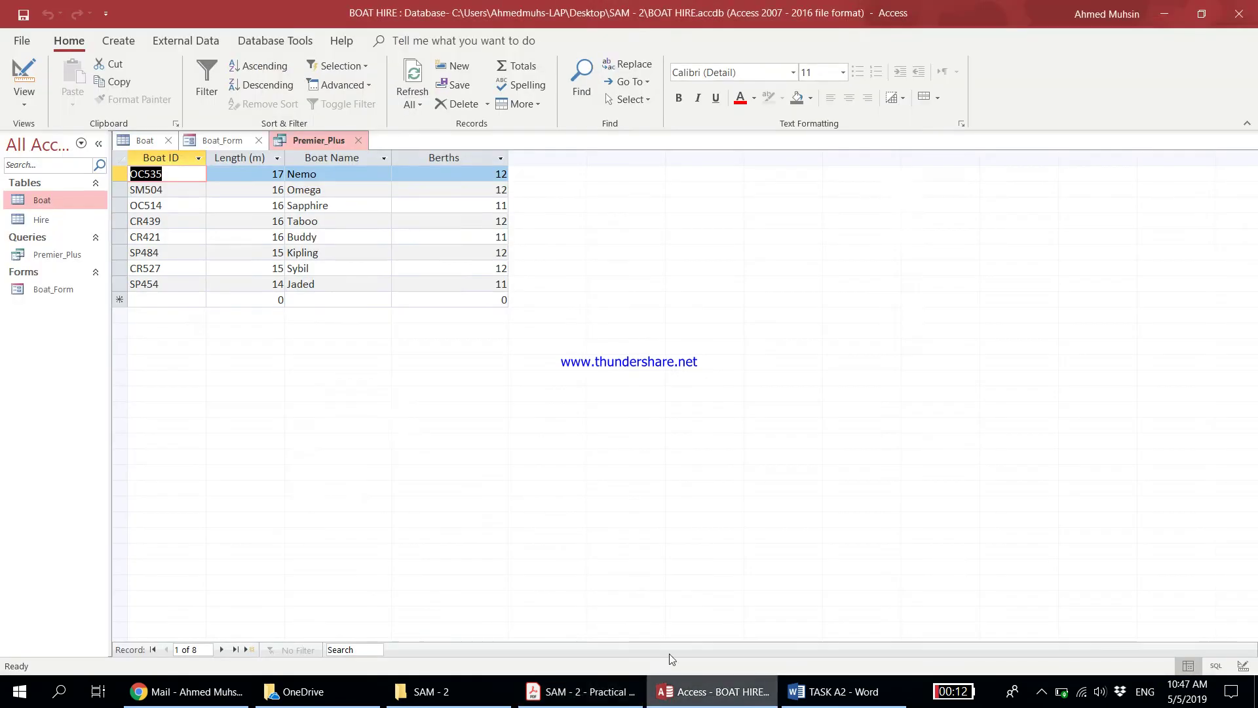
double_click(66, 223)
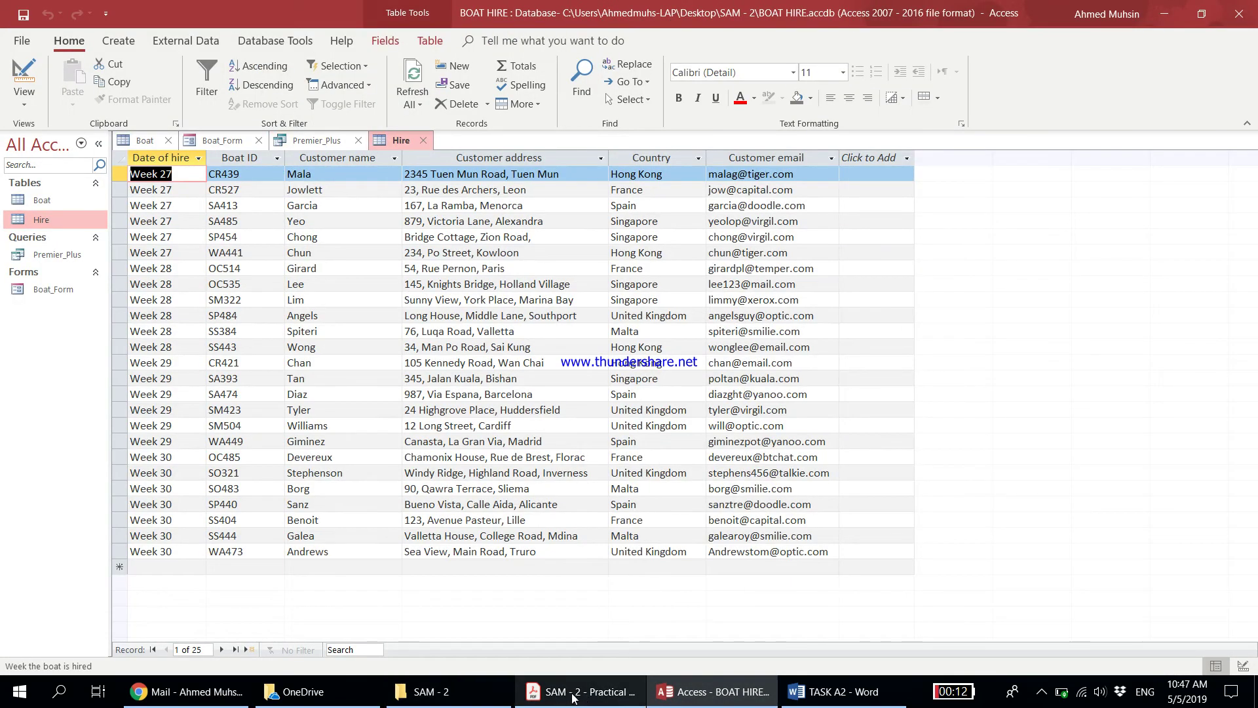
click(619, 702)
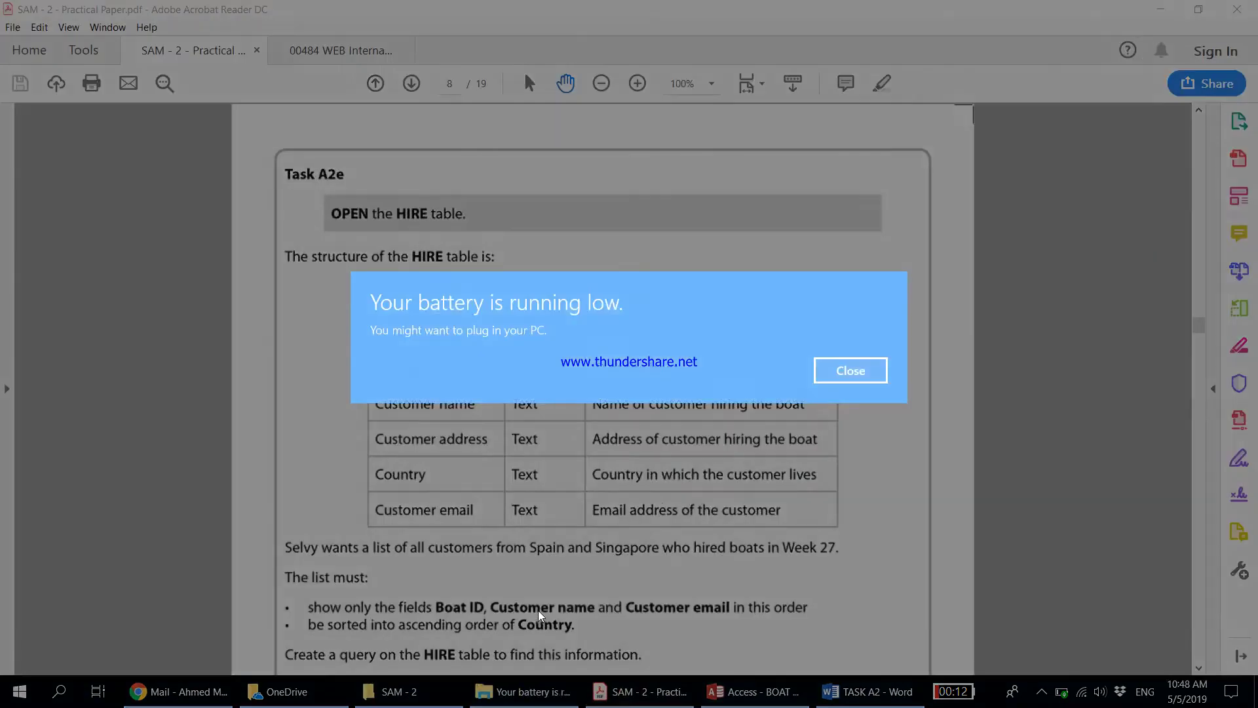
click(849, 370)
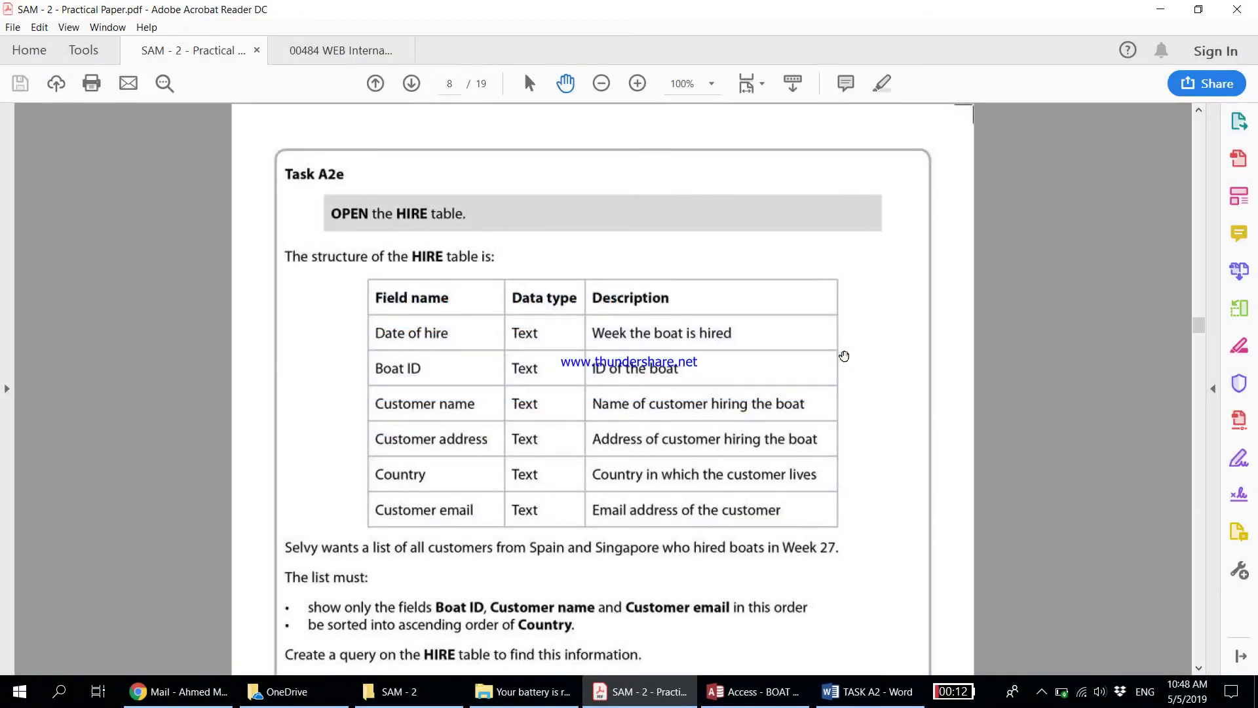
scroll(611, 467, down, 1)
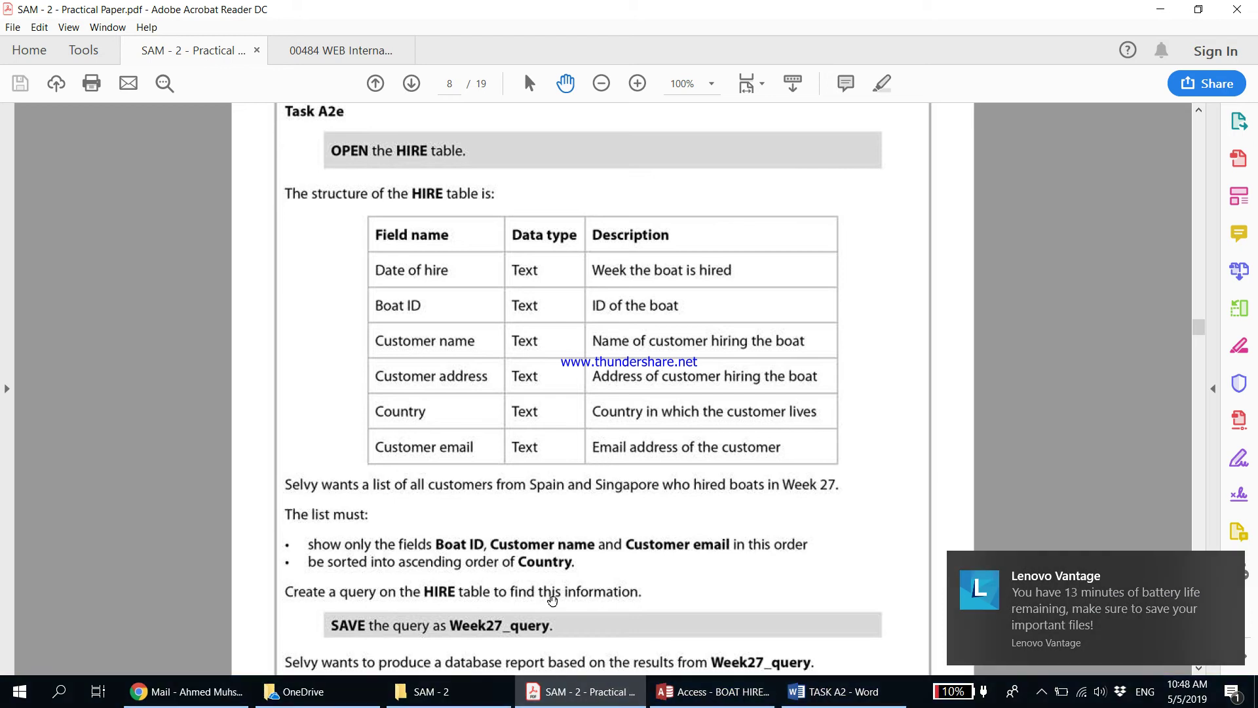
Step: Create a new query in Design view on the Hire table, checking the table against the paper, and enlarge its field list
click(713, 691)
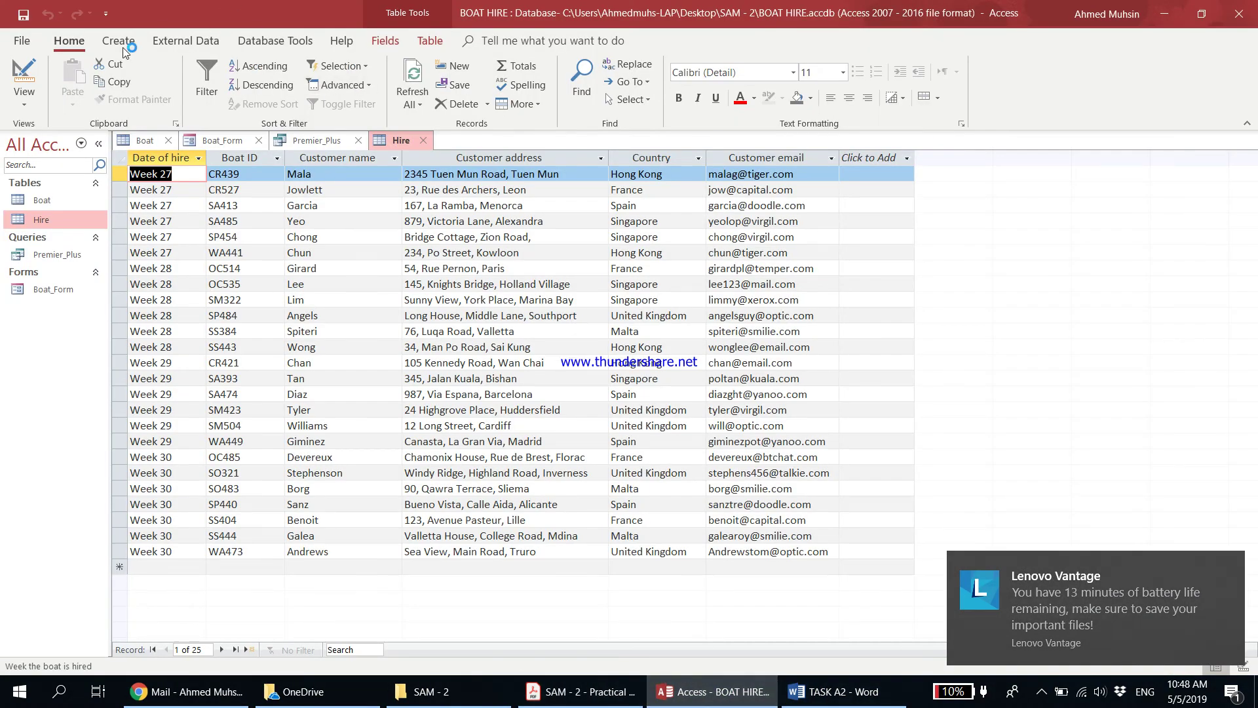
click(117, 42)
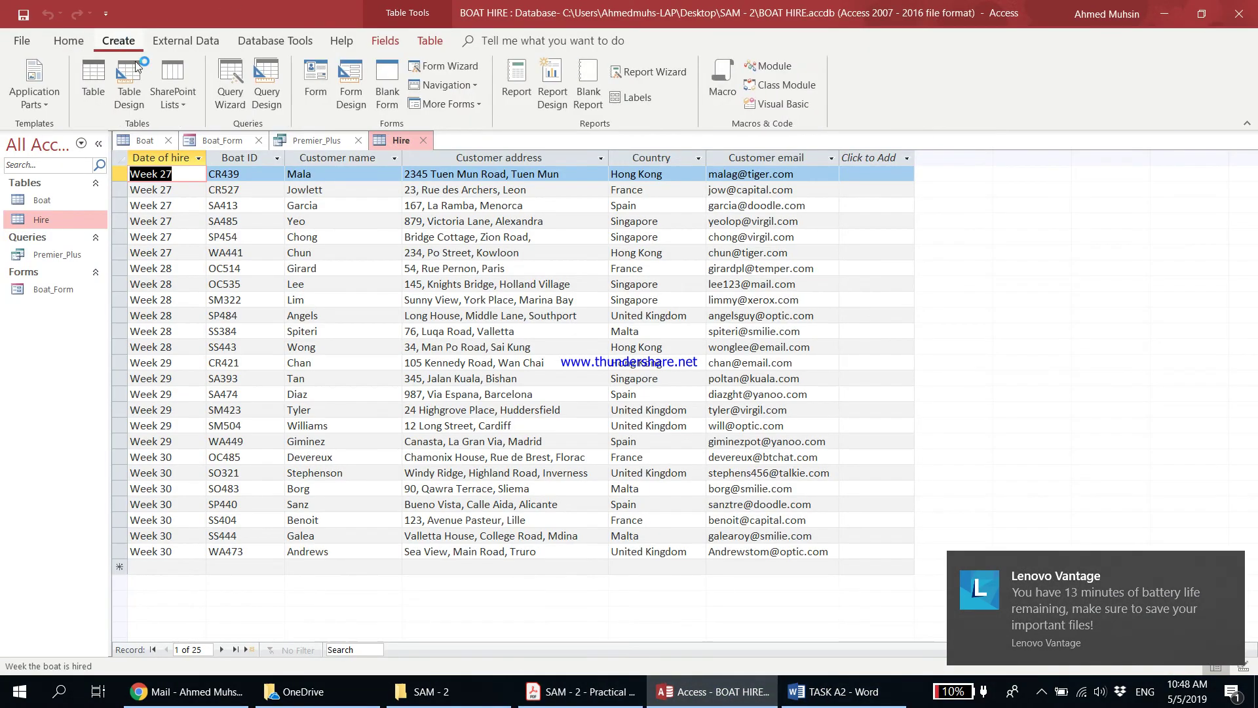
click(266, 97)
click(623, 700)
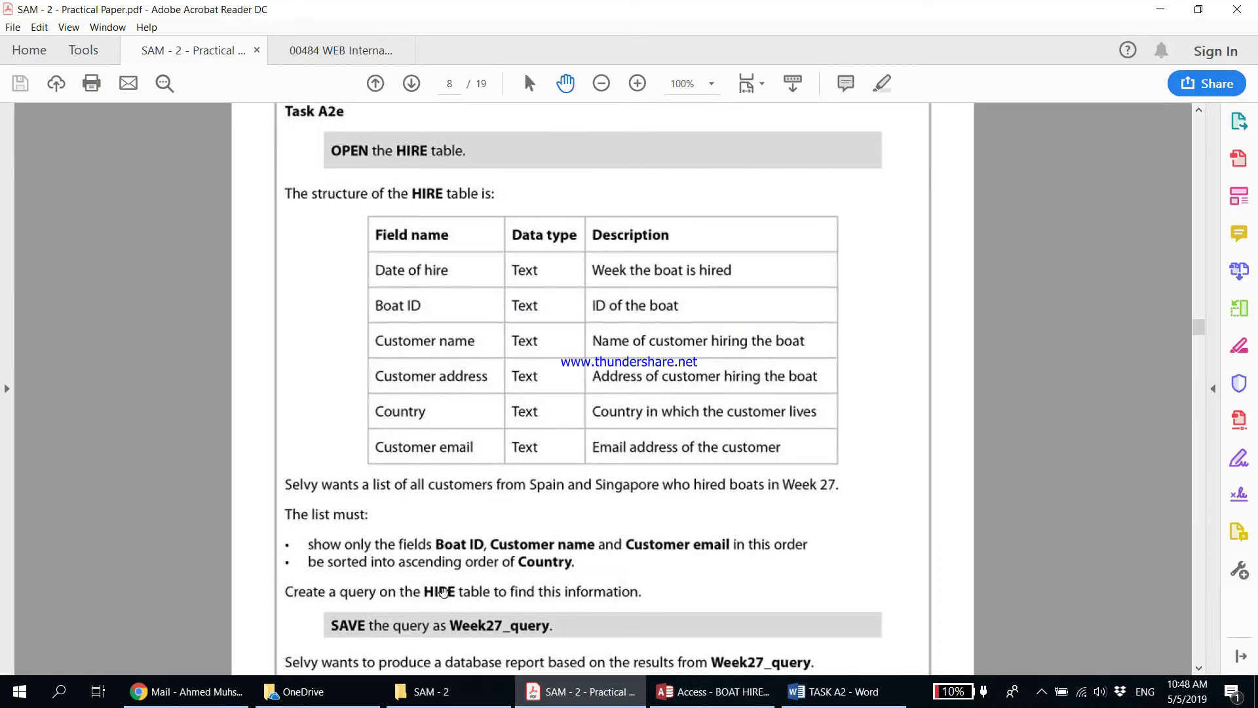
click(713, 691)
click(536, 331)
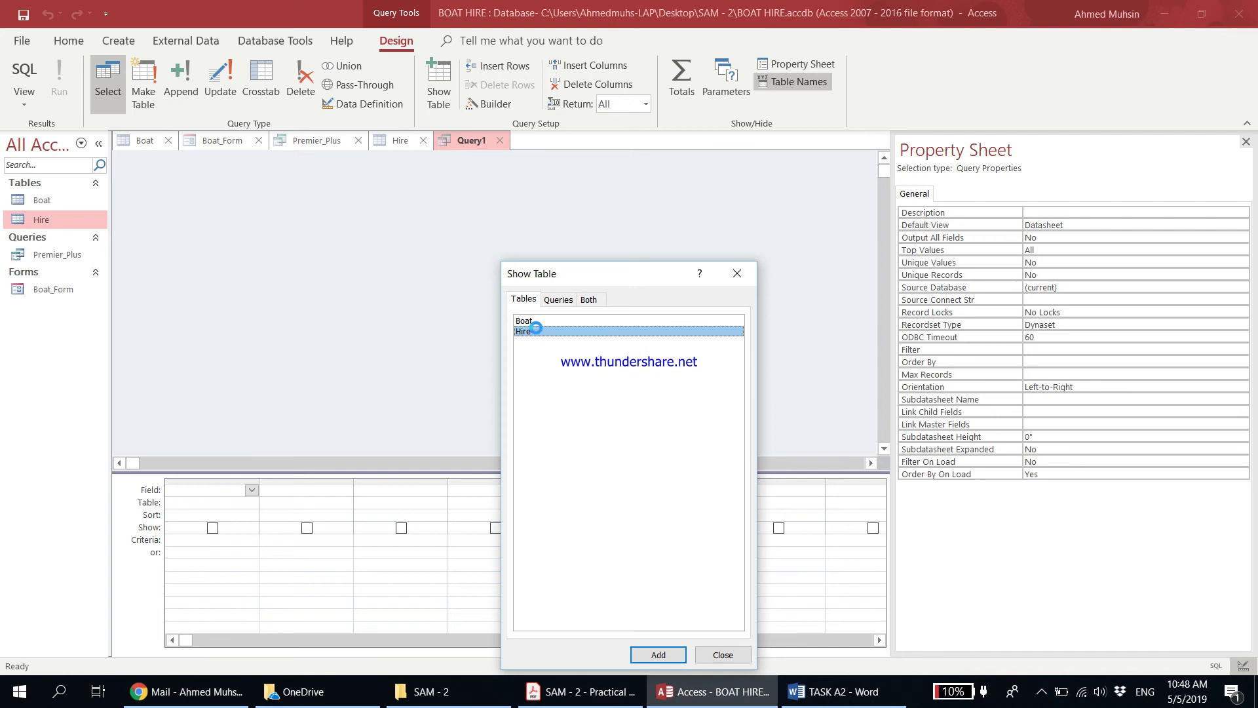
double_click(536, 331)
click(737, 273)
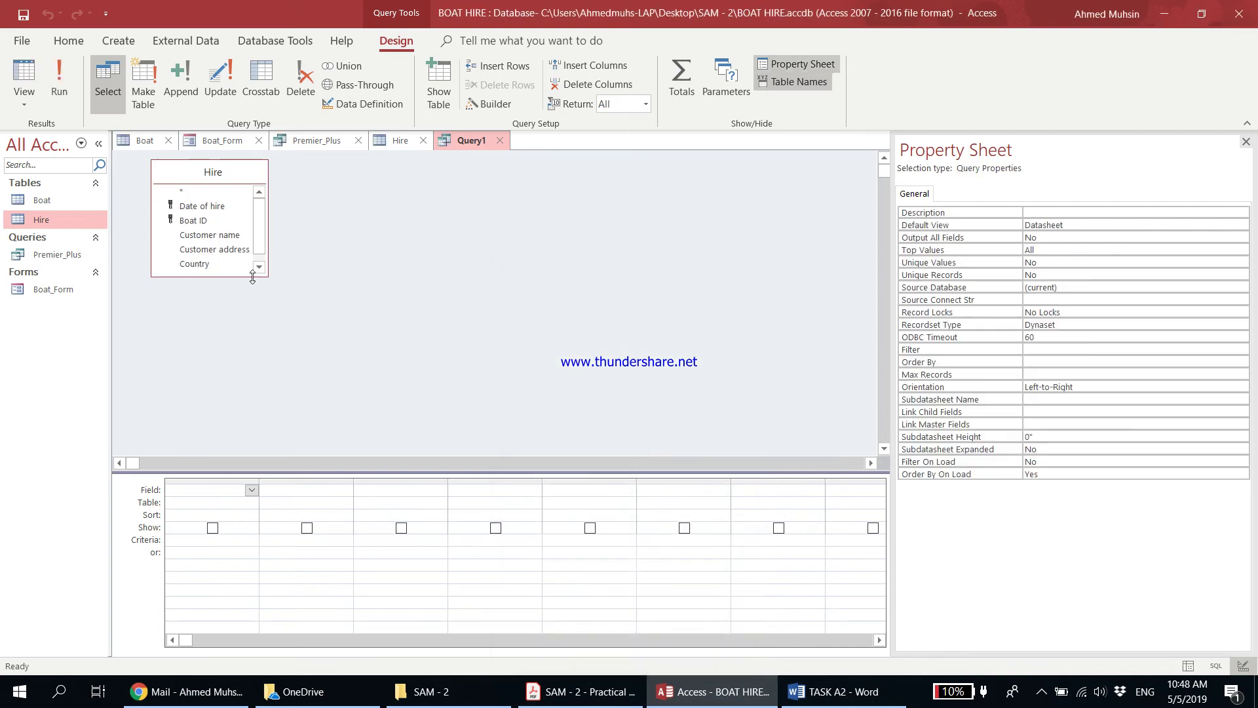
drag(253, 276, 257, 351)
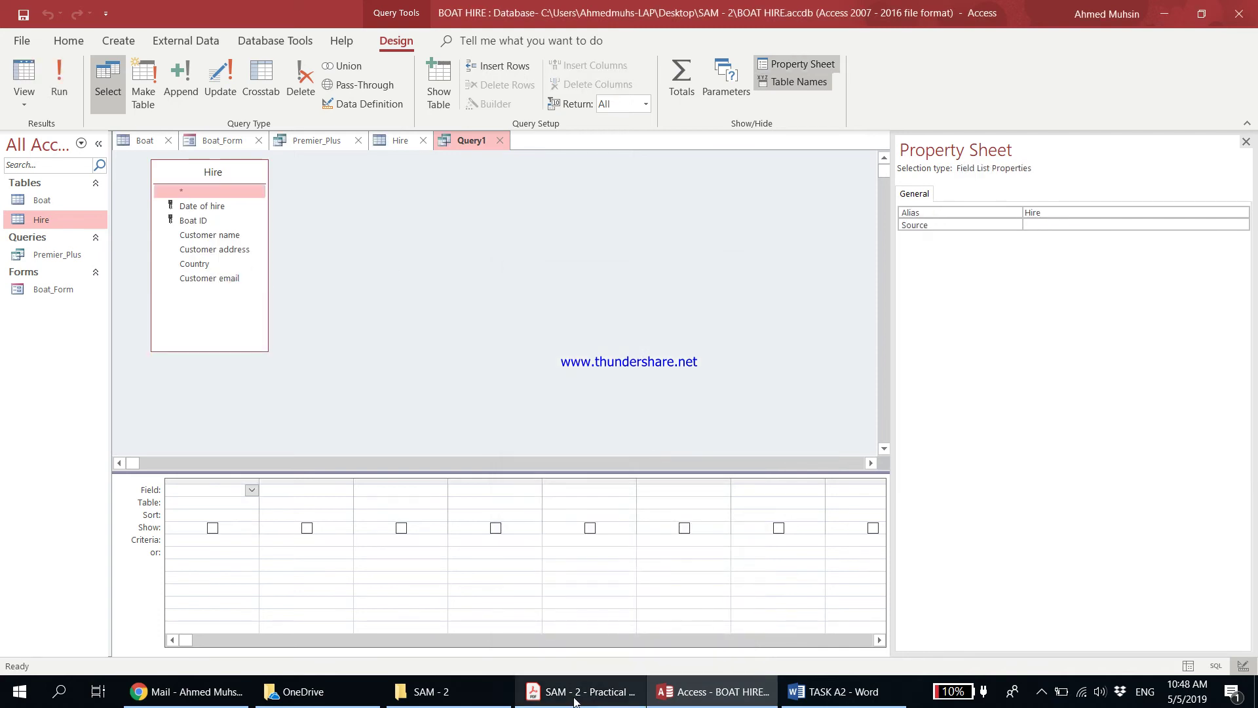
Step: Check the required fields in the practical paper and add Boat ID, Customer name and Customer email to the query in that order
mouse_move(574, 702)
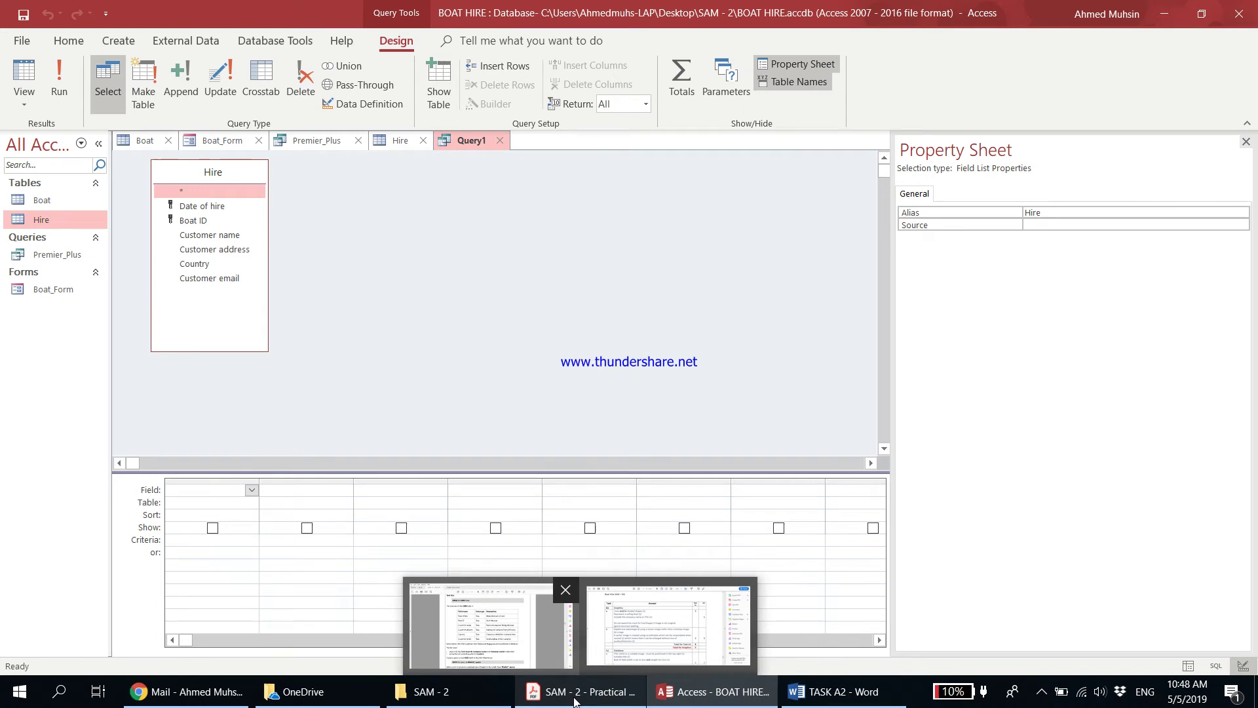
click(575, 702)
scroll(564, 542, down, 3)
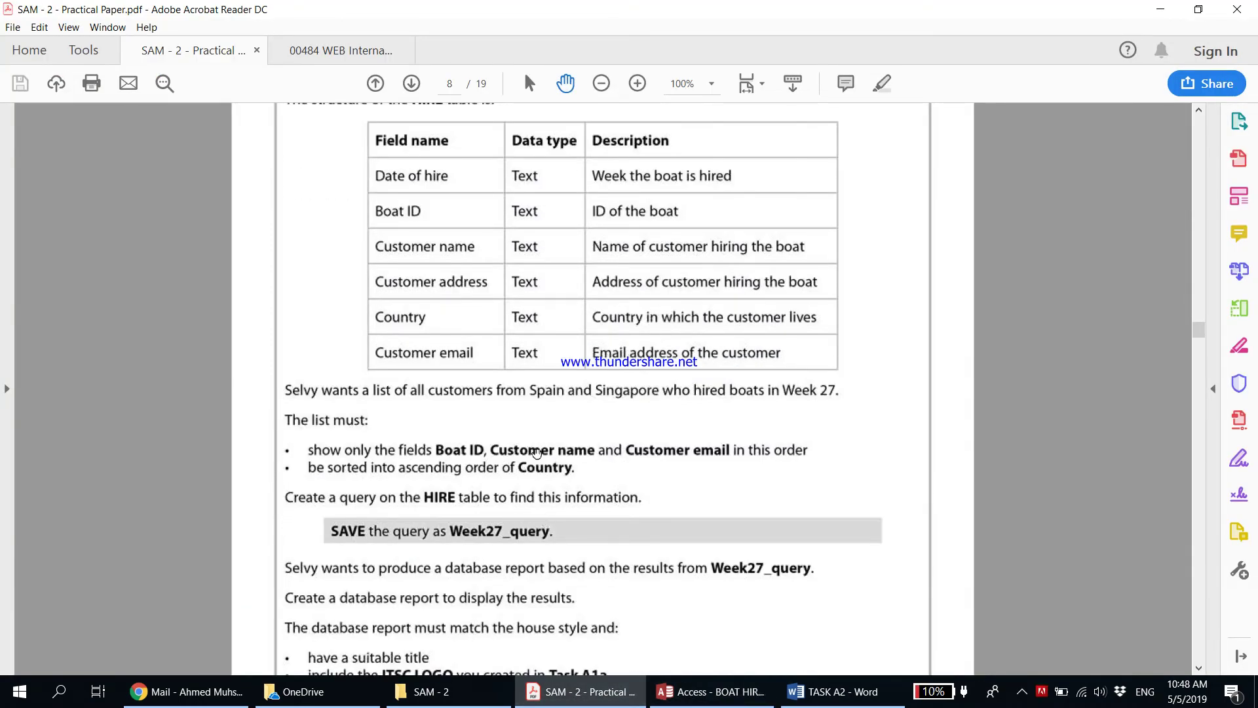
click(1161, 9)
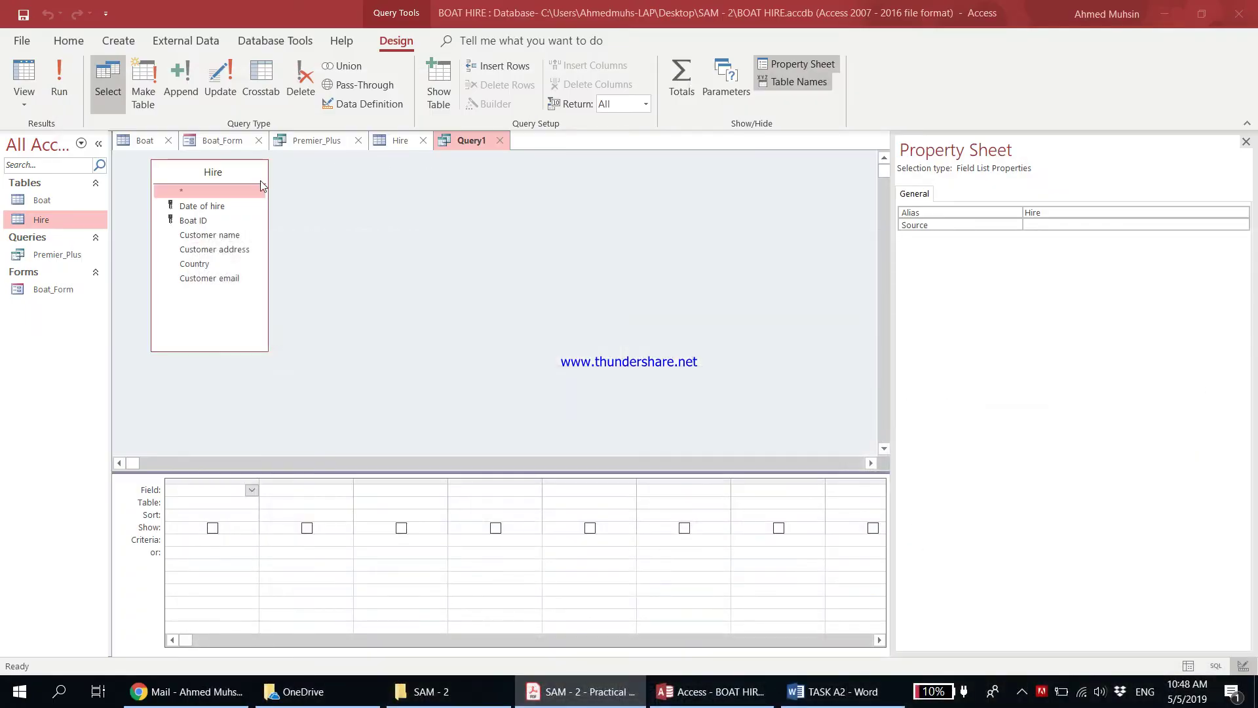
double_click(194, 221)
double_click(210, 235)
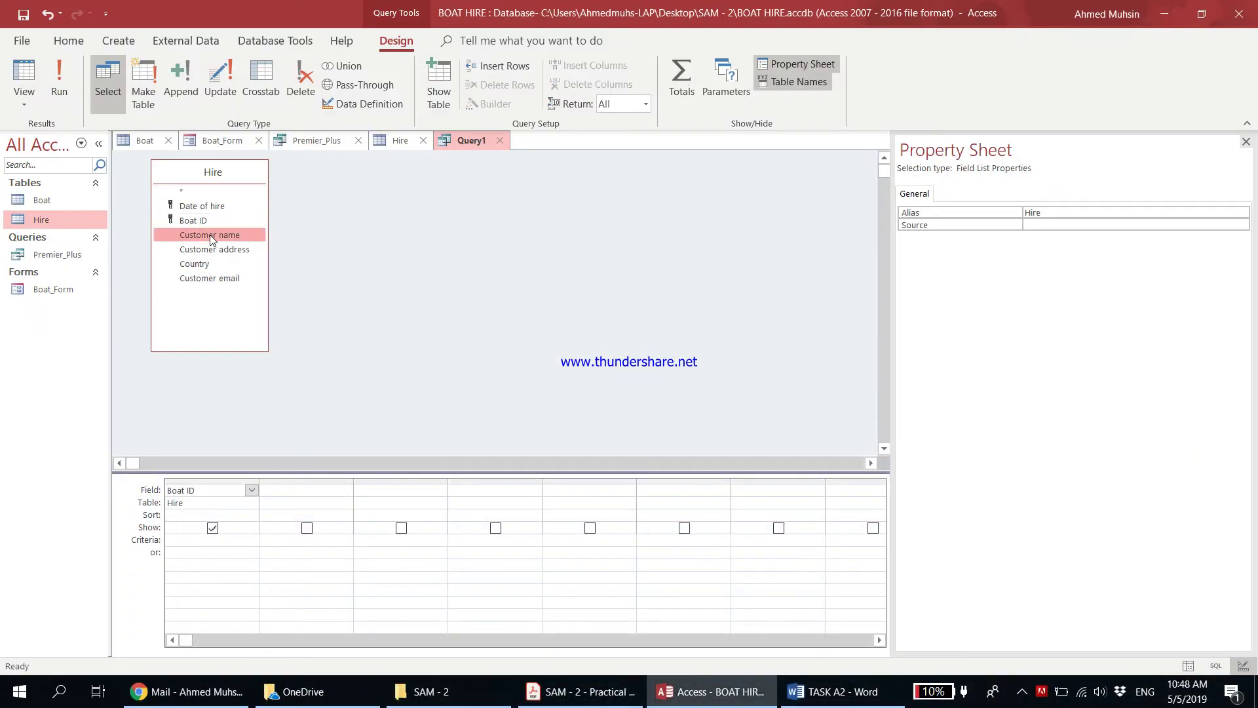
double_click(207, 278)
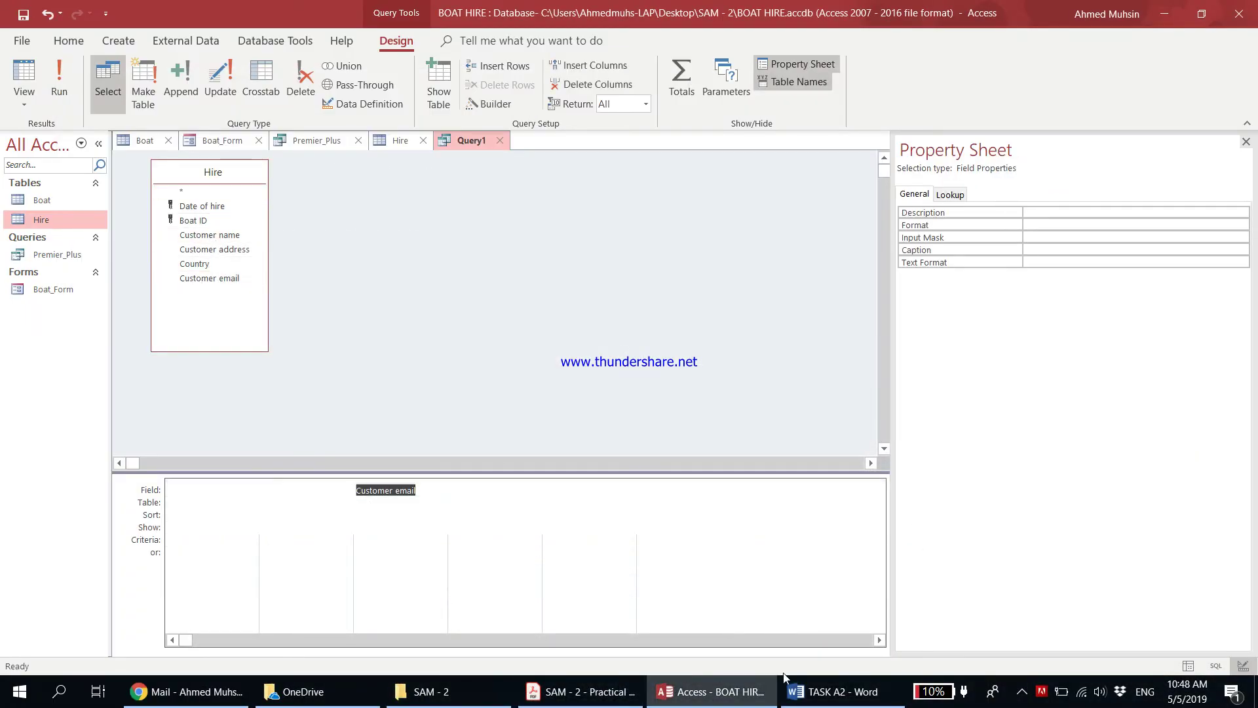
Step: Add Country to the query as a hidden field with the criterion Spain or Singapore, checking the requirements in the paper
click(585, 702)
scroll(536, 478, down, 1)
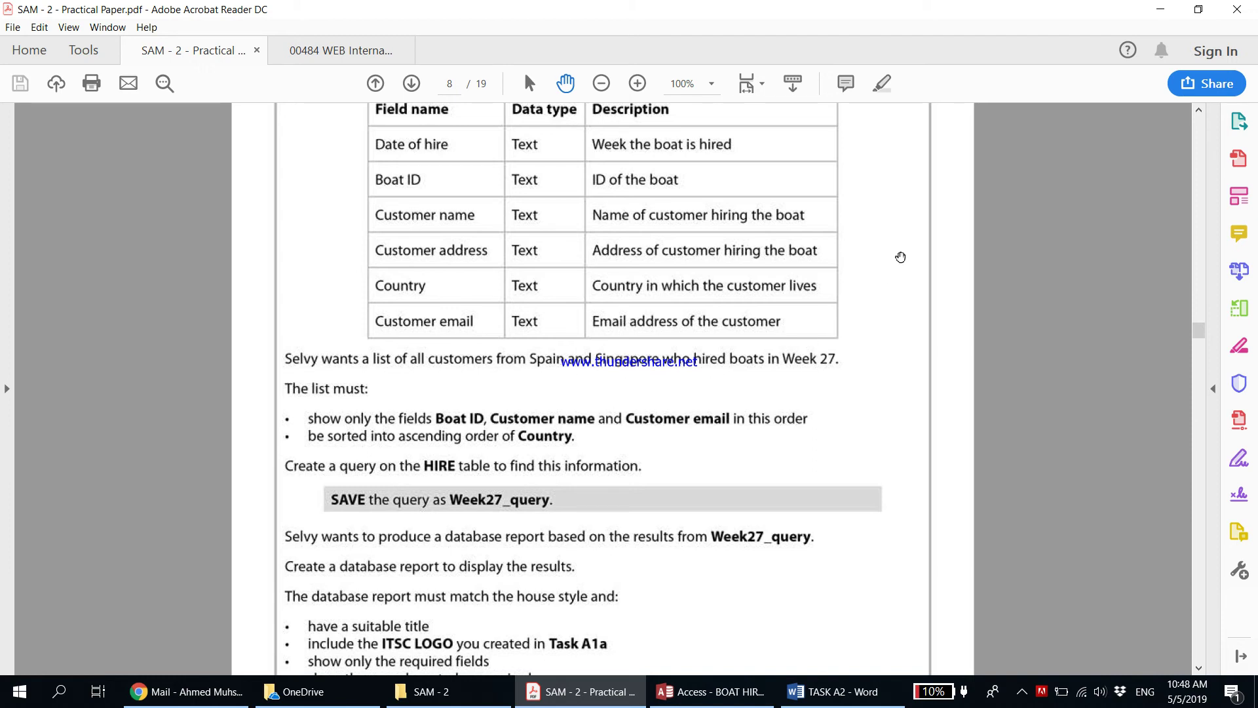
click(1159, 12)
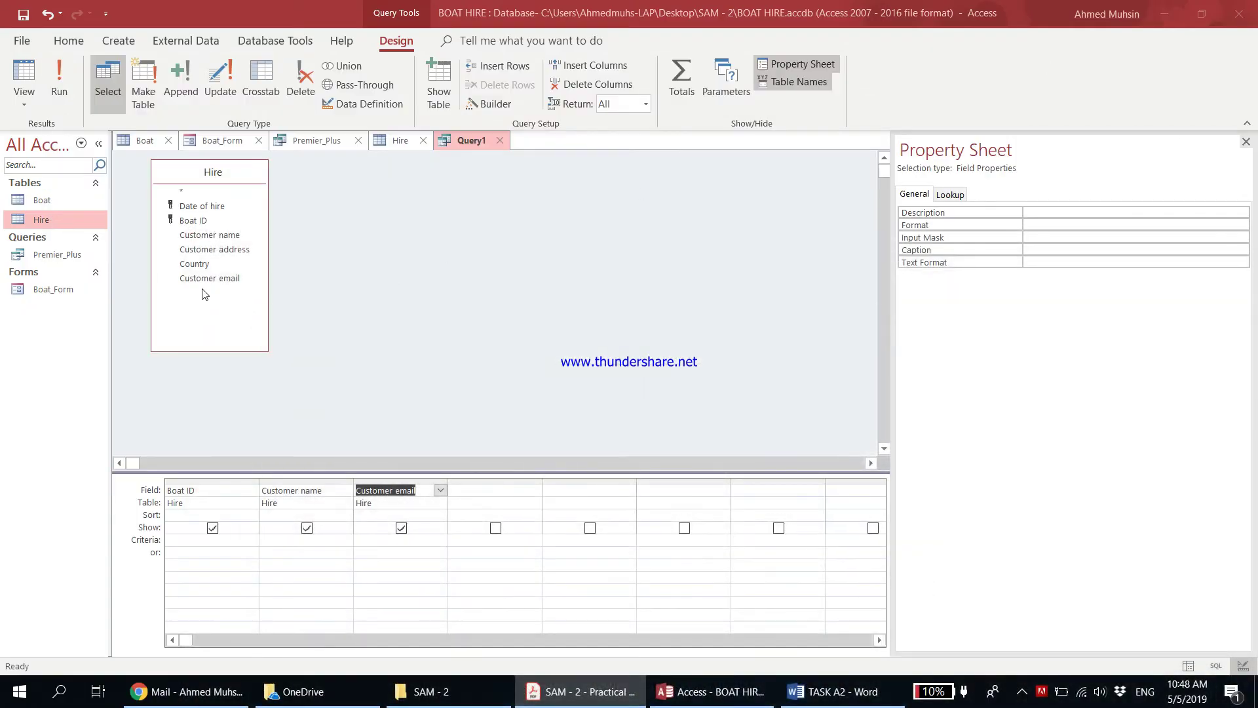
click(491, 493)
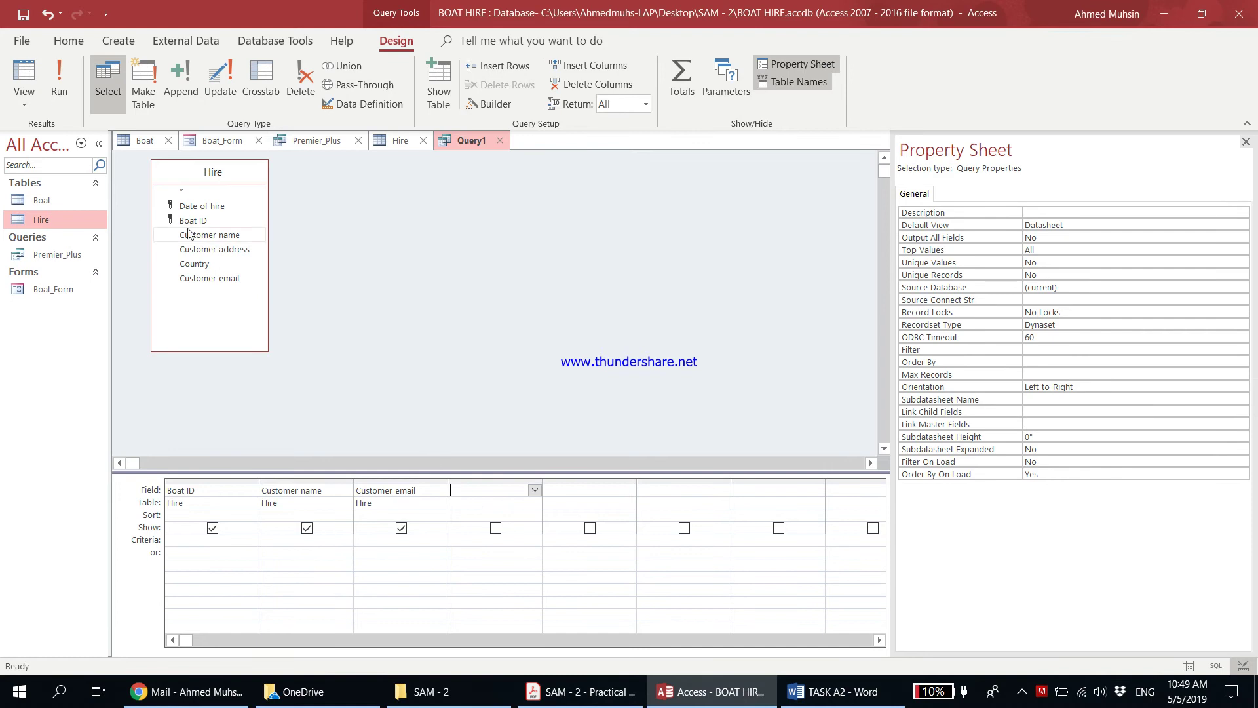
double_click(193, 264)
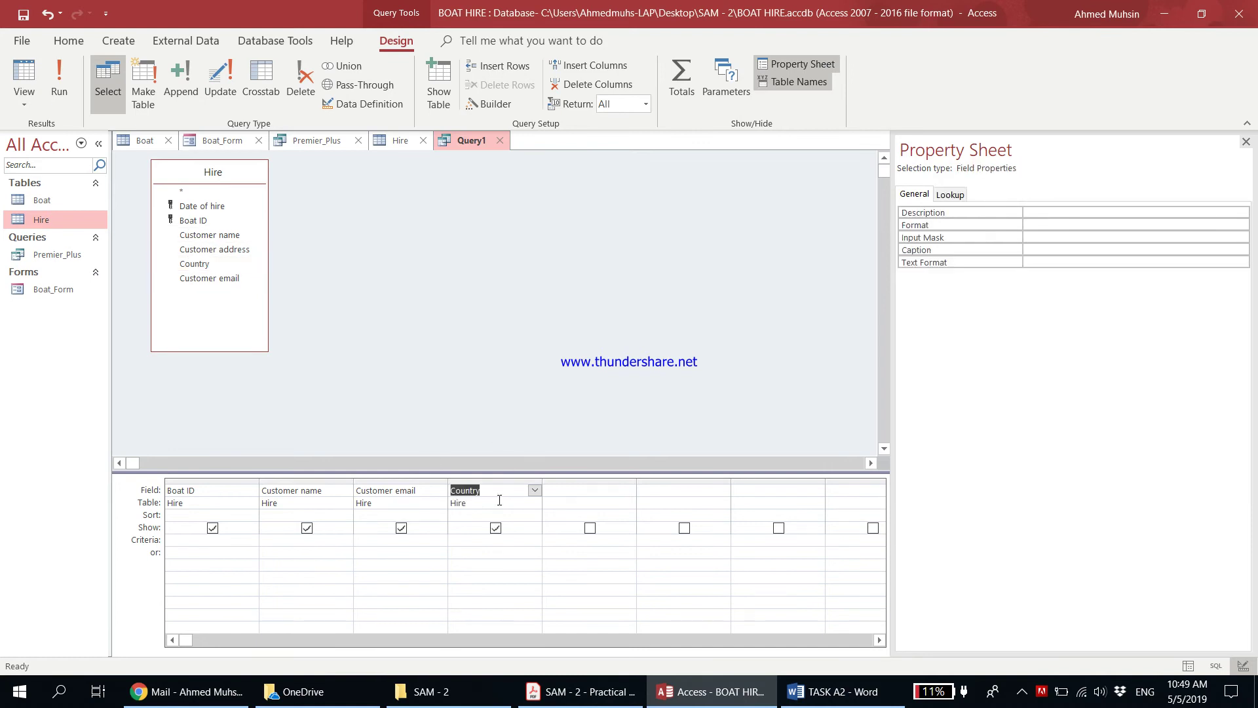
click(498, 528)
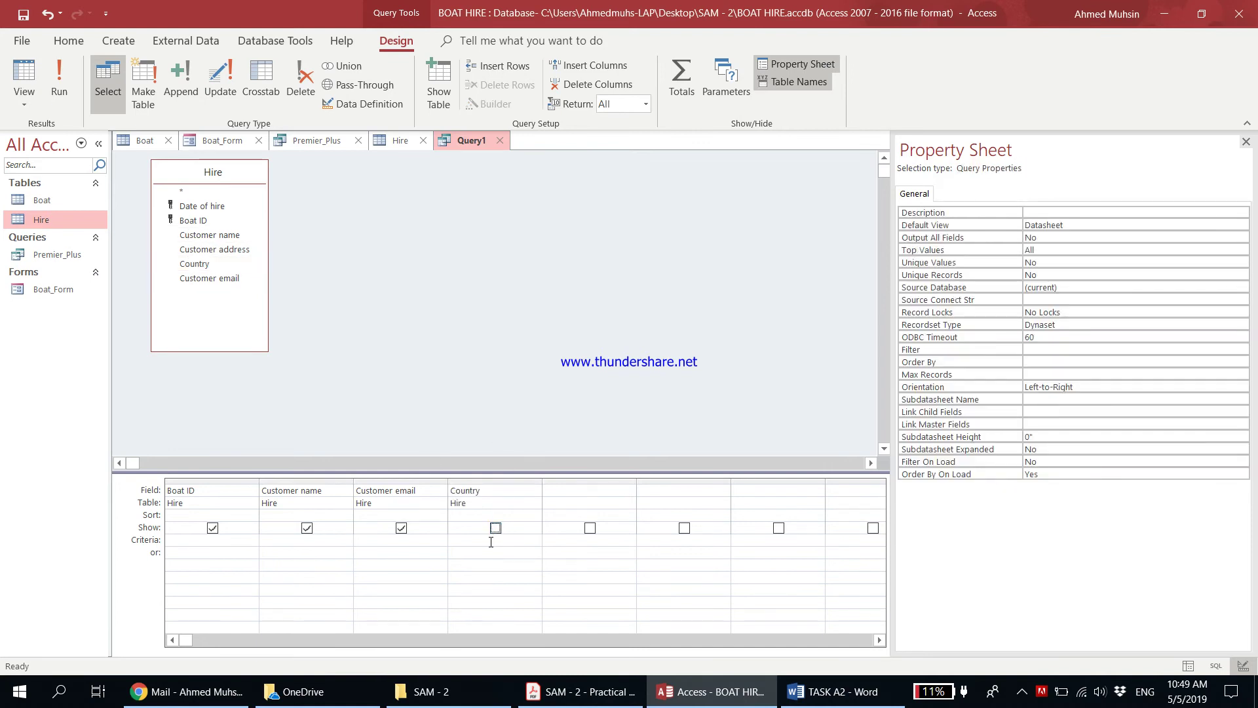
click(494, 539)
text(Spain or Singapor)
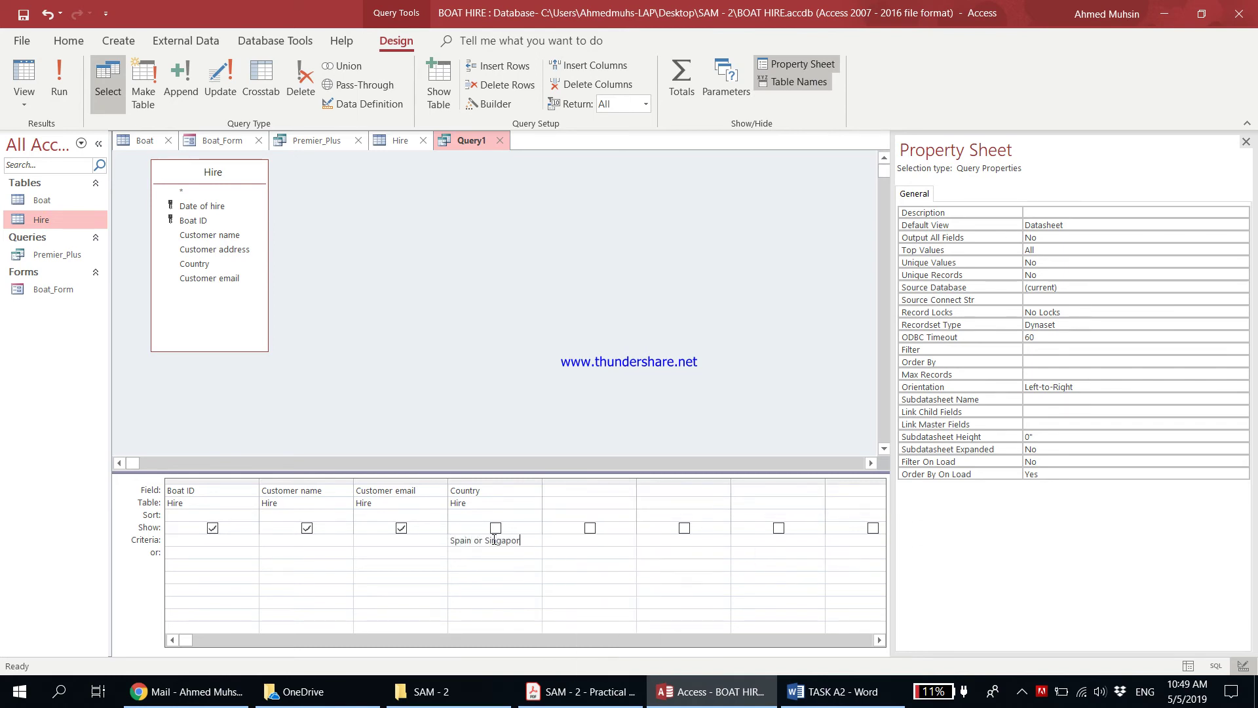
click(555, 692)
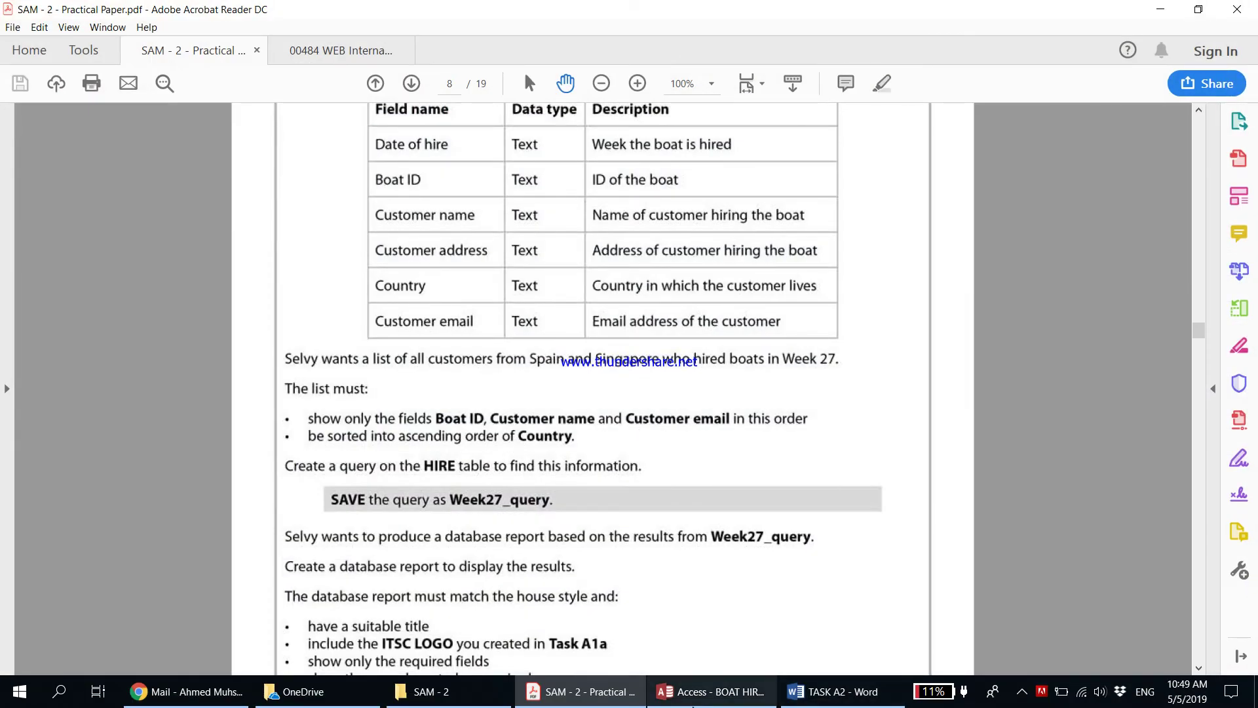
click(711, 691)
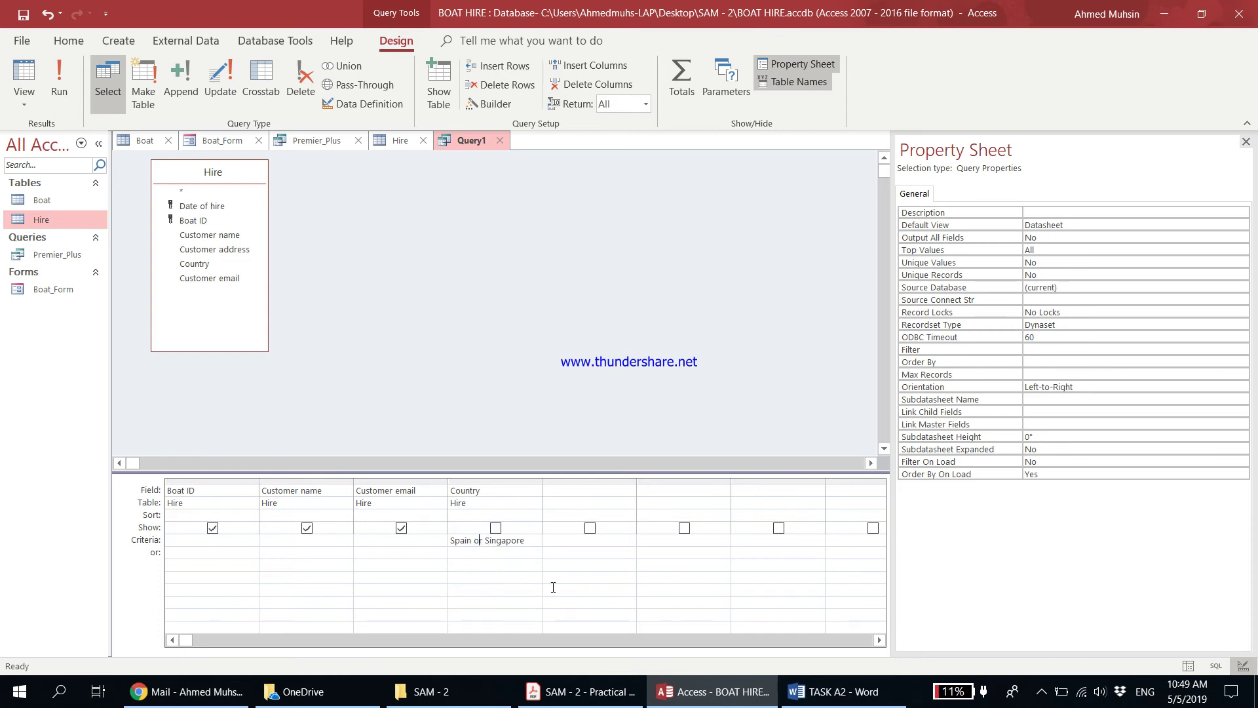
Step: Check the week requirement in the paper and add Date of hire as a hidden field with the criterion Week 27
click(580, 692)
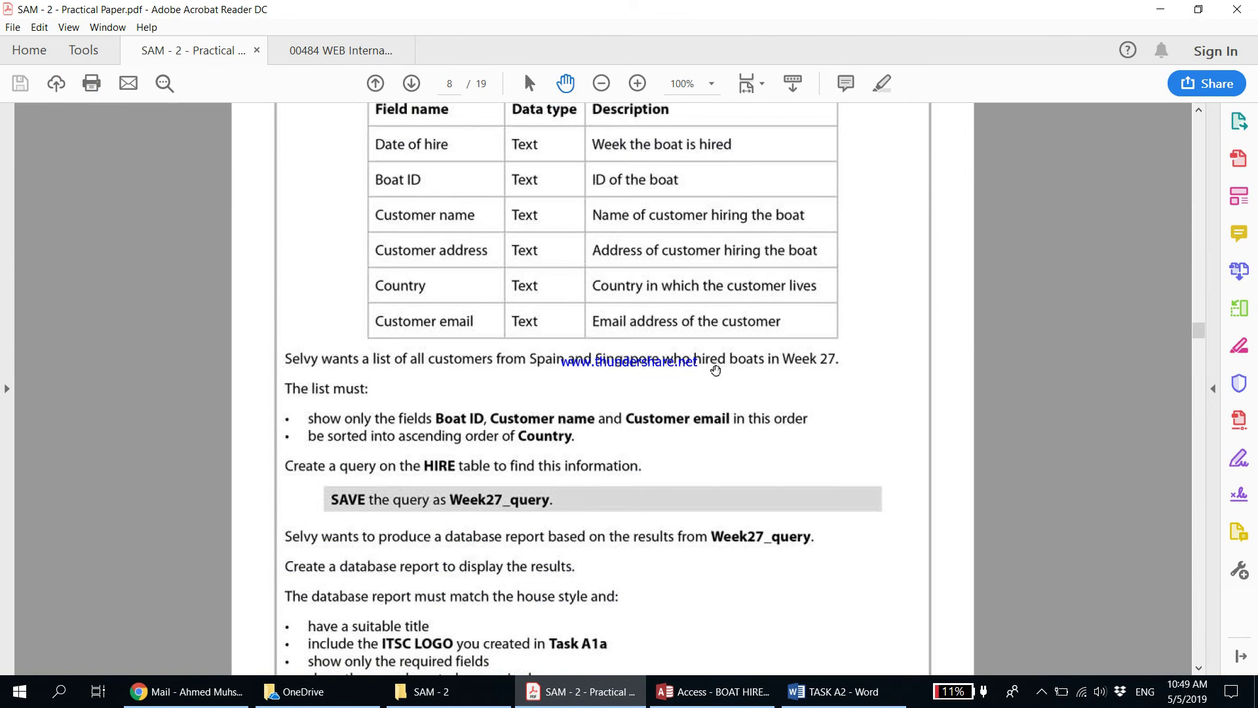
click(1160, 10)
click(575, 487)
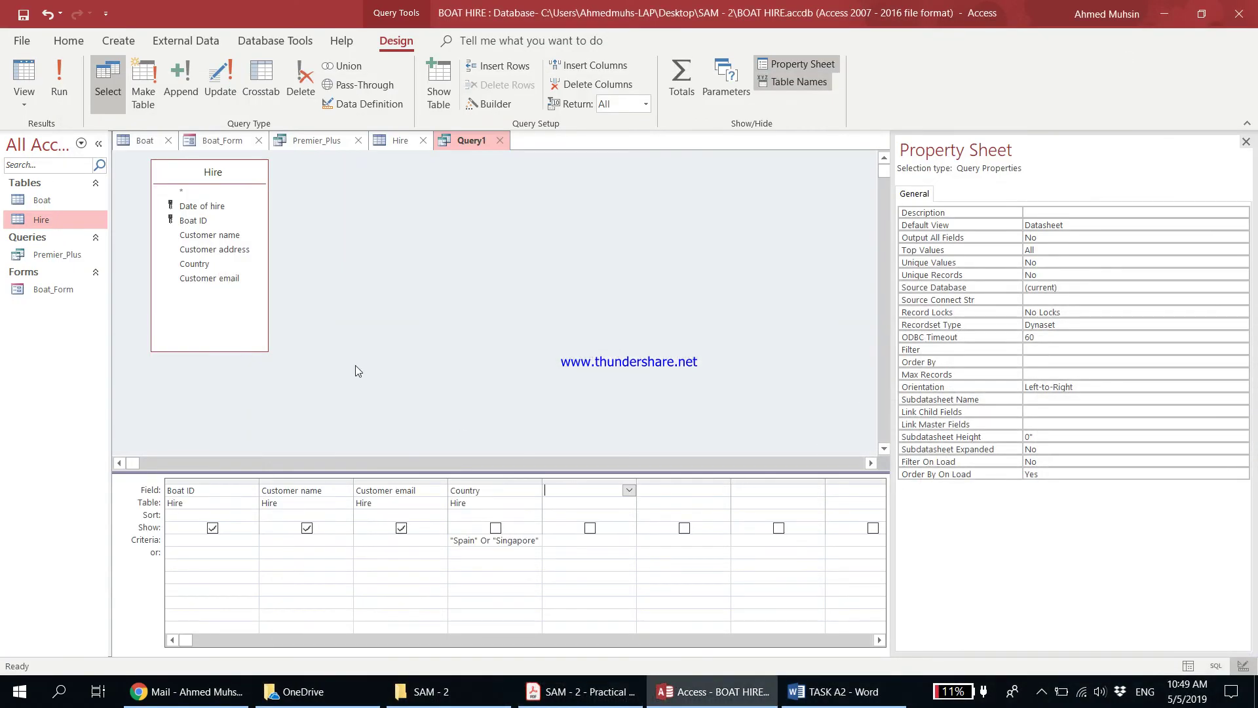
double_click(206, 206)
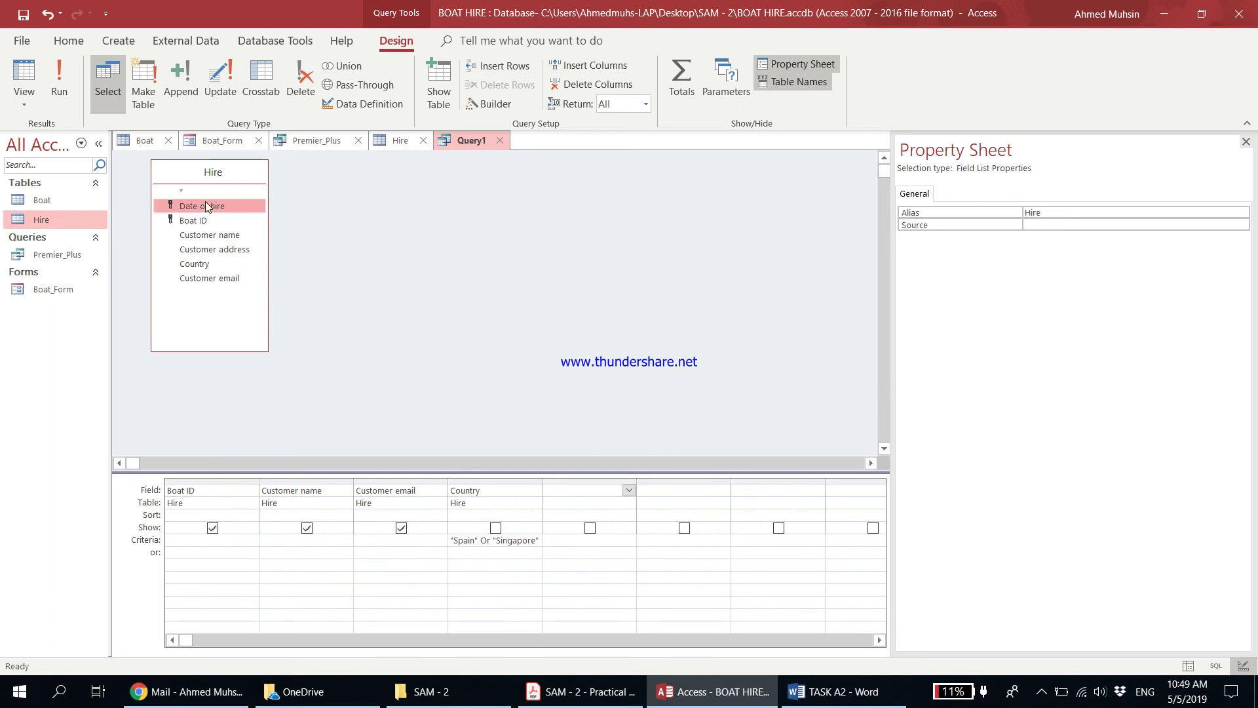
click(591, 528)
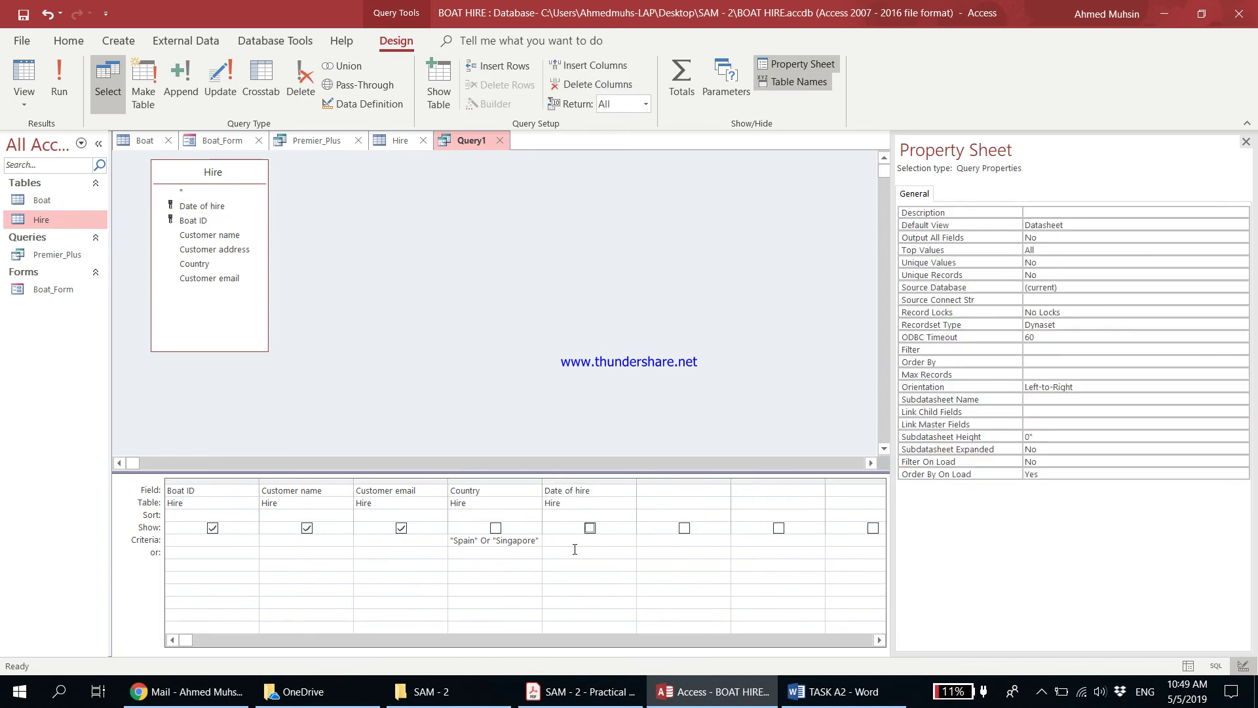
click(572, 542)
text(Week 27)
Step: Sort the query in ascending order of Country, checking the sort requirement in the paper
click(582, 692)
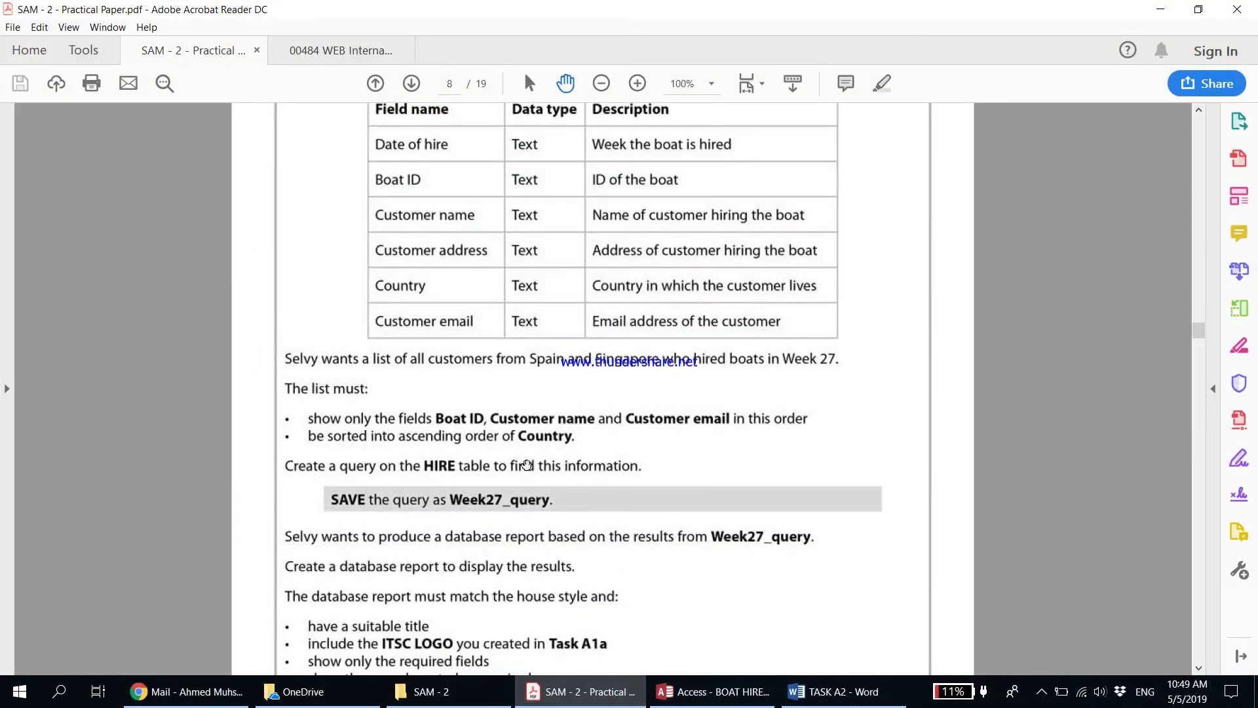
click(1160, 10)
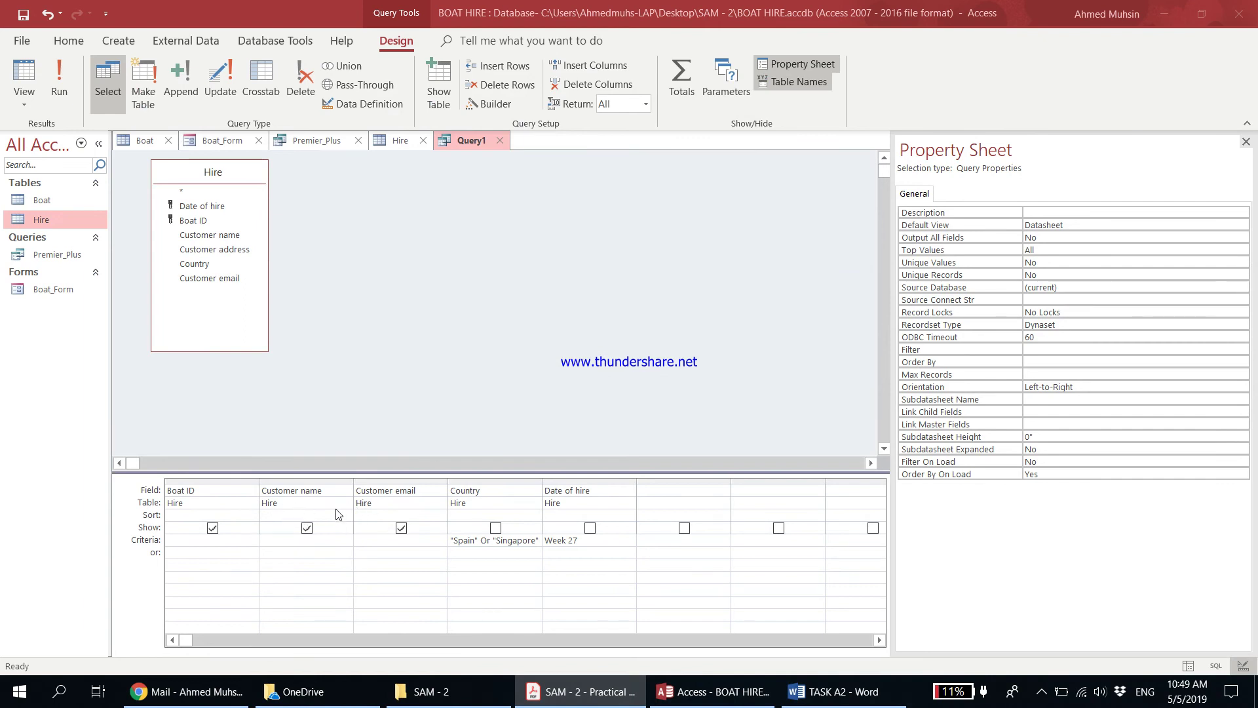
click(491, 515)
click(534, 515)
click(526, 527)
click(585, 702)
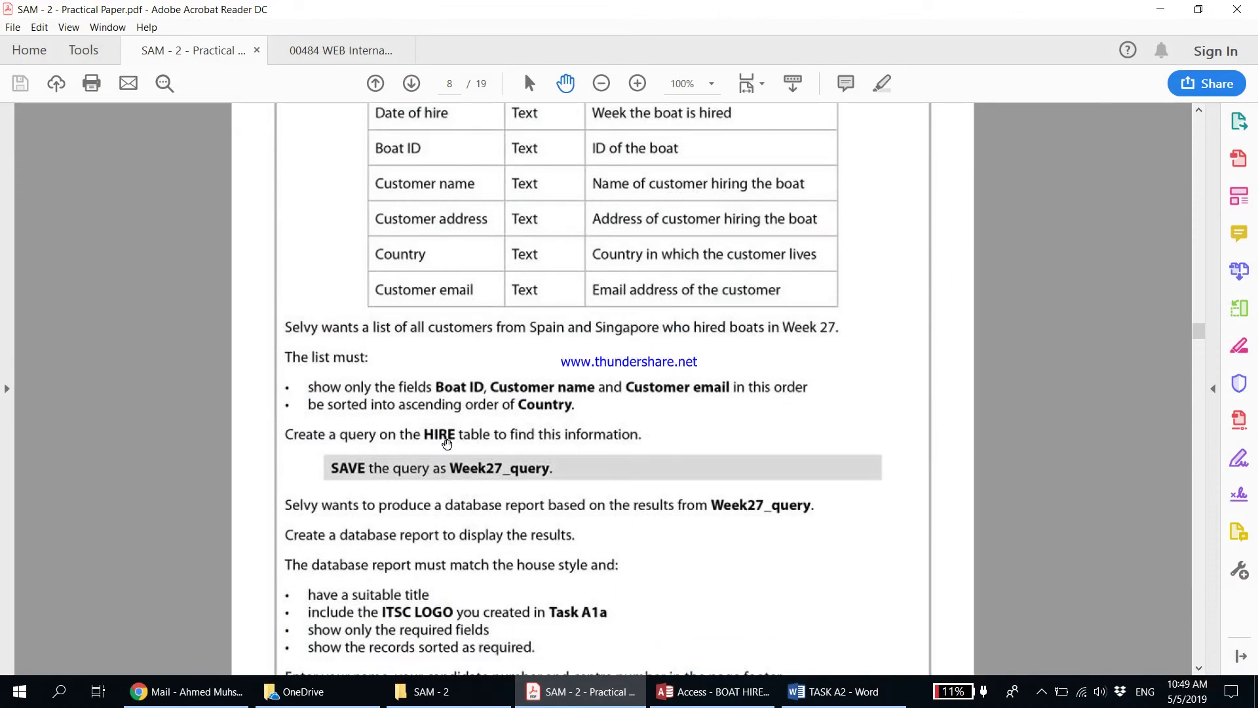
click(1160, 9)
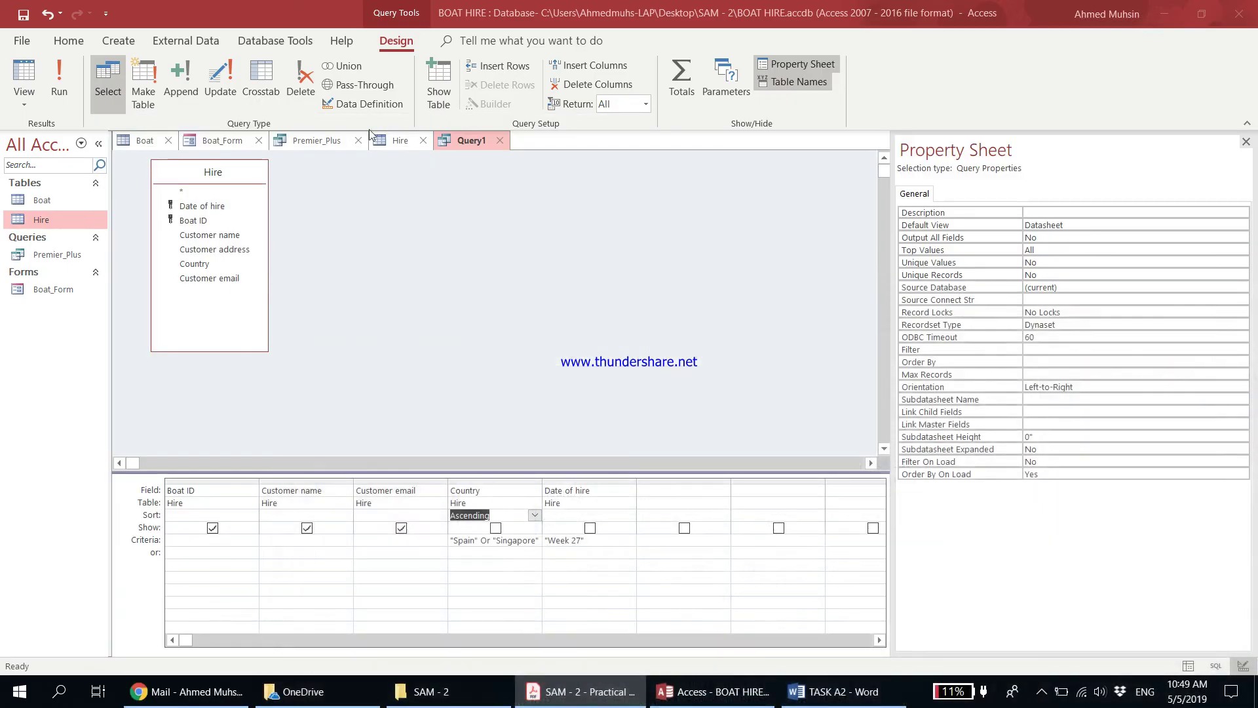
Step: Run the query, check the required name in the paper and save the query as Week27_query
click(65, 88)
click(65, 88)
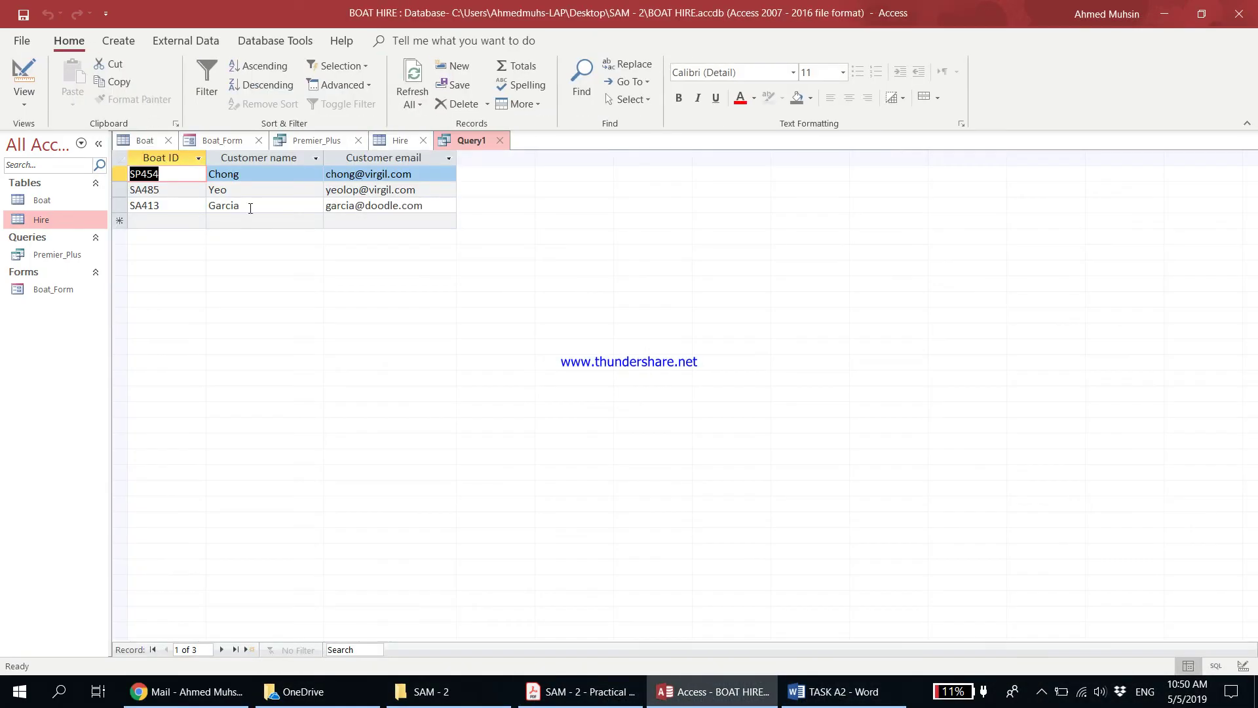
click(573, 695)
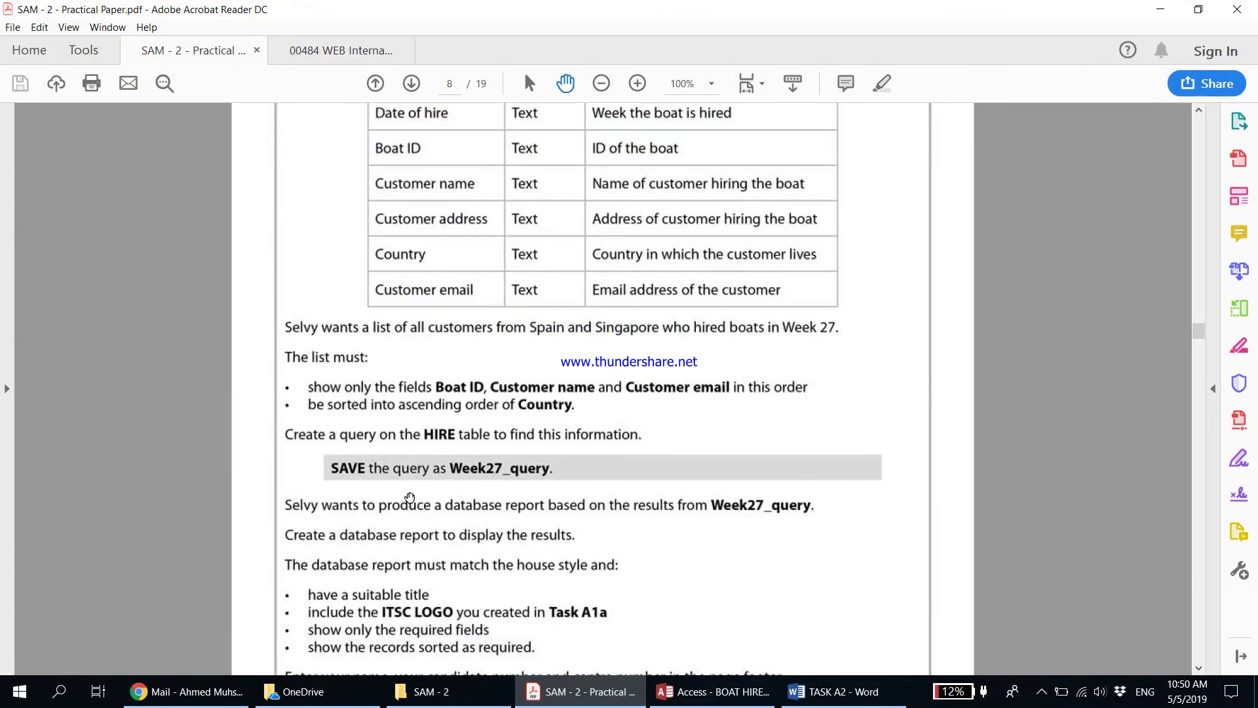
click(747, 693)
click(32, 17)
text(Week27_query)
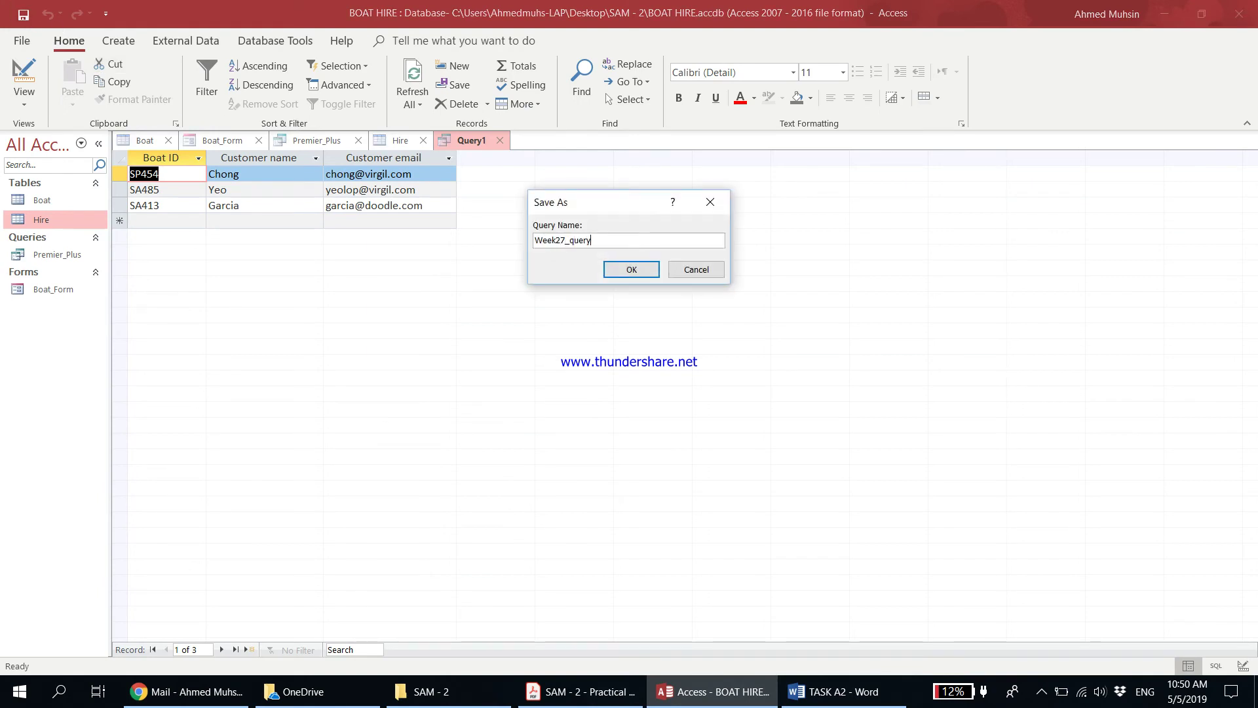
key(Return)
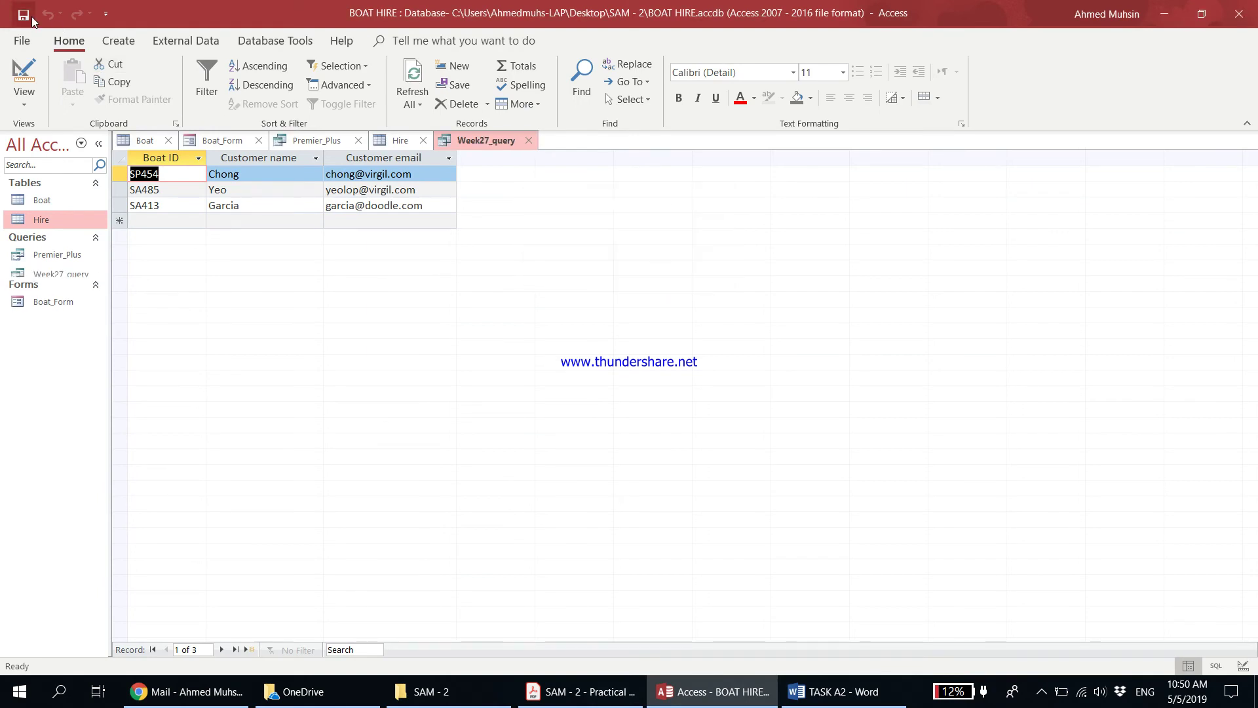
Step: Read the report requirements in the paper, create a report based on Week27_query and return to the paper's report requirements
click(580, 691)
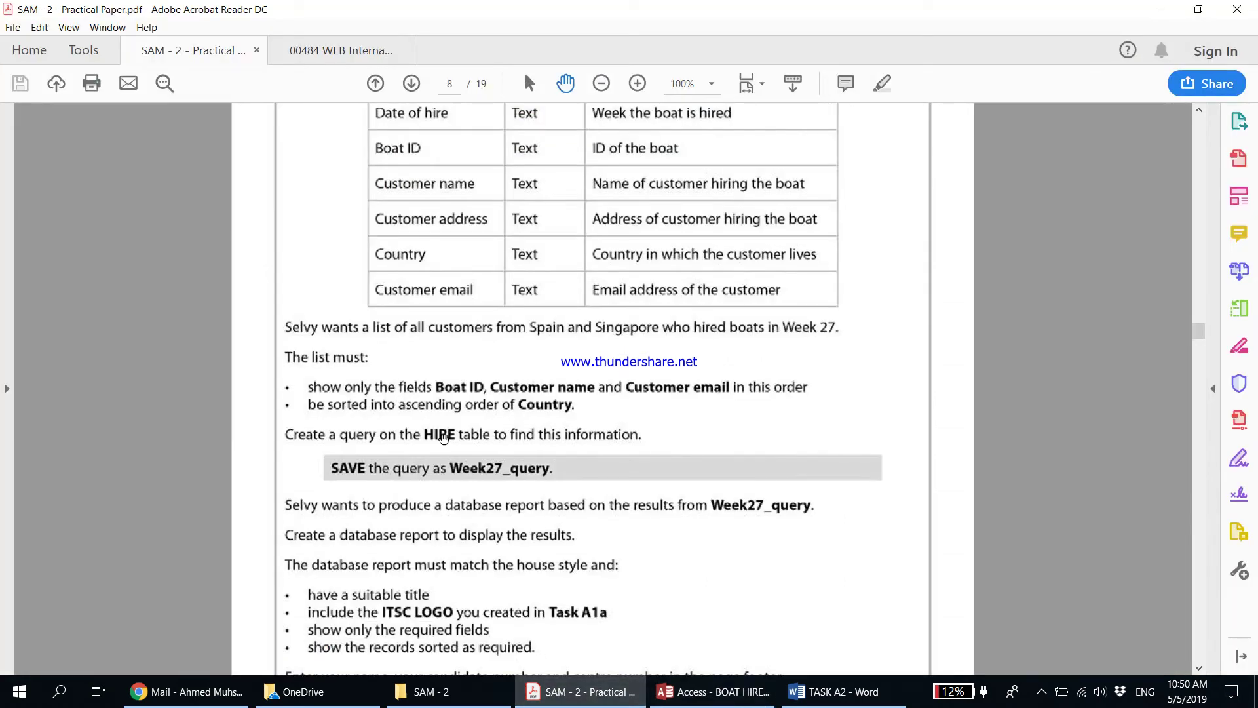
scroll(448, 444, down, 3)
scroll(448, 445, down, 5)
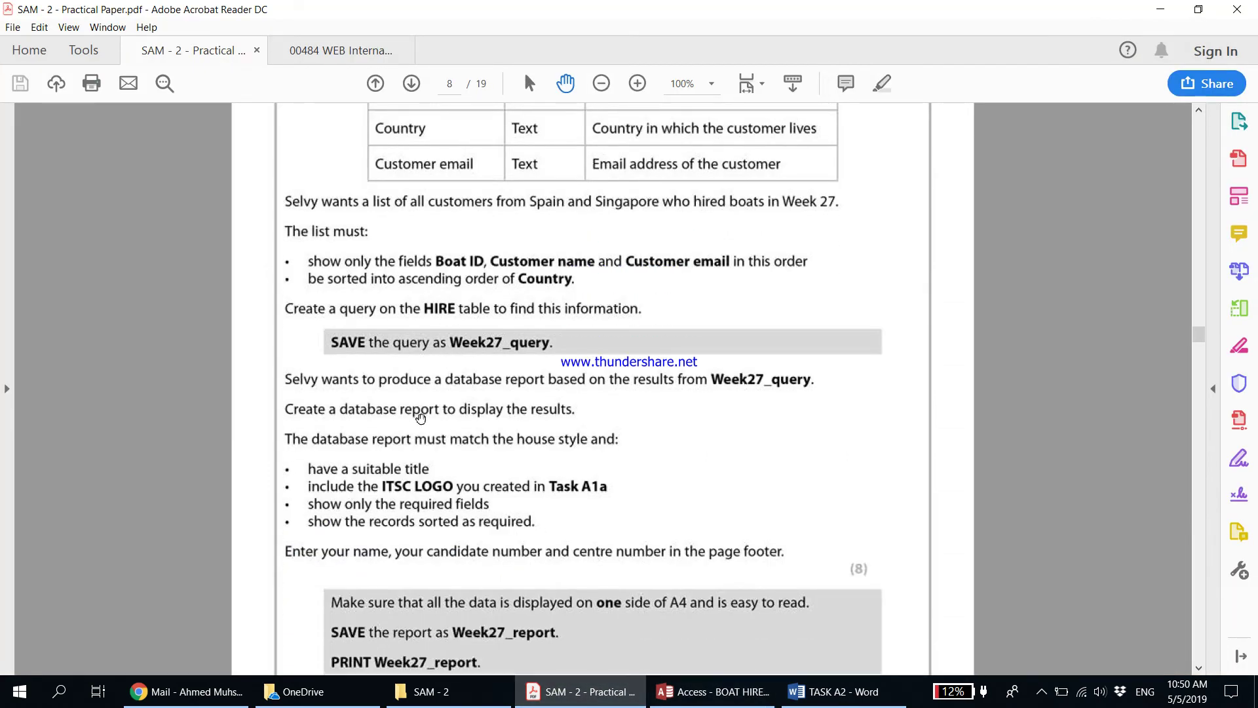
scroll(406, 415, down, 1)
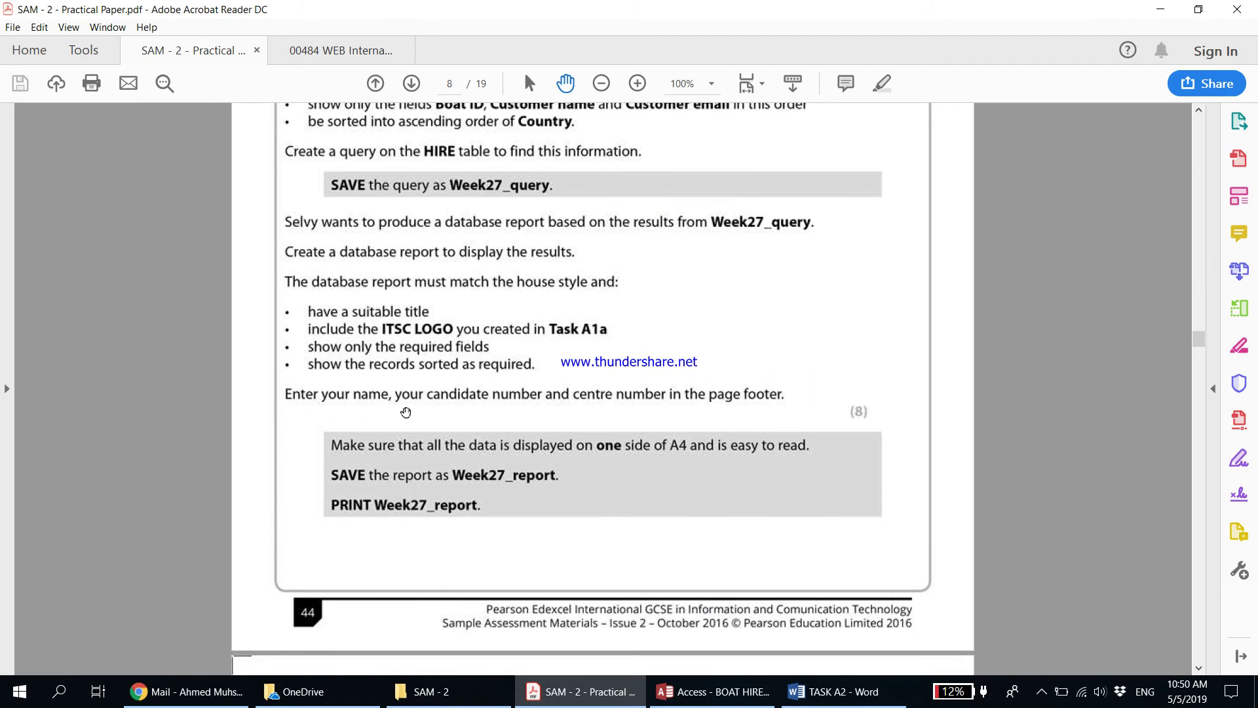
scroll(405, 414, up, 2)
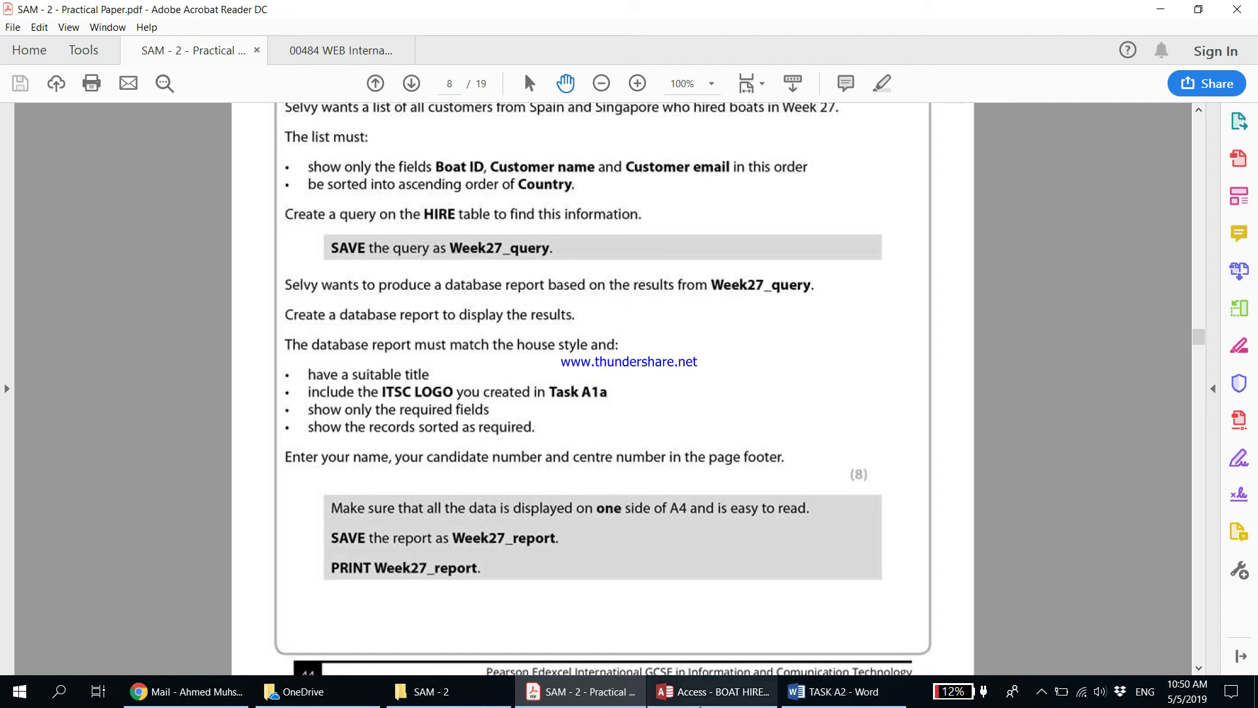
key(alt+Tab)
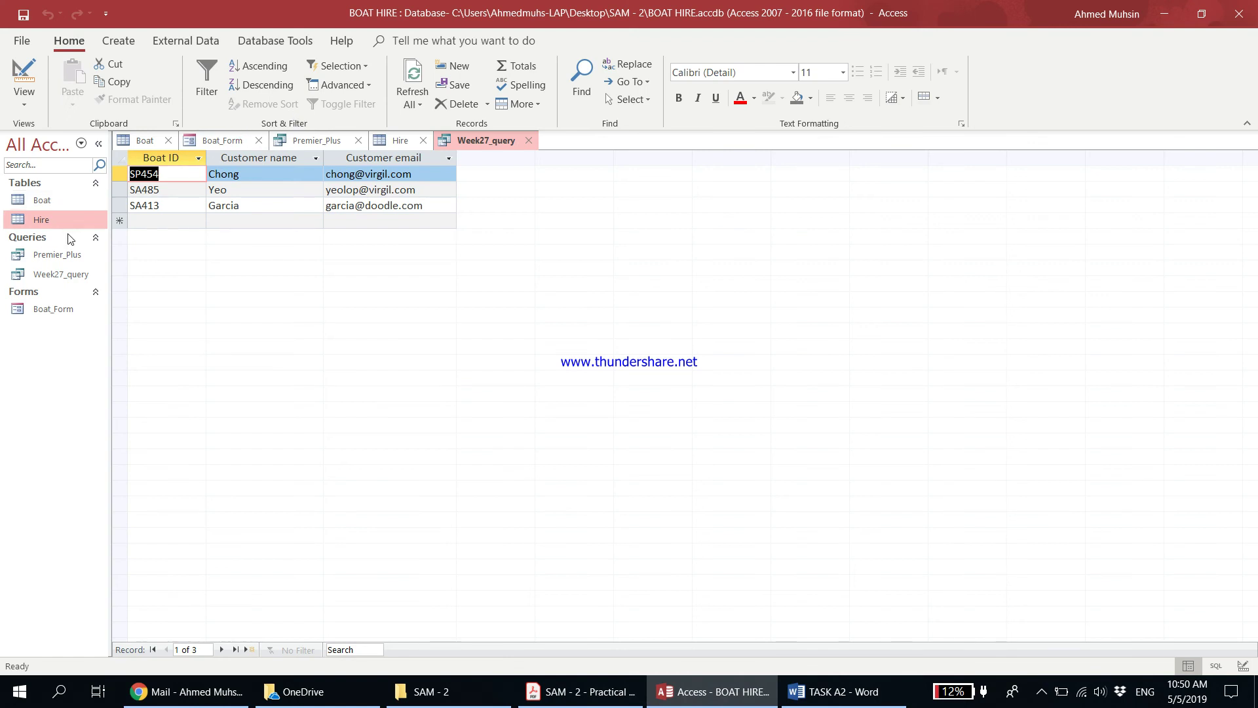
click(57, 274)
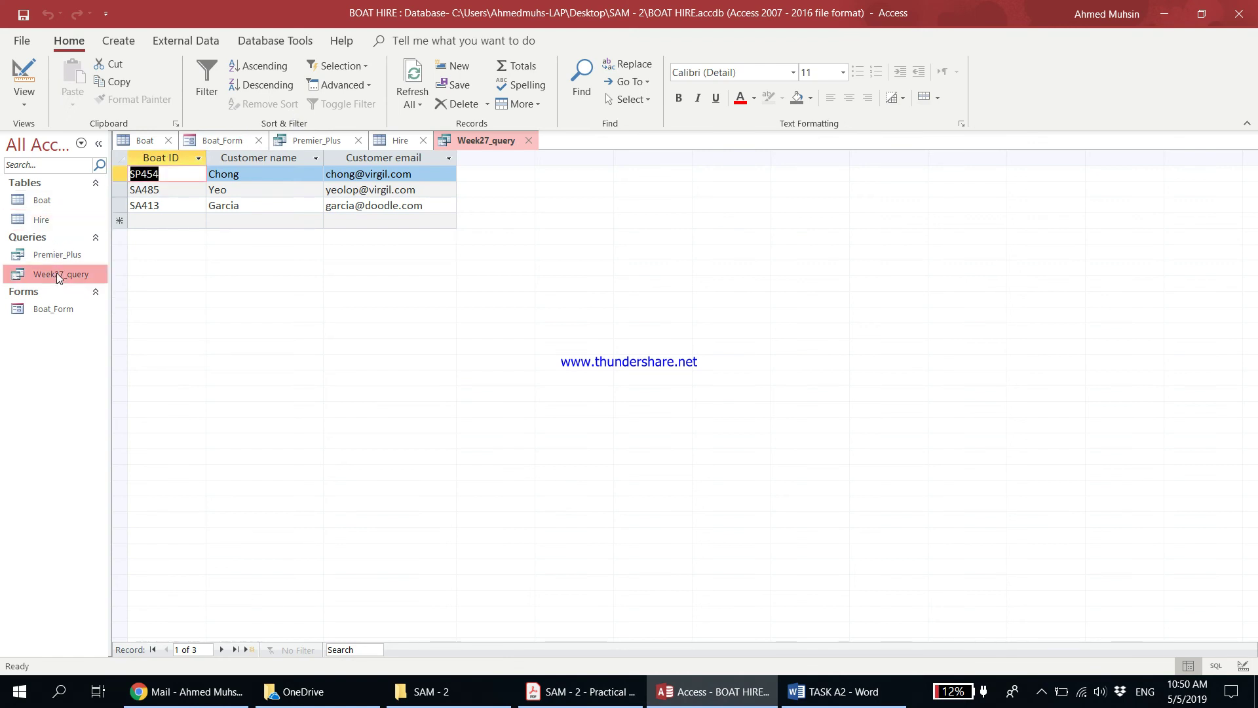
click(583, 692)
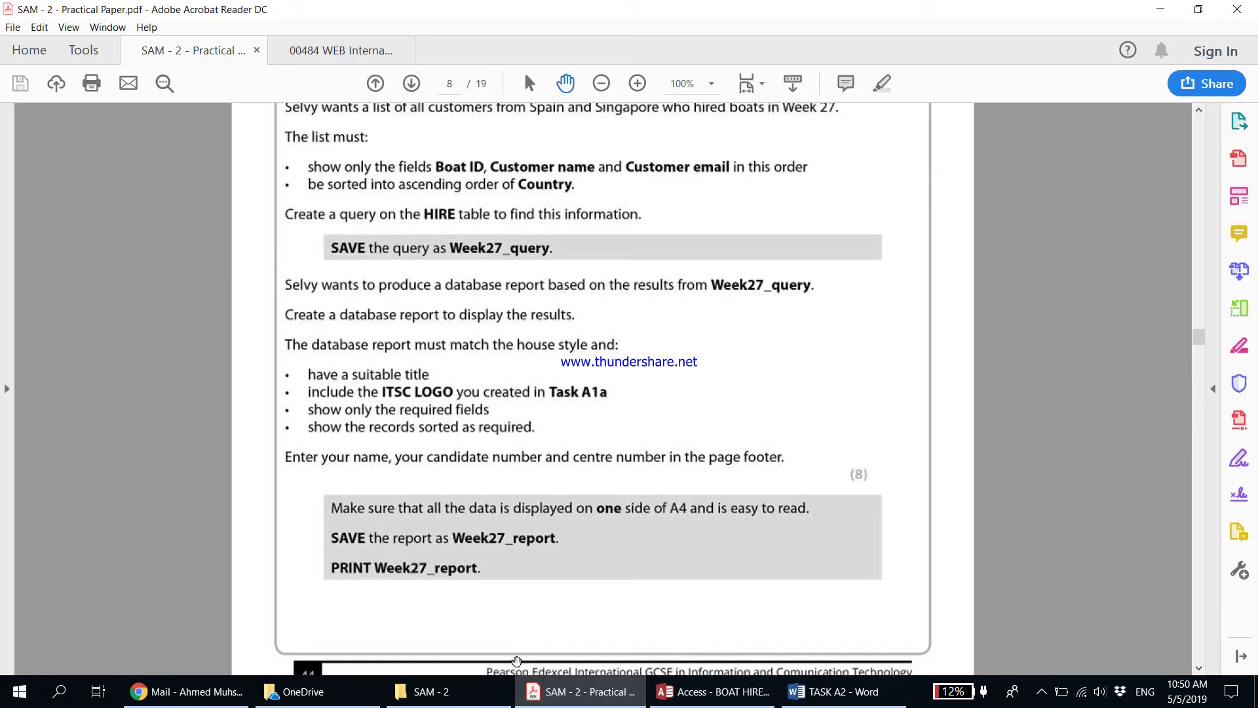
click(656, 693)
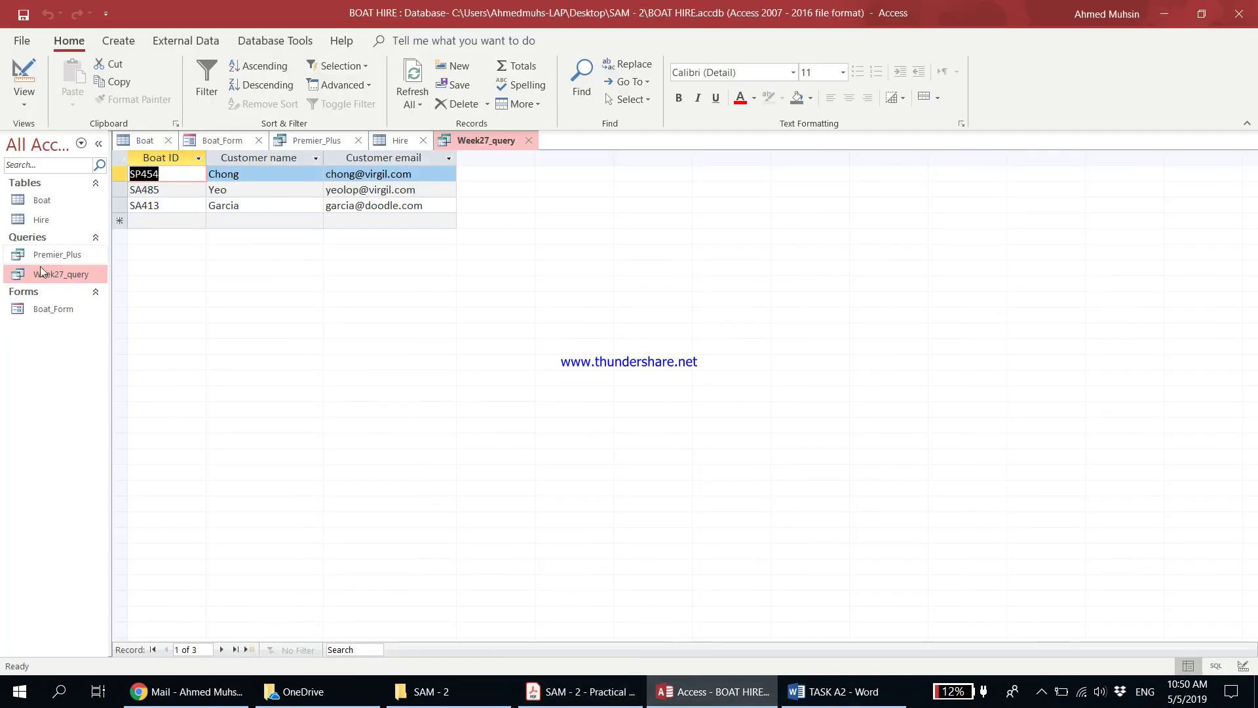
click(108, 45)
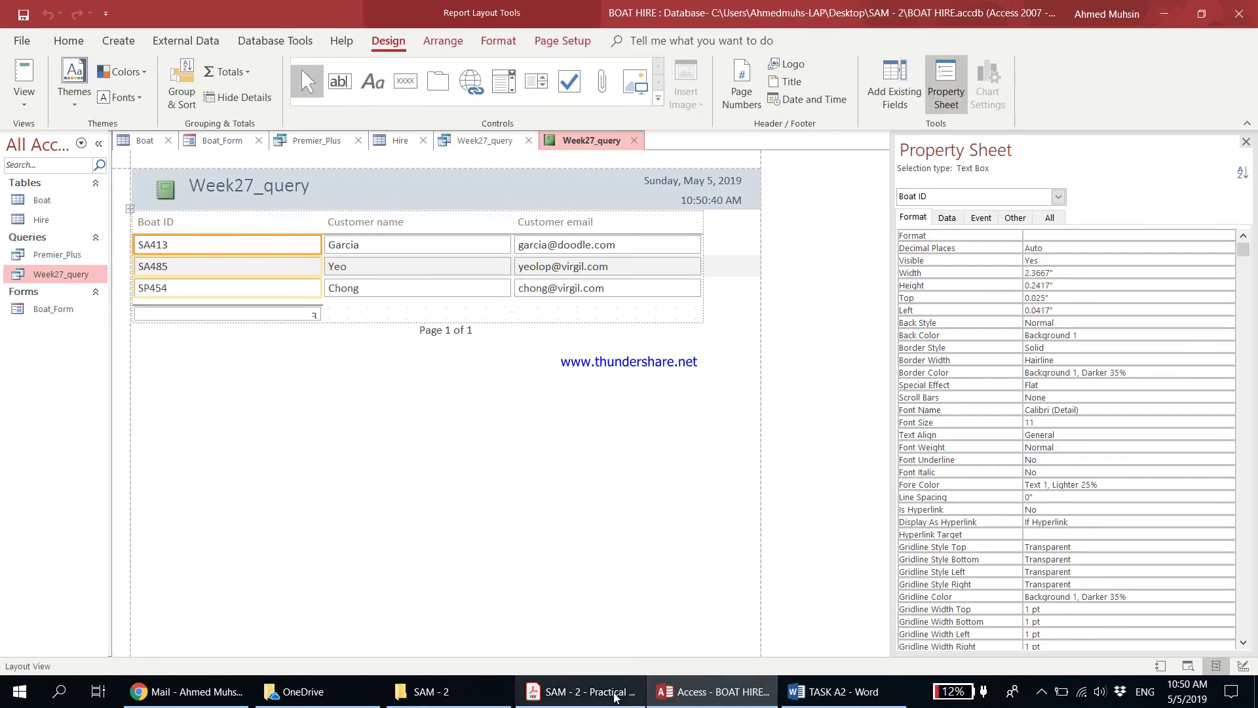
click(589, 690)
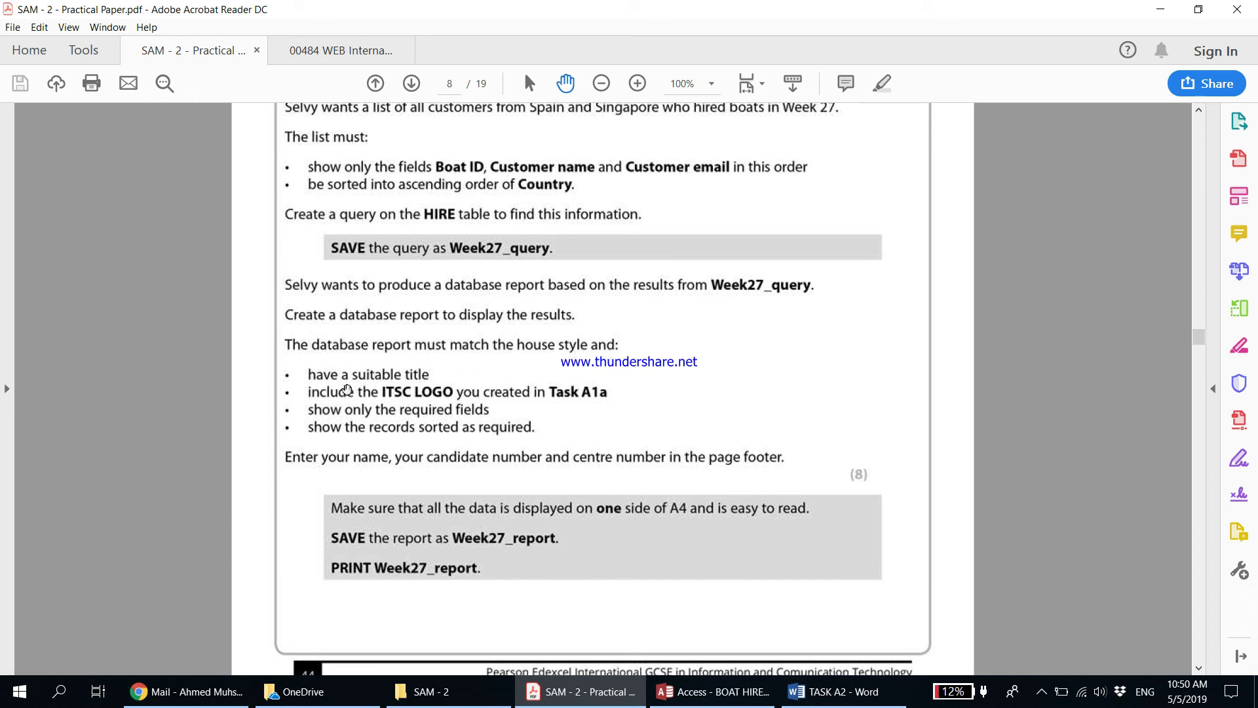
Step: Open the report in Design View and, checking the paper, replace its title with "Customers from Spain or Singapore who Hired Boats on Week 27"
click(1160, 9)
click(313, 191)
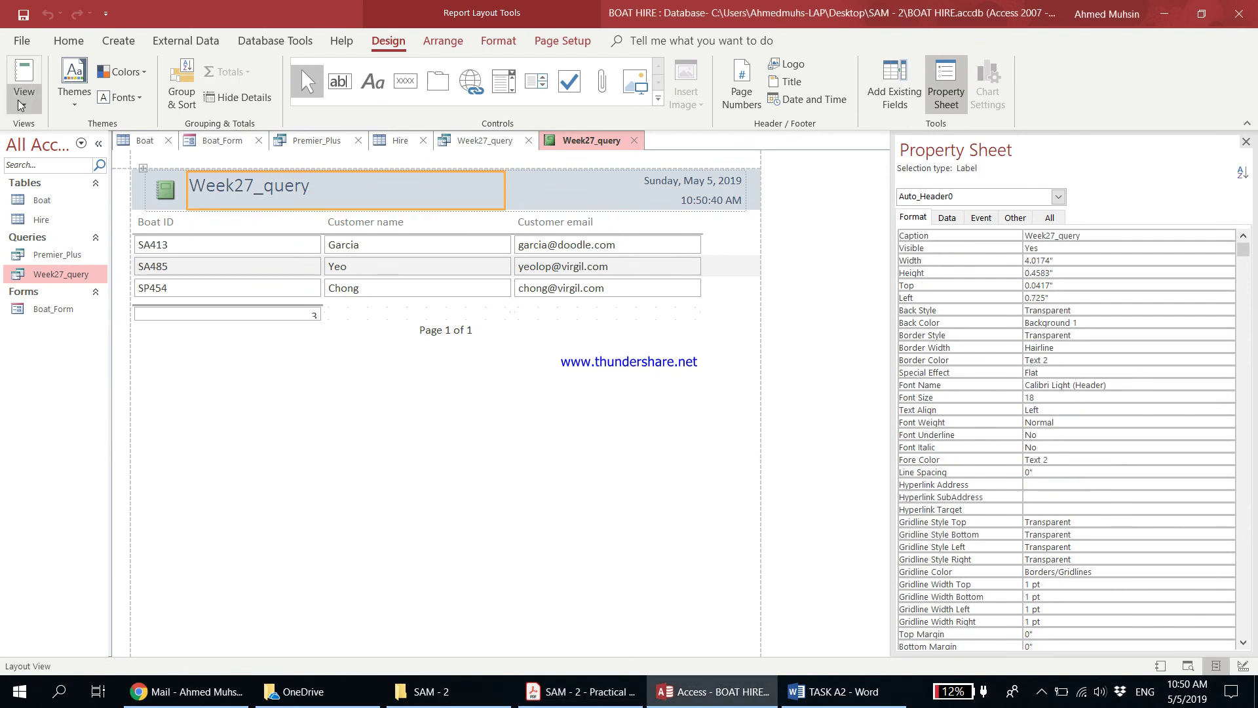
click(25, 95)
click(36, 234)
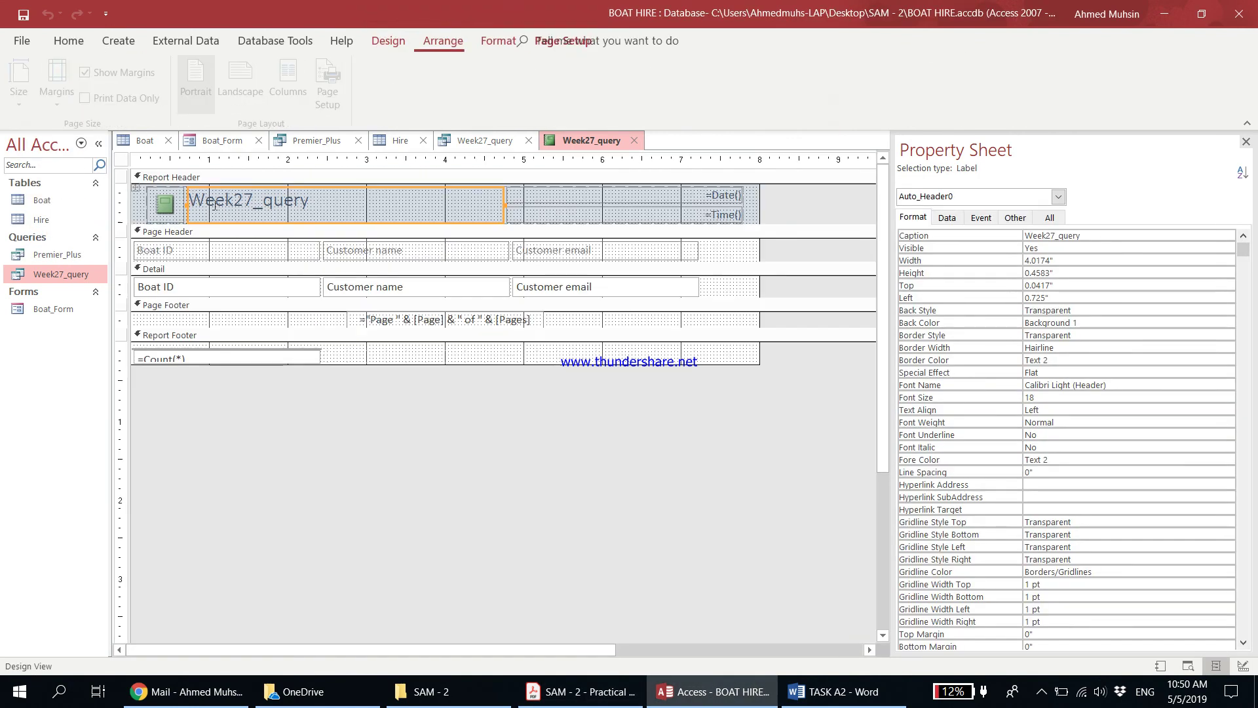
double_click(235, 200)
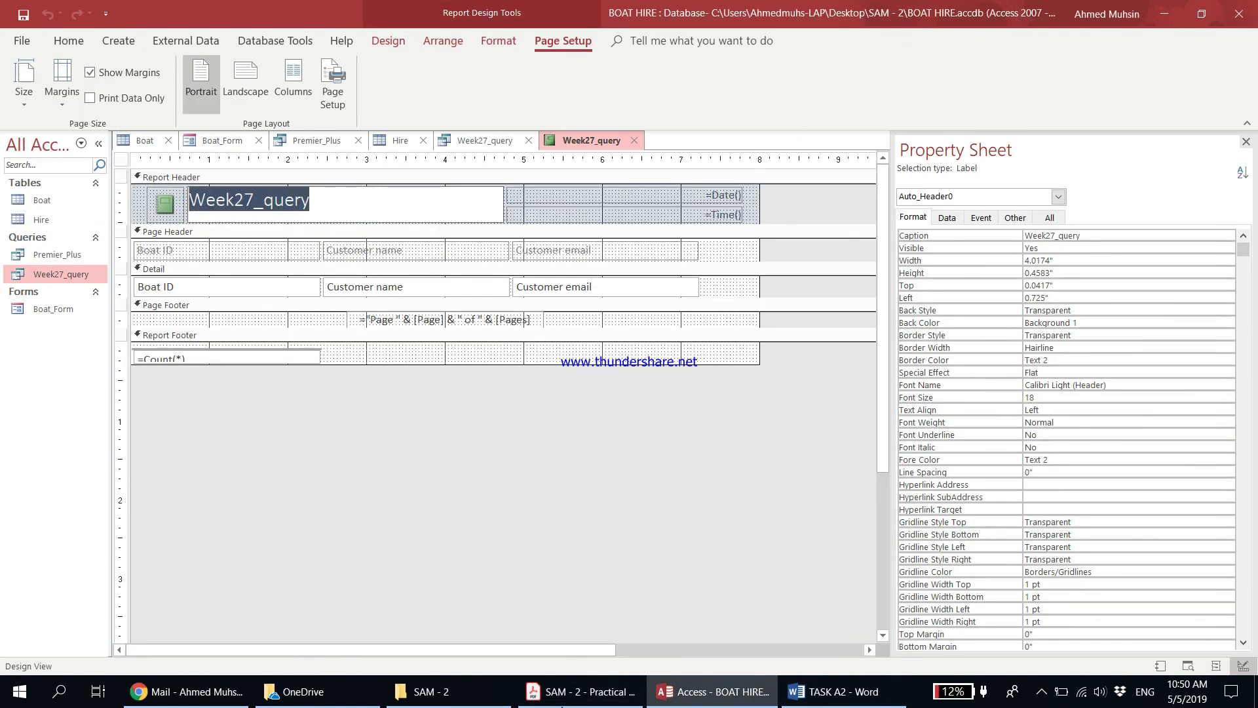
click(559, 698)
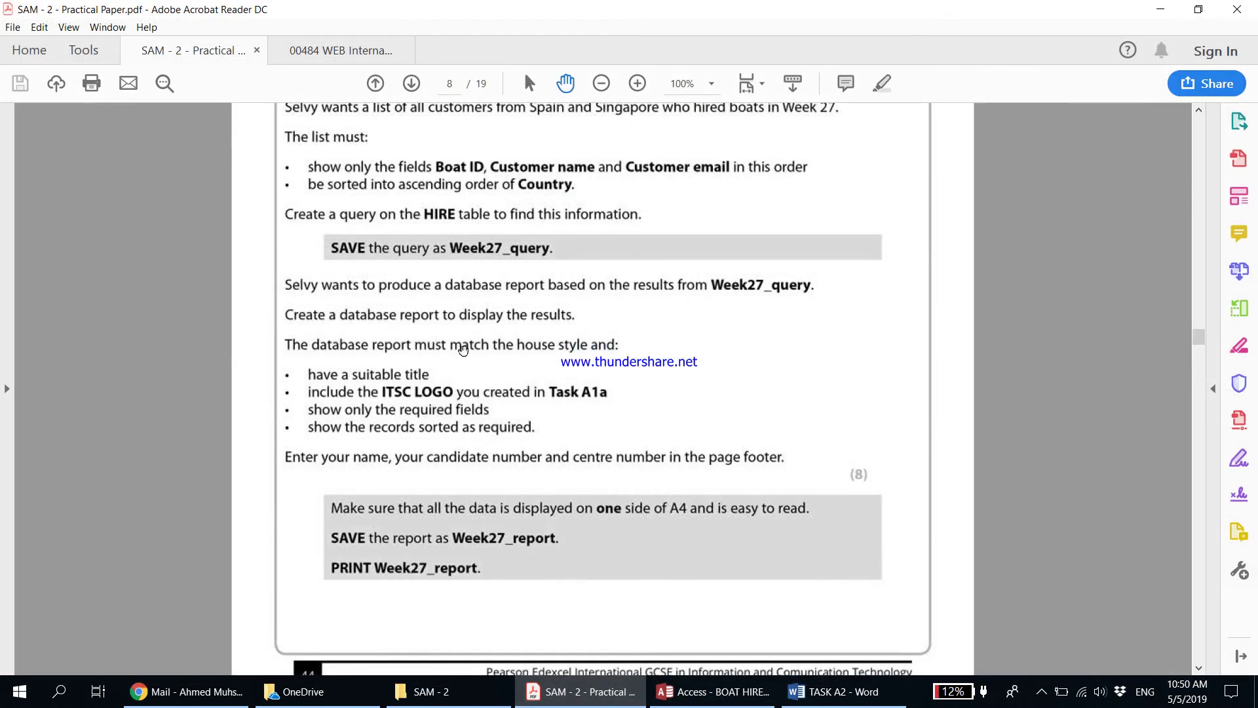
scroll(483, 234, up, 2)
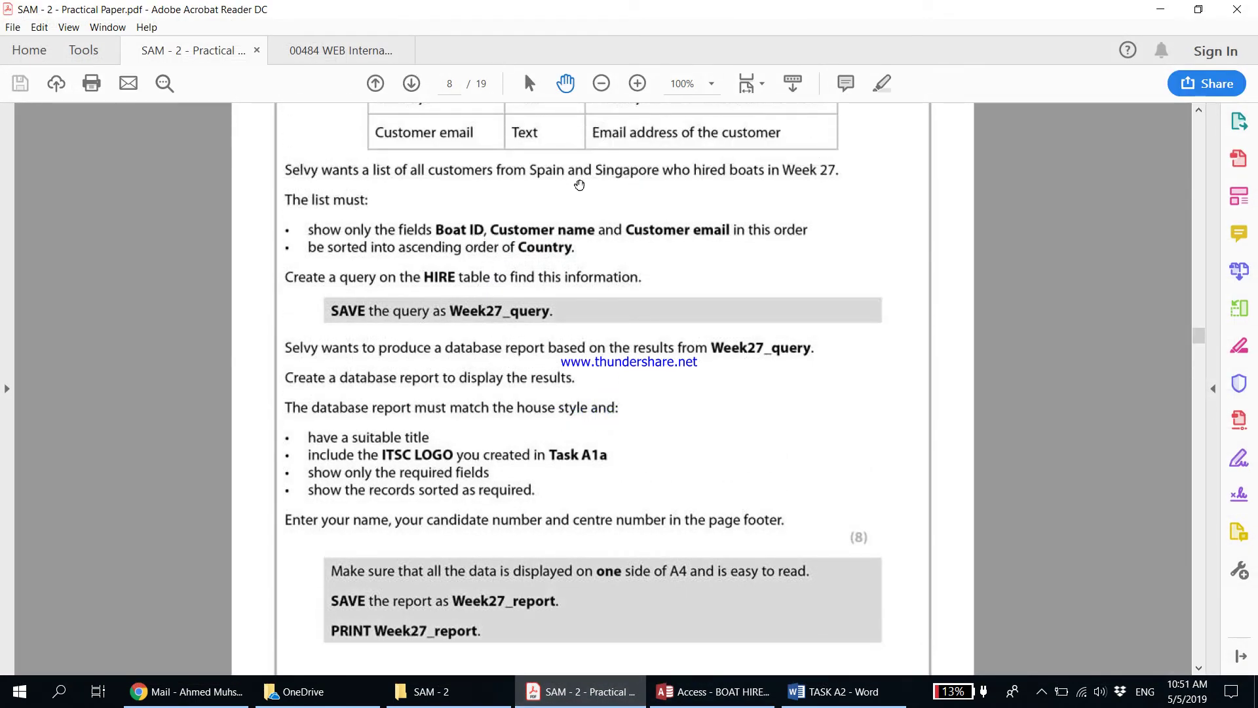
click(1161, 14)
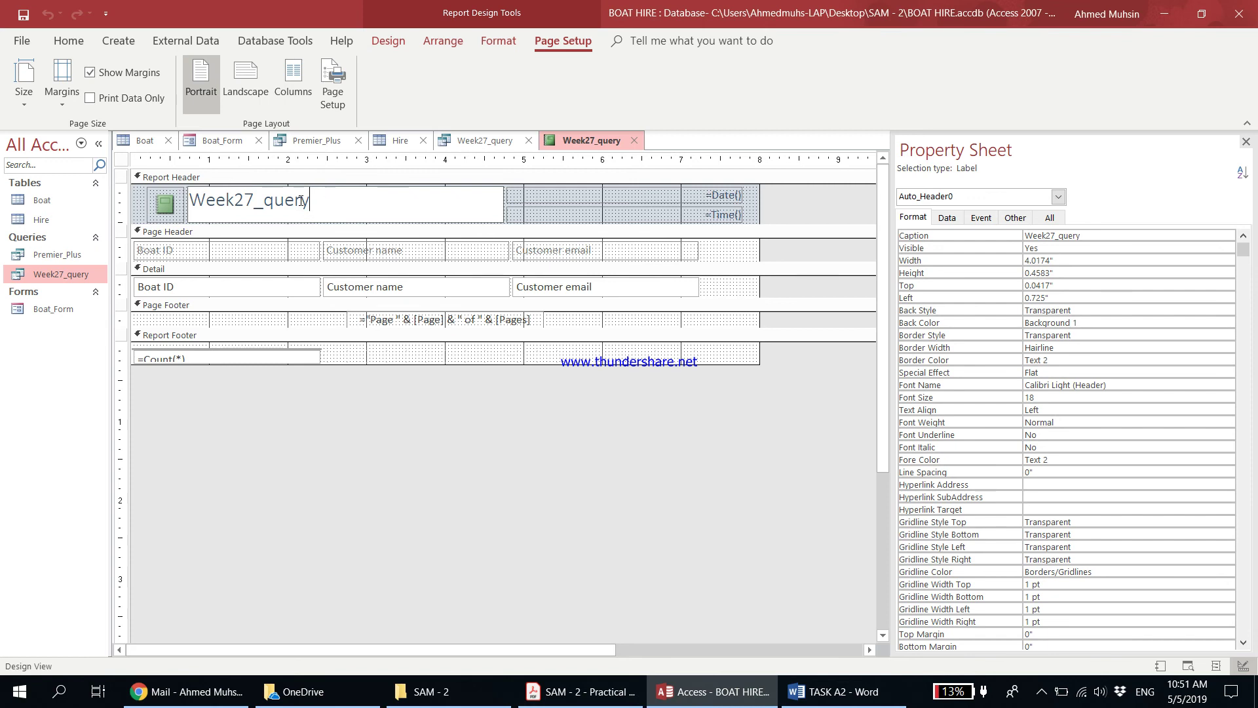
text(Customers fro)
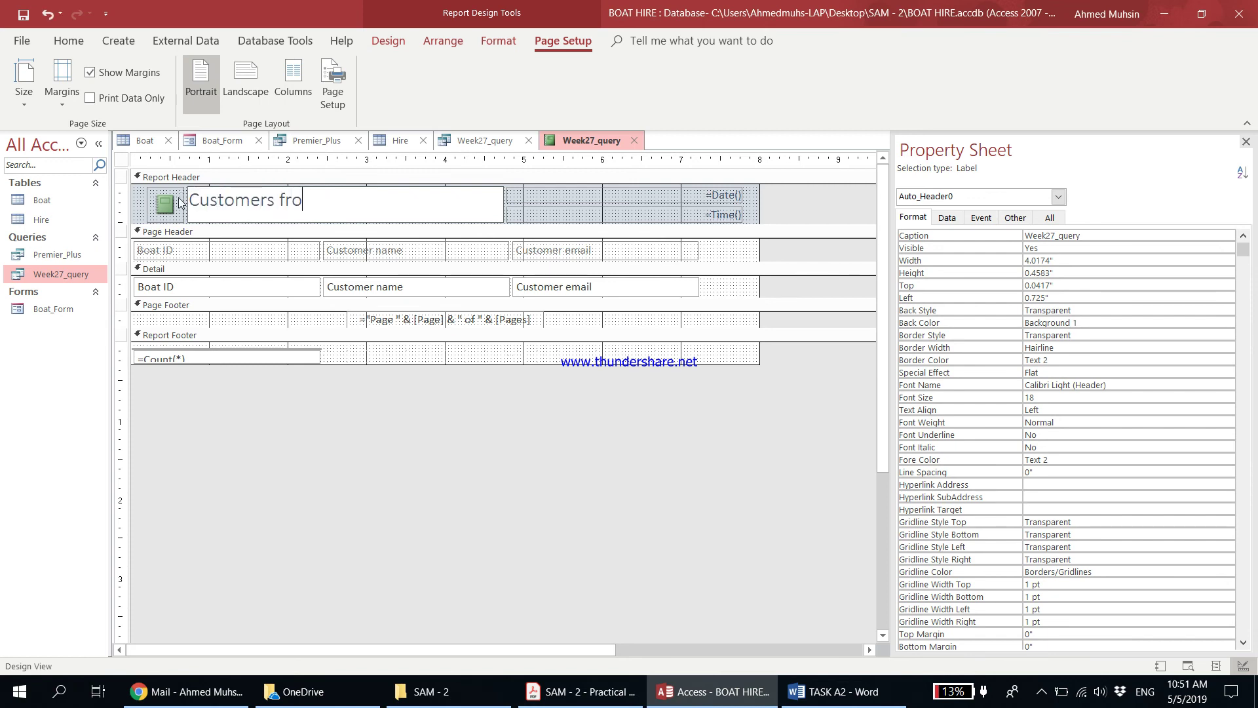
text(m Spain or Singapore who Hir)
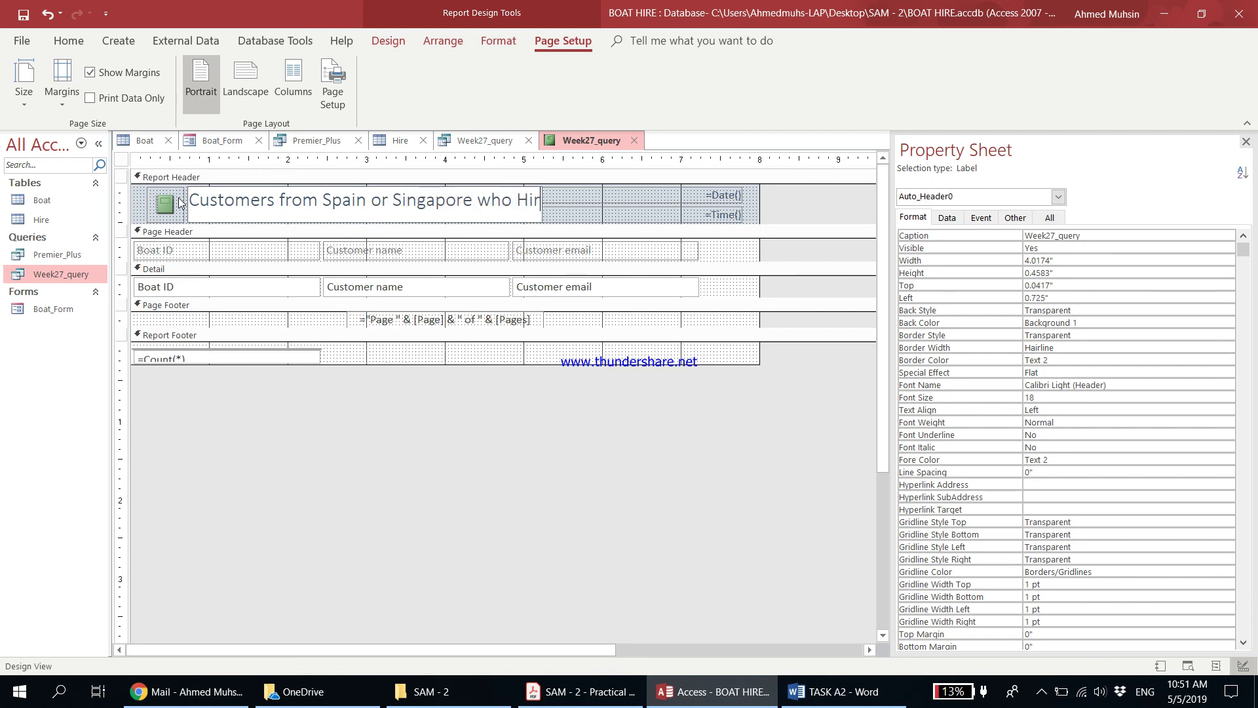
text(ed Boats o)
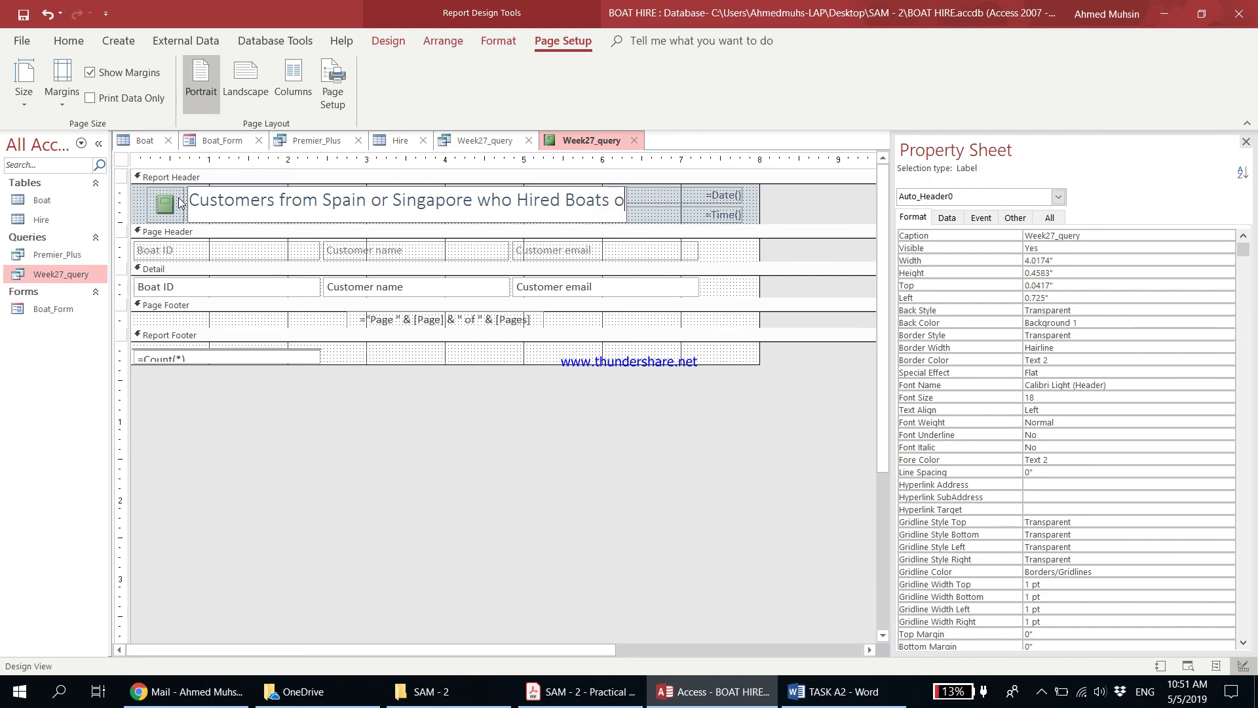
text(n Week 27)
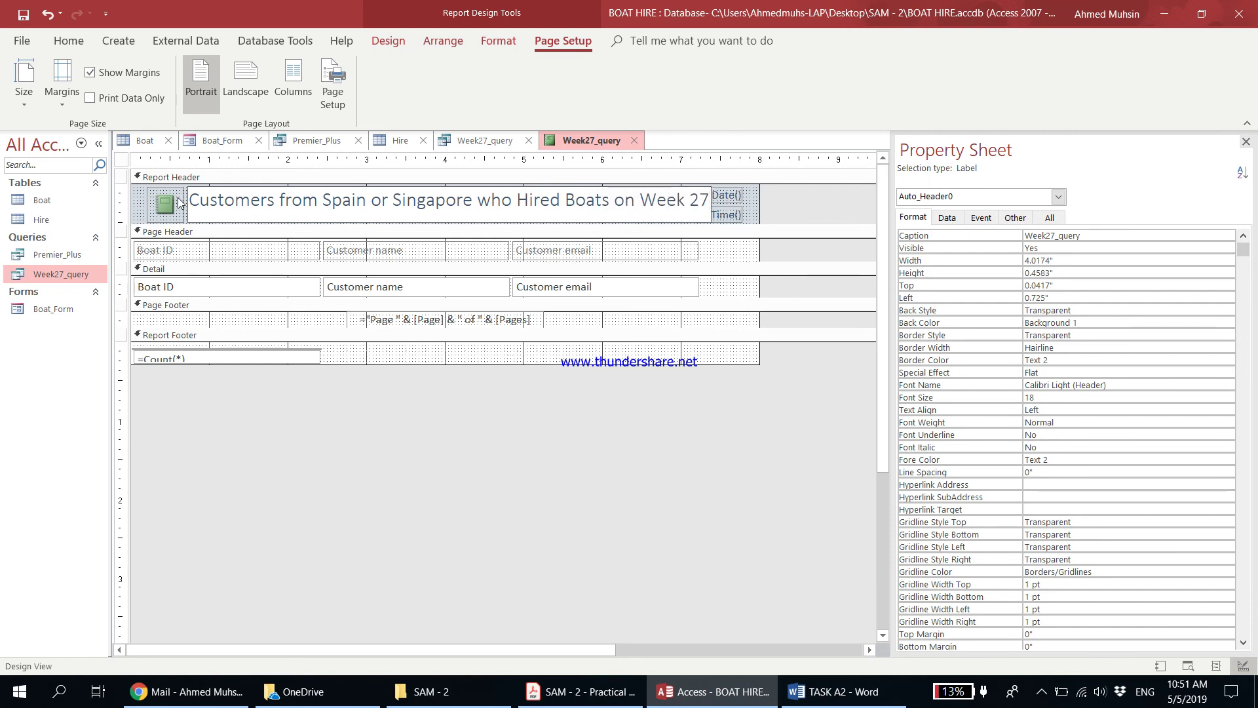
Step: Enlarge the report header section to about 0.96 inches high and check the result in Report View
drag(289, 224, 289, 259)
click(519, 200)
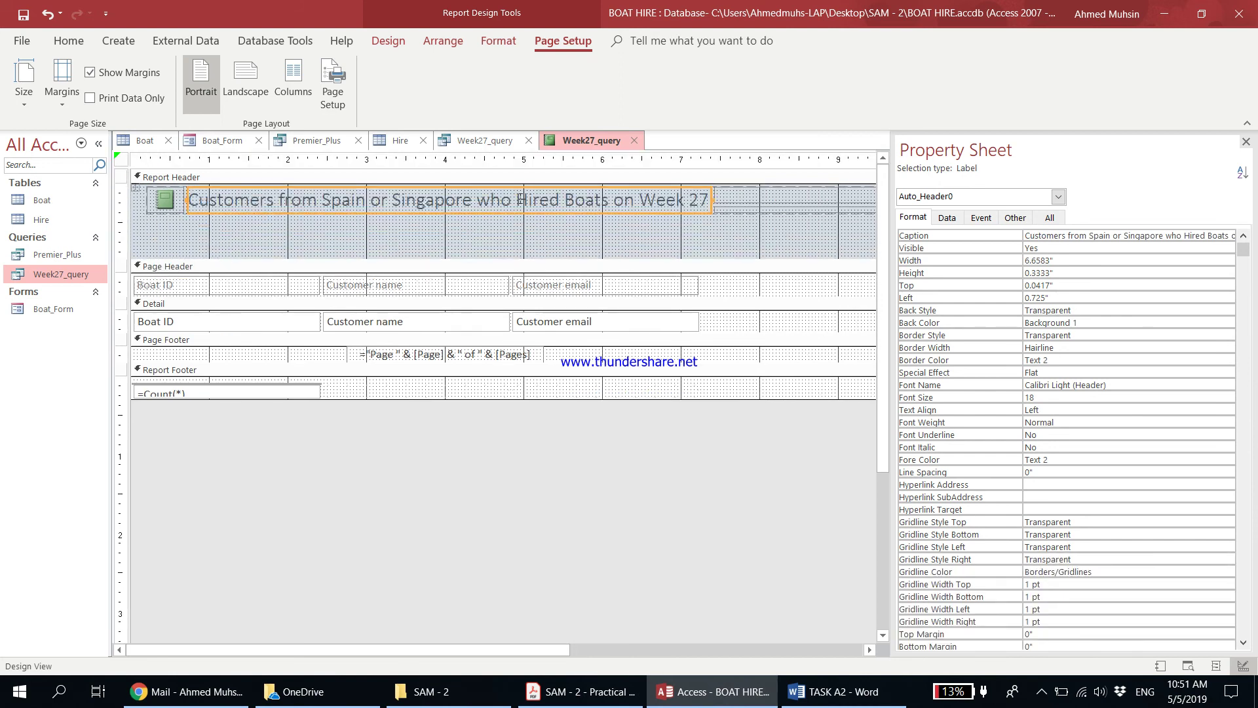
click(517, 200)
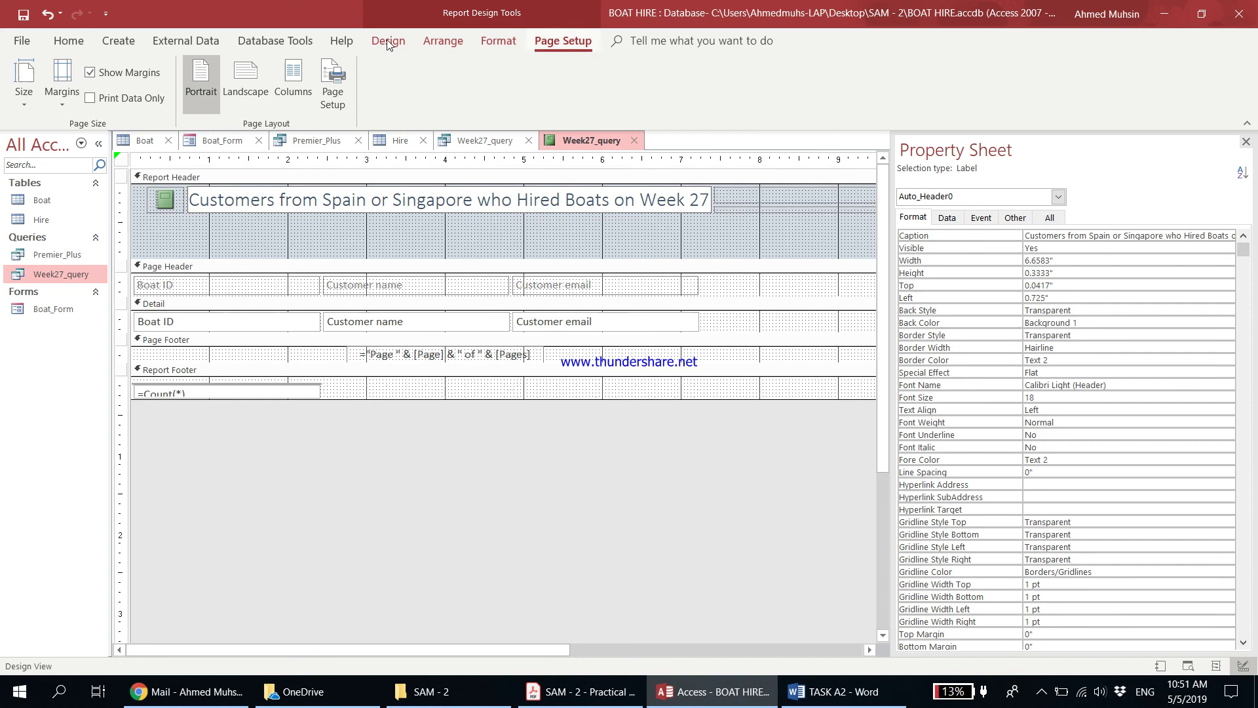
click(69, 41)
click(24, 86)
click(46, 137)
click(32, 98)
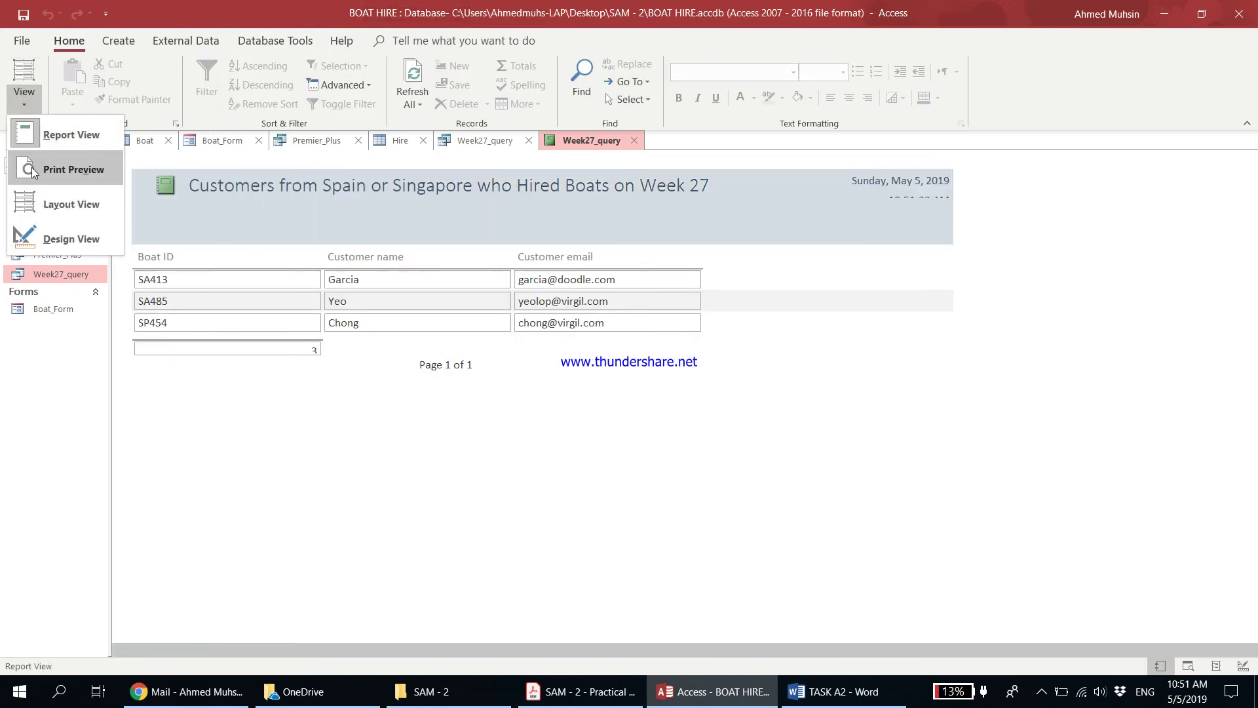
Step: Make the report title's label taller in Layout View, about 0.64 inches high
click(26, 204)
click(507, 189)
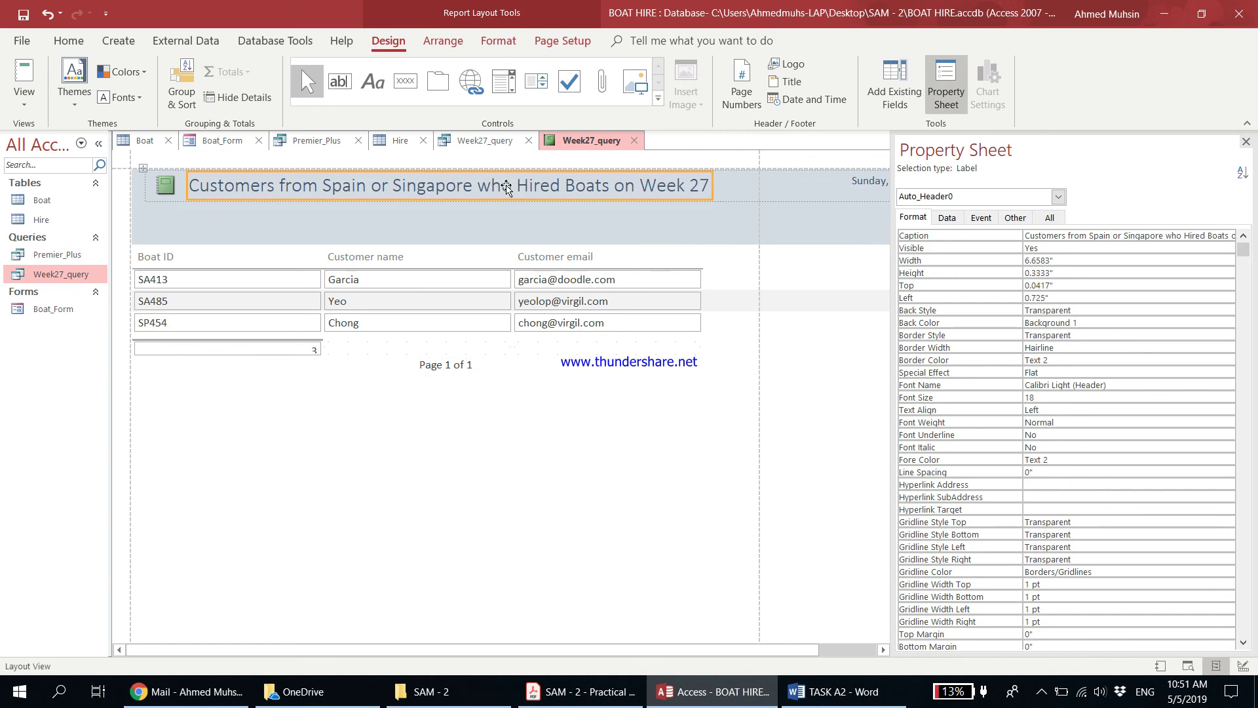
click(507, 189)
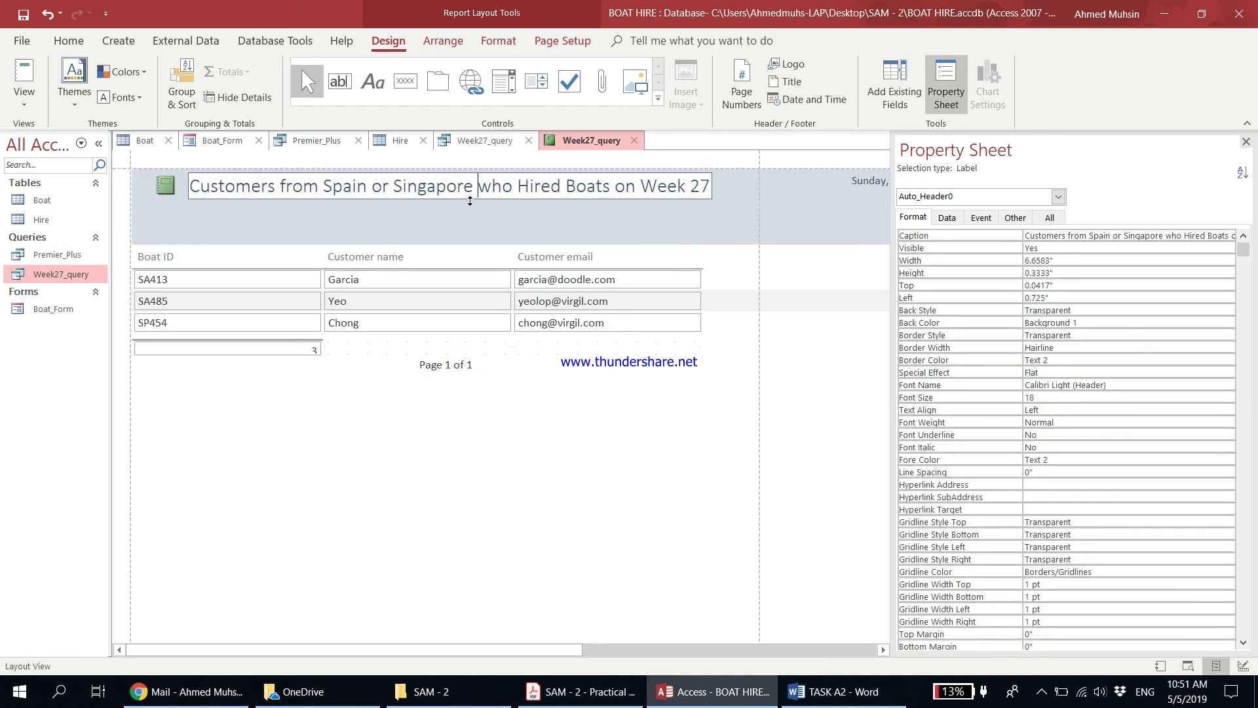
key(Return)
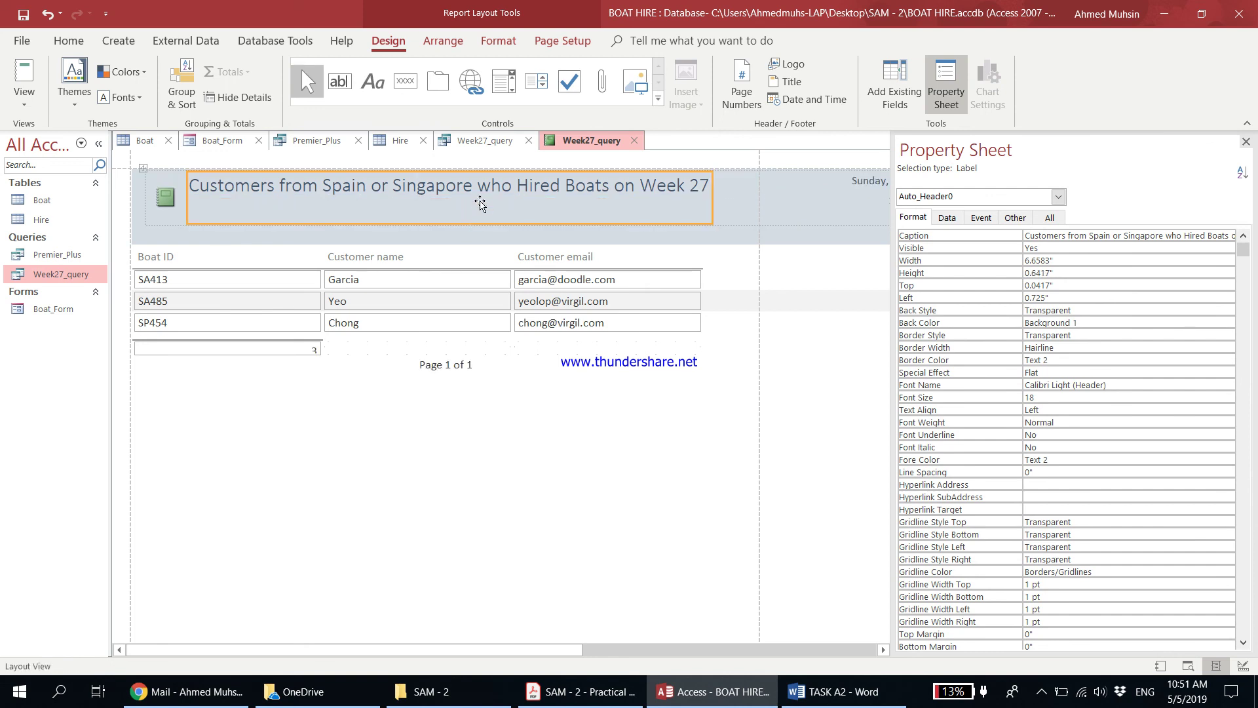
click(485, 188)
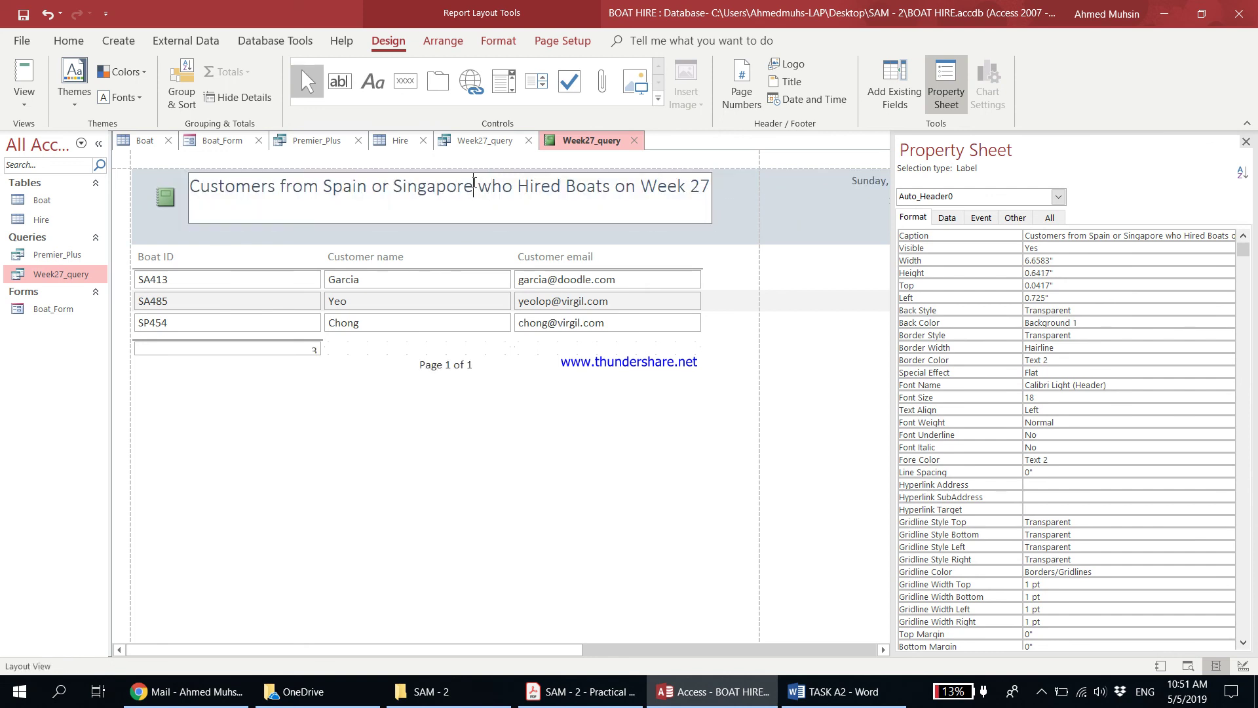
key(Return)
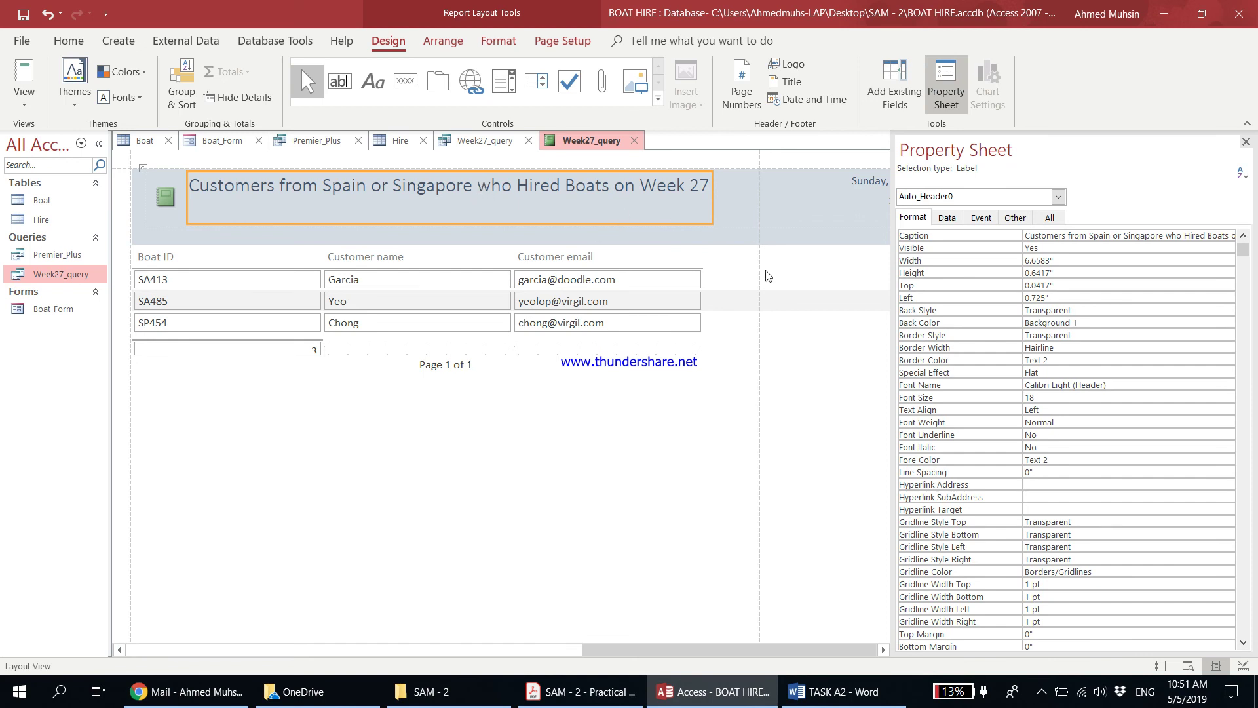
Step: Check the report header in Report View and return the report to Design View
click(728, 385)
click(25, 99)
click(71, 134)
click(24, 98)
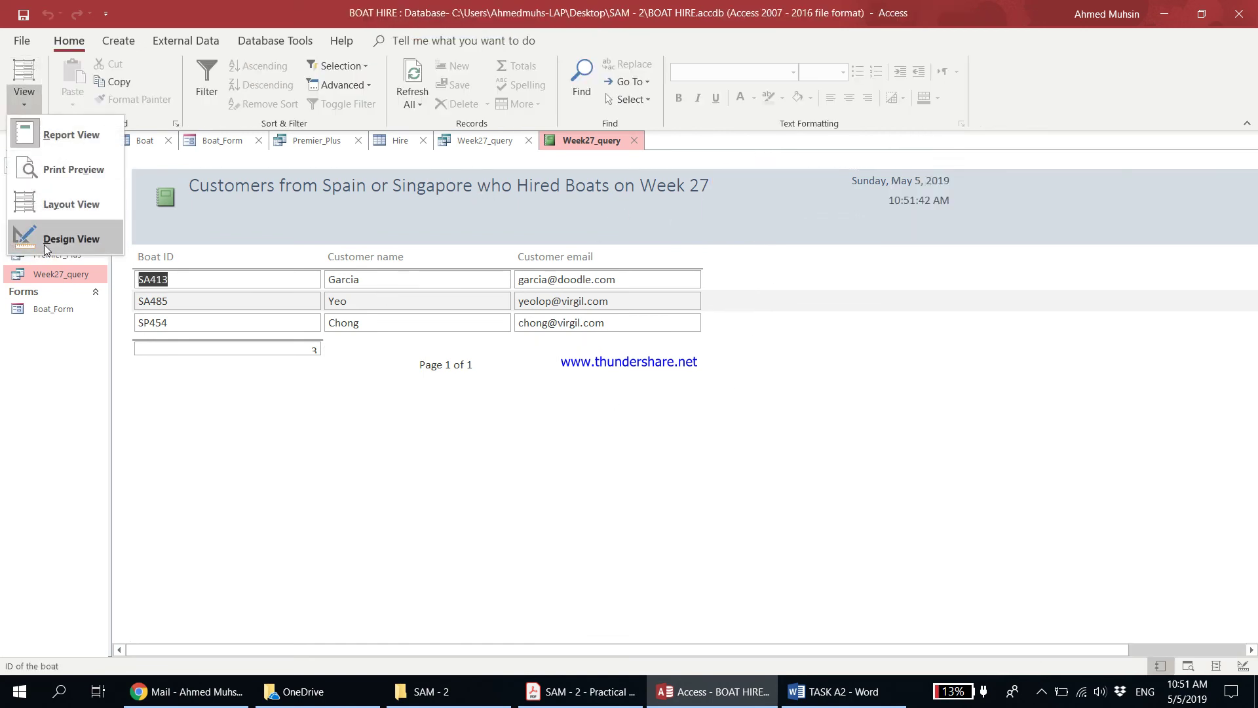
click(52, 237)
Step: Check the logo requirement in the paper and insert the ITSC Logo image in the report header just after the title
click(583, 692)
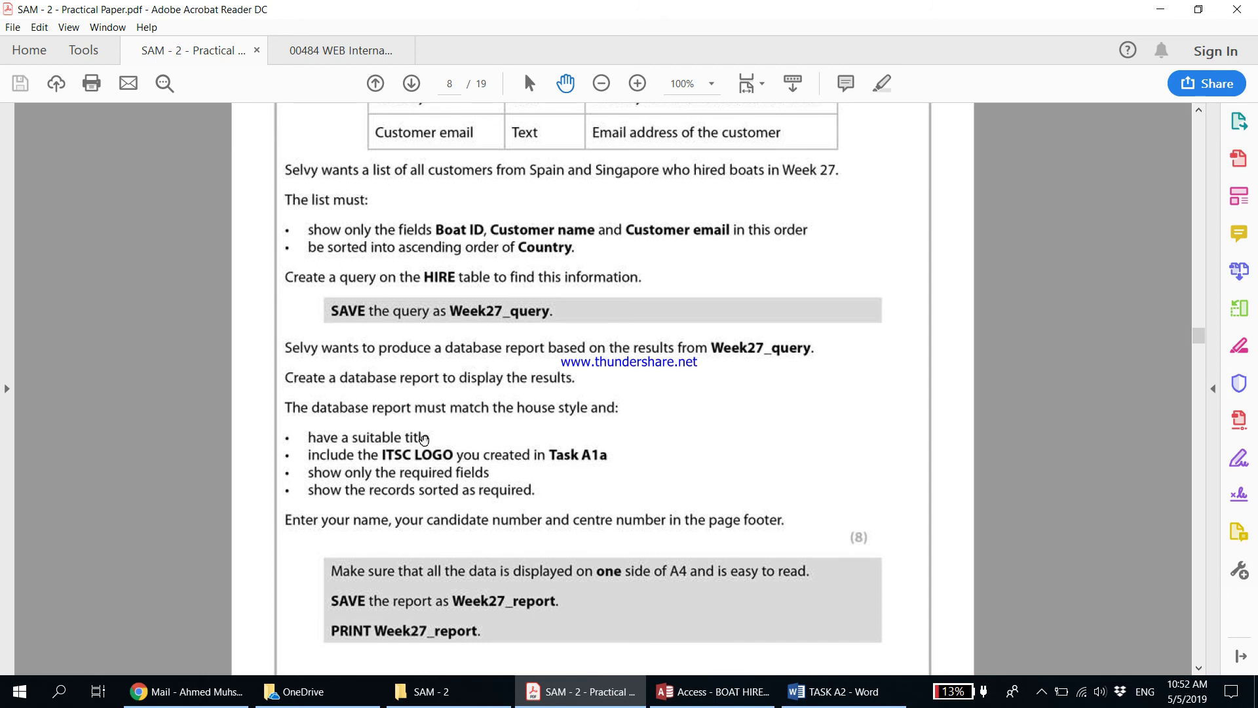
click(734, 700)
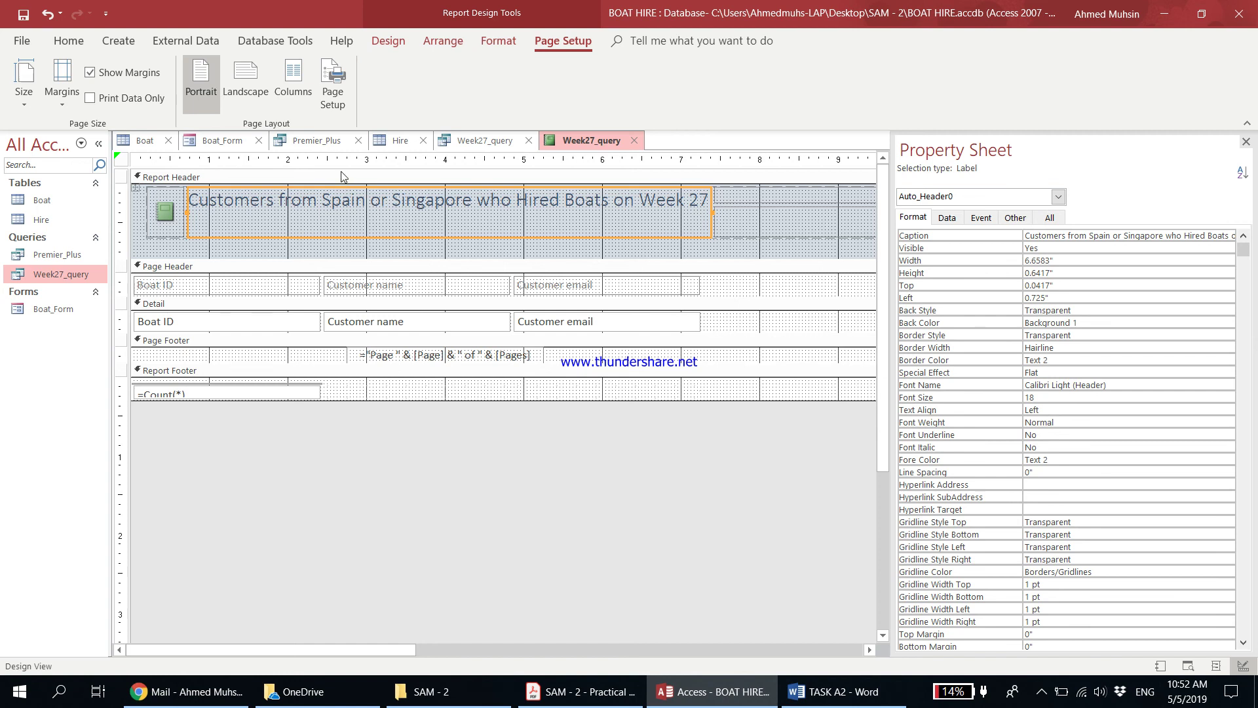
click(452, 46)
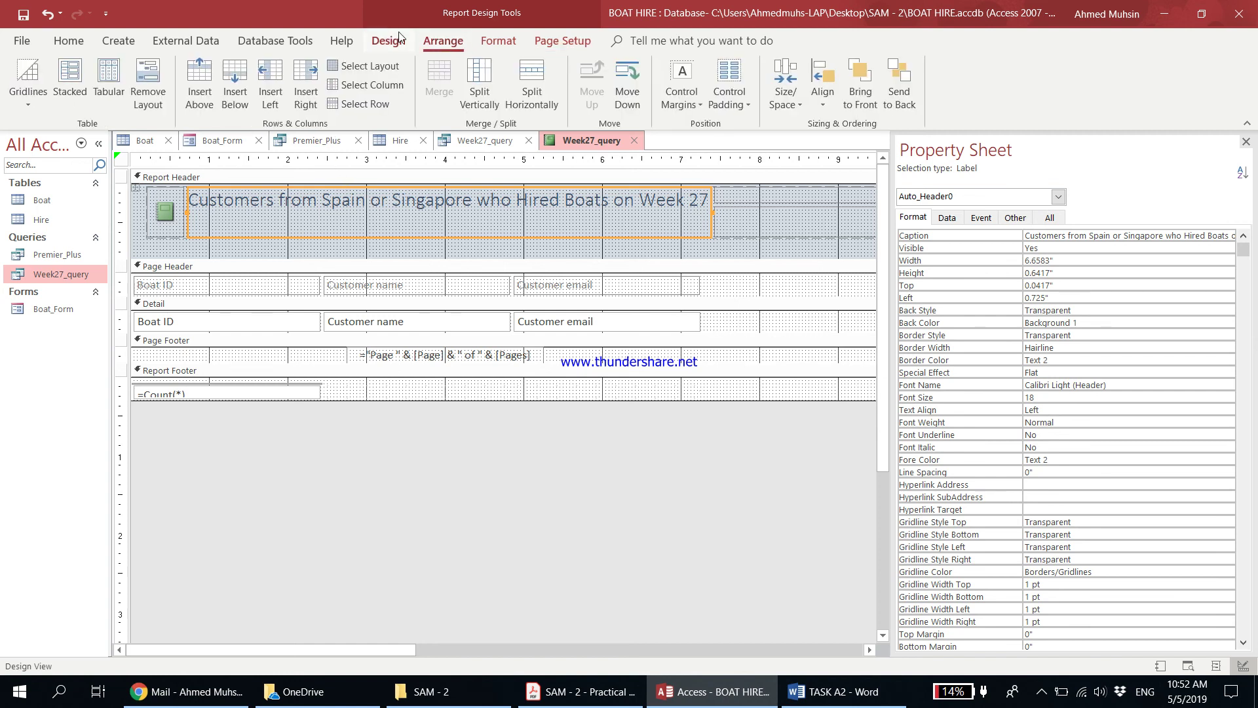
click(403, 44)
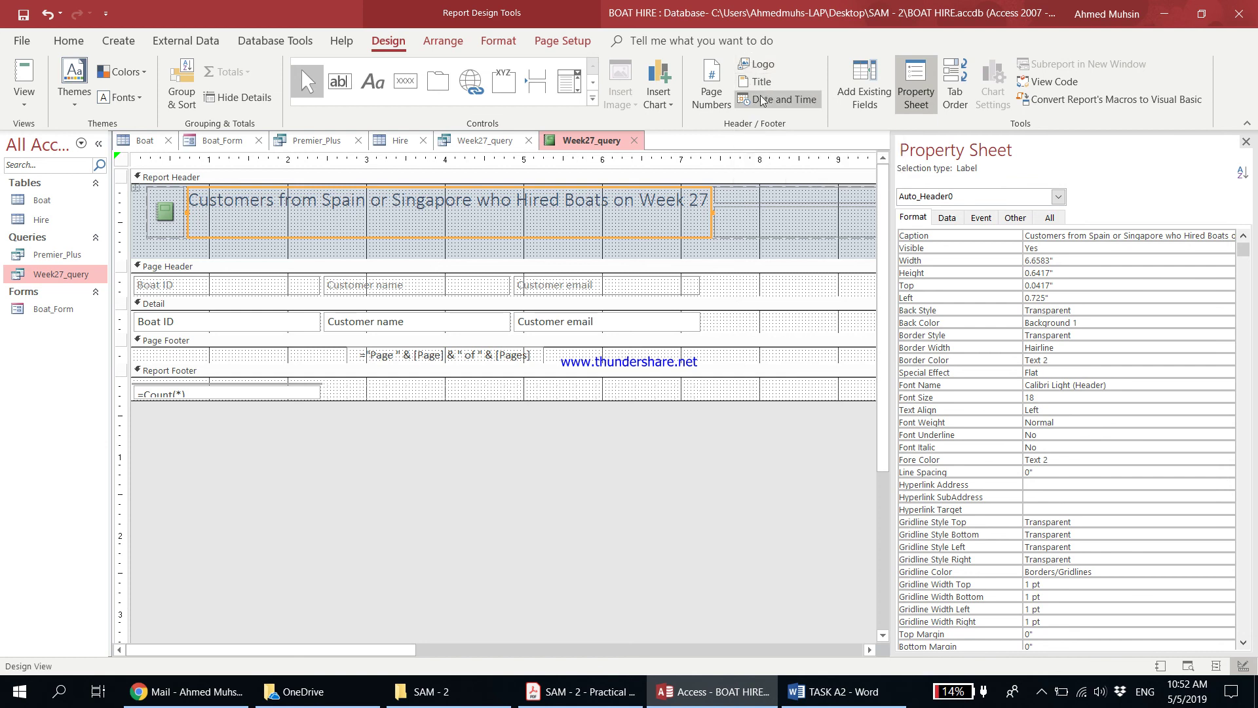
click(709, 244)
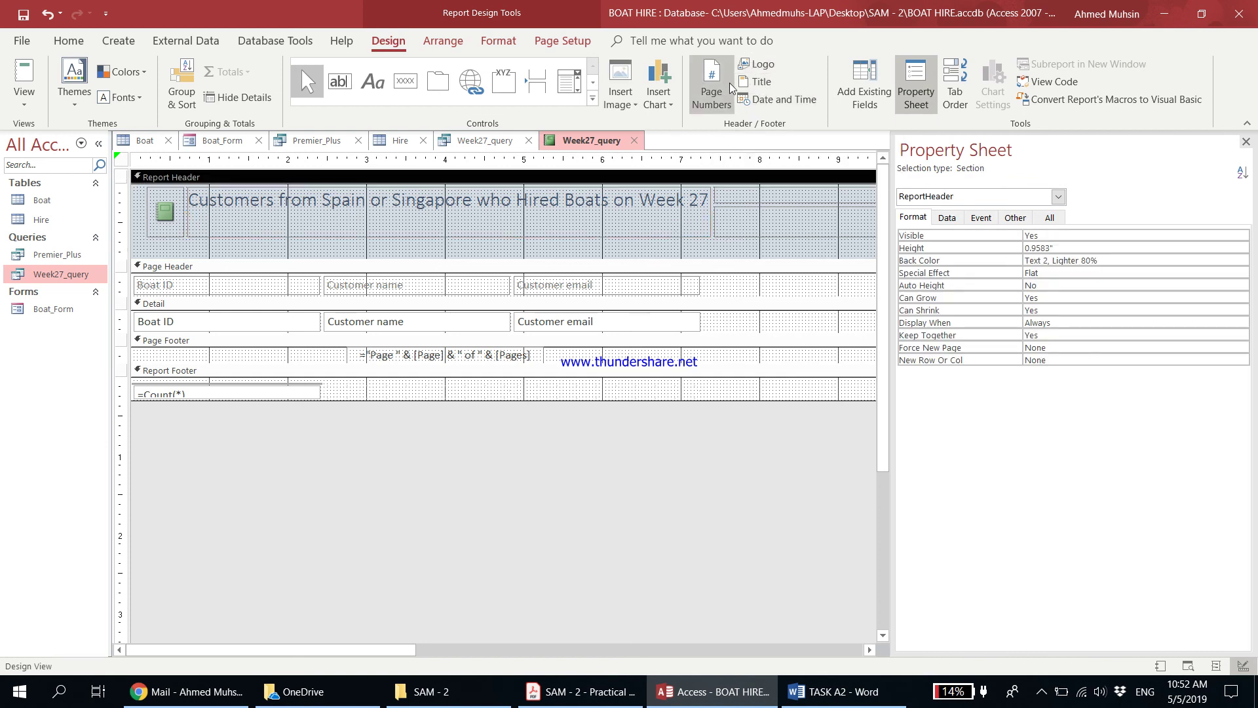
click(628, 92)
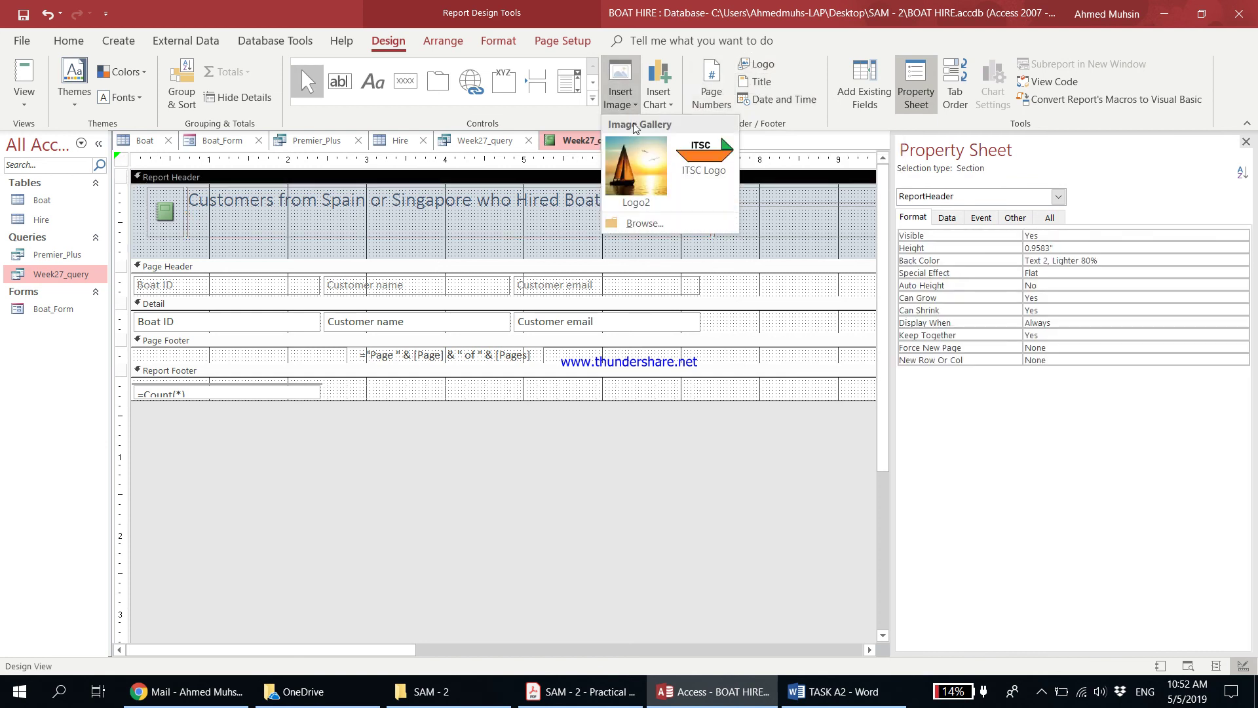
click(687, 175)
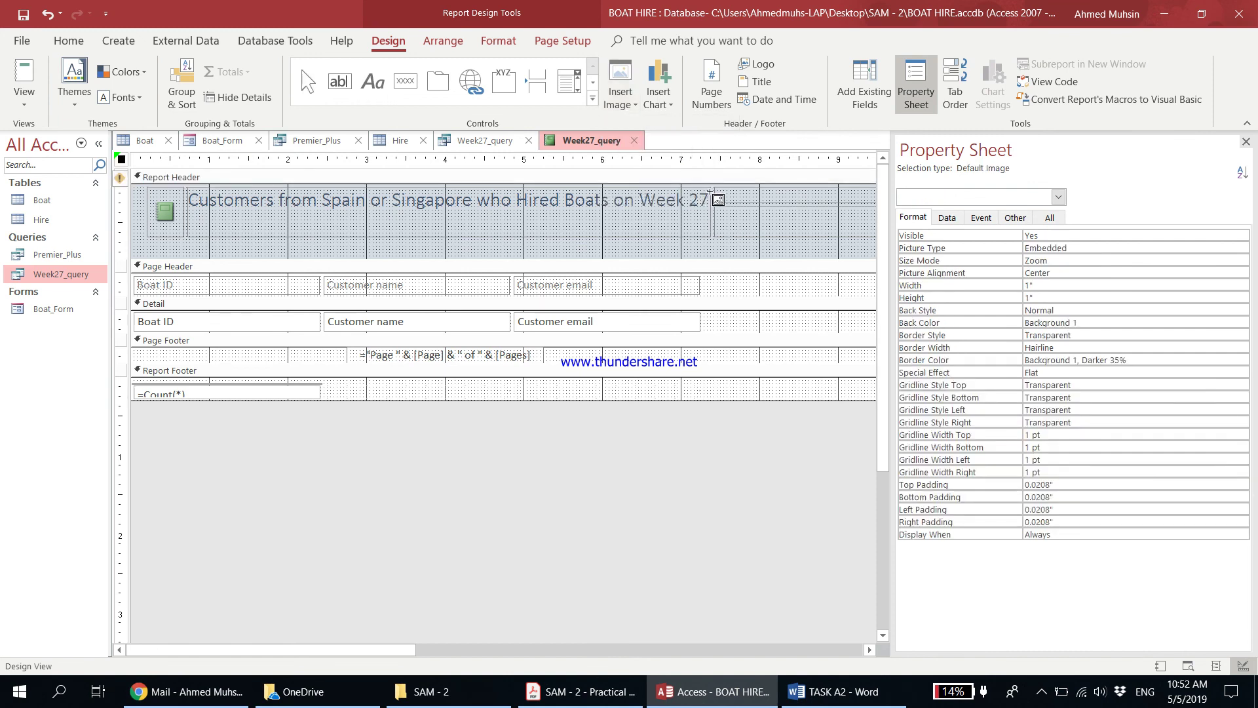
drag(714, 191, 785, 232)
click(775, 252)
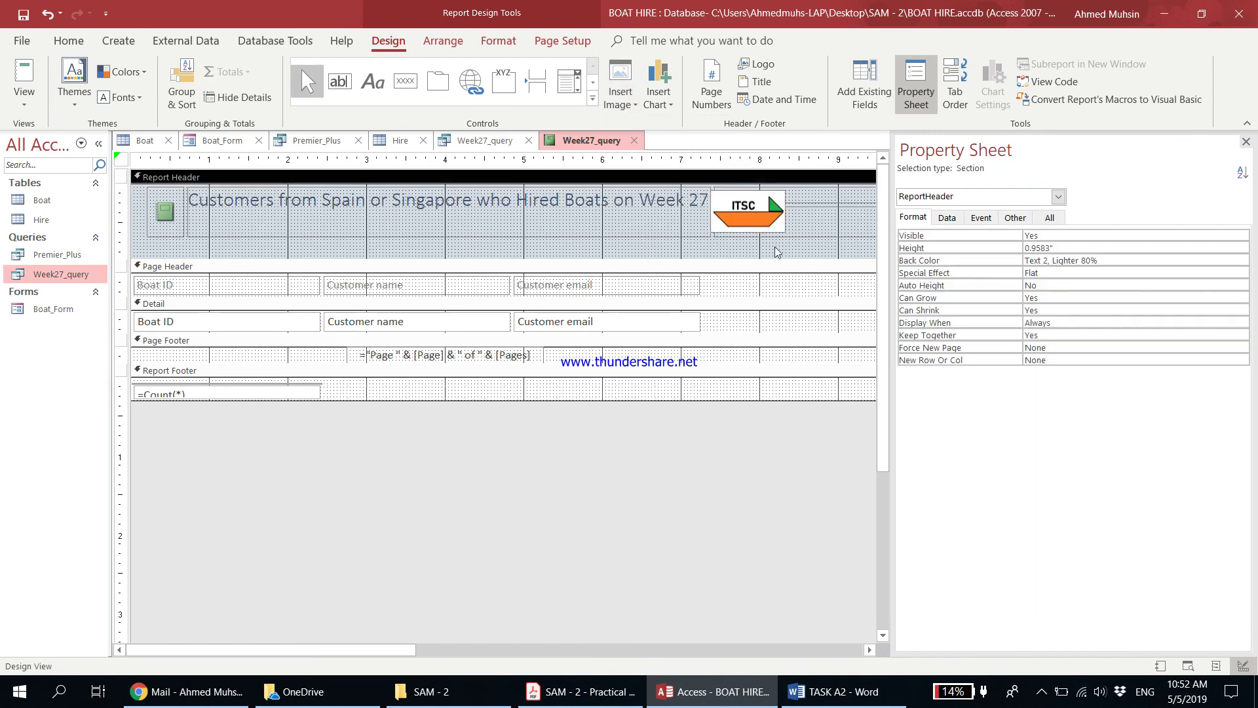
Step: Check the footer requirement in the paper and enlarge the report's page footer section to about 1.1 inches high
click(581, 691)
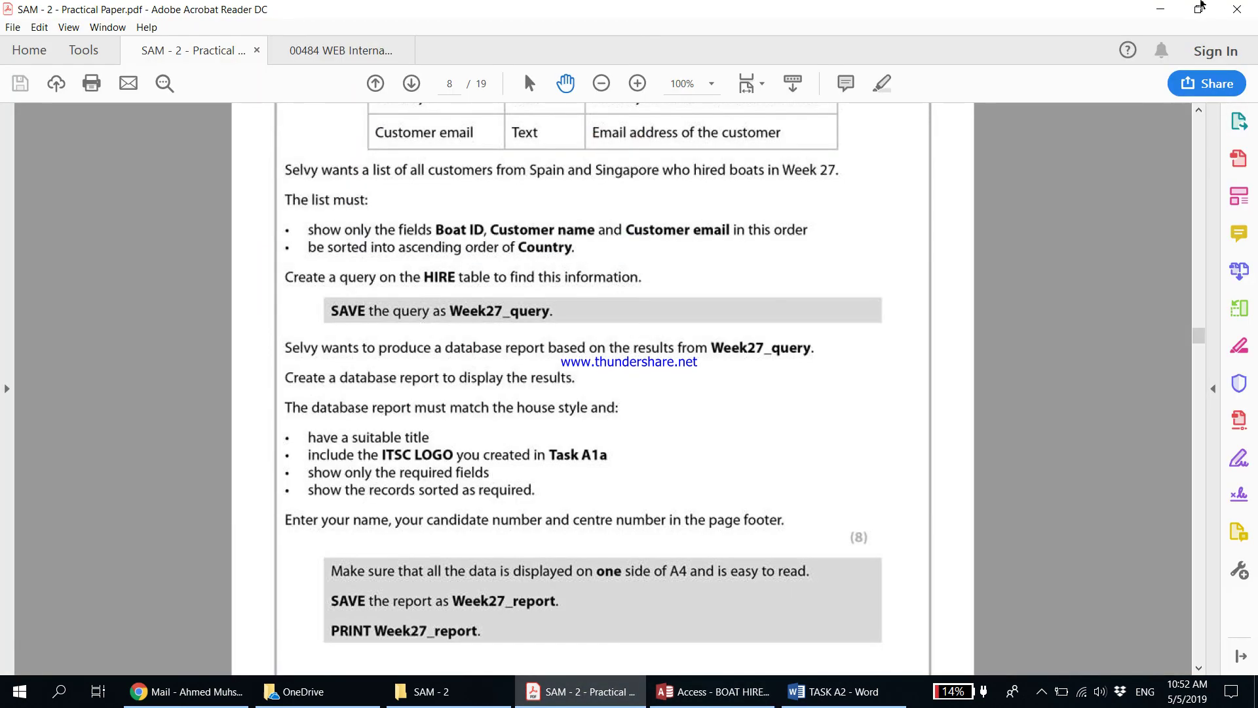
click(1163, 9)
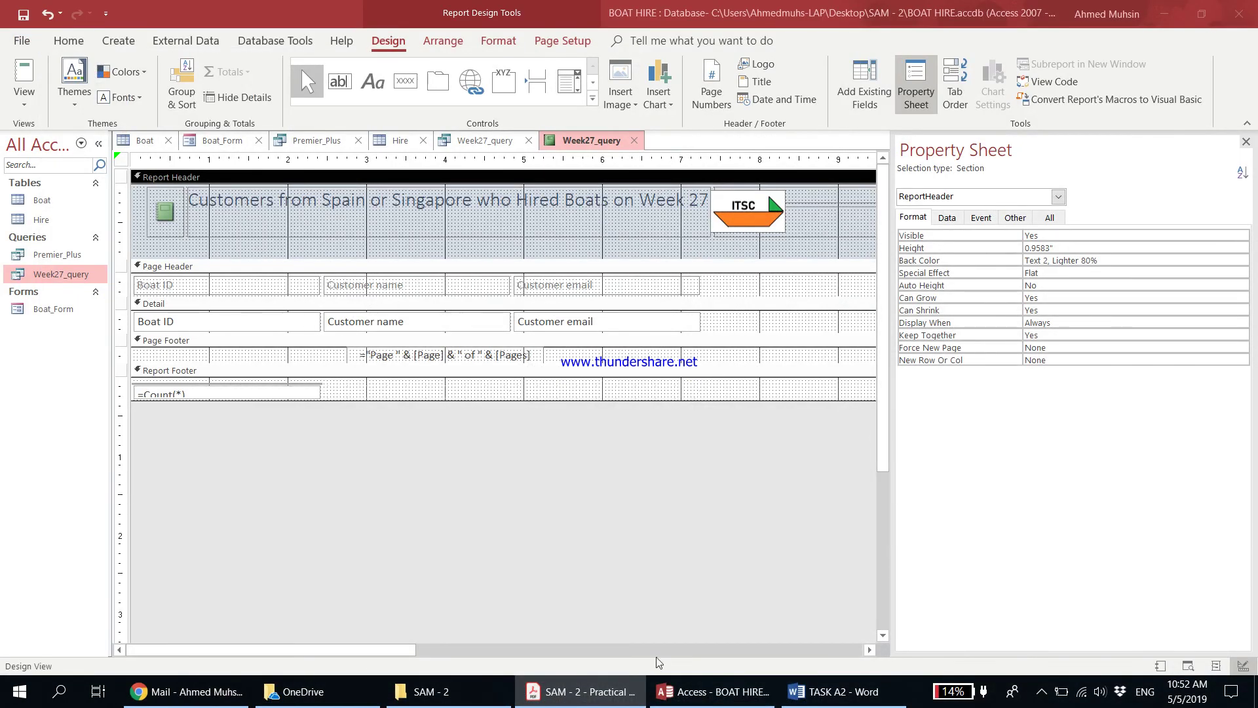
click(589, 691)
drag(234, 361, 229, 437)
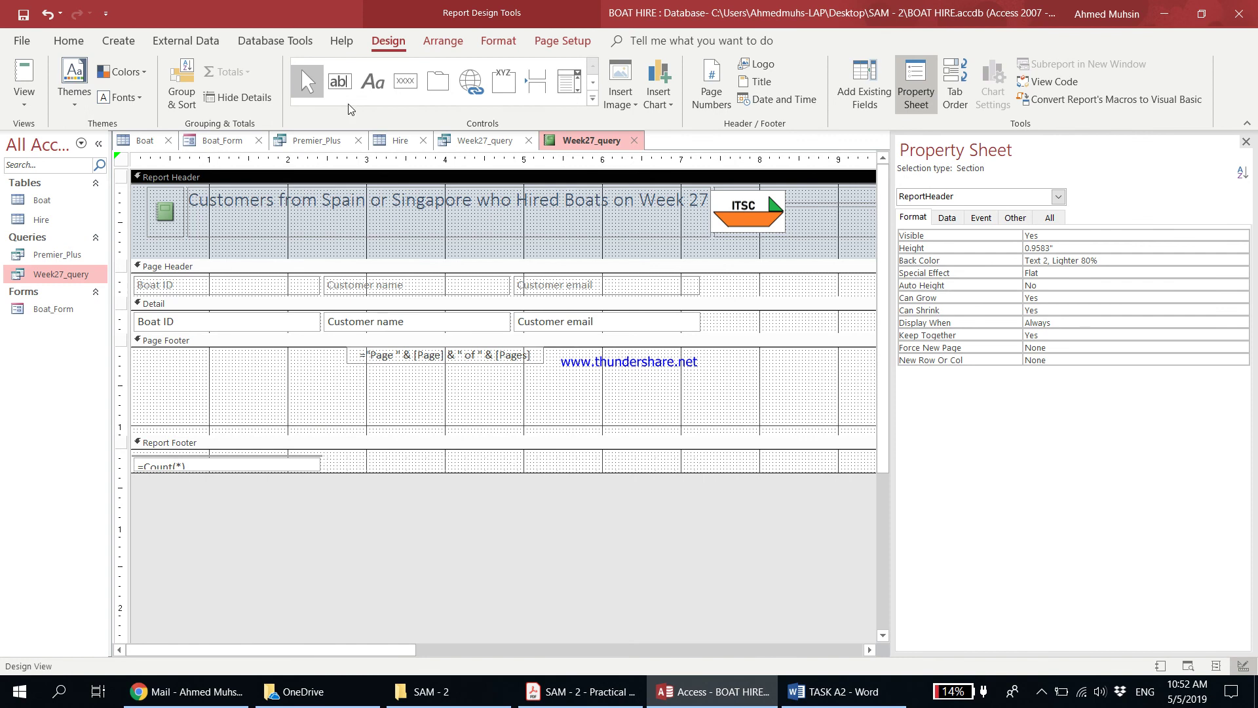
Step: Add a label about 4 inches wide below the page number in the page footer and enter the candidate's name, candidate number and centre number
click(375, 89)
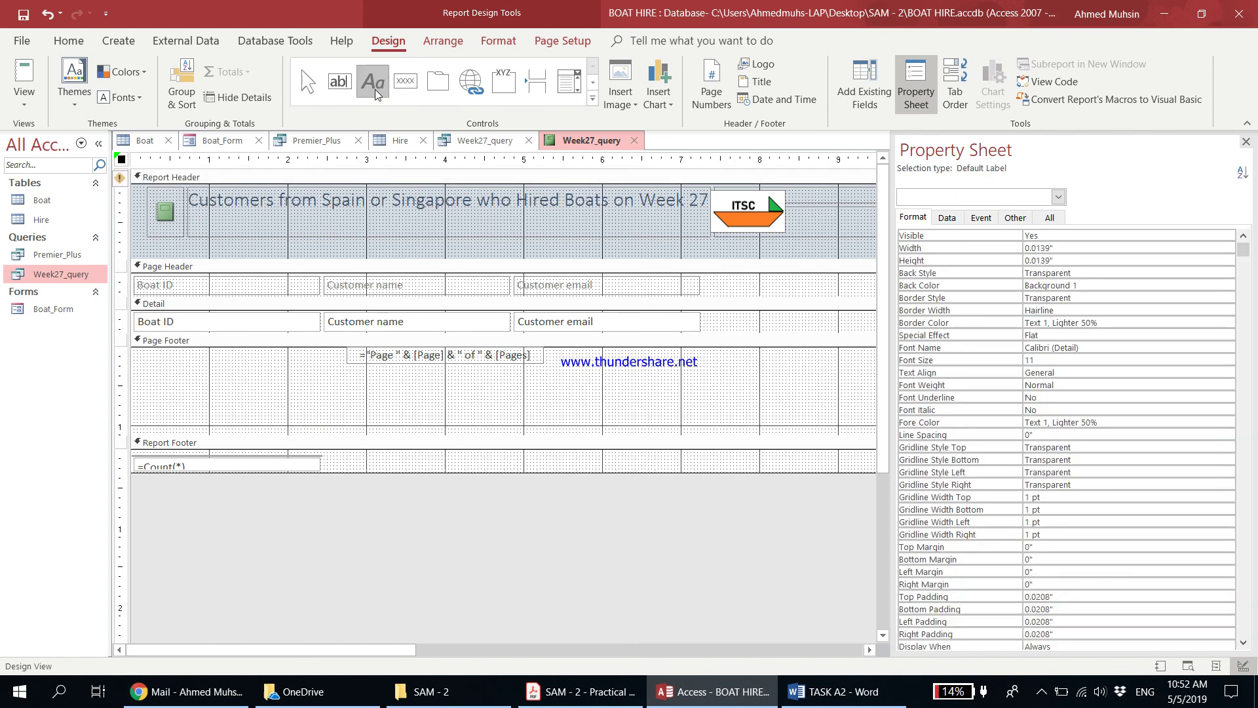
drag(249, 380, 567, 415)
click(590, 694)
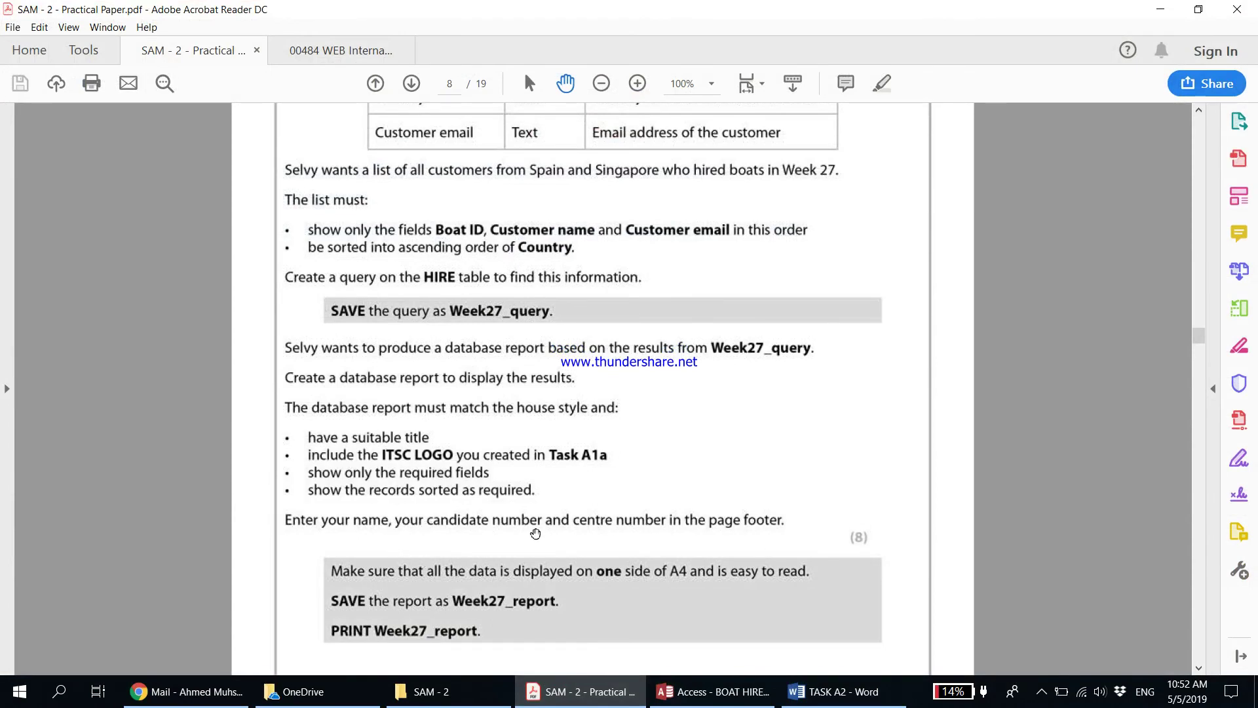
click(1161, 9)
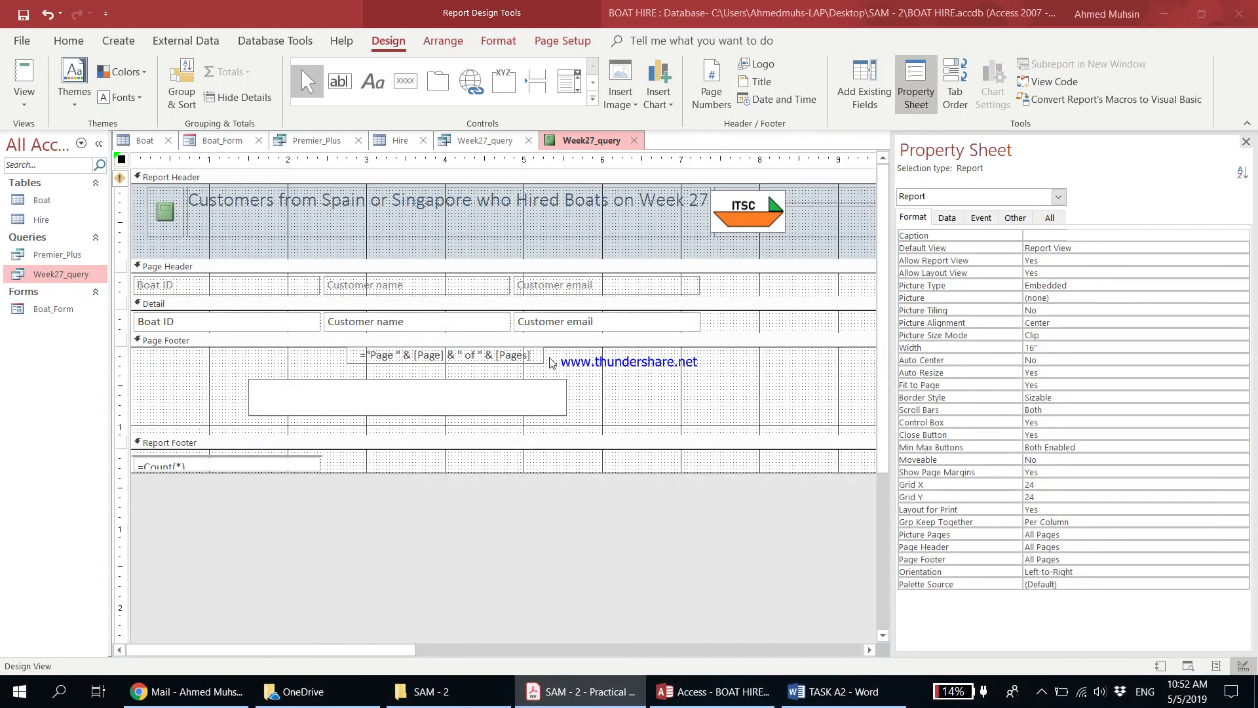
click(526, 409)
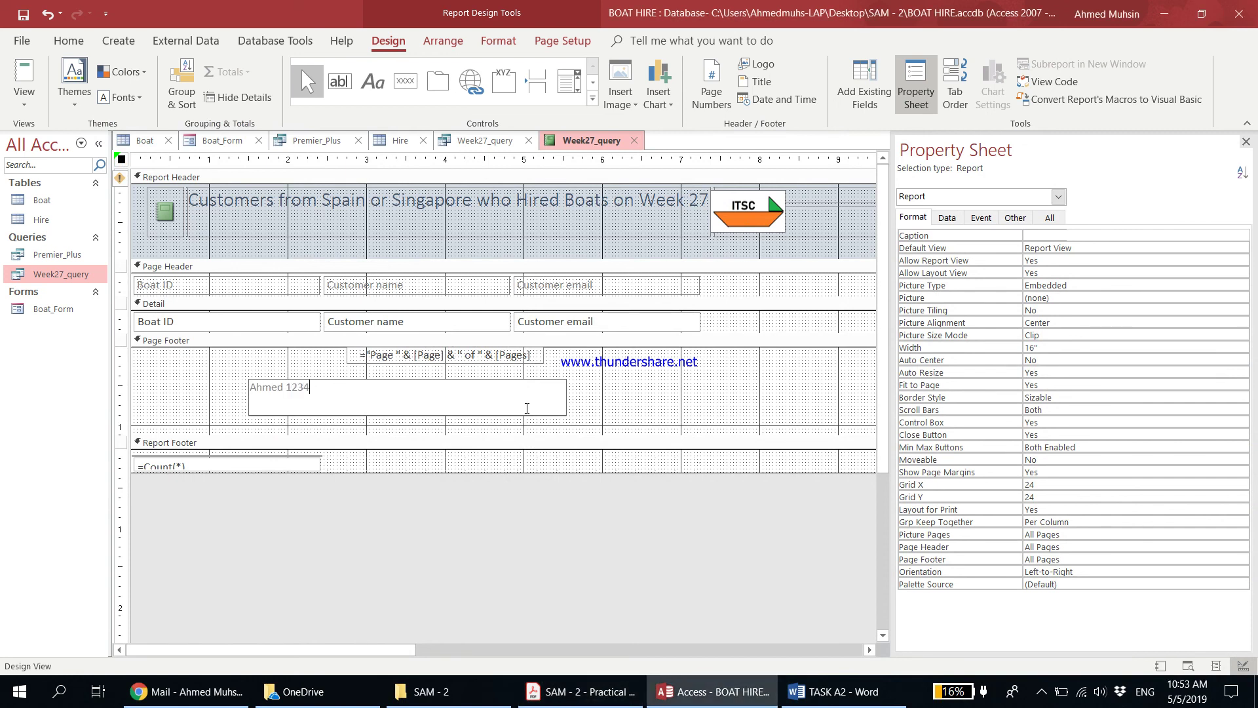
text(Ahmed 1234 1234)
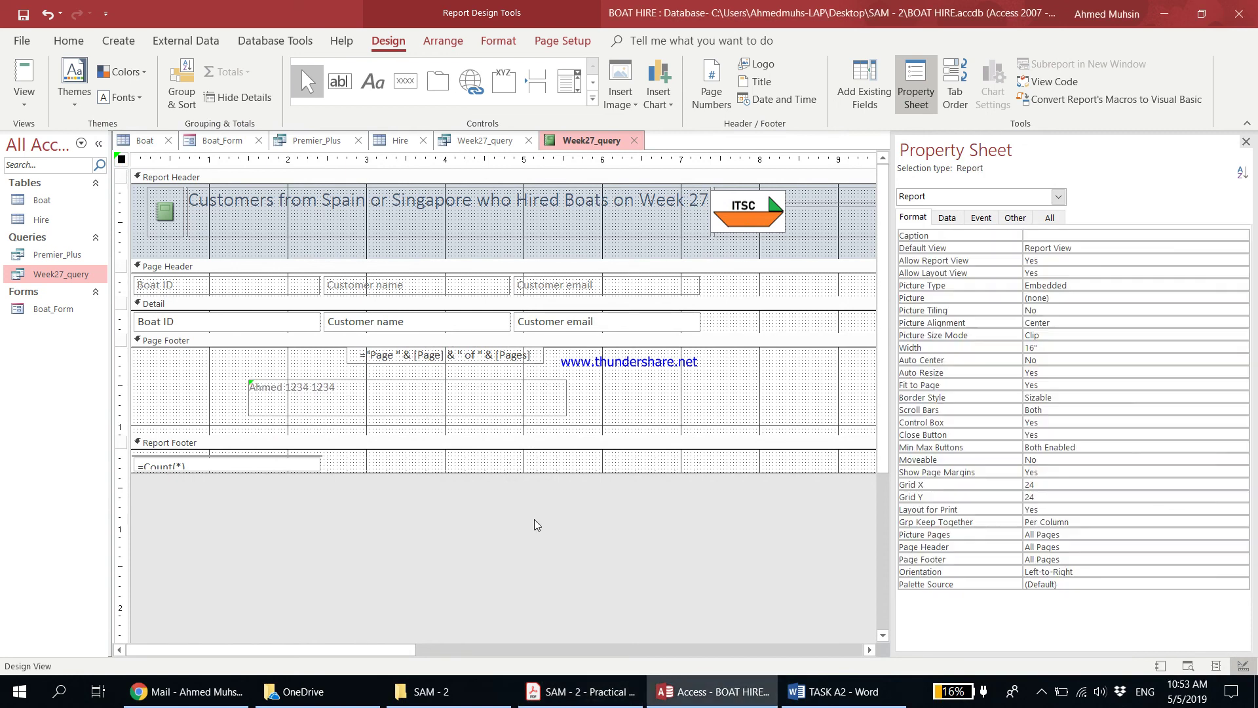
Step: Check the one-side-of-A4 requirement in the paper and inspect both pages of the report in Print Preview
click(581, 691)
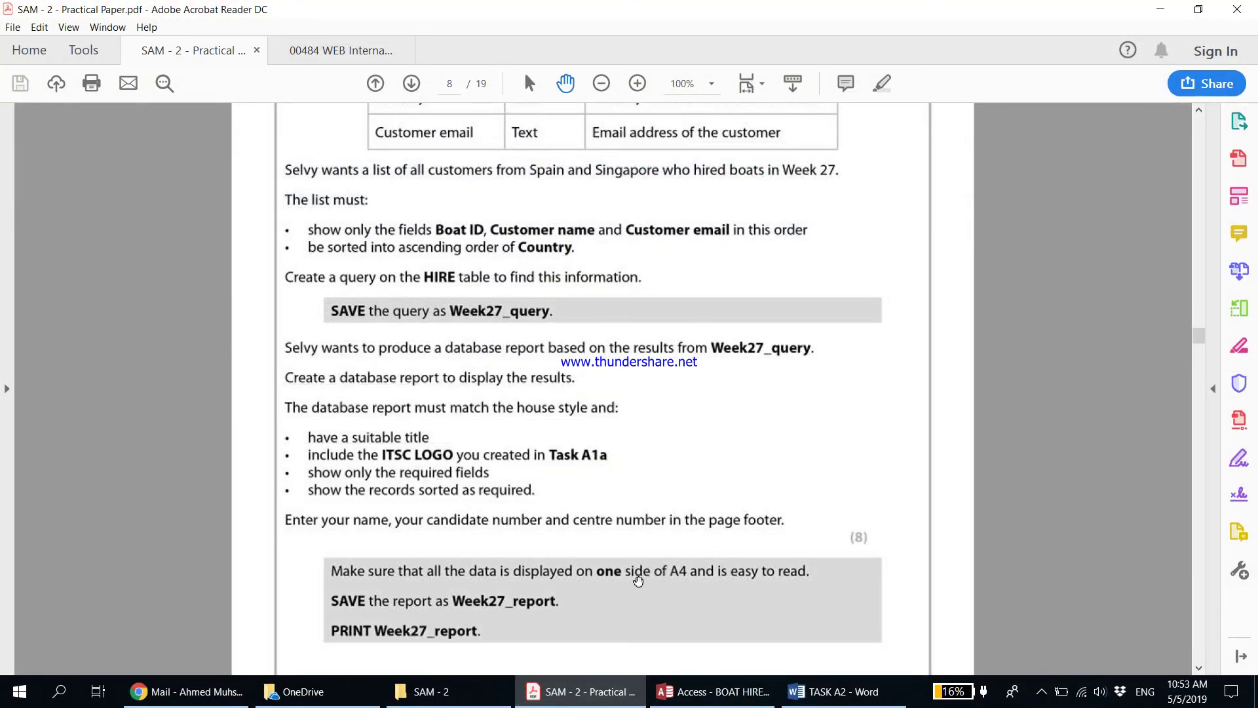
click(1160, 10)
click(72, 42)
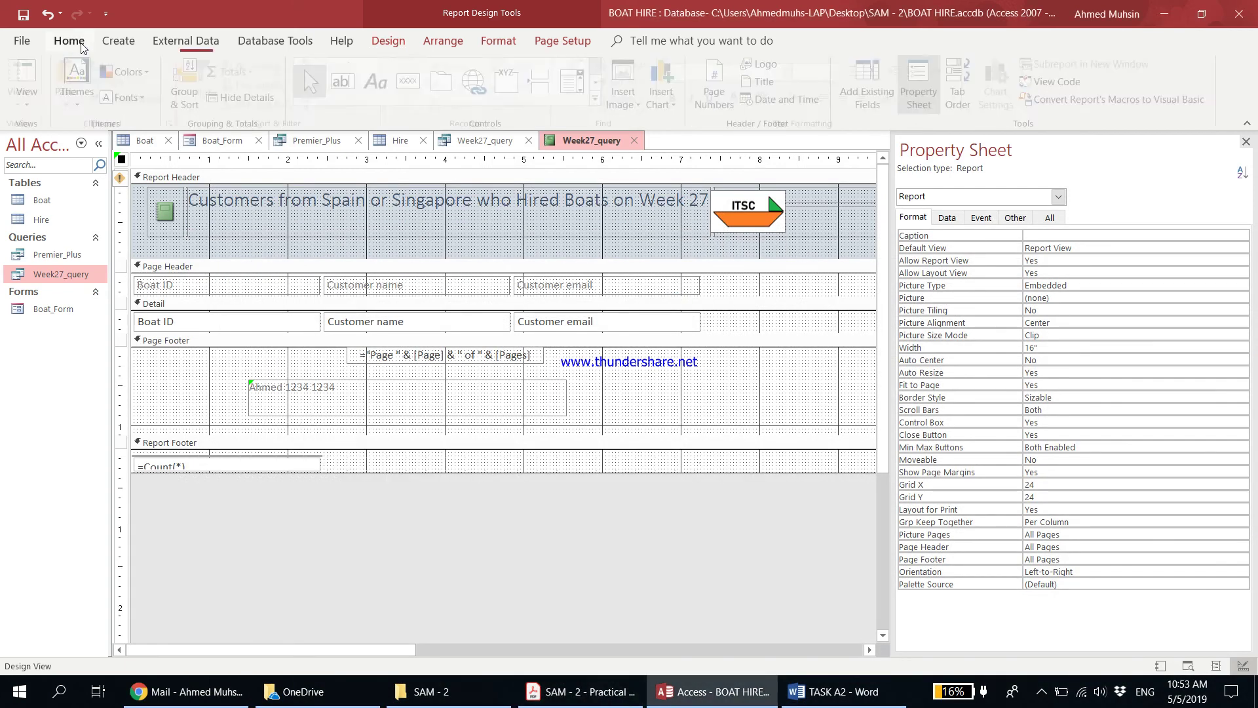
click(25, 97)
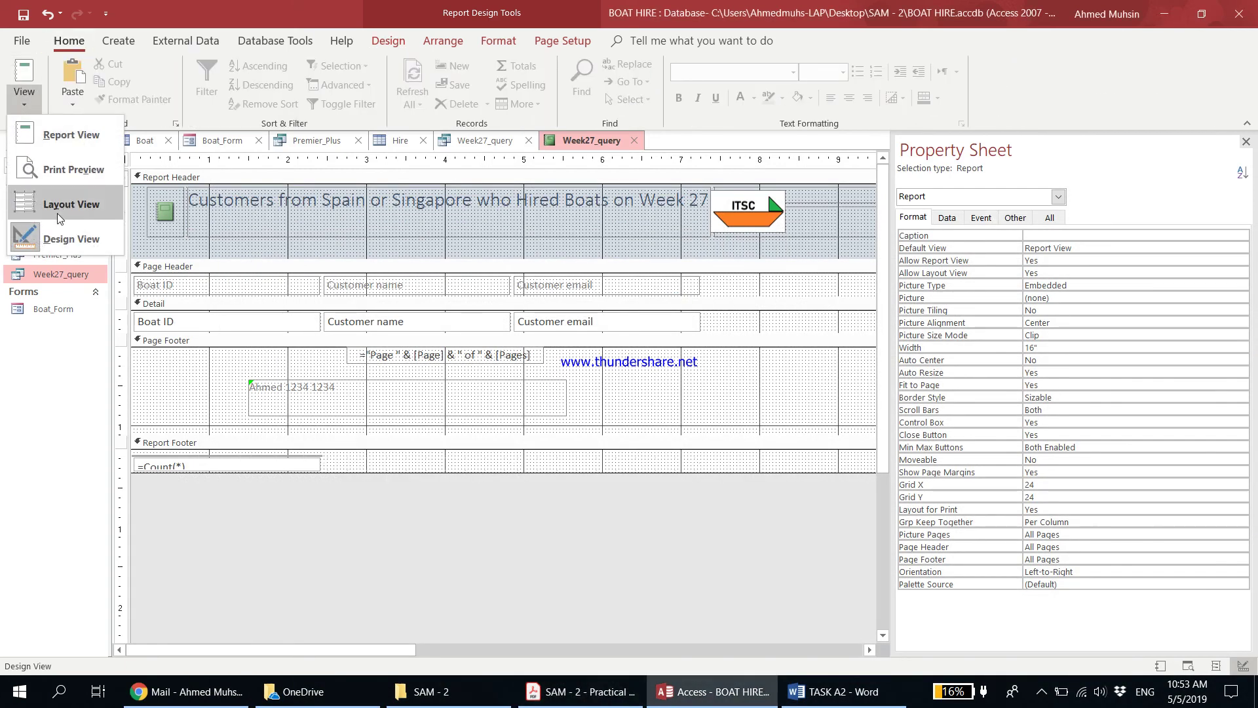
click(53, 169)
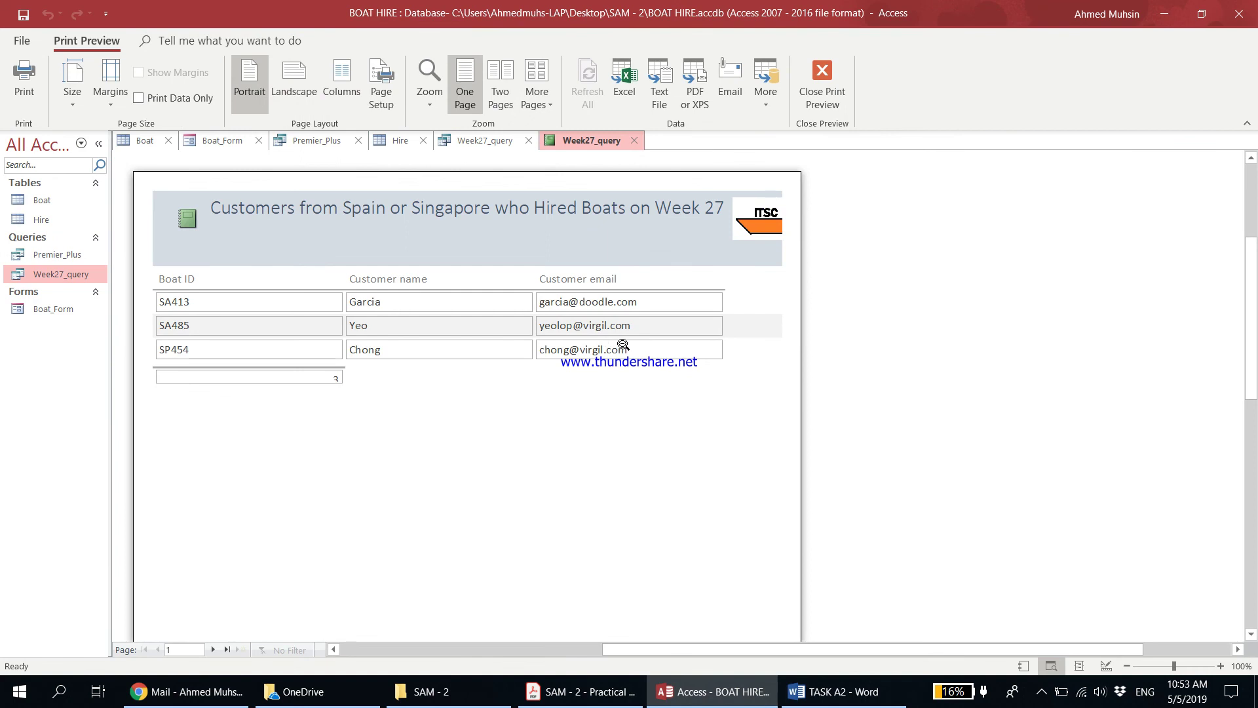
scroll(619, 351, down, 5)
scroll(620, 357, up, 5)
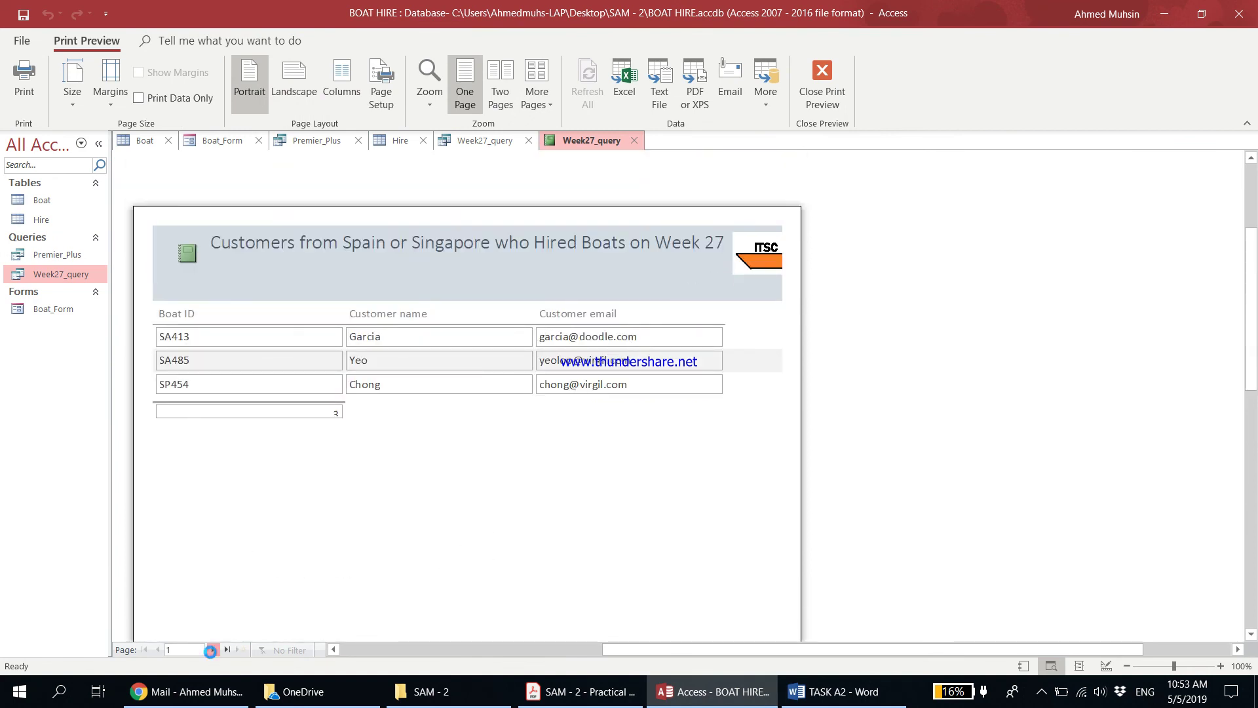
click(213, 649)
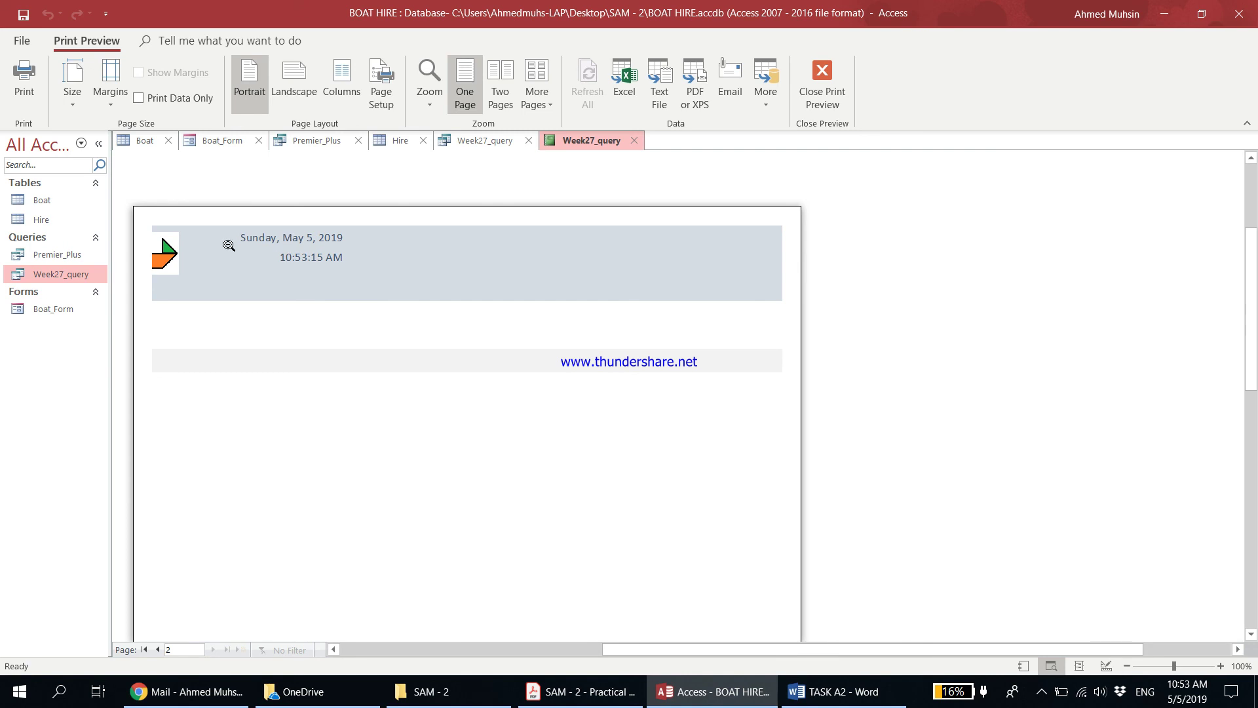
click(821, 89)
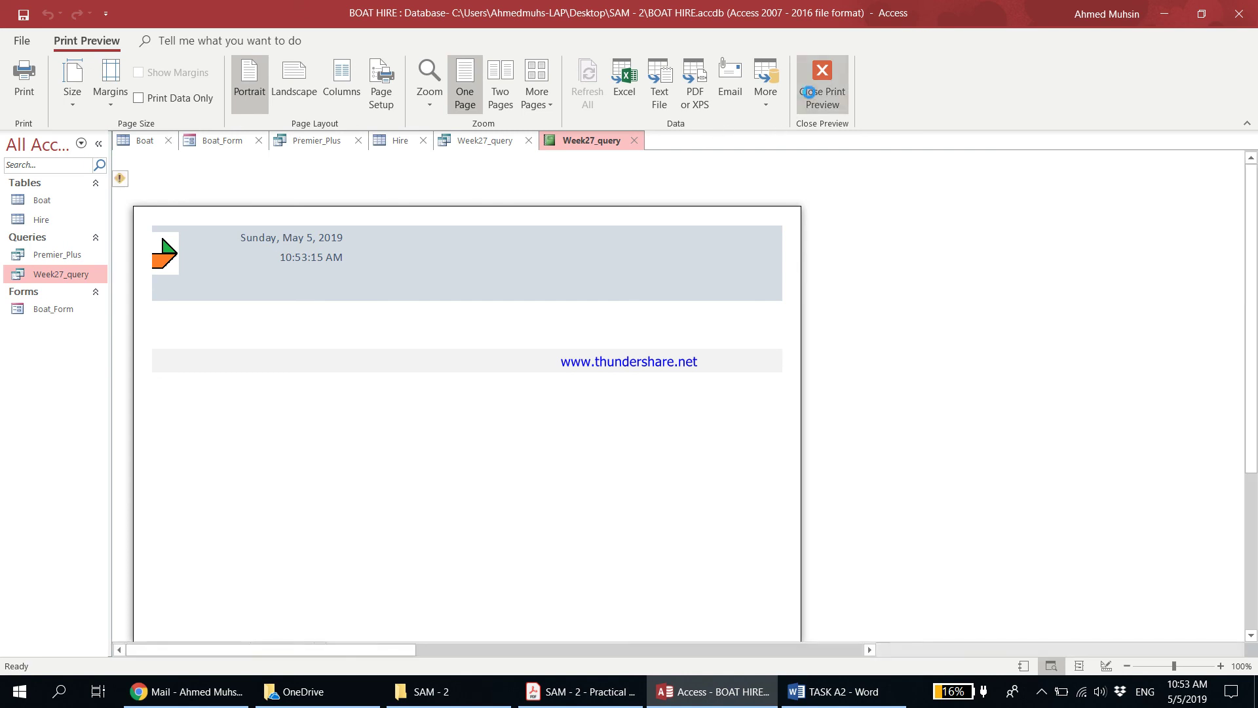
Step: Switch the report to Layout View and narrow the title label to about 5.45 inches so it wraps onto two lines
click(16, 107)
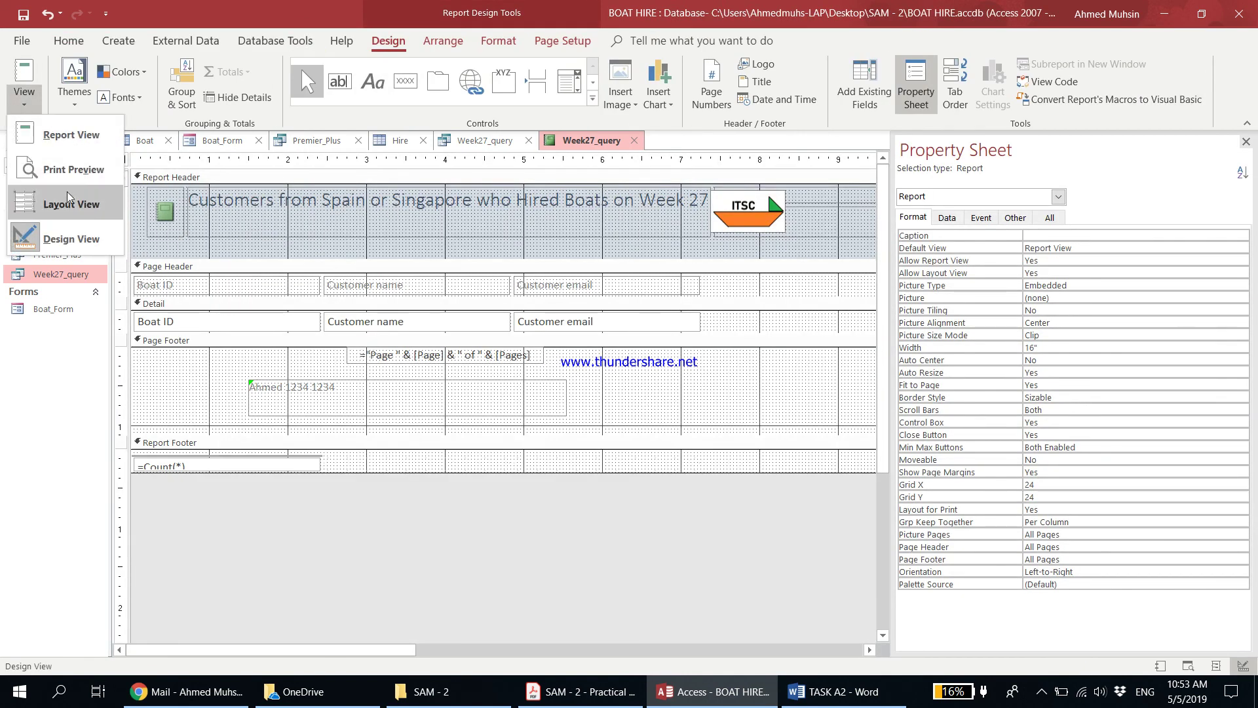
click(36, 202)
click(621, 405)
click(656, 211)
drag(712, 188, 615, 192)
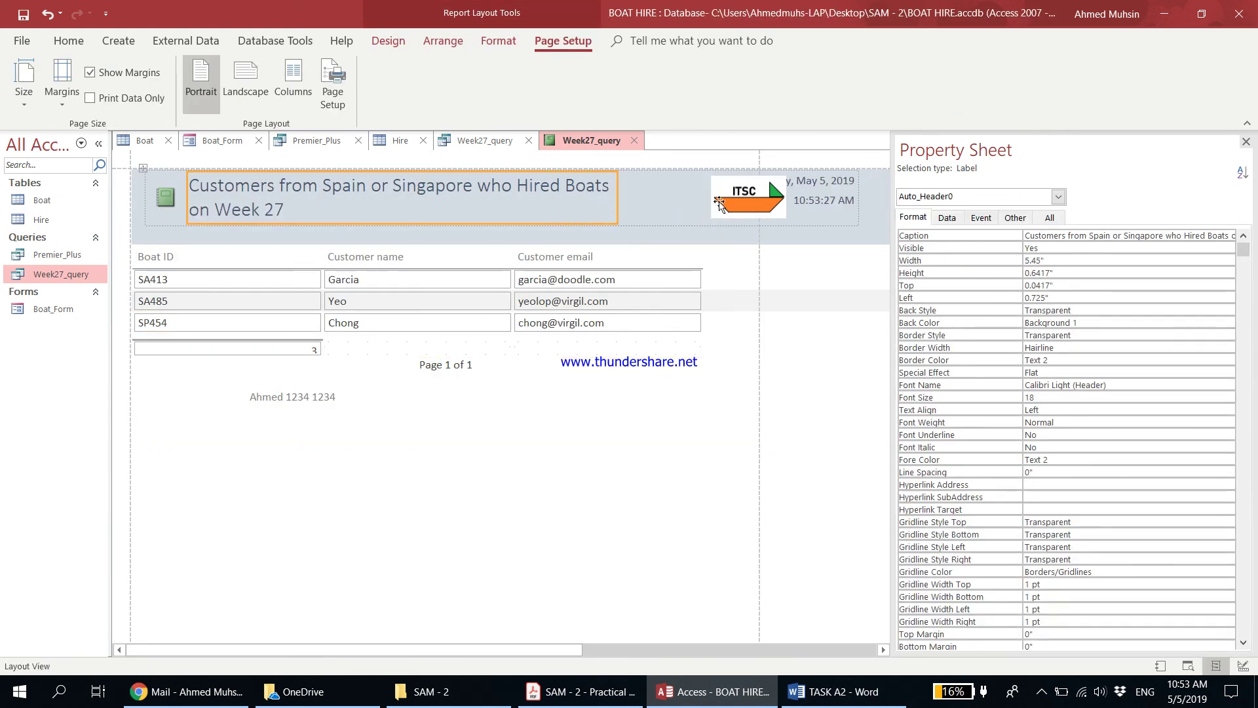
Step: Move the ITSC logo into the report header layout, directly between the title and the date and time
drag(738, 199, 679, 200)
key(ctrl+z)
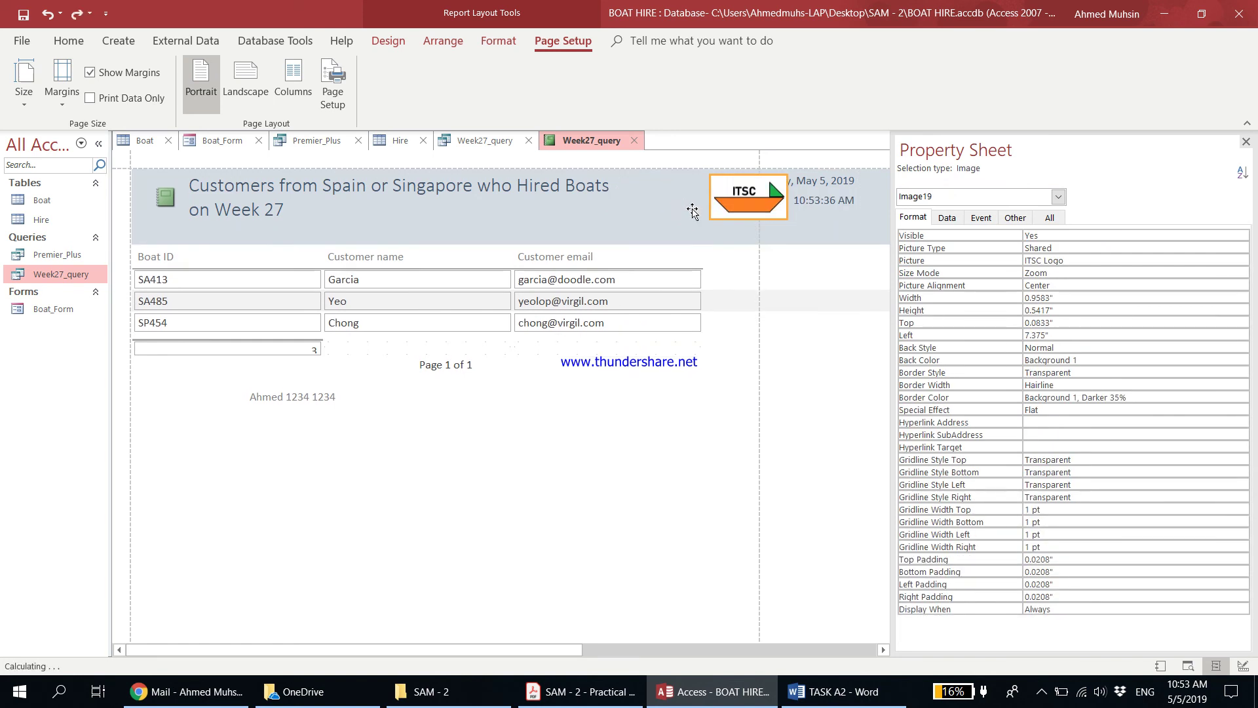
drag(644, 226, 618, 185)
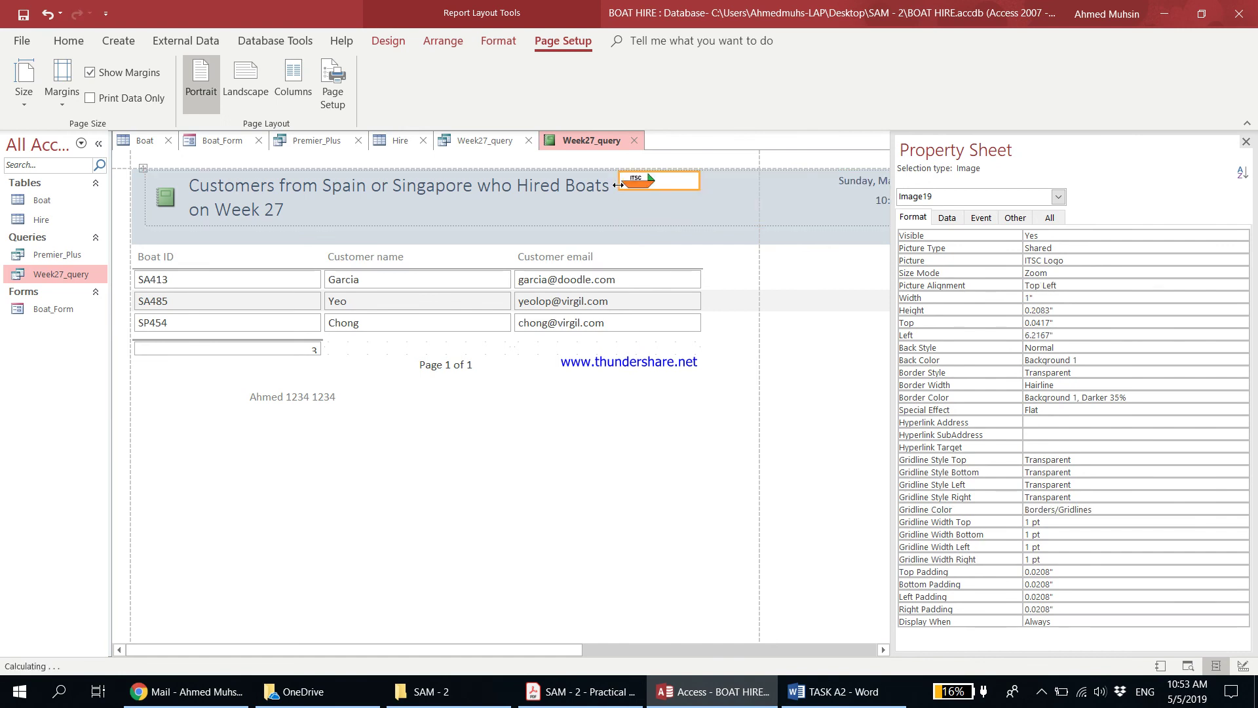
click(662, 218)
click(834, 207)
click(842, 181)
Step: Narrow the title label further and reduce the date and time fields to about 2.33 inches wide to fit within the page margin
click(555, 183)
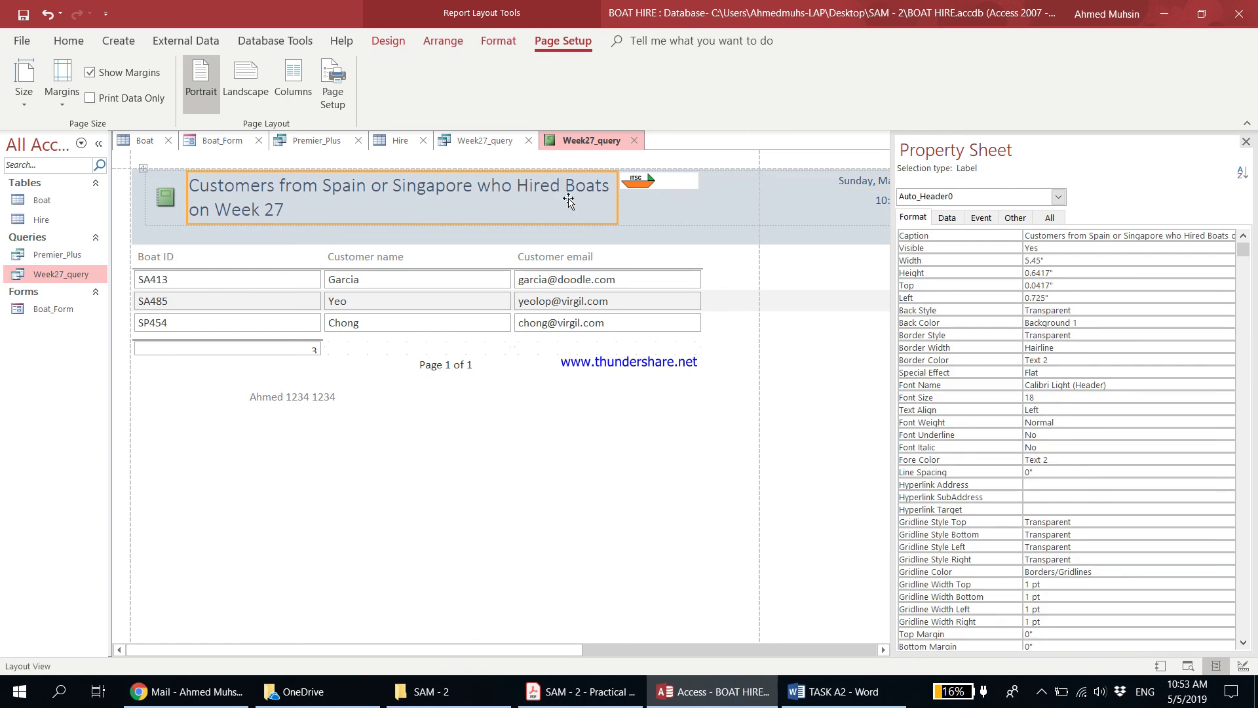
drag(618, 197, 487, 197)
click(720, 184)
shift+click(732, 203)
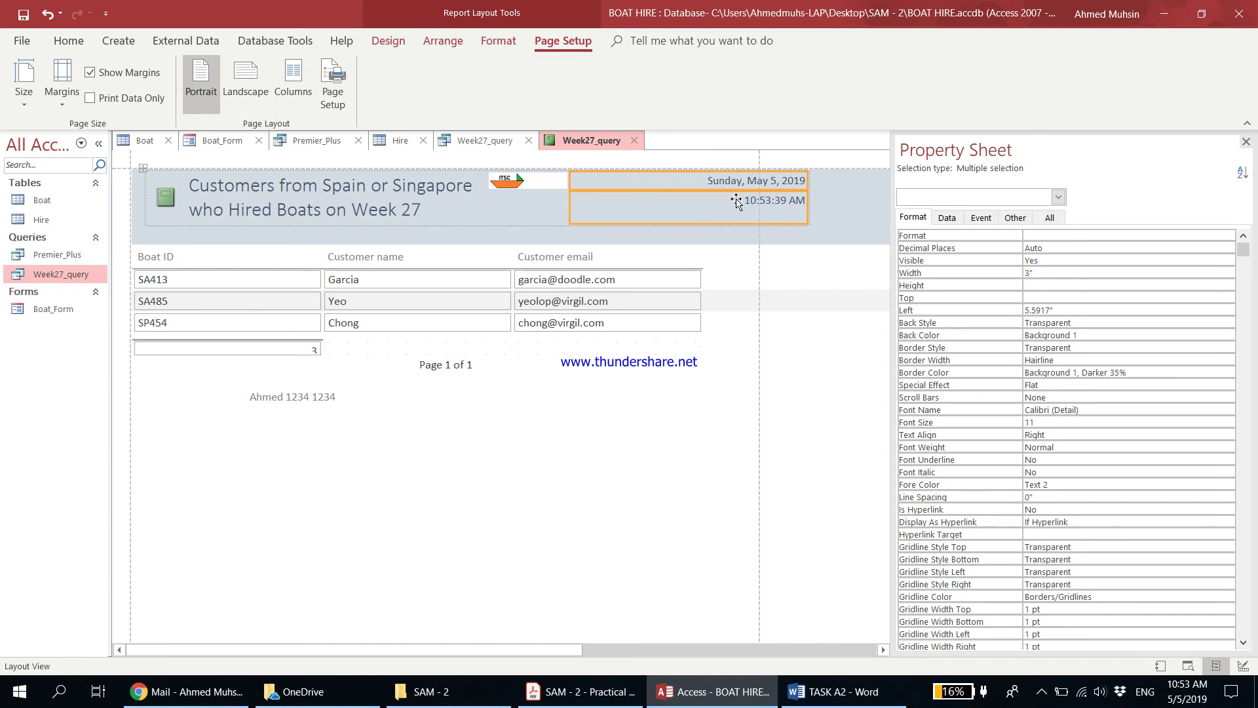
drag(808, 192, 754, 192)
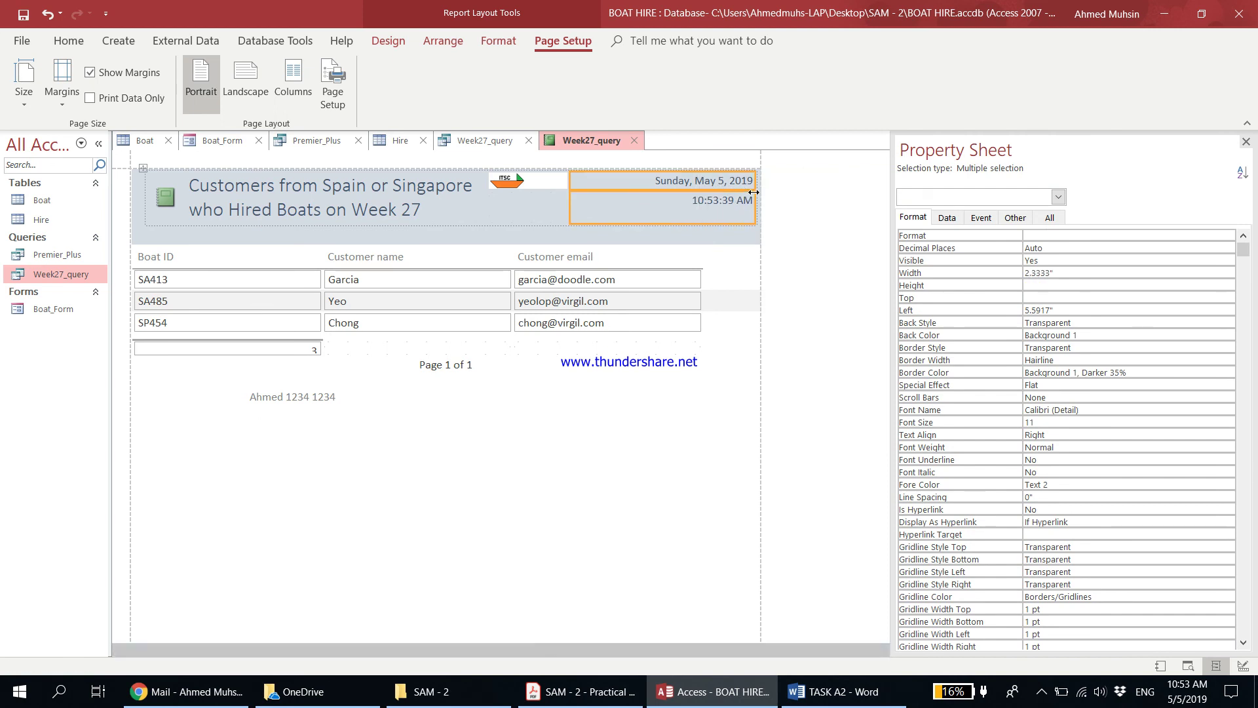
click(838, 336)
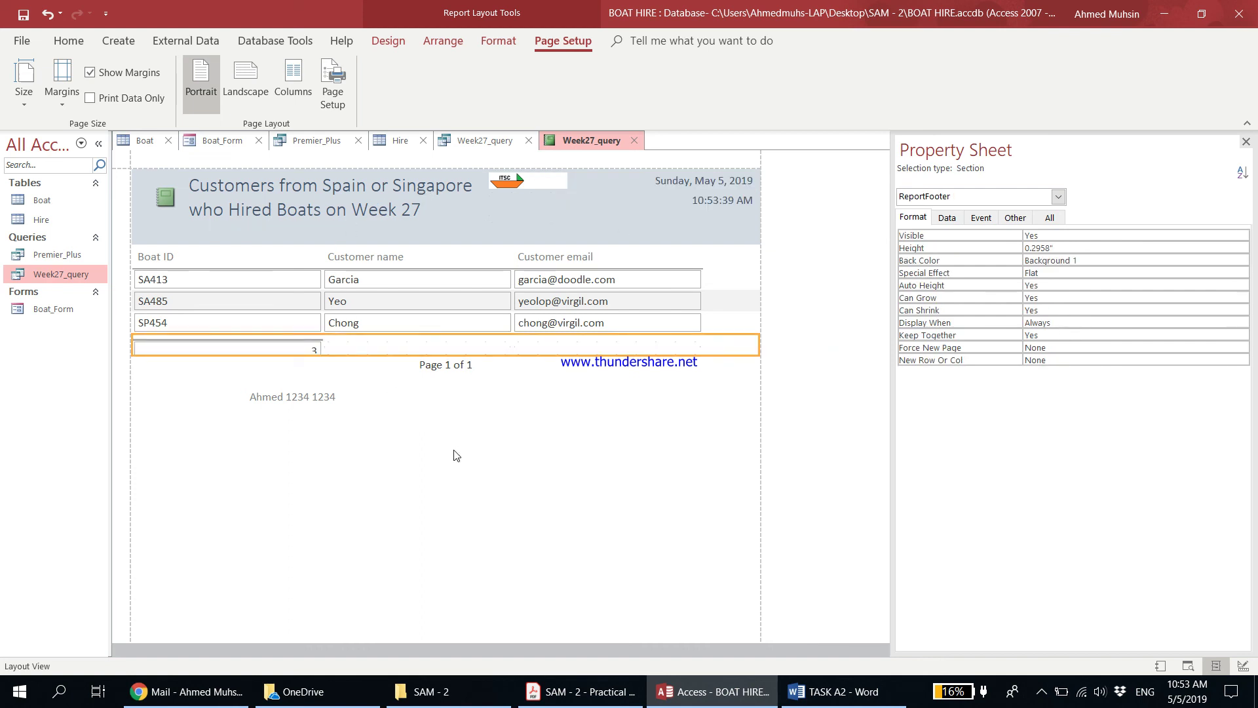
click(584, 489)
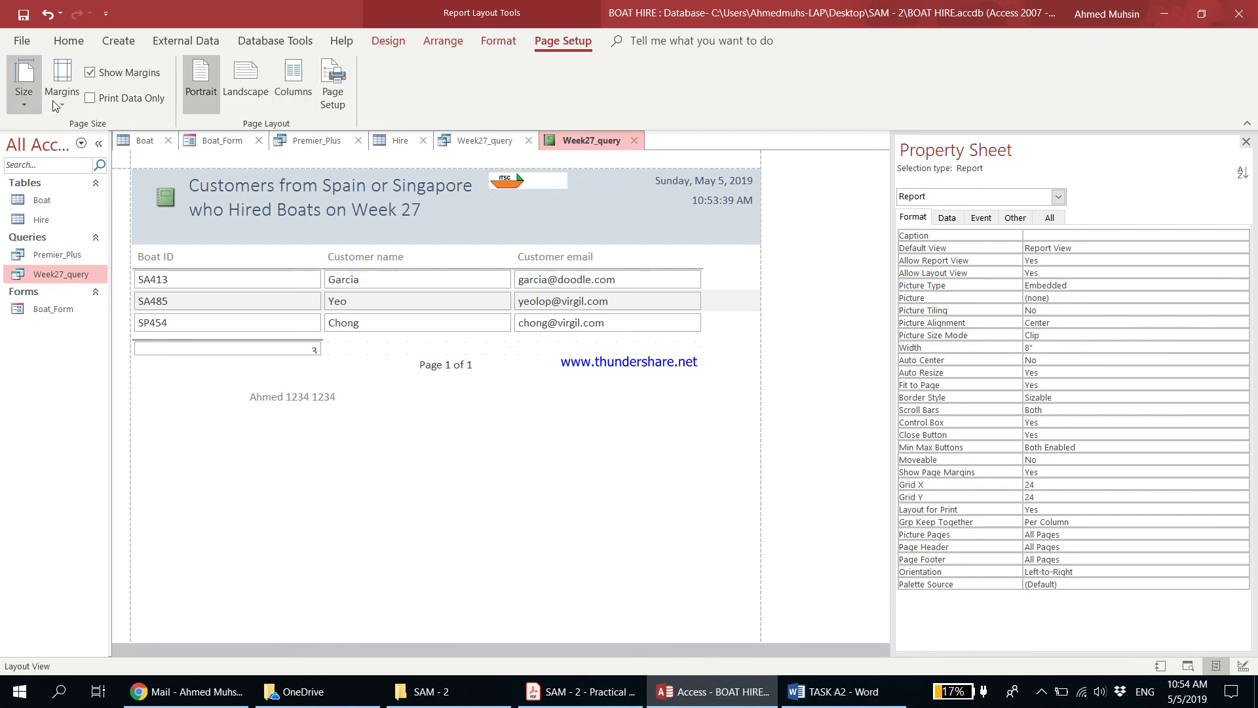
Step: Check the report's print settings with Microsoft Print to PDF as the printer and close them
click(22, 40)
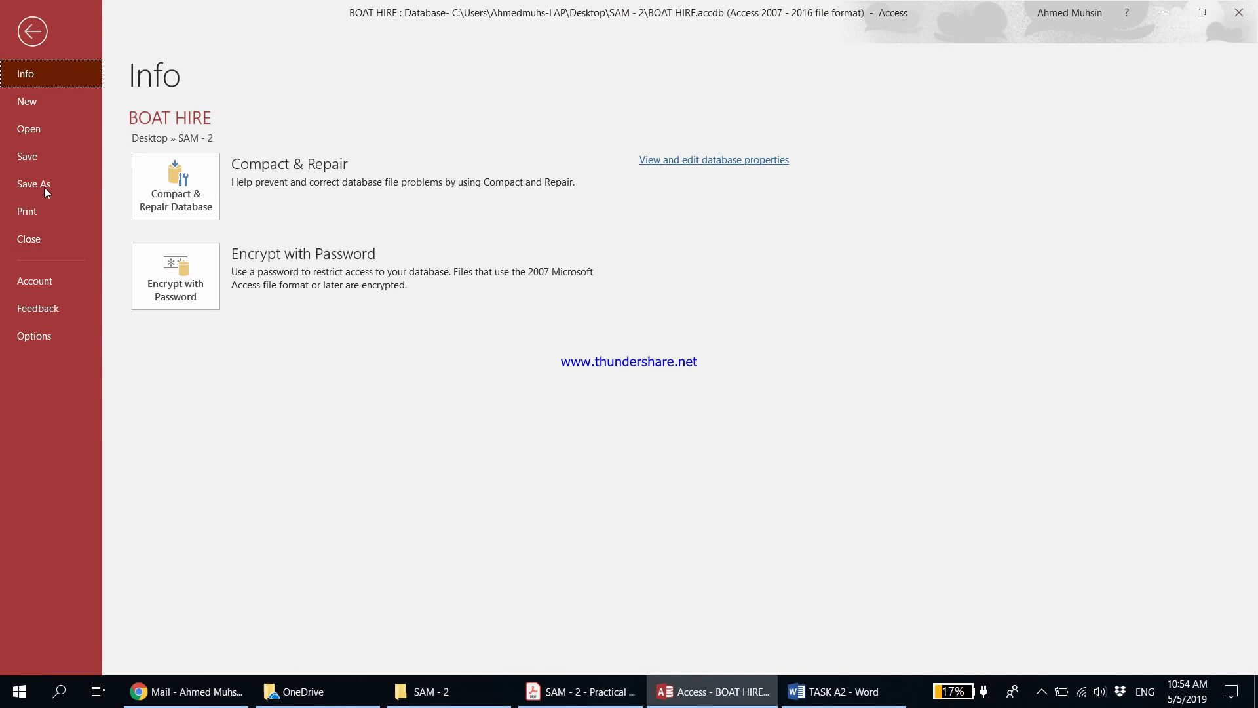
click(31, 213)
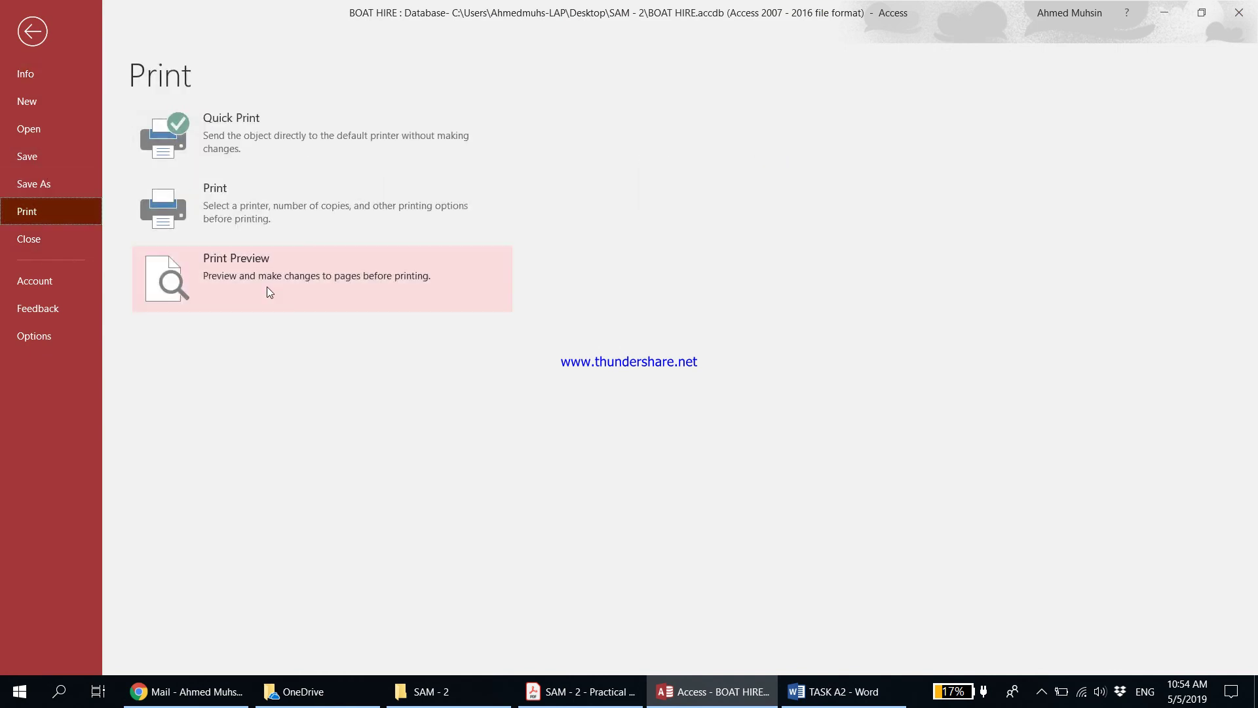
click(273, 197)
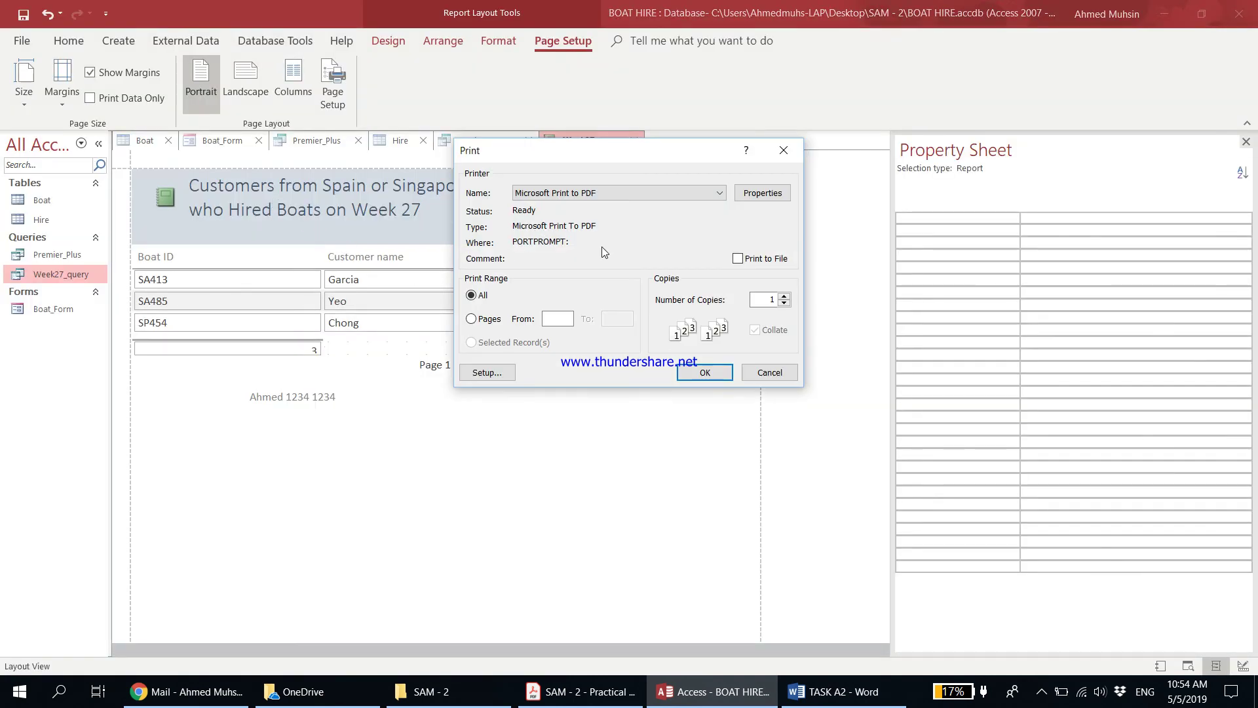
click(728, 373)
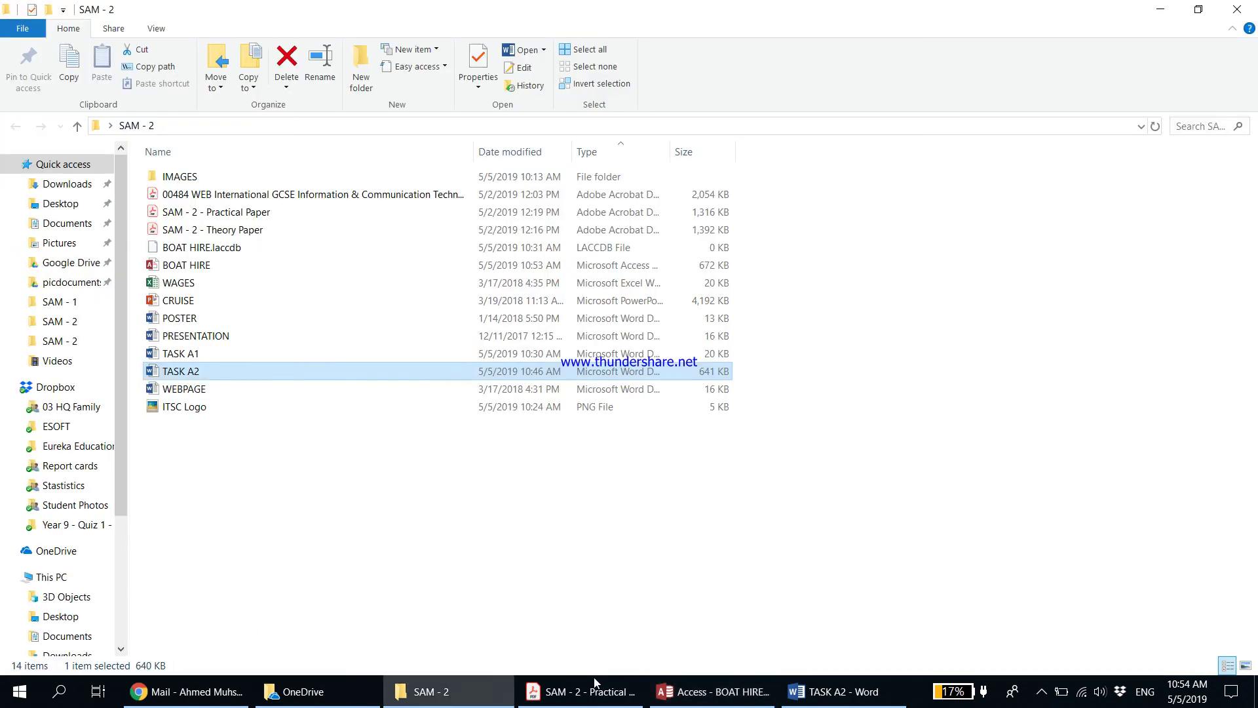
Step: Review the save and print instructions for Week27_report and read on to the Task A2f questions in the practical paper
click(595, 685)
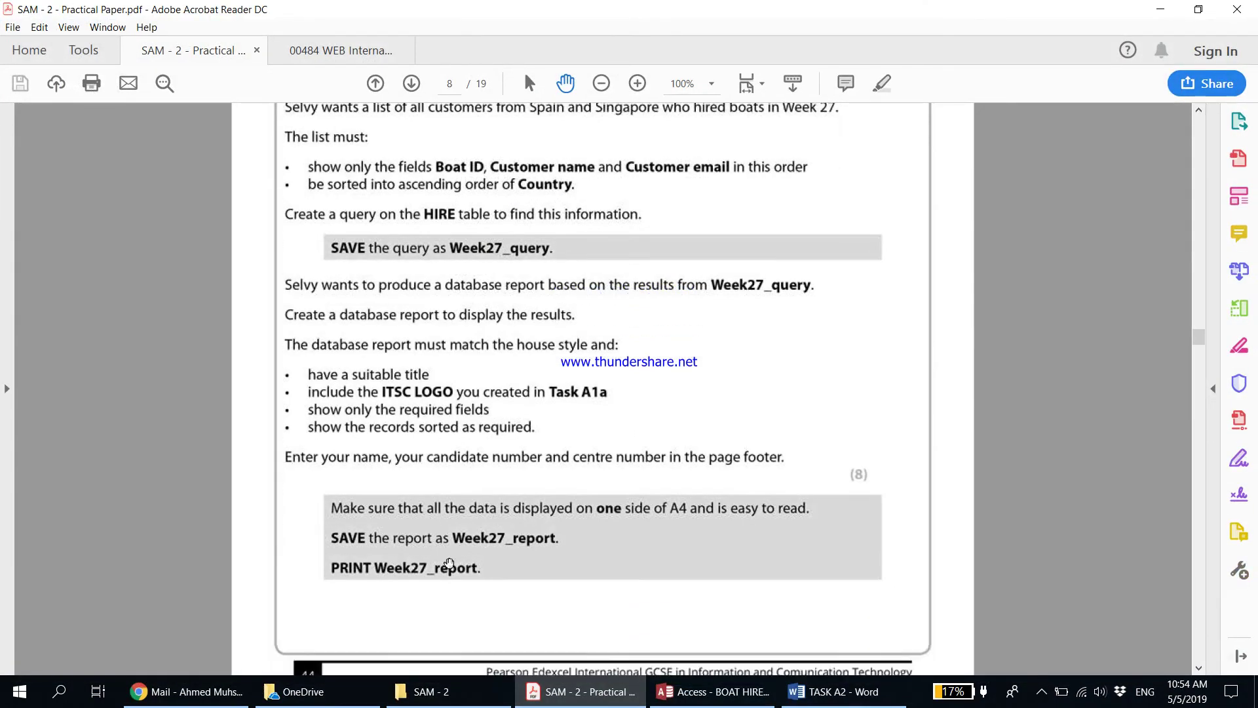
scroll(478, 582, down, 10)
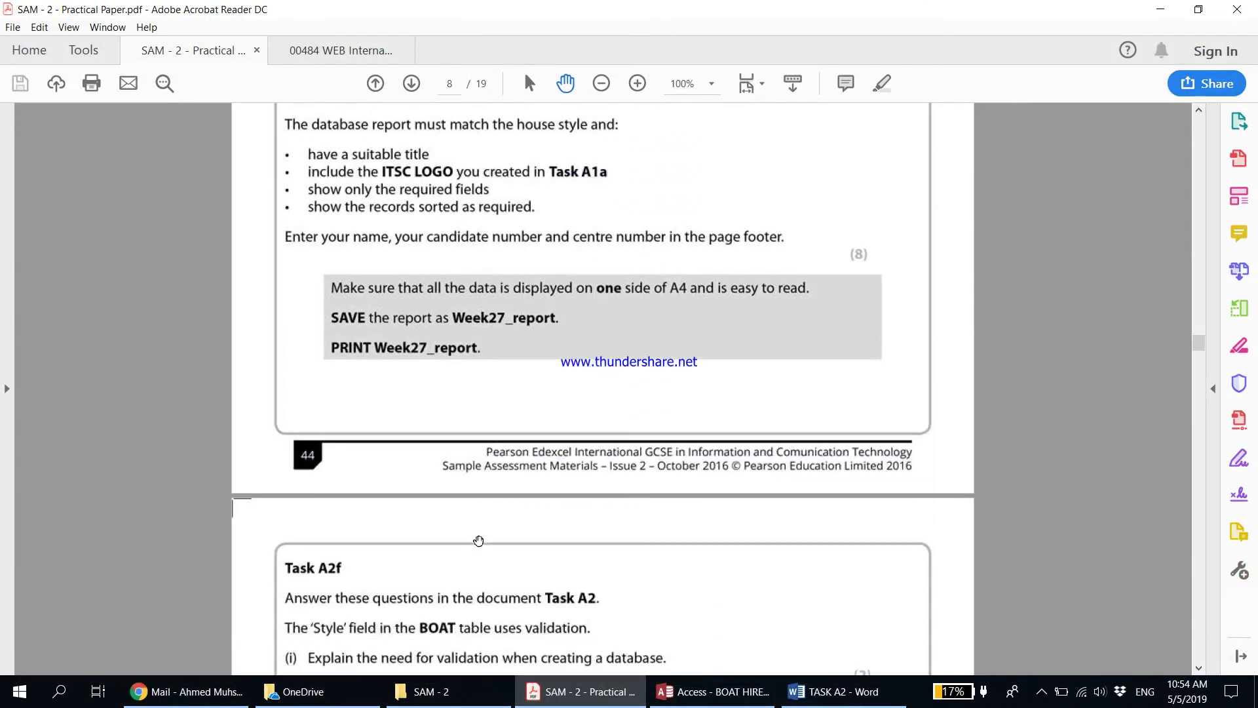
scroll(478, 541, down, 10)
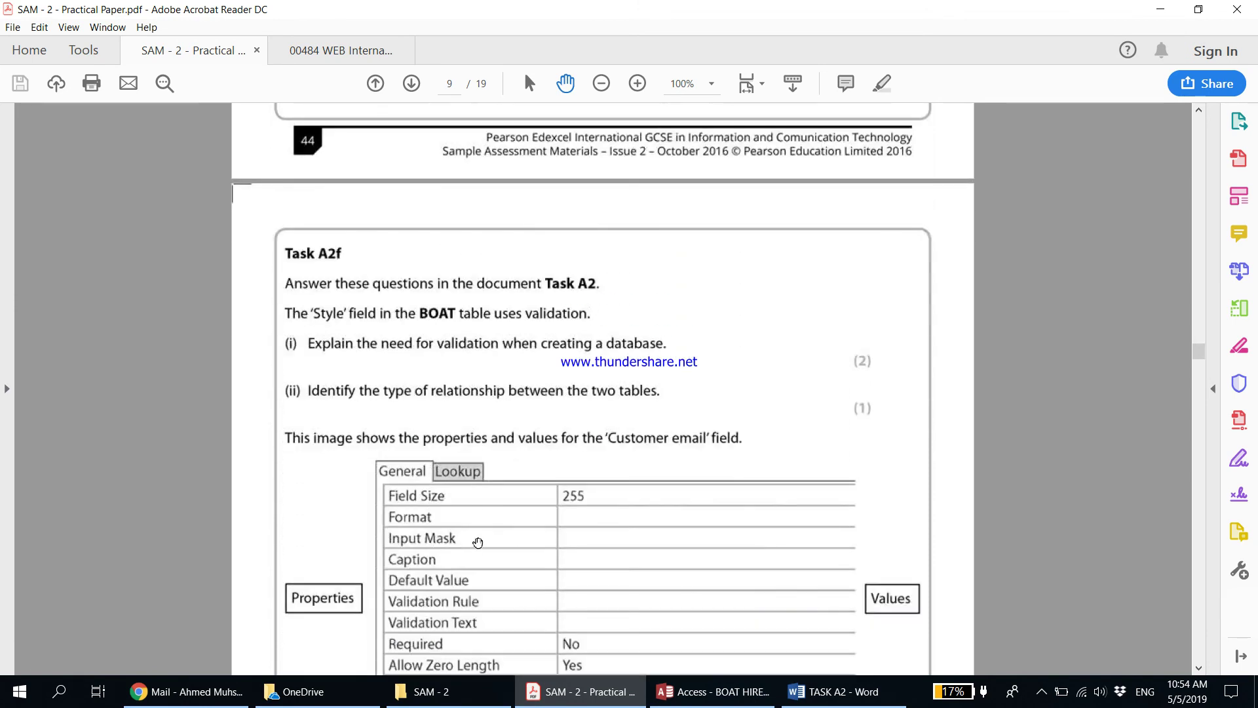